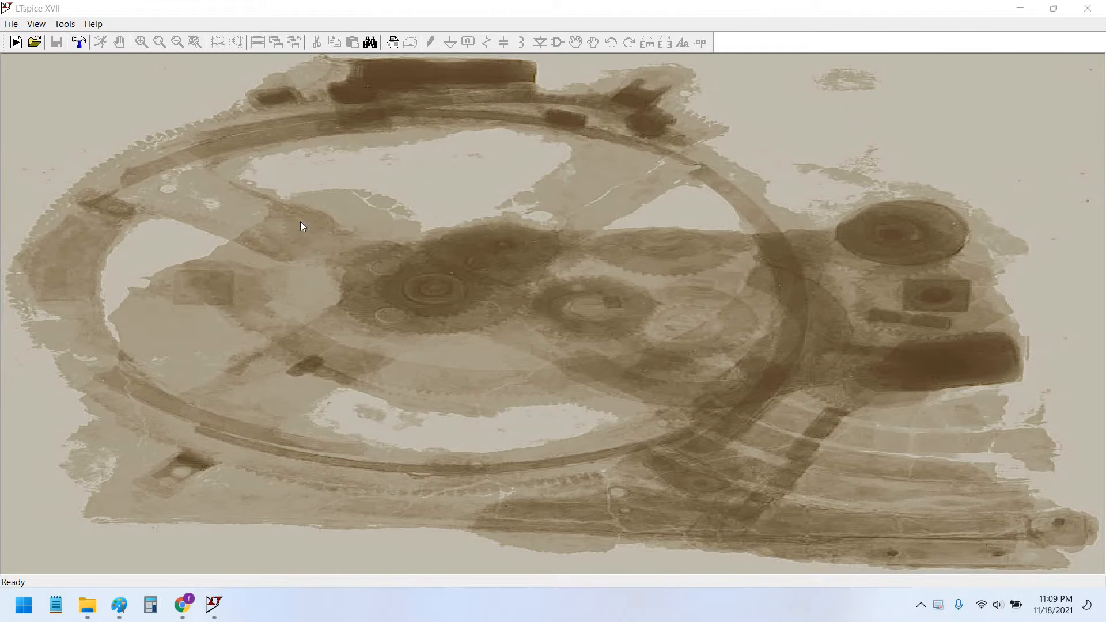
- Create a new blank schematic
click(16, 43)
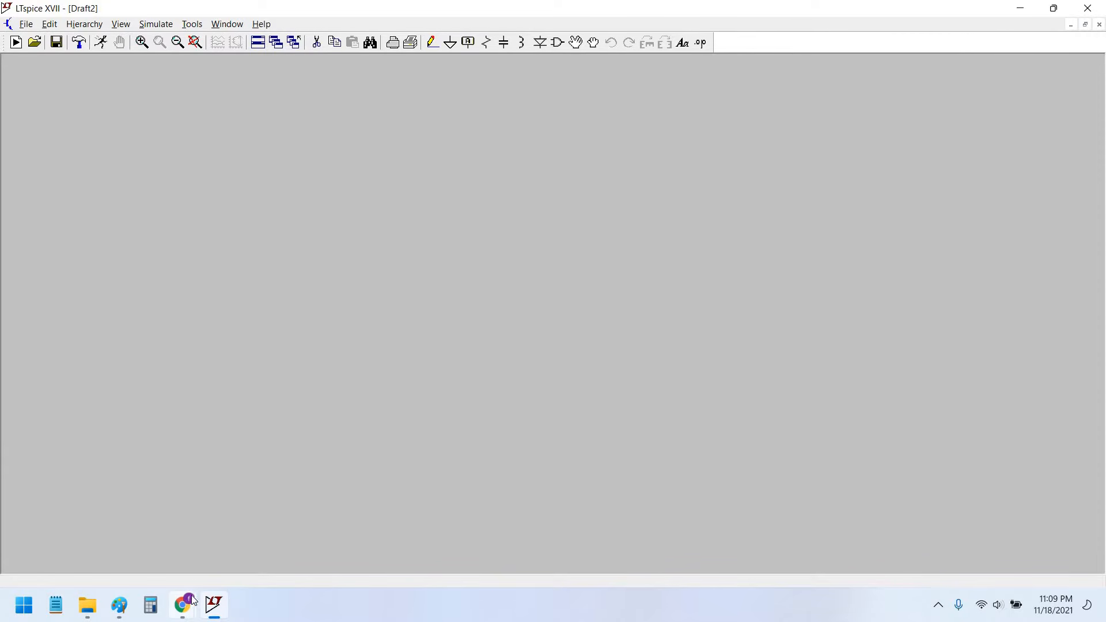
- Switch to the Chrome window with the osram search results and open OSRAM's international homepage in a new tab
mouse_move(193, 601)
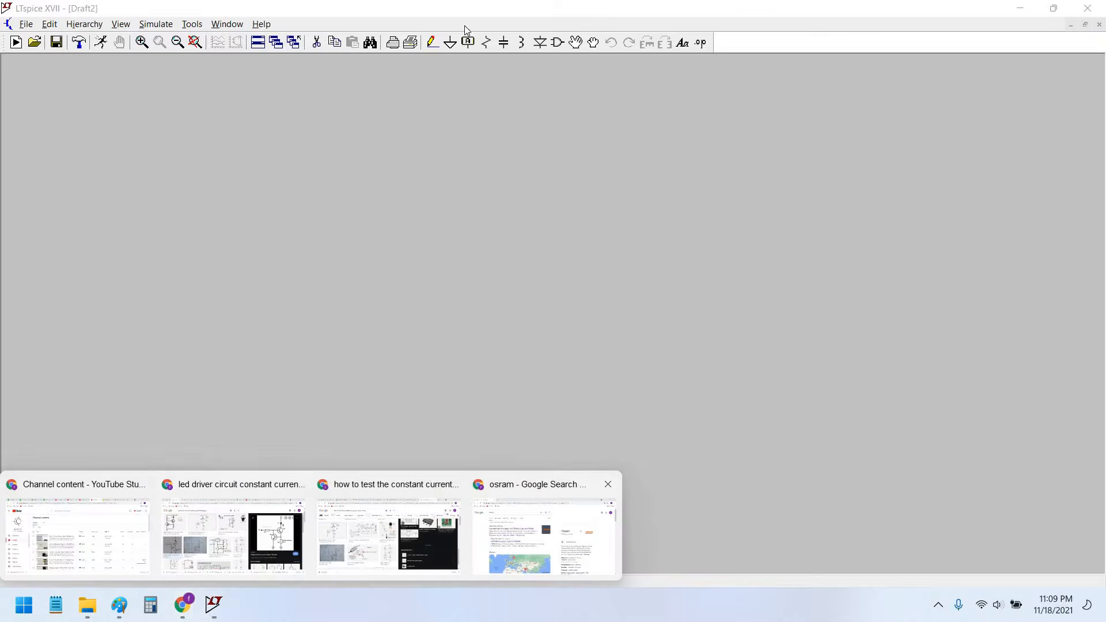
click(491, 552)
scroll(234, 226, down, 1)
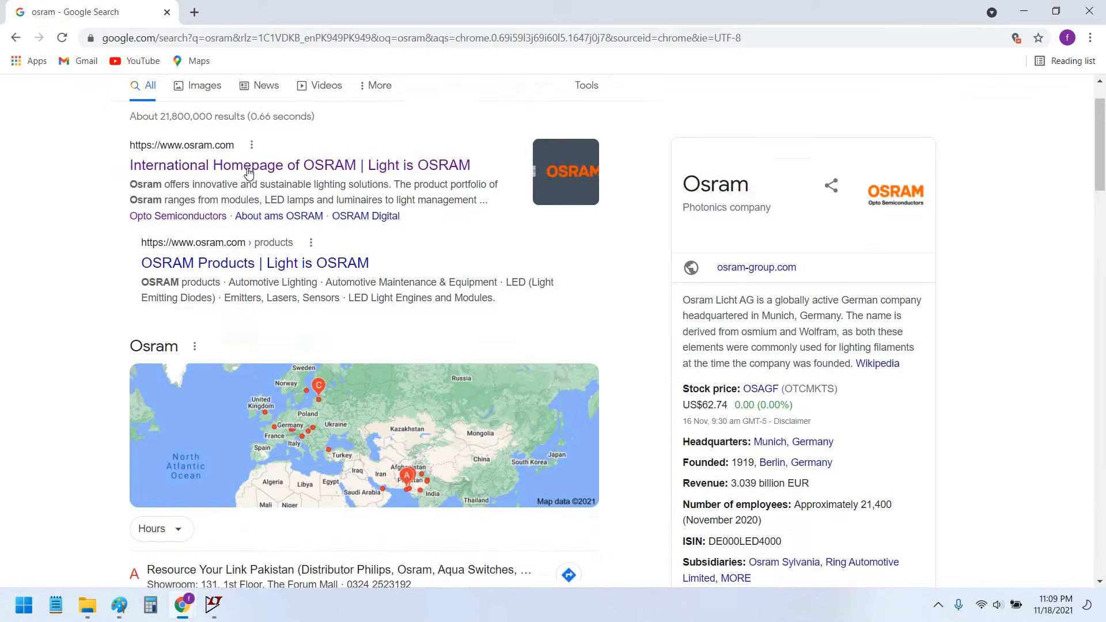
right_click(255, 167)
click(289, 173)
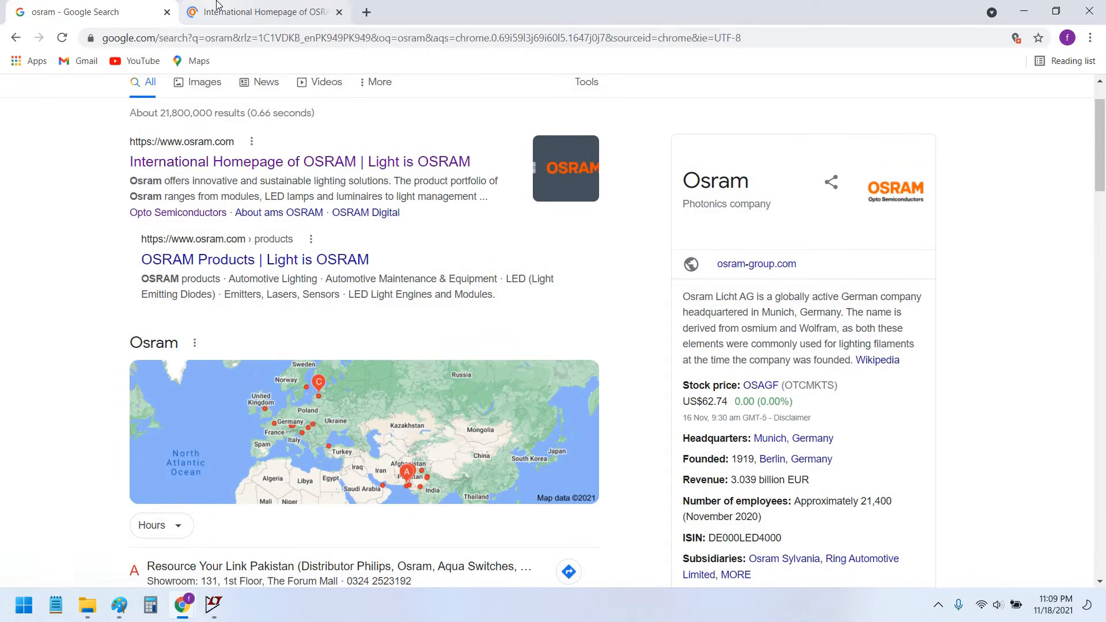
click(217, 6)
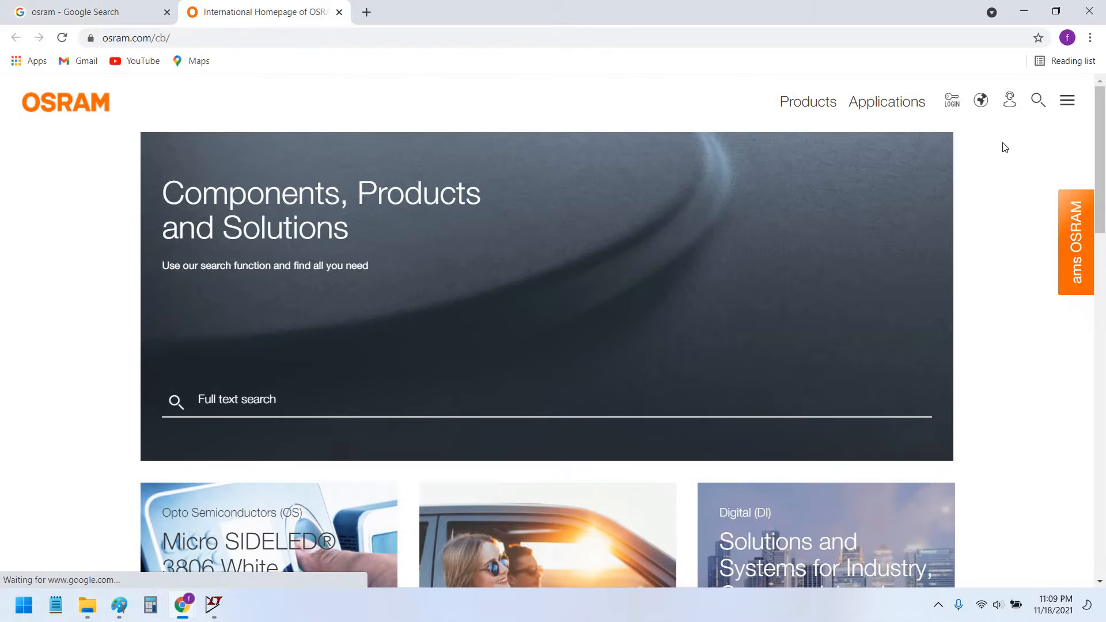
click(1038, 103)
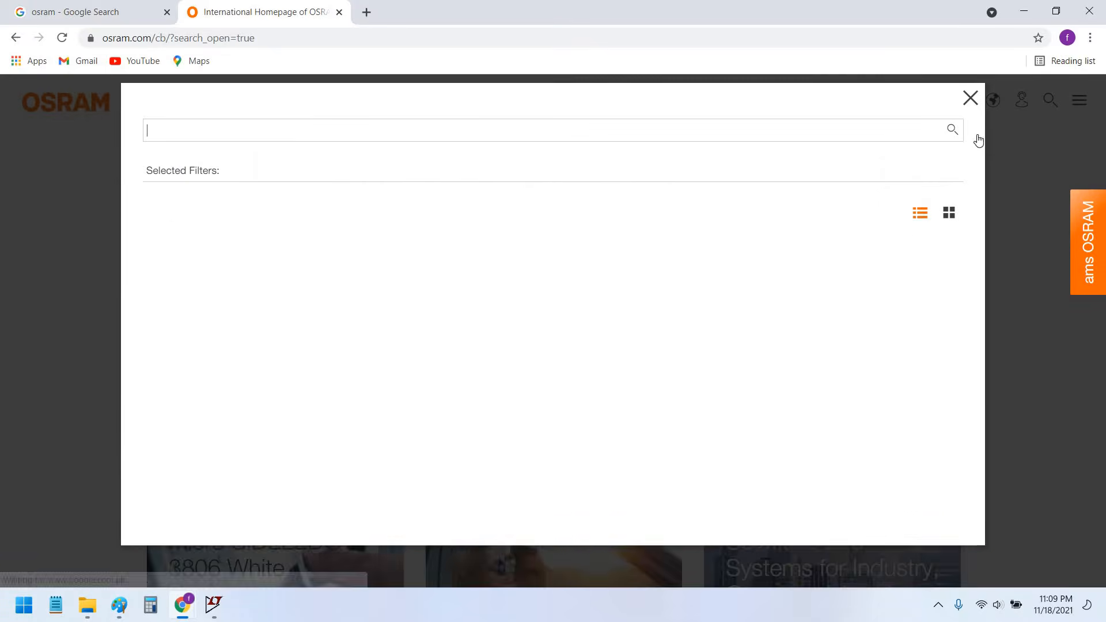
click(111, 141)
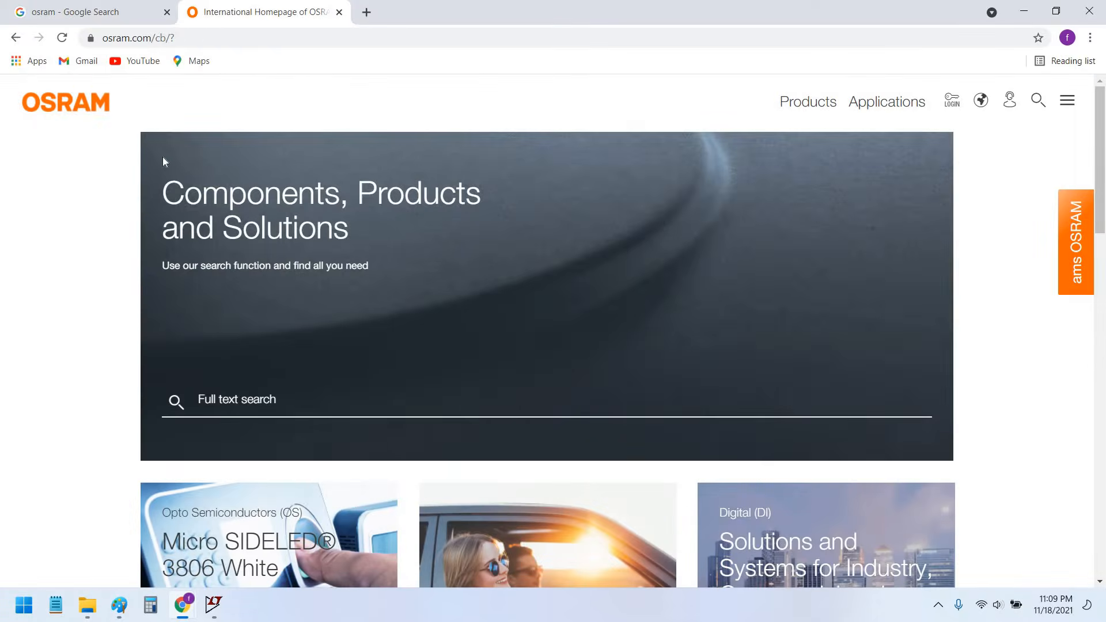
scroll(163, 161, down, 10)
scroll(814, 141, up, 9)
scroll(814, 140, up, 1)
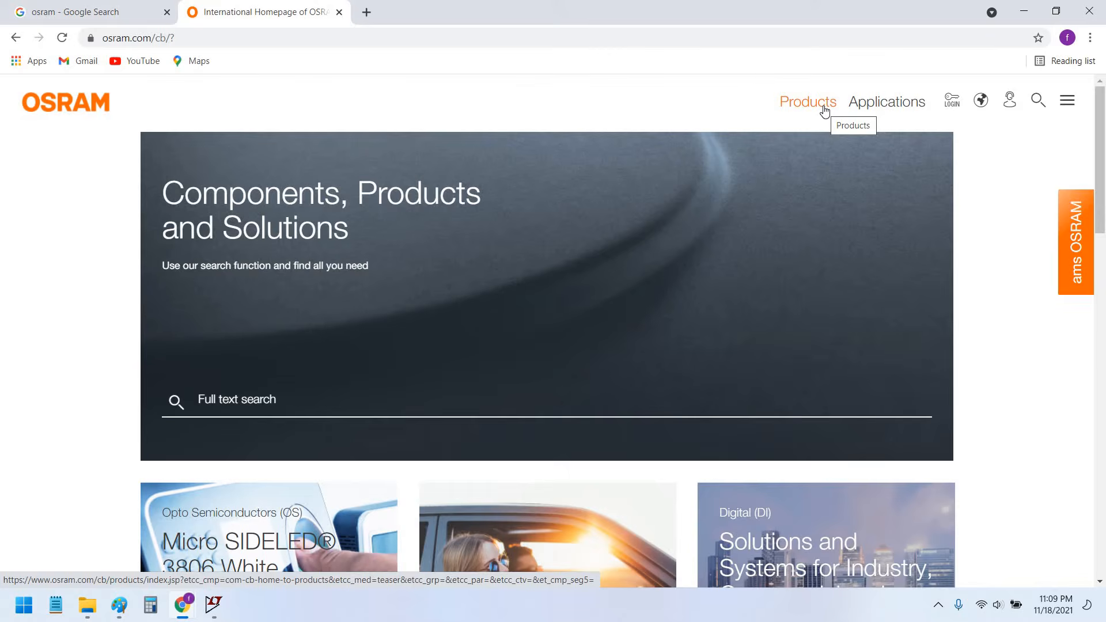
- Go to OSRAM's product overview and open the Infrared Emitters category under Emitters, Lasers, Sensors
click(824, 109)
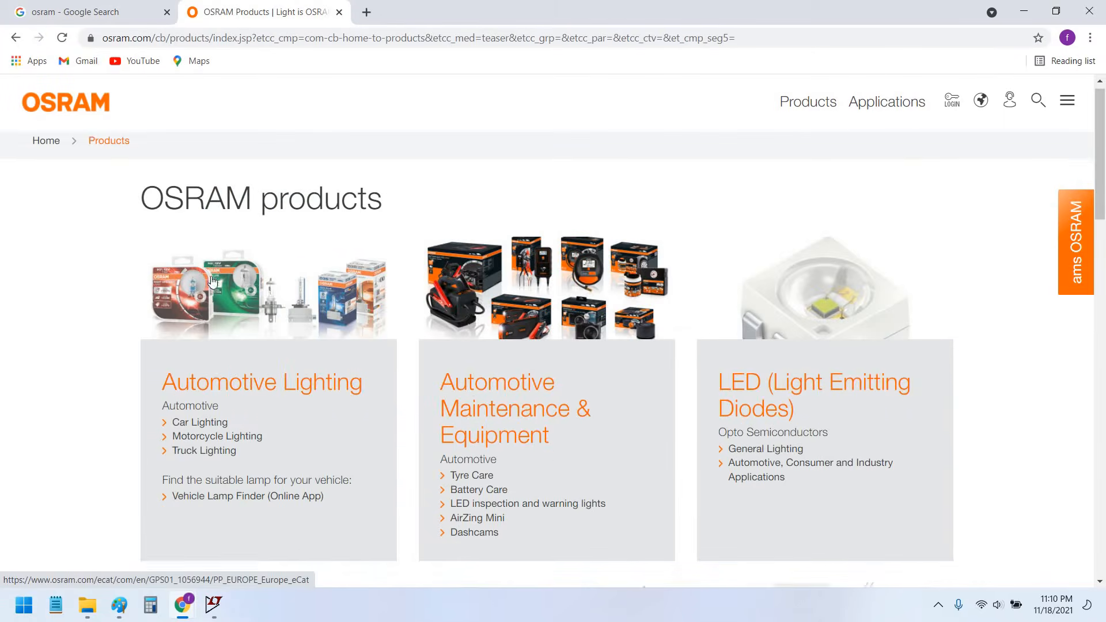
scroll(215, 281, down, 1)
scroll(215, 282, down, 1)
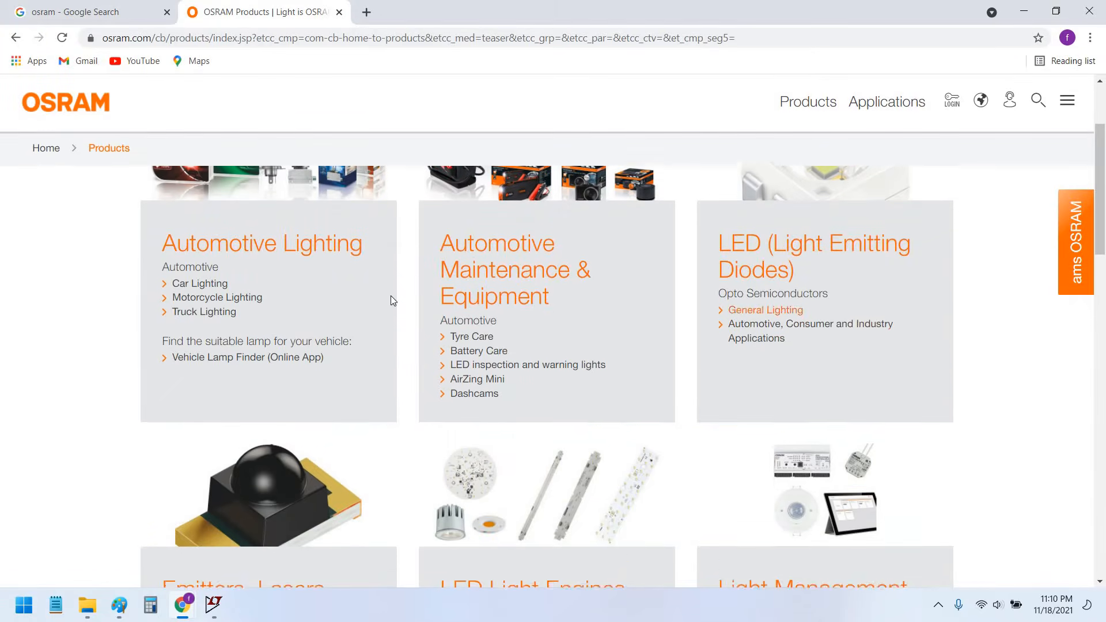
scroll(390, 295, down, 7)
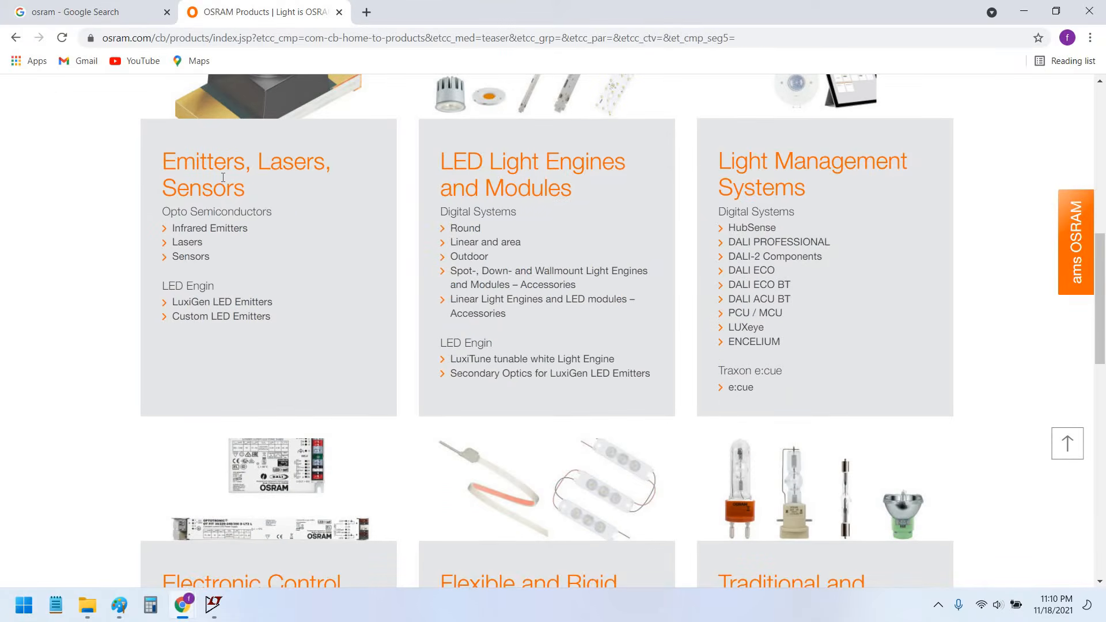
click(206, 229)
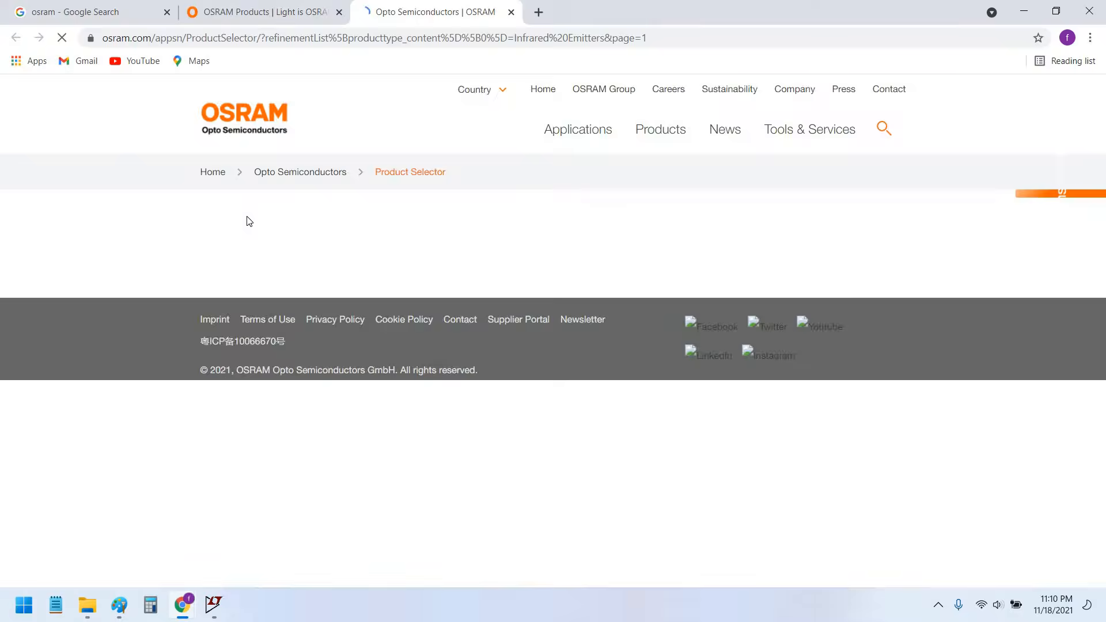
- Narrow the product selector's results to the IR Emitters group
scroll(11, 341, down, 1)
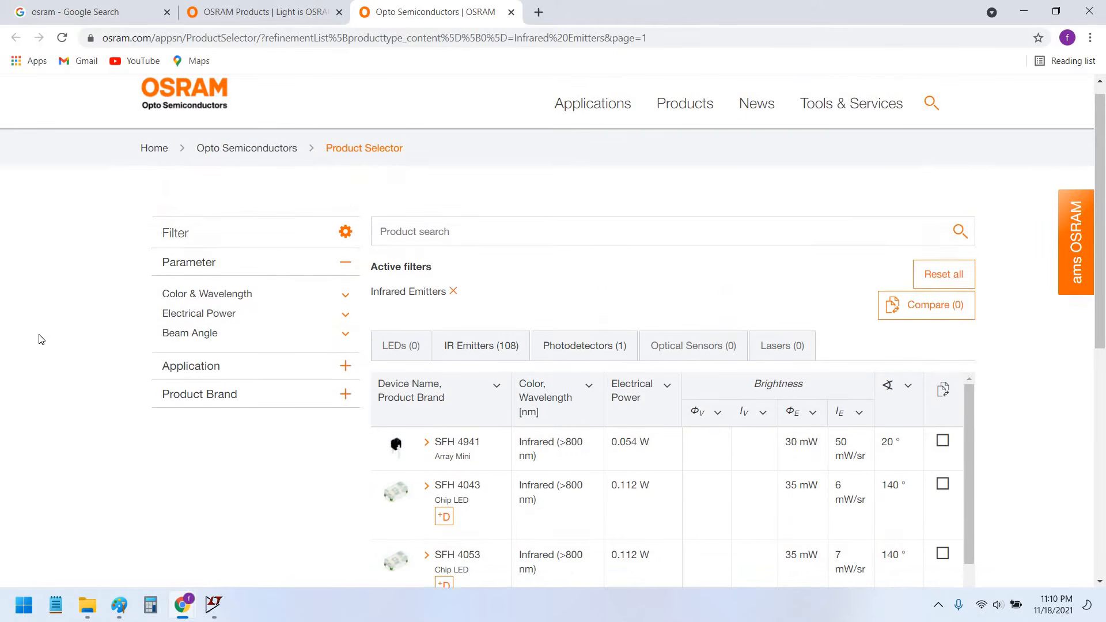
scroll(7, 340, up, 1)
scroll(568, 321, down, 4)
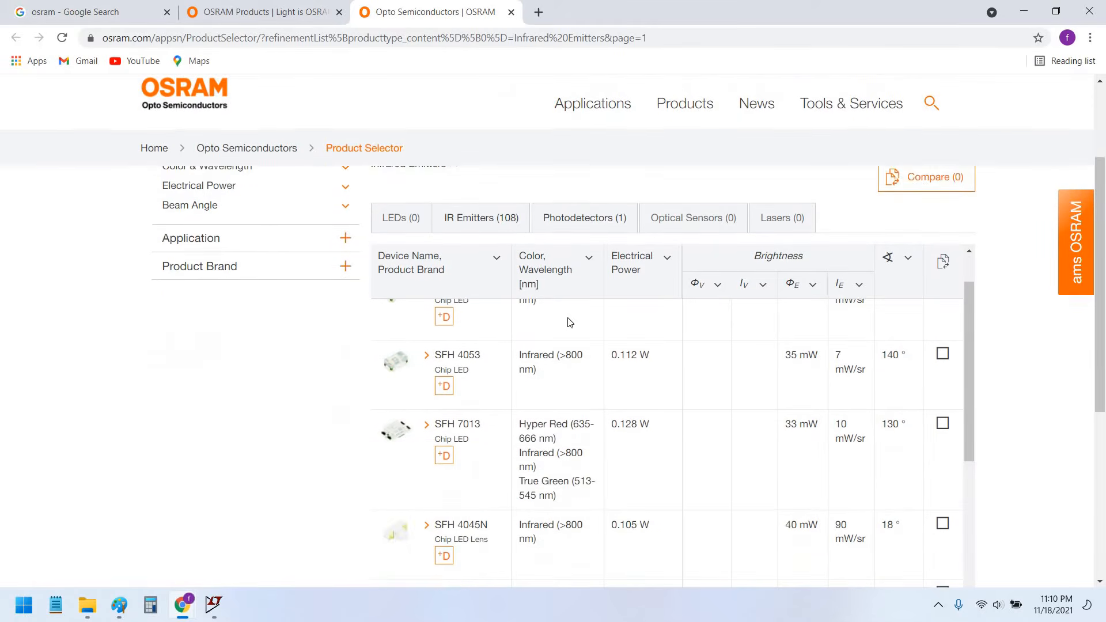
scroll(548, 296, up, 3)
click(490, 225)
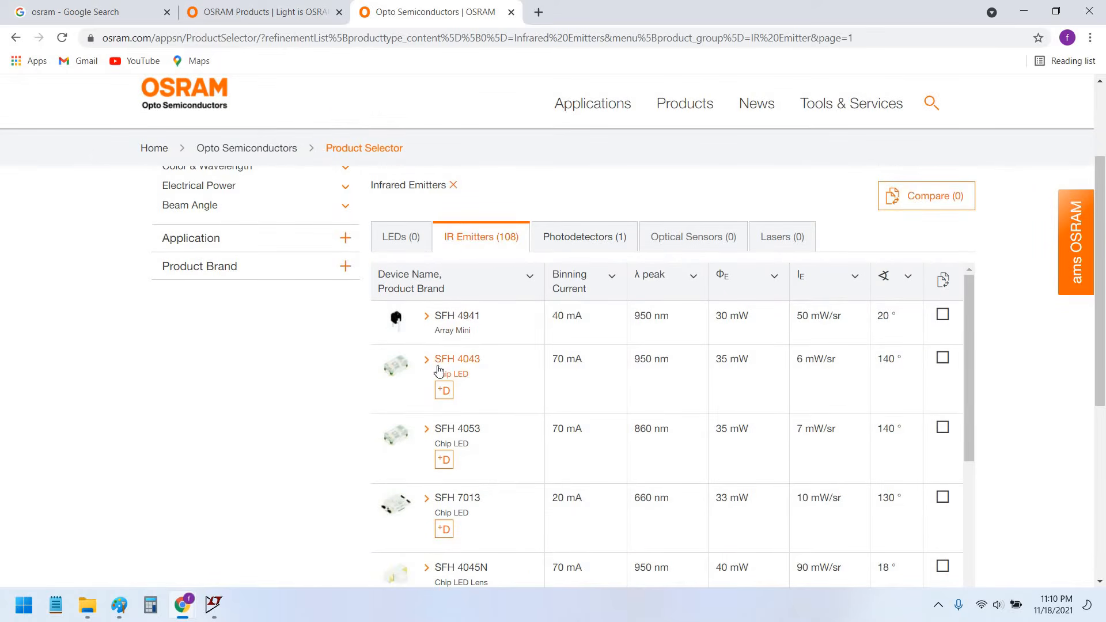
- Look through the IR emitter list, examining the devices' product brands, binning currents and peak wavelengths
scroll(517, 447, down, 8)
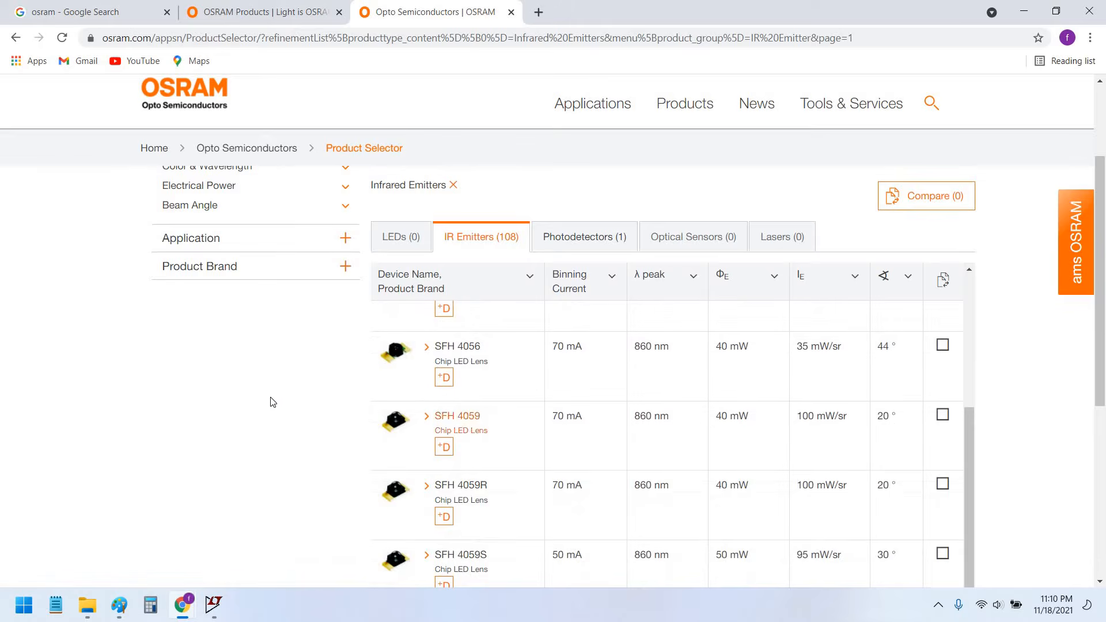
scroll(271, 400, up, 4)
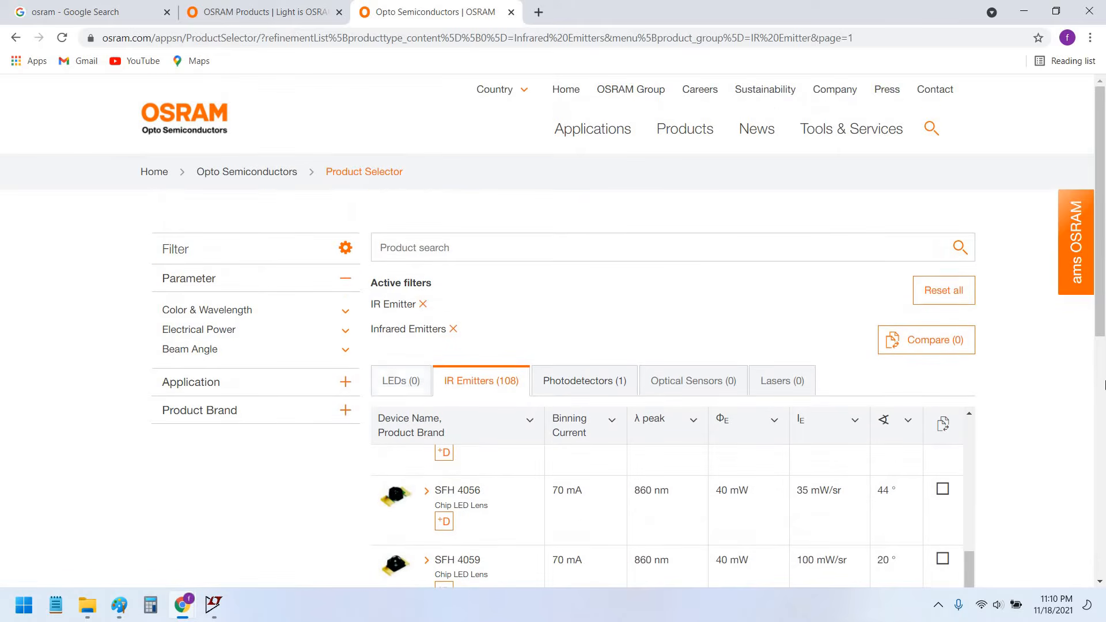
scroll(692, 392, down, 3)
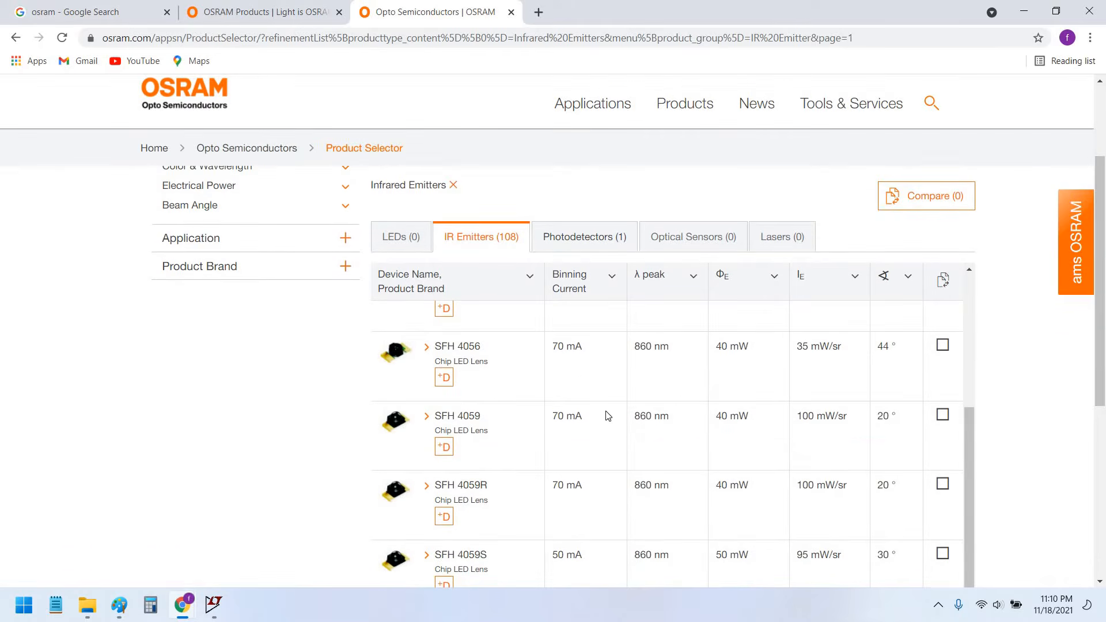
scroll(608, 416, down, 2)
scroll(605, 416, down, 3)
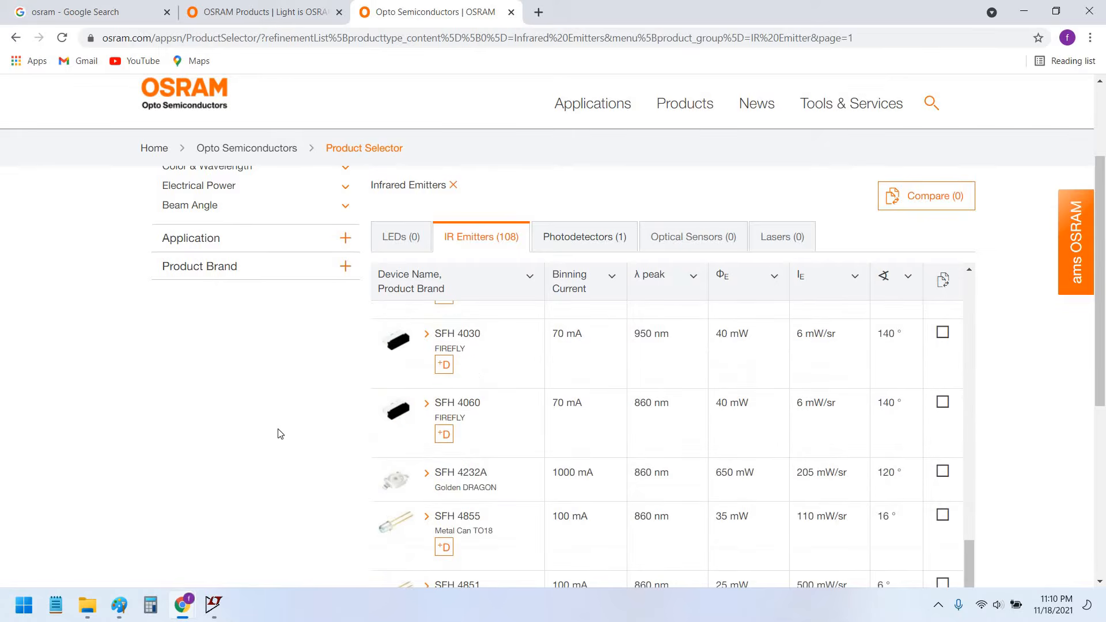
scroll(314, 421, down, 1)
scroll(327, 402, down, 1)
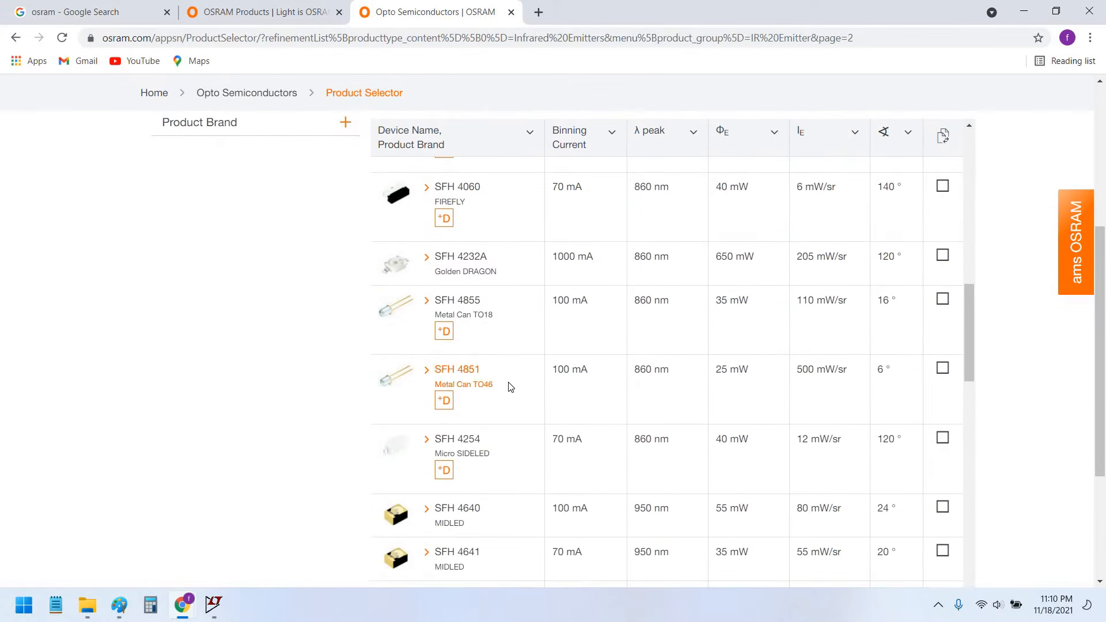
scroll(509, 388, down, 2)
scroll(510, 388, down, 3)
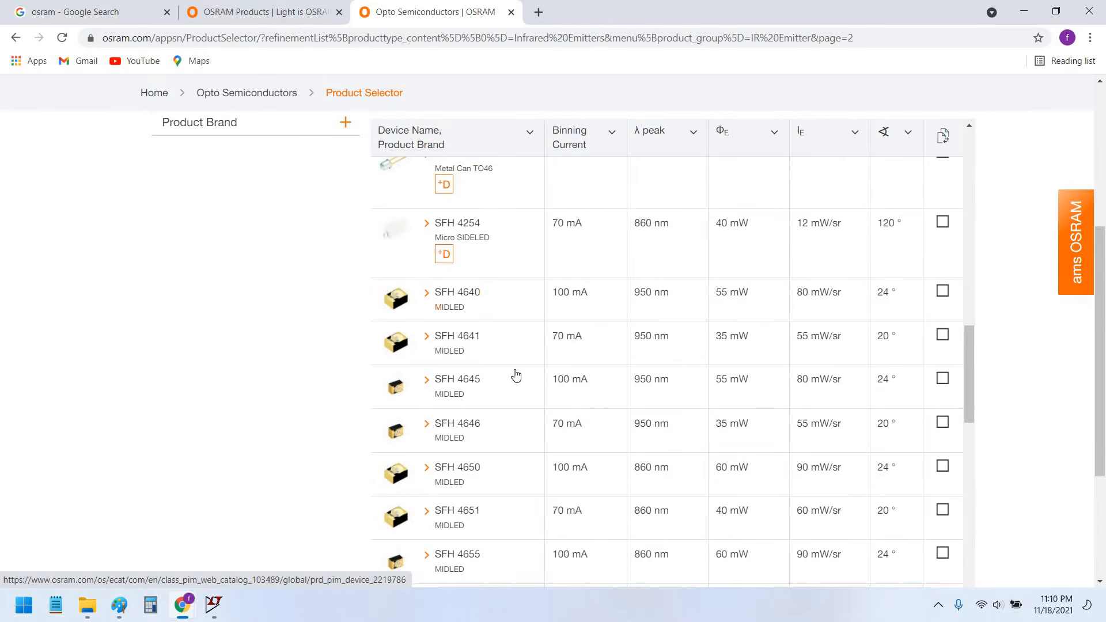
scroll(515, 376, down, 14)
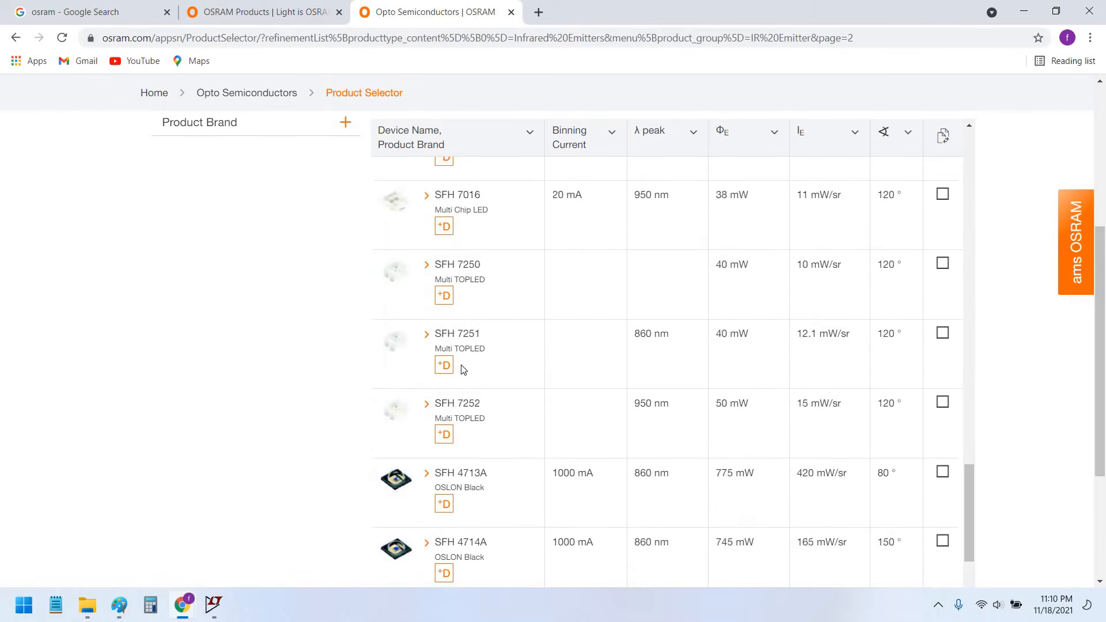
scroll(462, 374, down, 4)
scroll(462, 376, up, 5)
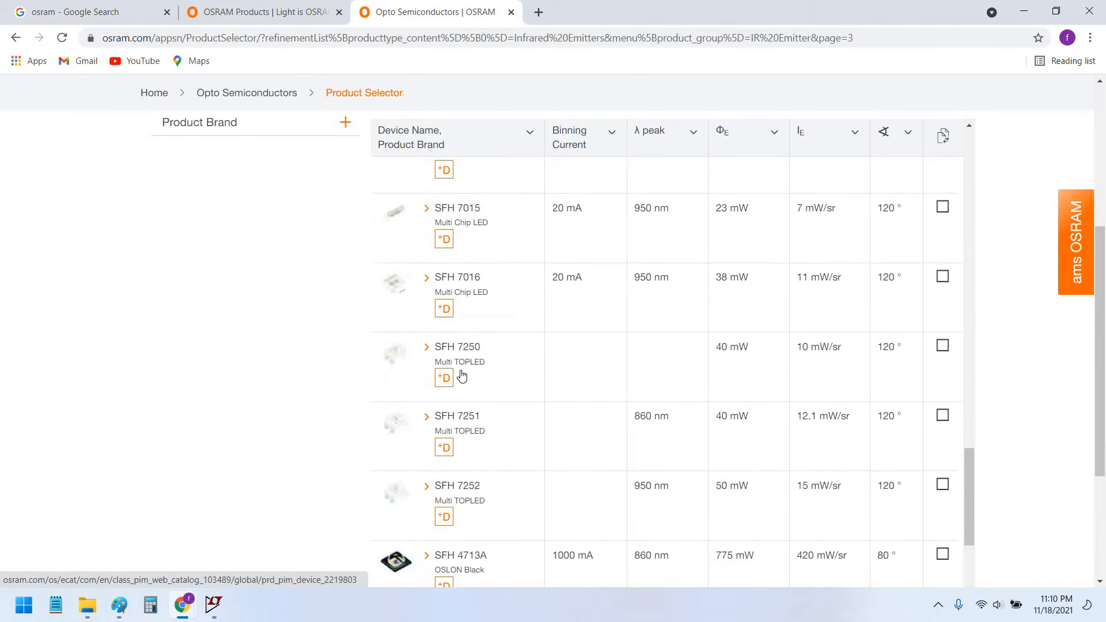
scroll(462, 376, up, 15)
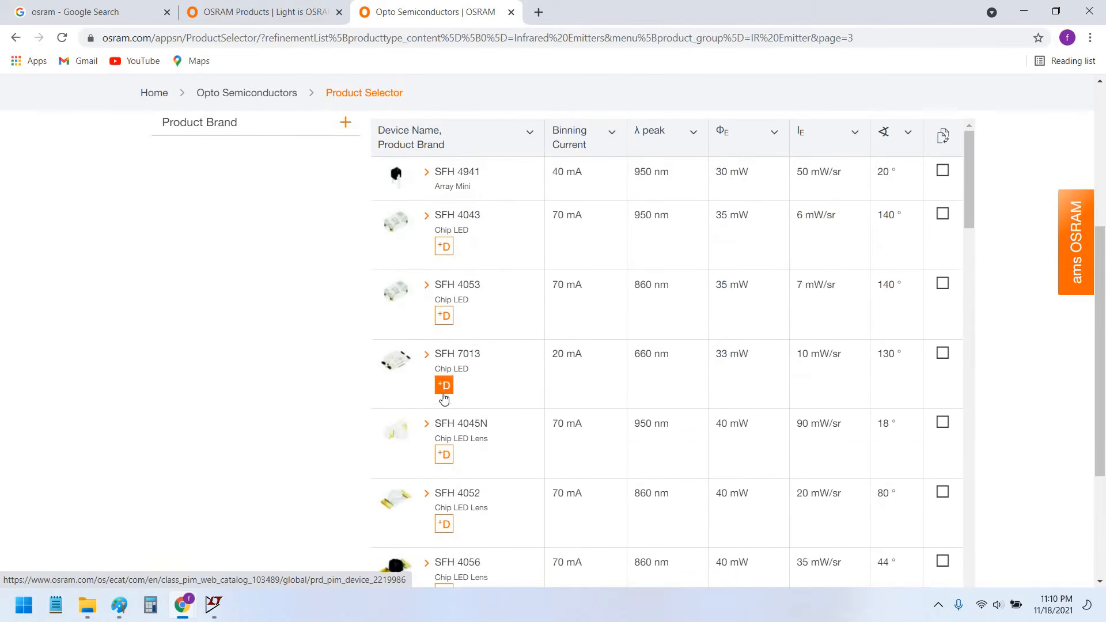
scroll(15, 410, up, 4)
scroll(34, 386, down, 3)
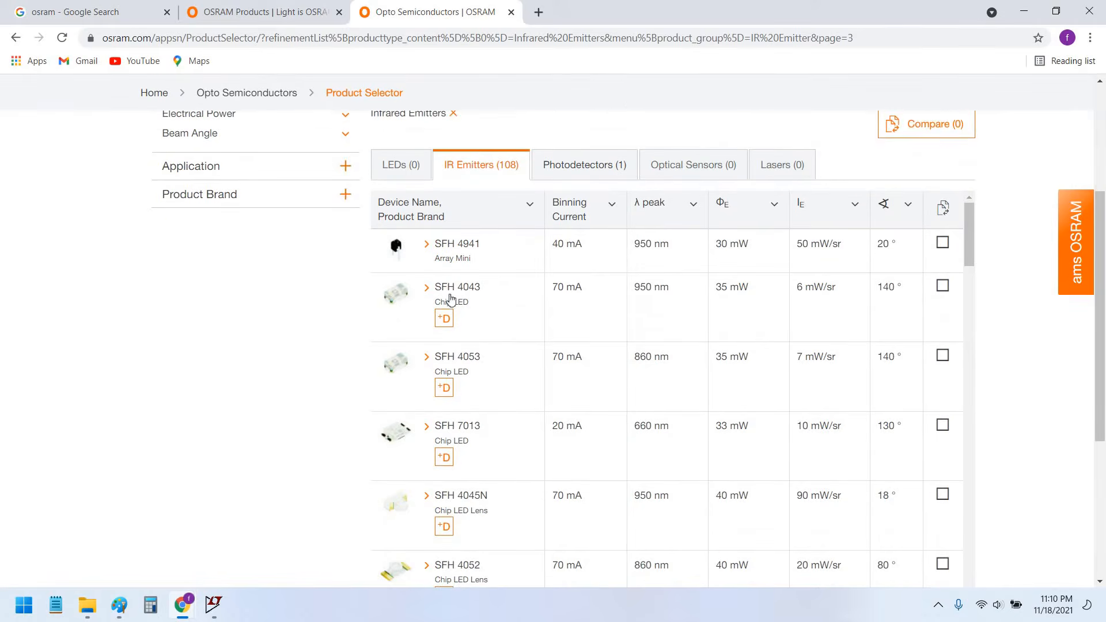
scroll(645, 316, down, 5)
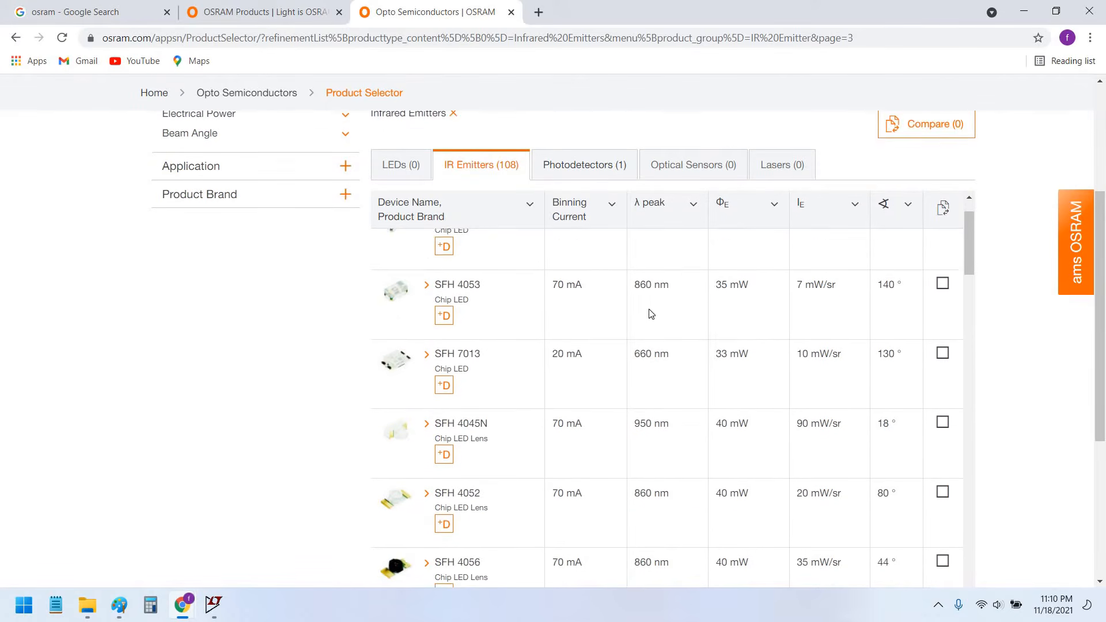
scroll(627, 339, down, 8)
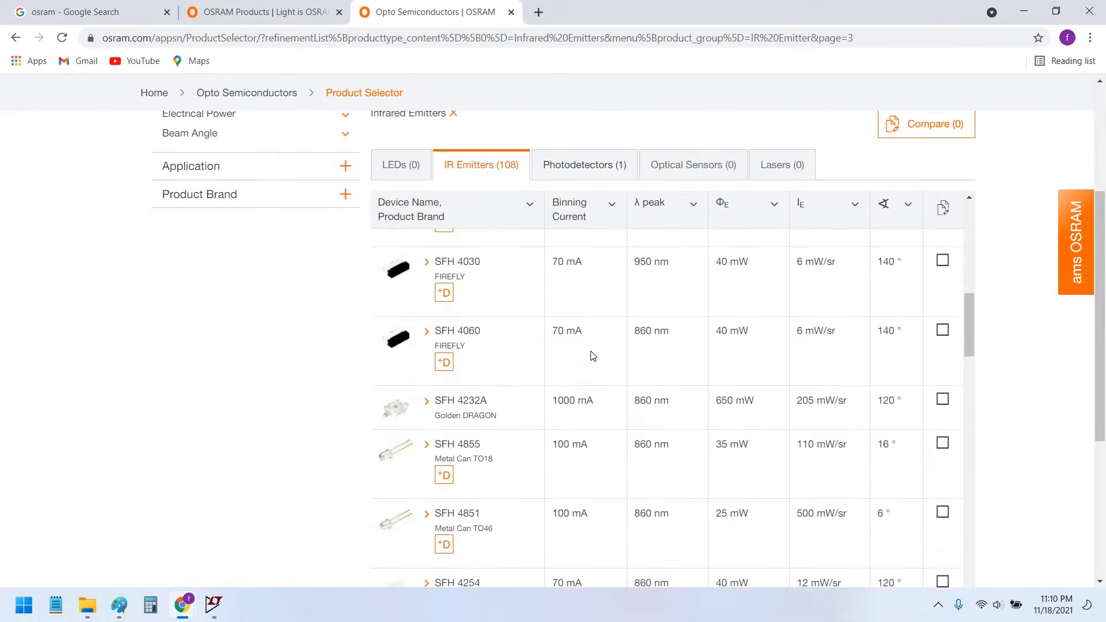
scroll(588, 391, down, 1)
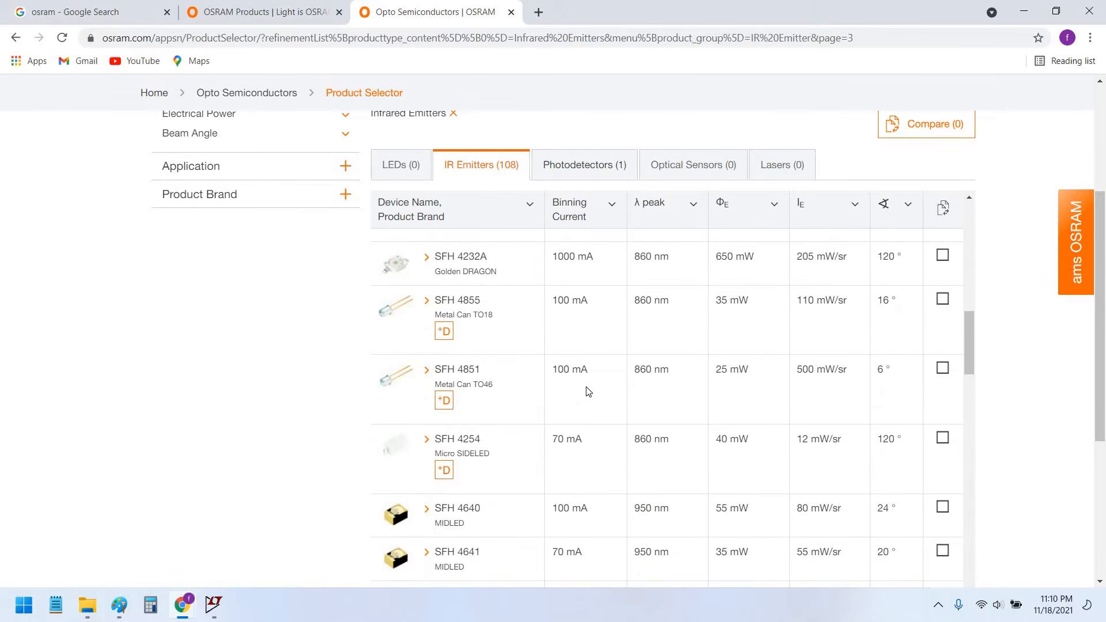
scroll(591, 390, down, 1)
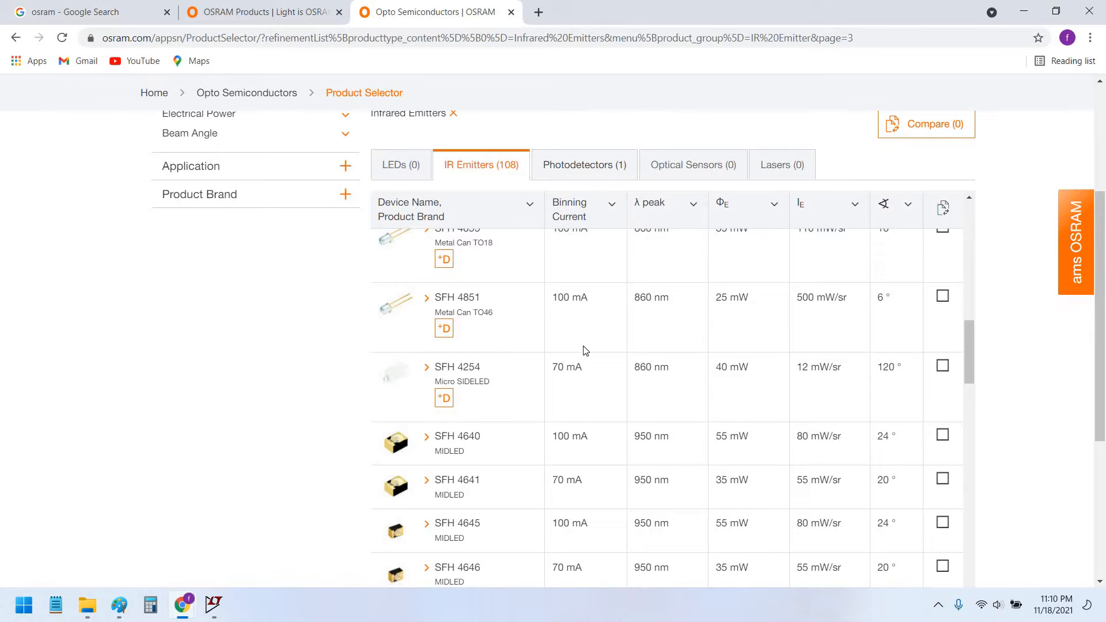
scroll(582, 345, up, 1)
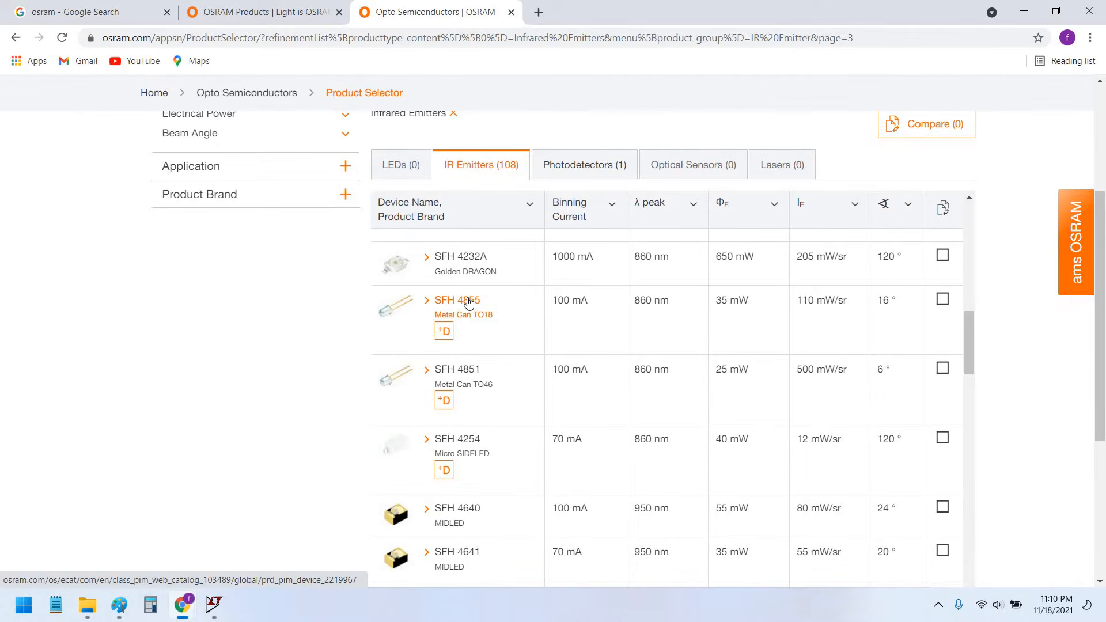
- Open the product pages of the Metal Can emitters SFH 4855 and SFH 4851 in new tabs
right_click(469, 301)
click(499, 345)
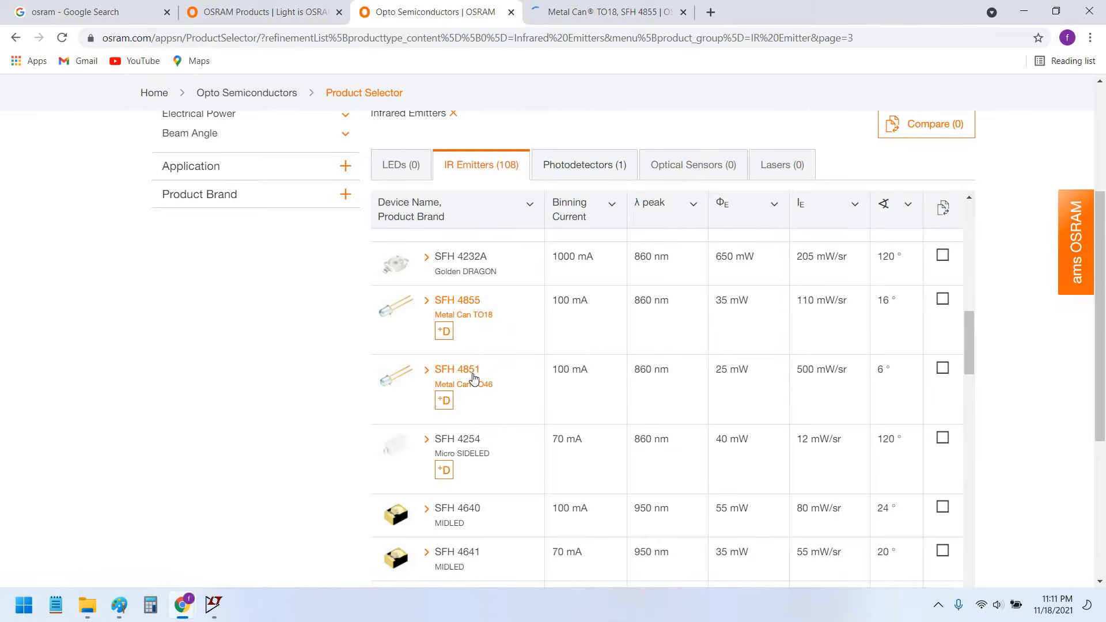
right_click(468, 375)
click(494, 407)
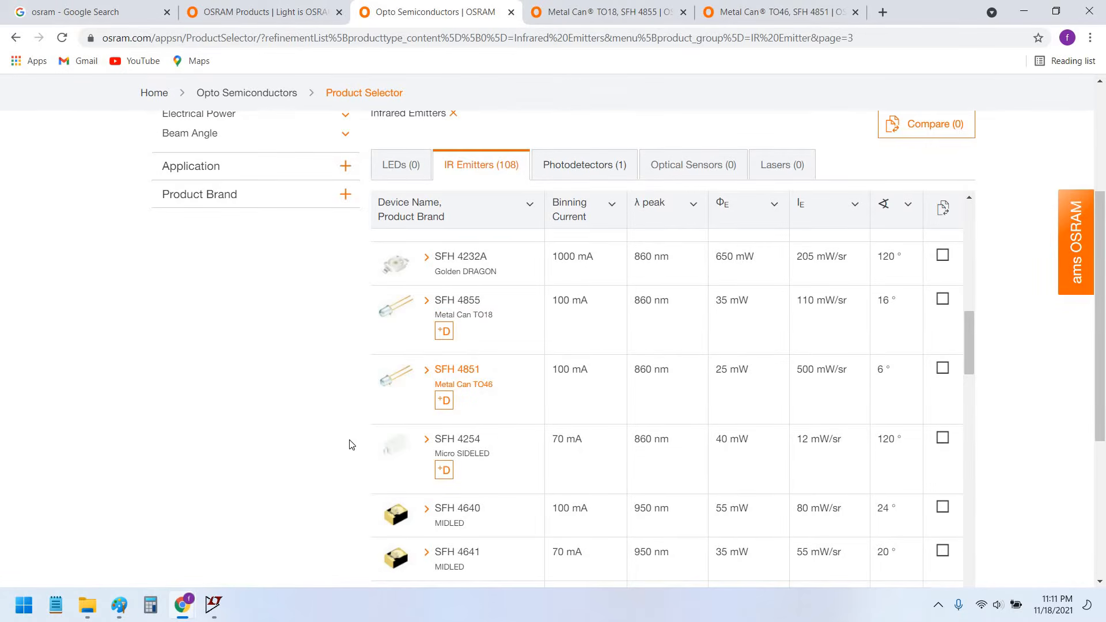
- Bring up the already opened product page of the Metal Can TO46 emitter SFH 4851
scroll(353, 443, up, 3)
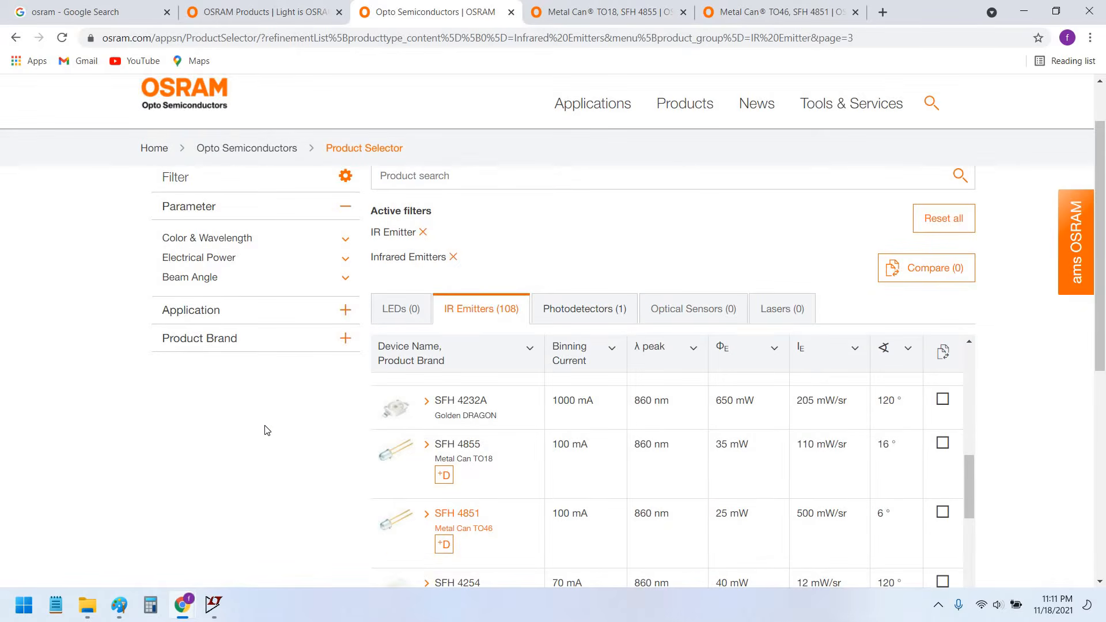
scroll(344, 411, up, 2)
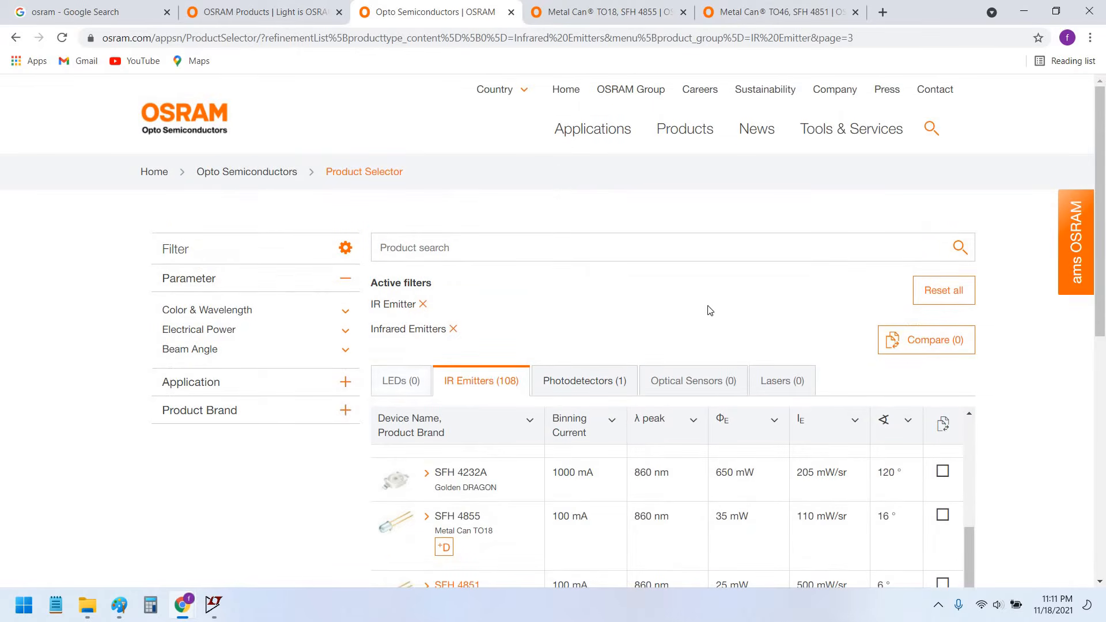
key(ctrl+Tab)
key(ctrl+Tab)
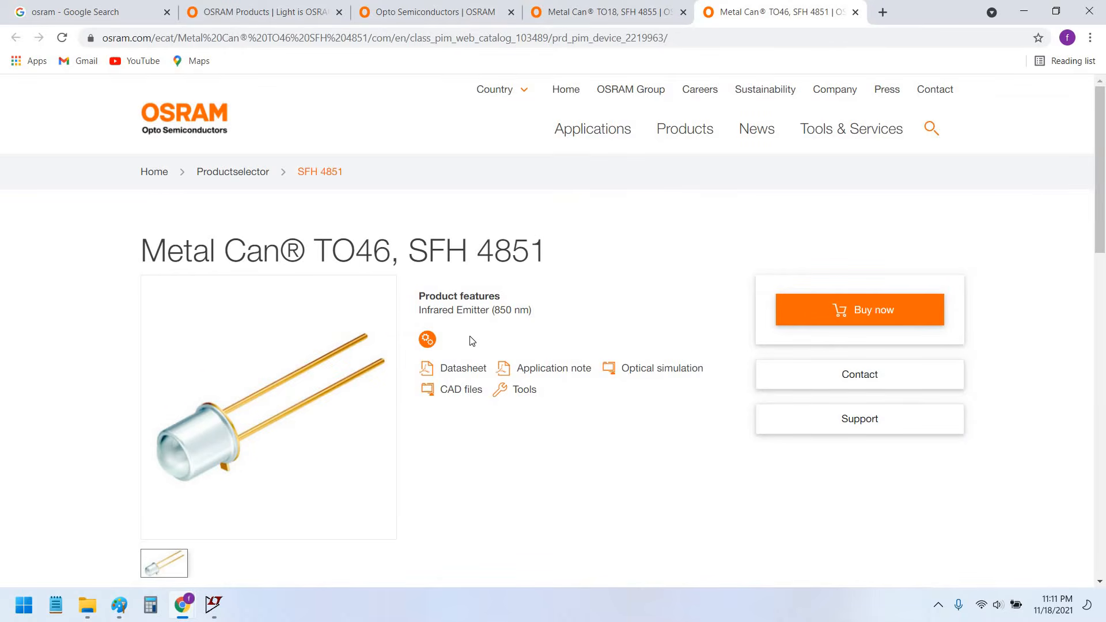
- Examine the SFH 4851 and SFH 4855 product pages, including the SFH 4855's optical simulation, CAD files and tools sections
scroll(530, 296, down, 4)
scroll(531, 296, up, 3)
key(ctrl+shift+Tab)
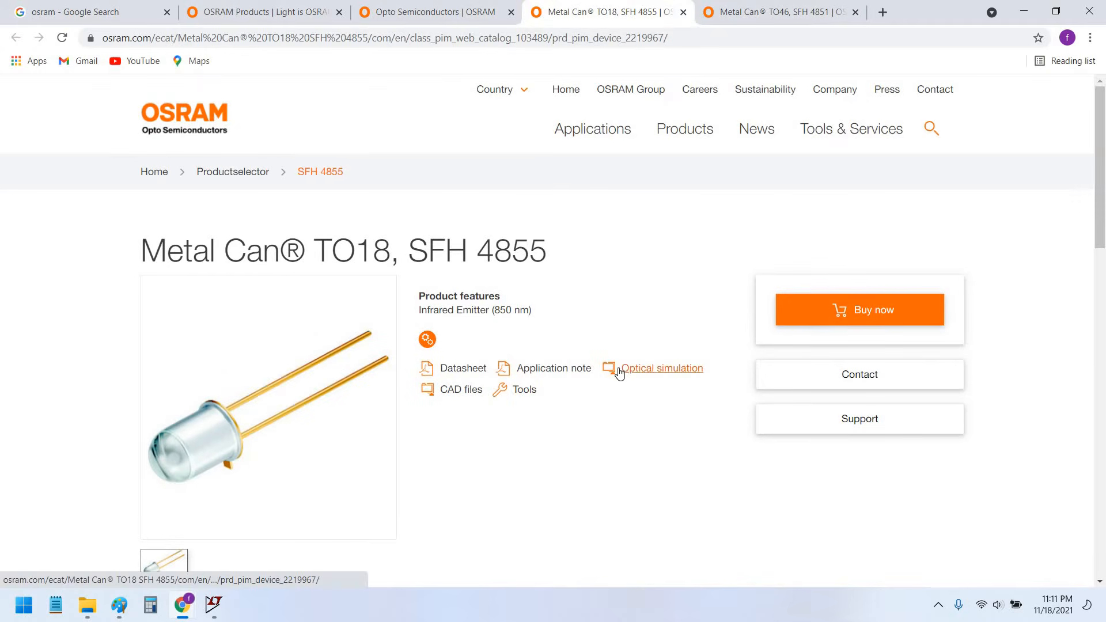
click(522, 392)
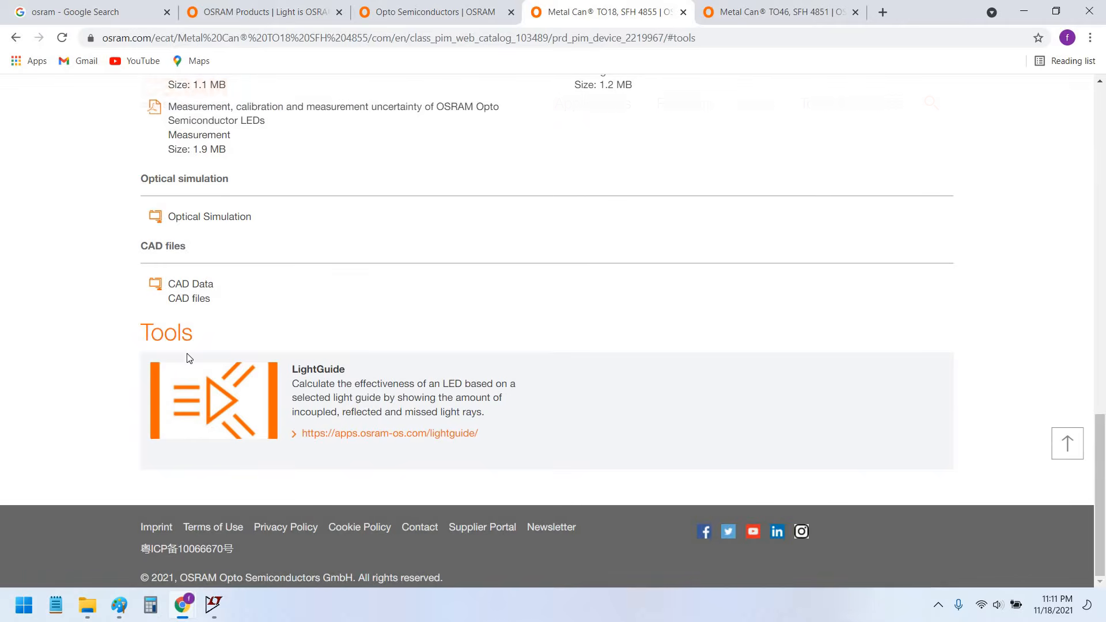
scroll(32, 325, up, 4)
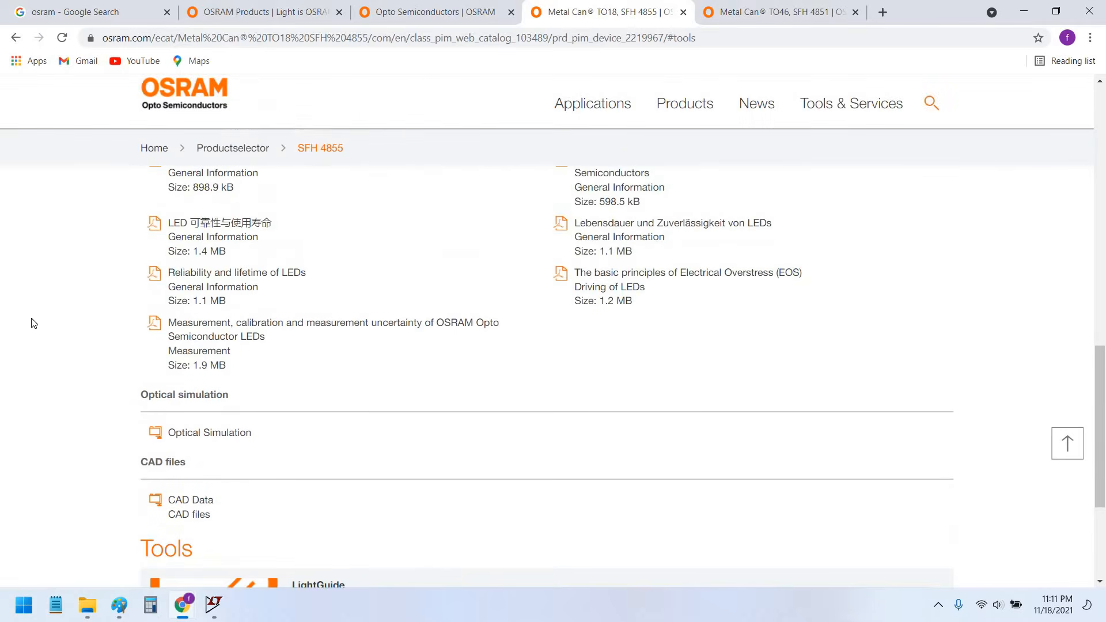
scroll(37, 321, up, 2)
scroll(225, 317, down, 4)
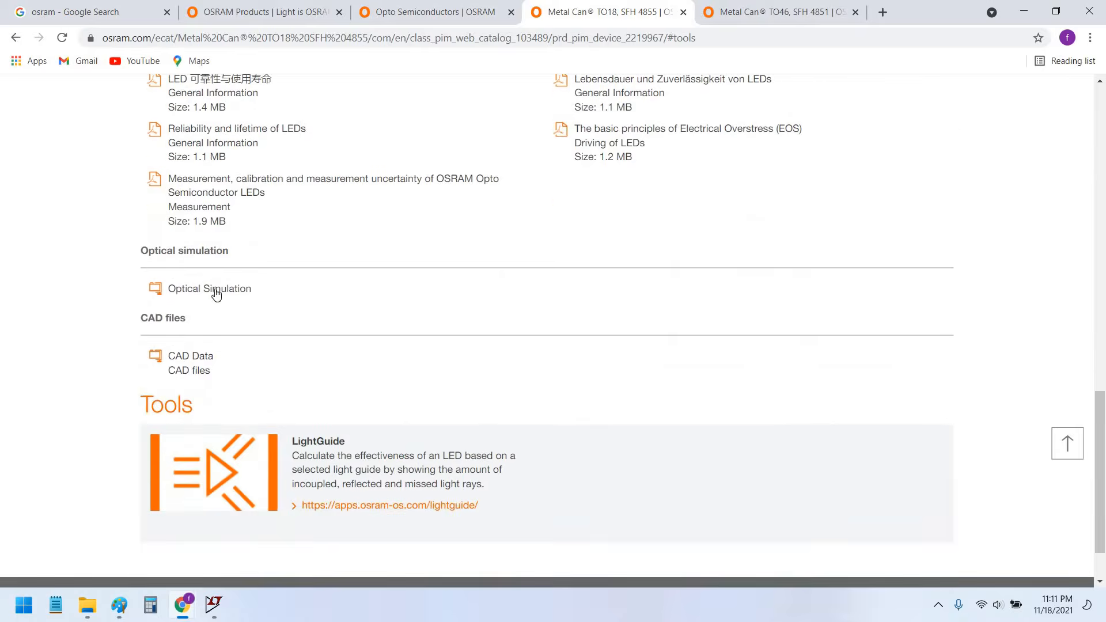
scroll(190, 371, down, 2)
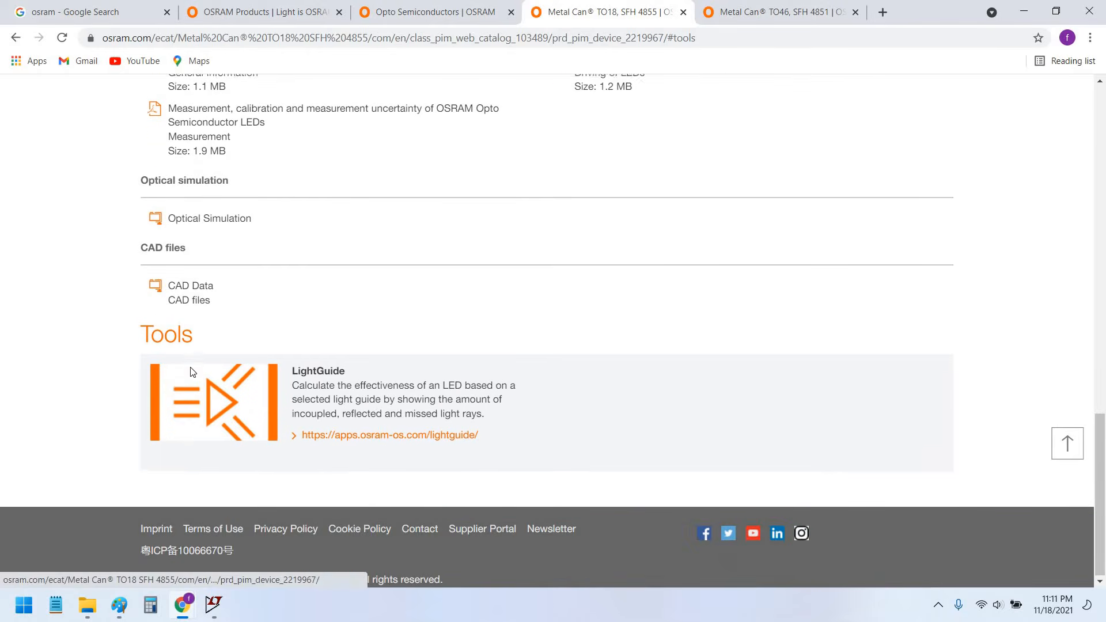
scroll(345, 462, up, 14)
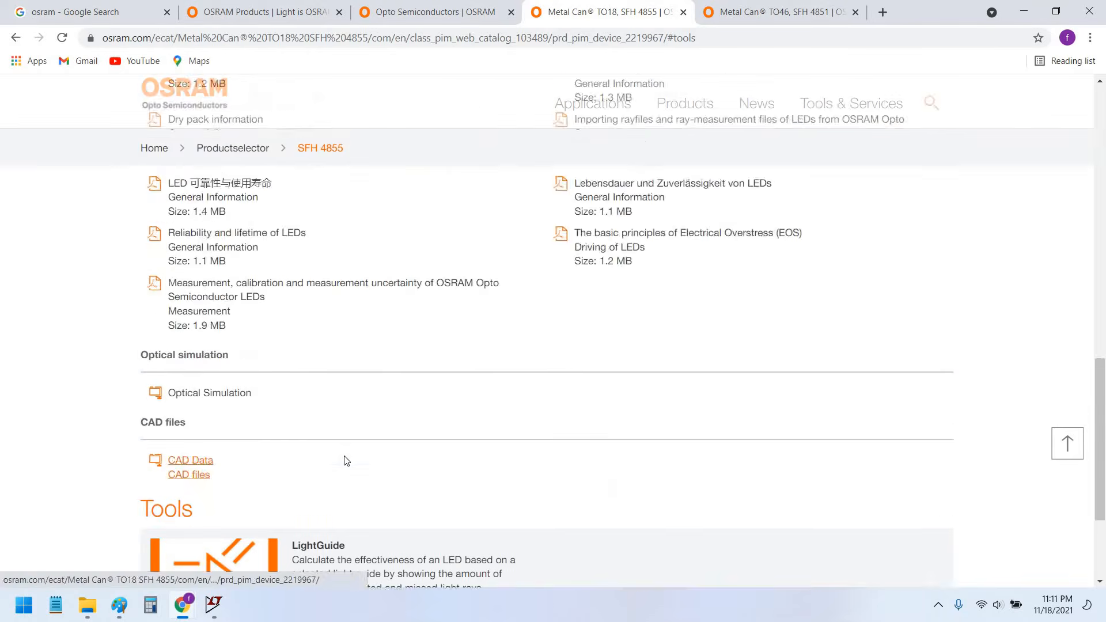
- Open the PSpice Libraries directory for Infrared Emitters under the site's Electrical Simulation files for IR components
mouse_move(823, 136)
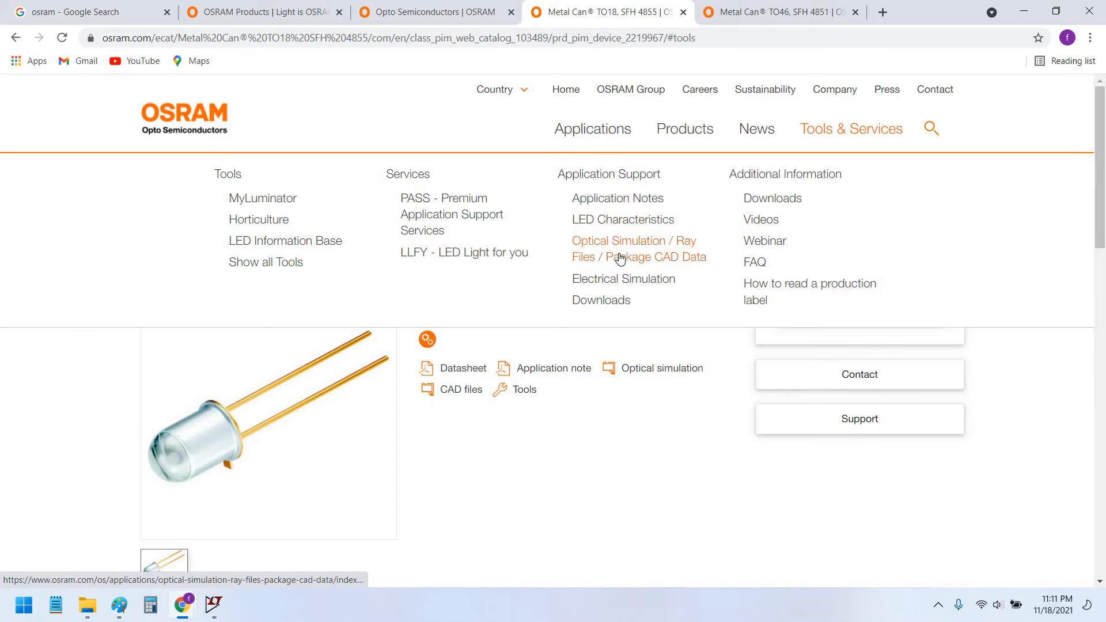
click(607, 287)
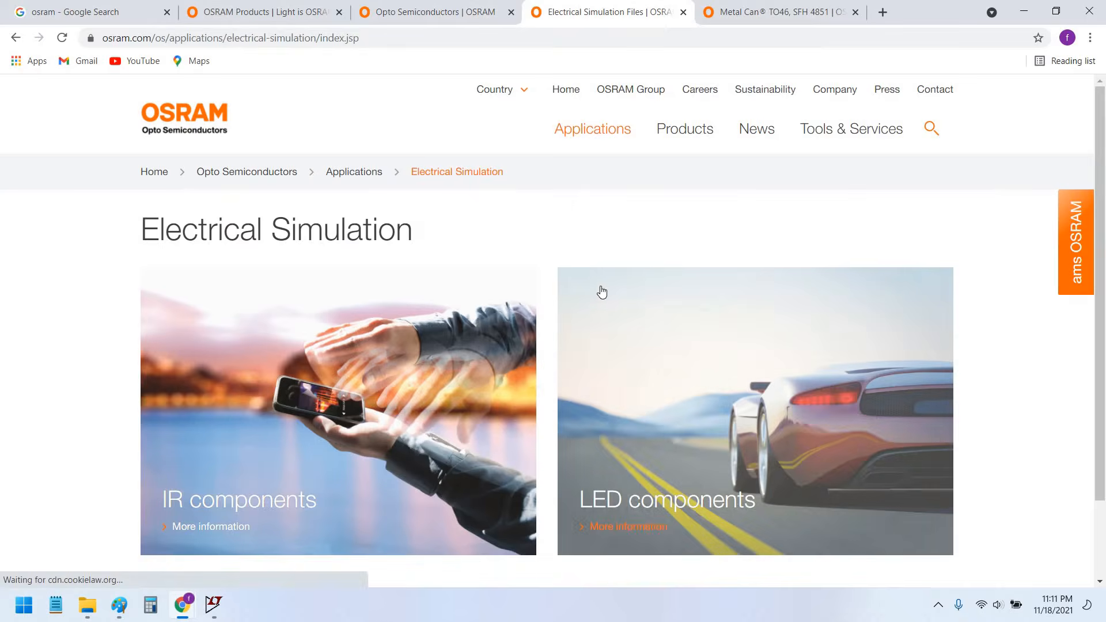
scroll(601, 291, down, 3)
click(279, 344)
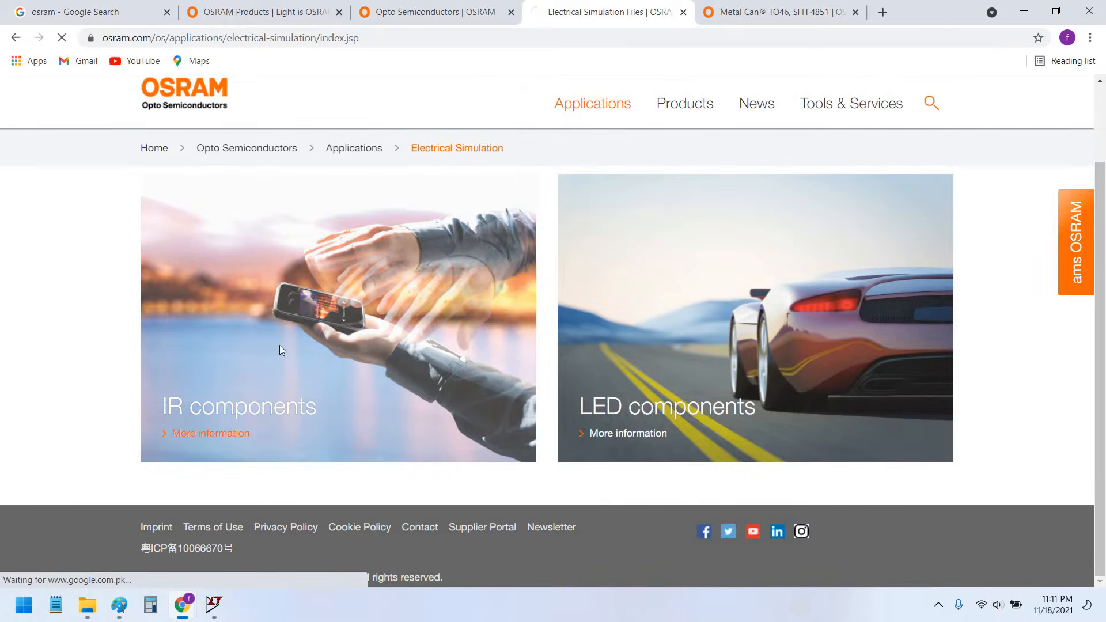
click(325, 280)
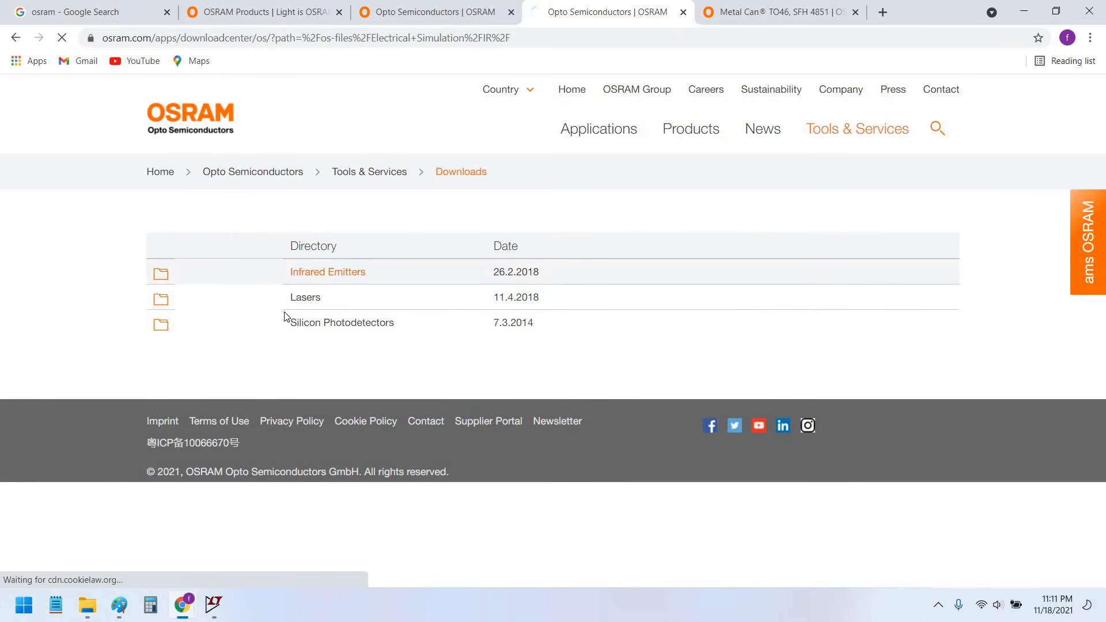
click(323, 283)
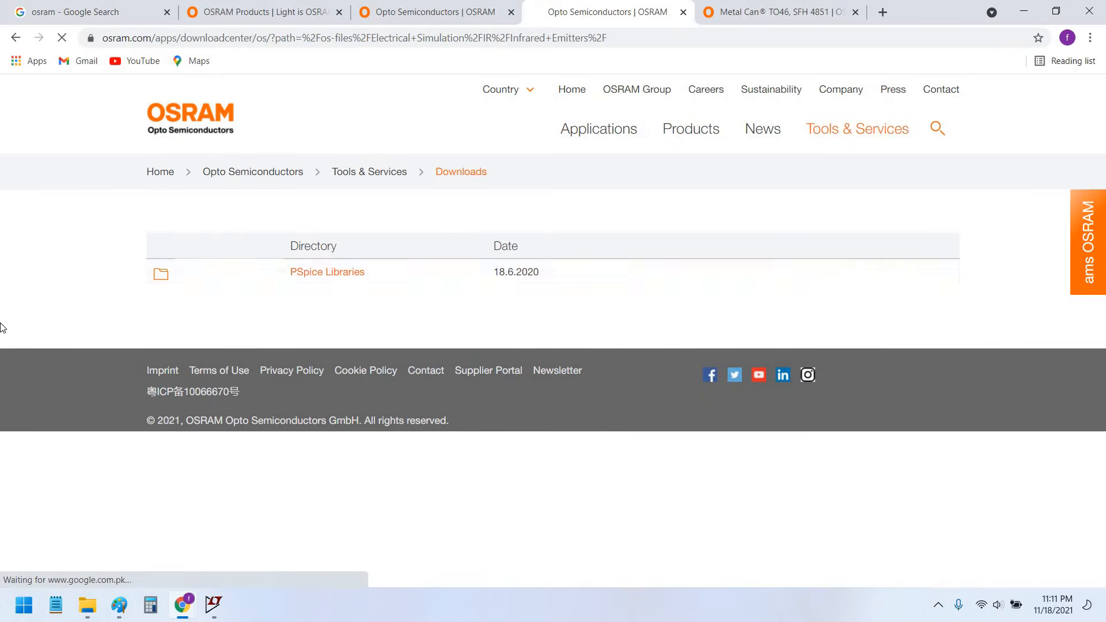
- Download the OSRAM-IR-5MM RADIAL.lib model library and show the downloaded file in its folder, returning to the download page
scroll(382, 326, down, 1)
scroll(327, 351, up, 1)
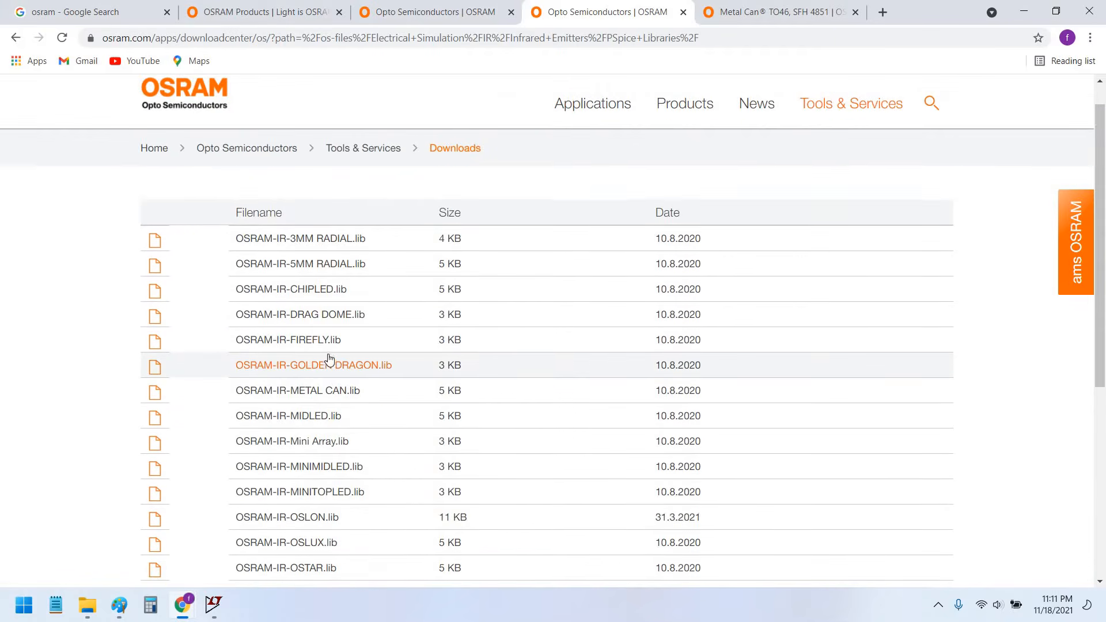
scroll(455, 398, down, 1)
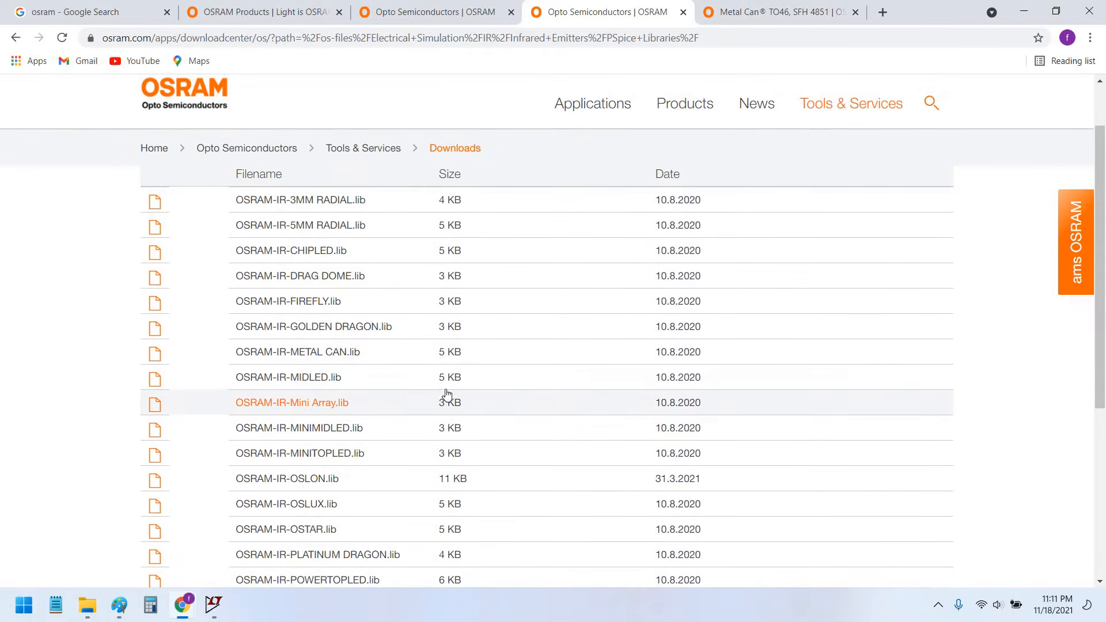
scroll(358, 281, up, 1)
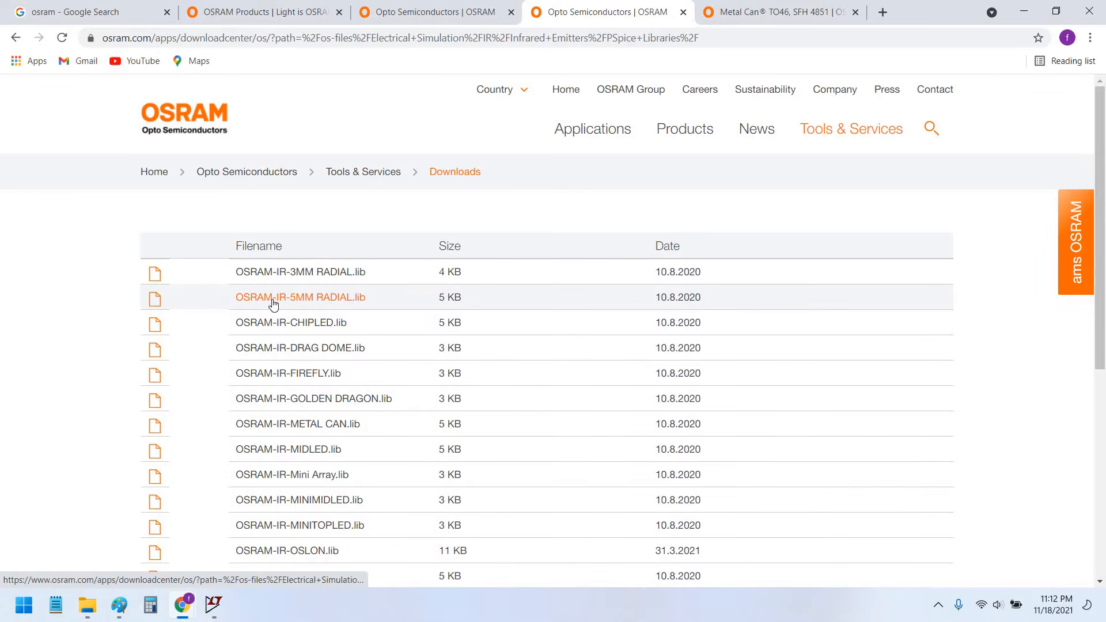
click(346, 348)
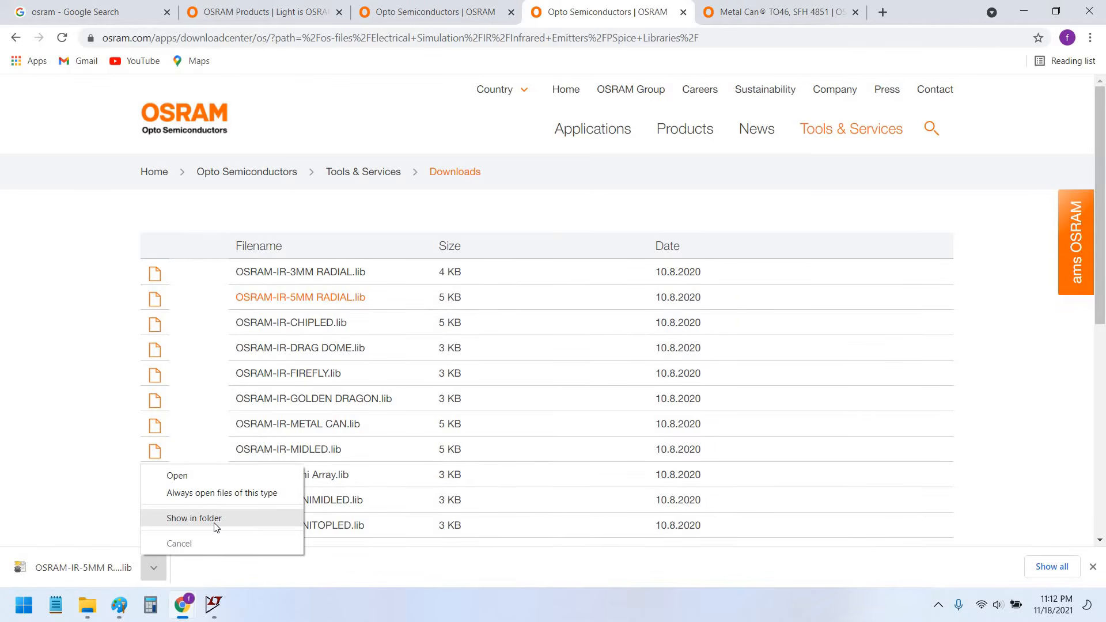
click(217, 528)
key(alt+Tab)
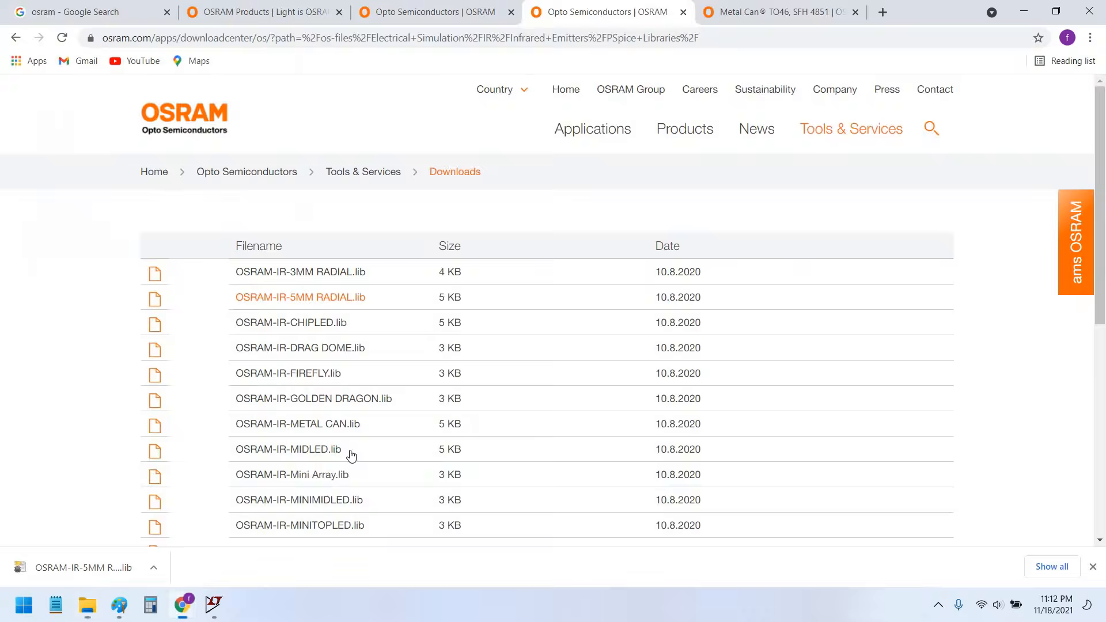
- Switch to LTspice and open the OSRAM-IR-5MM RADIAL library from the Downloads folder with all file types shown
click(214, 604)
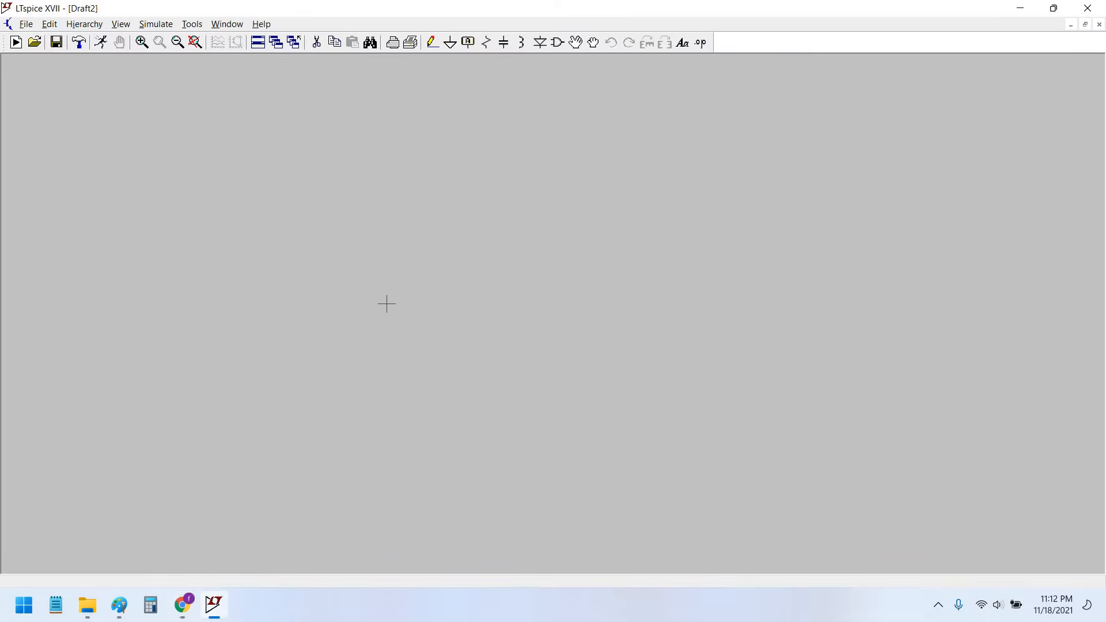
click(38, 44)
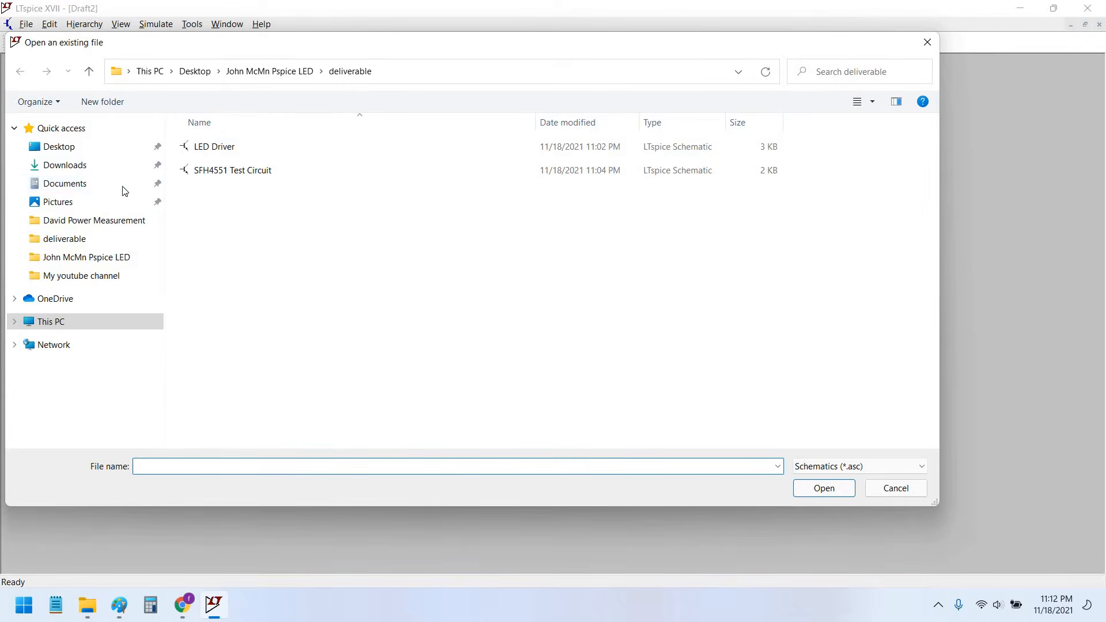
click(79, 169)
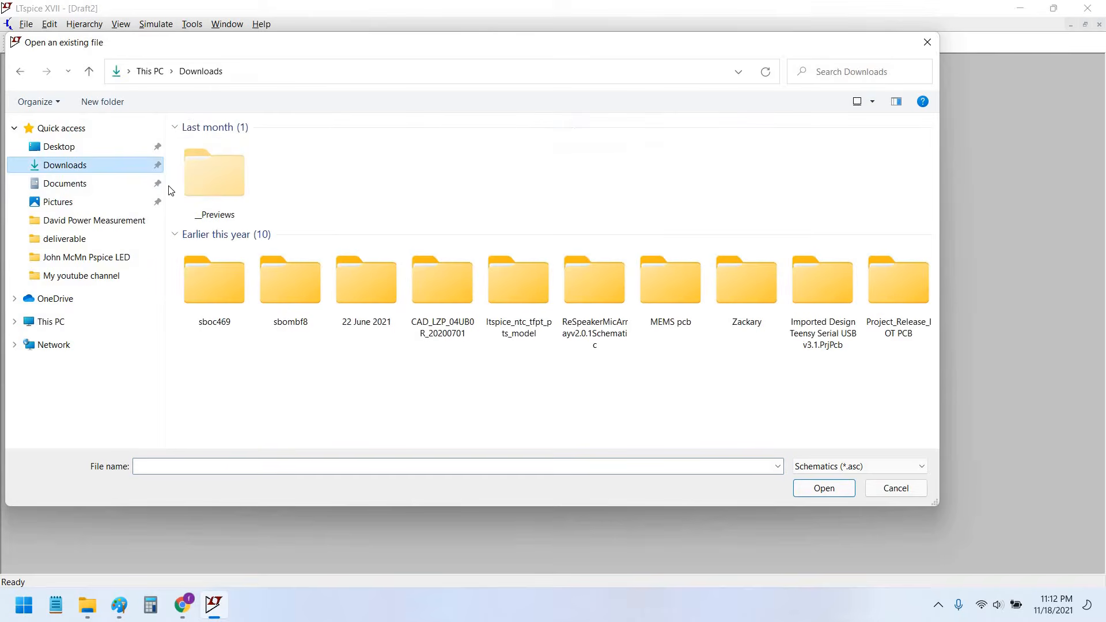
click(860, 470)
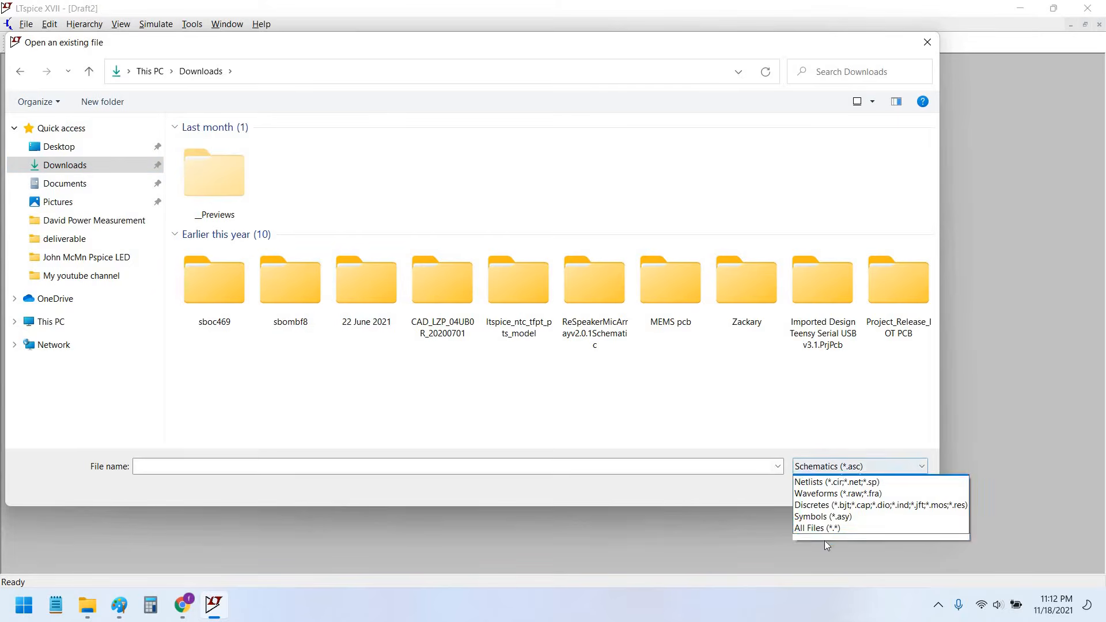
click(828, 540)
double_click(212, 175)
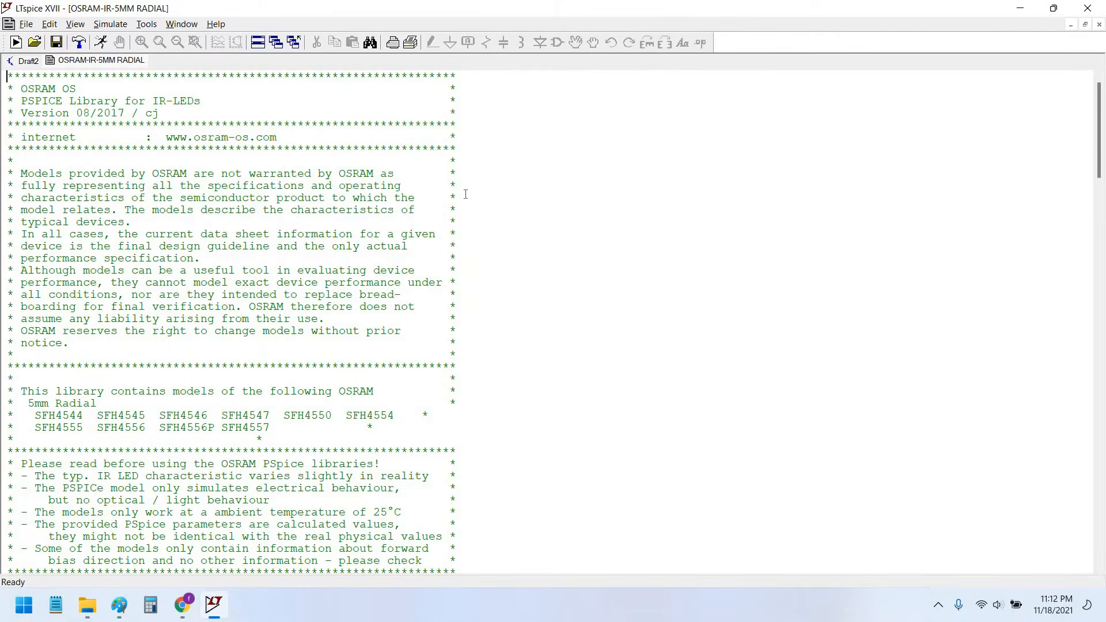
- Look through the OSRAM-IR-5MM RADIAL library, examining its usage notes, supported device list and individual diode model definitions
scroll(499, 177, down, 2)
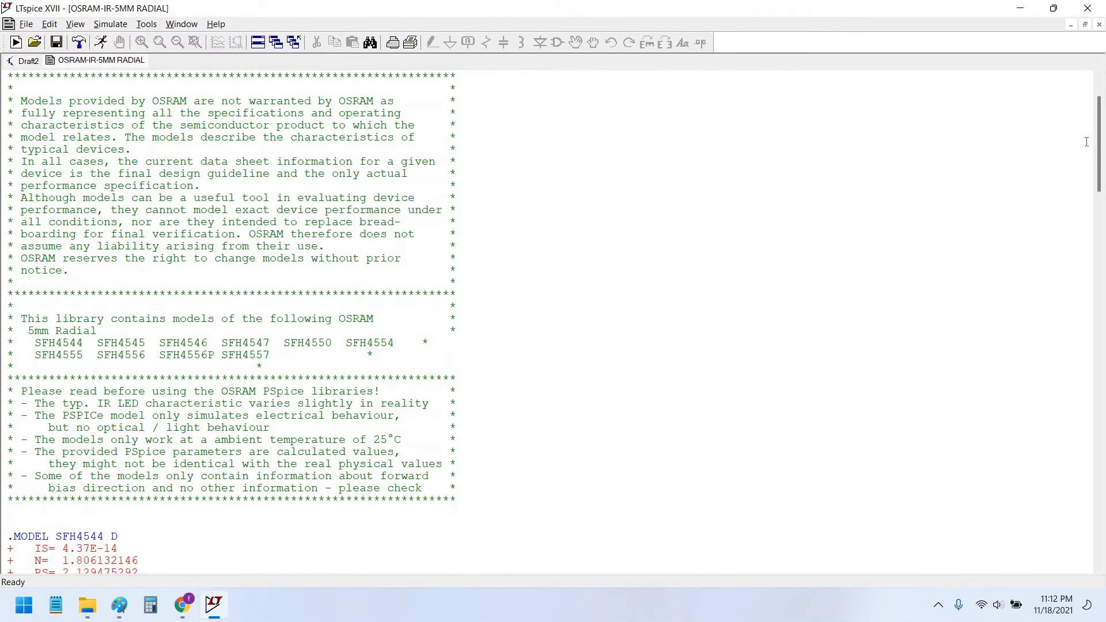
scroll(1087, 142, down, 2)
drag(1100, 132, 1101, 104)
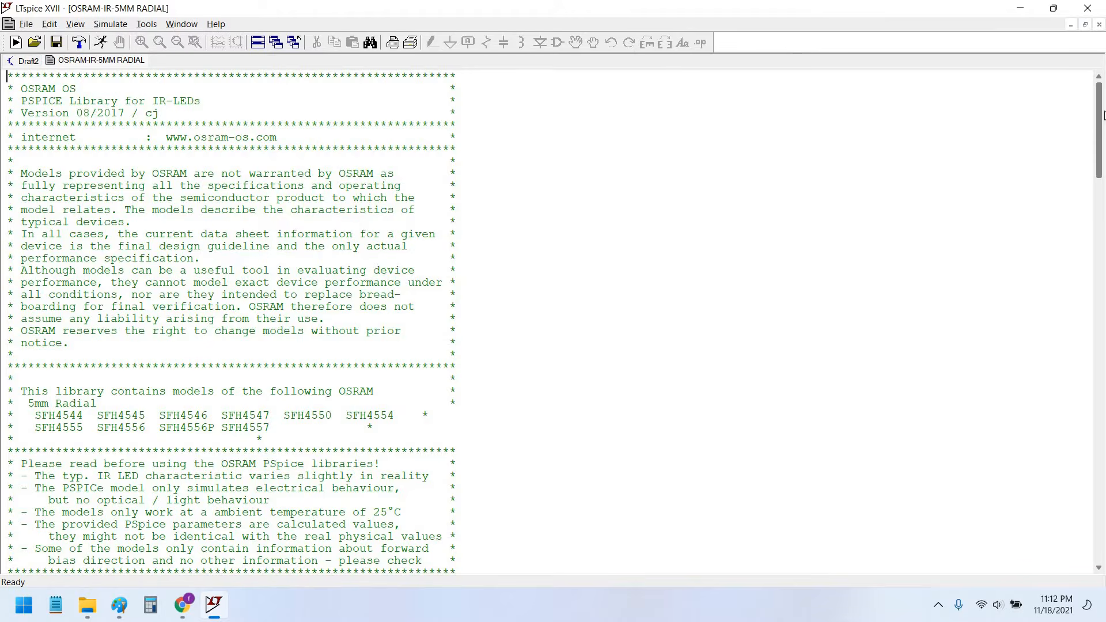
scroll(1104, 119, down, 4)
drag(1104, 132, 1103, 512)
scroll(1063, 316, up, 20)
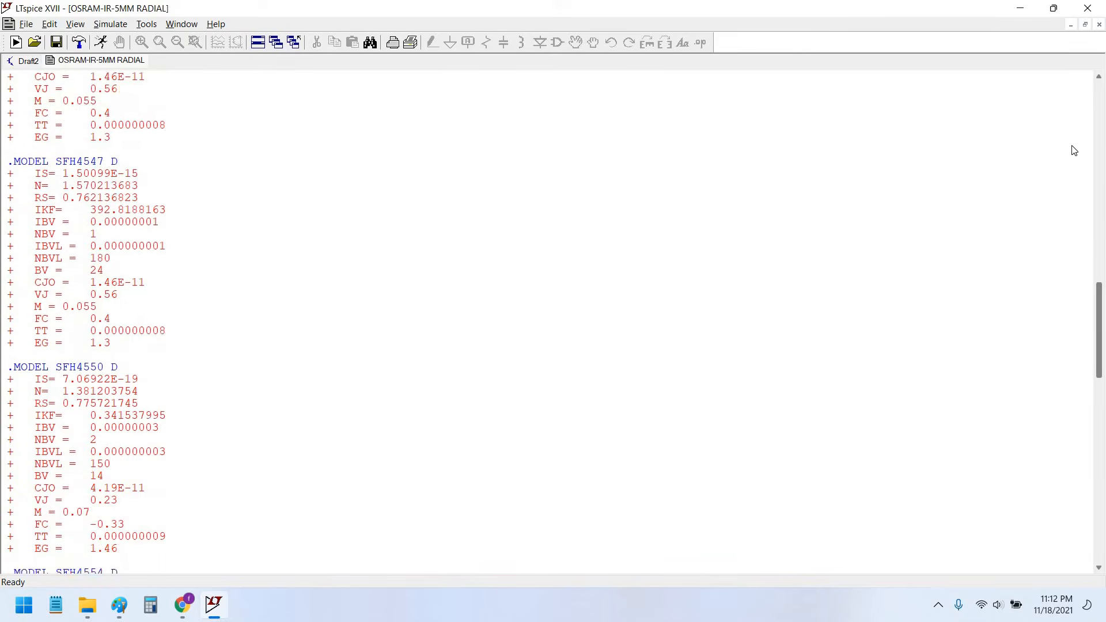
scroll(1079, 173, down, 2)
scroll(1080, 181, down, 13)
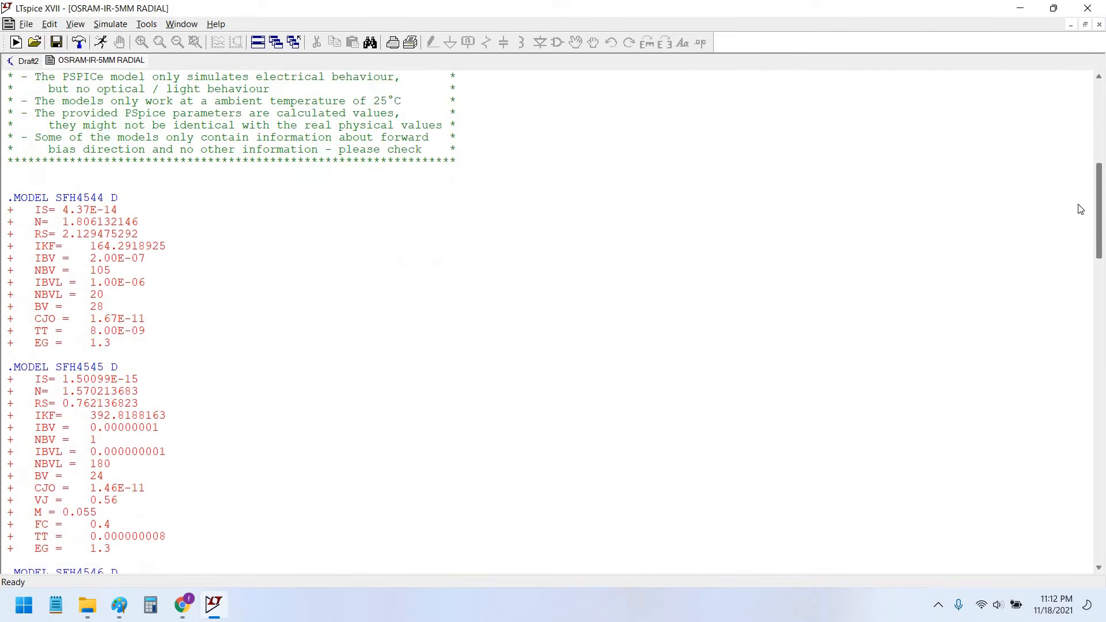
scroll(1082, 303, down, 6)
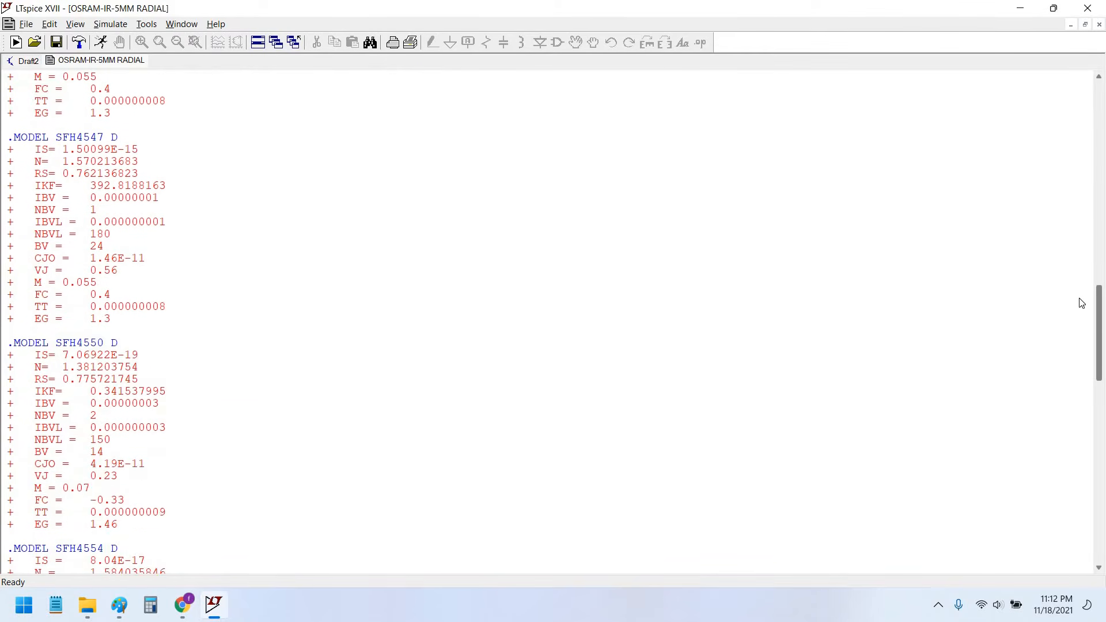
scroll(1085, 322, down, 3)
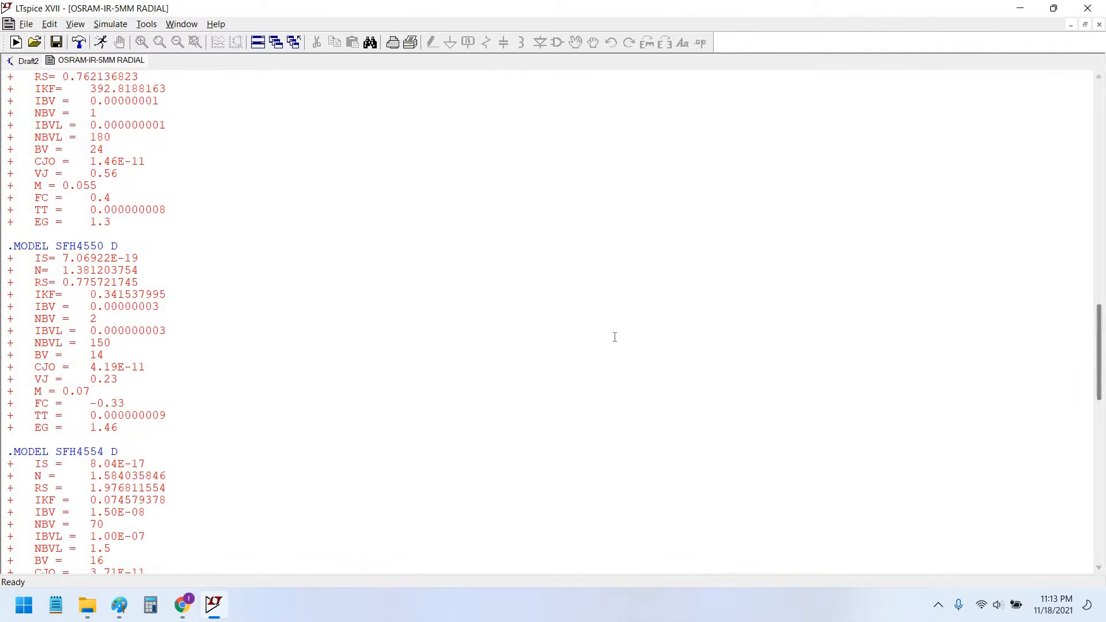
- Select the complete SFH4550 diode model definition, from its .MODEL line through the EG parameter
scroll(242, 415, up, 2)
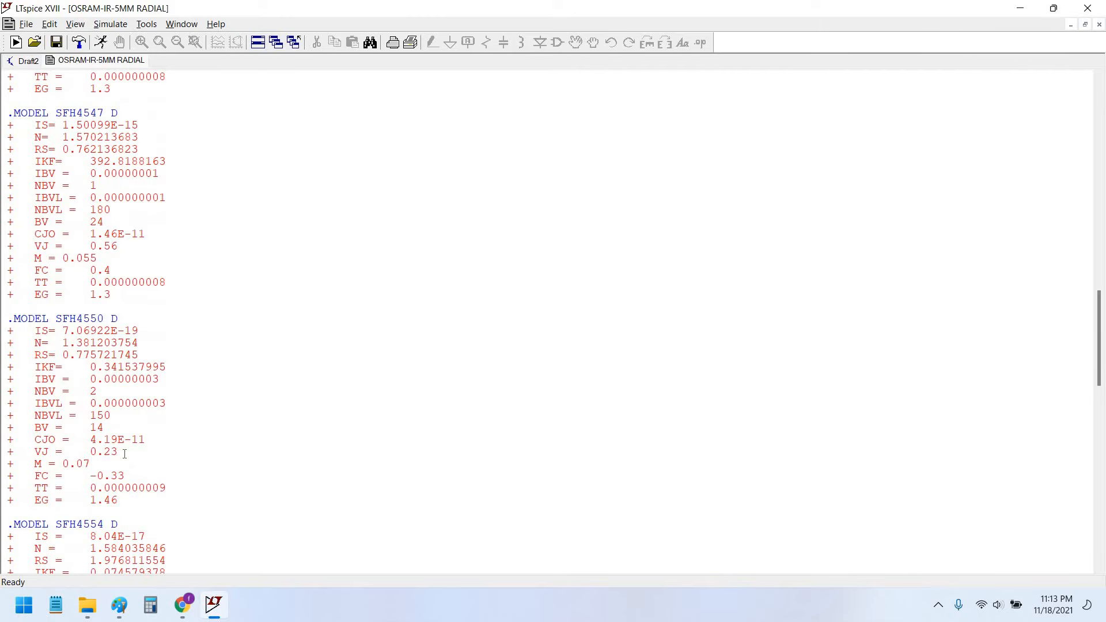
scroll(162, 486, up, 2)
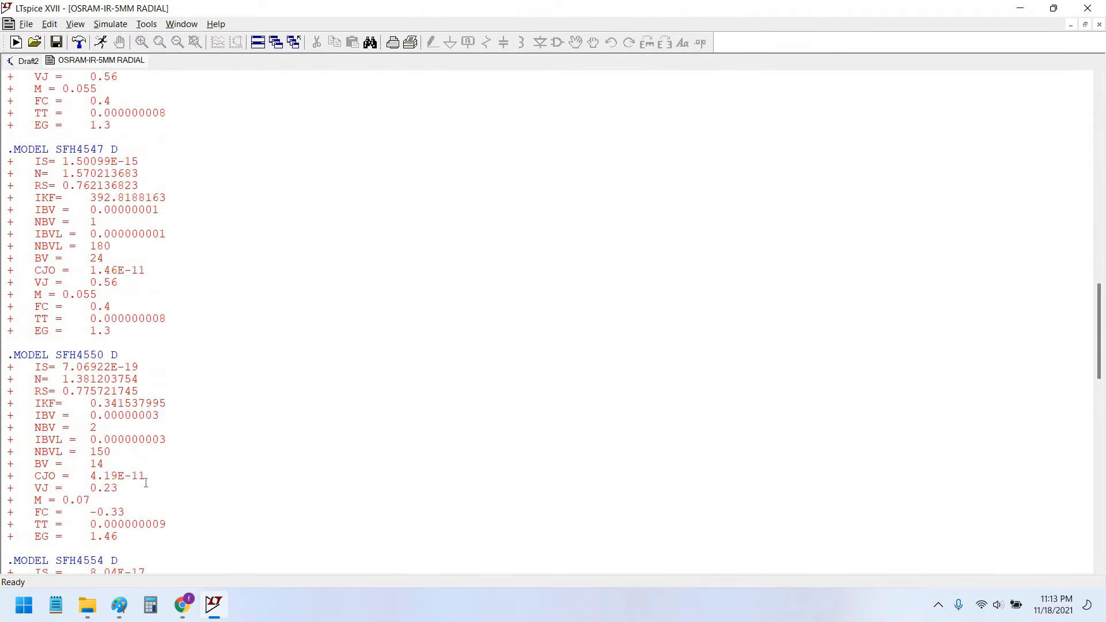
scroll(139, 501, down, 1)
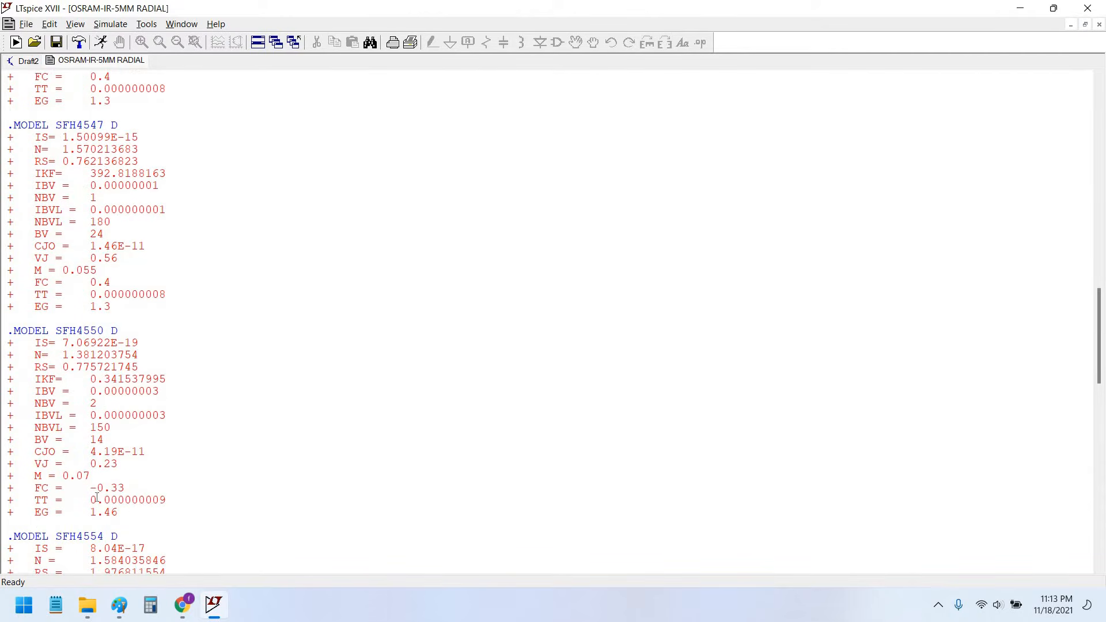
drag(118, 512, 7, 330)
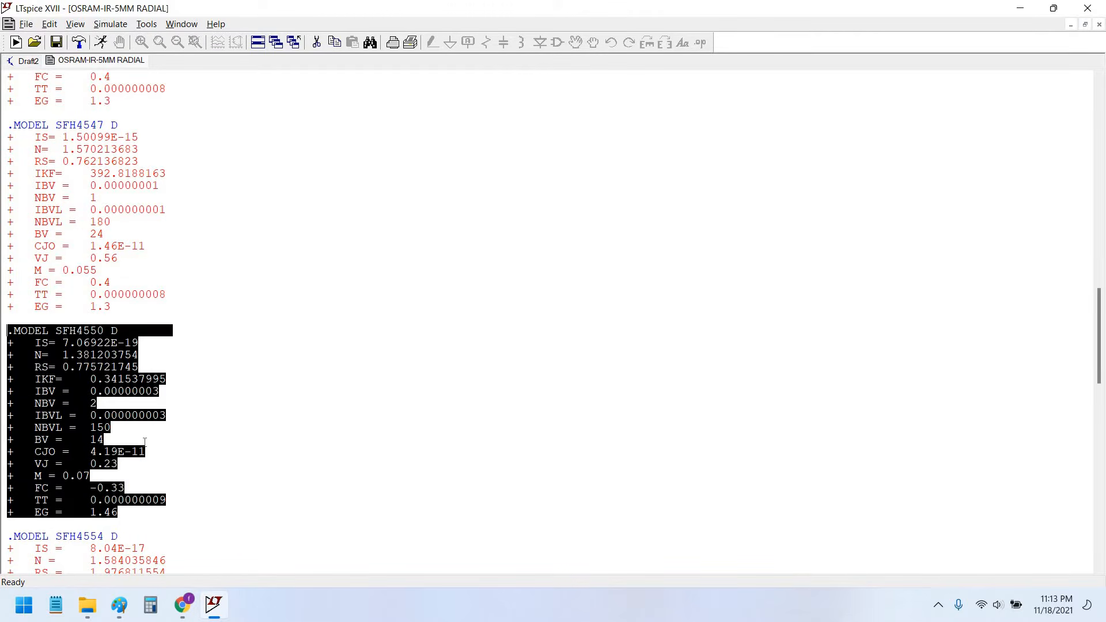
click(34, 42)
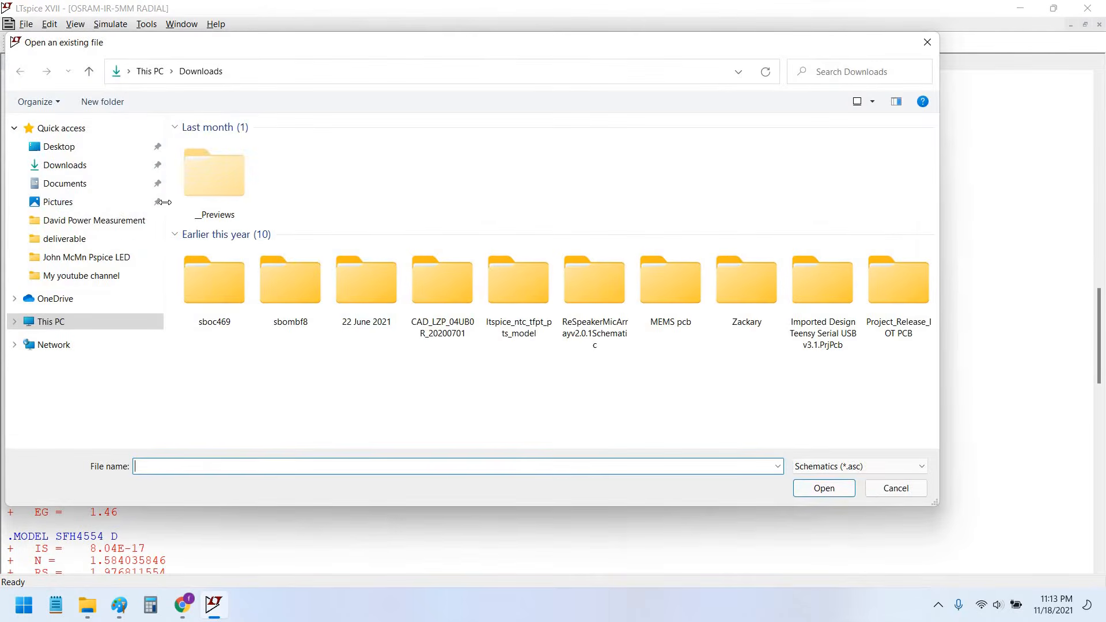
click(859, 468)
click(834, 537)
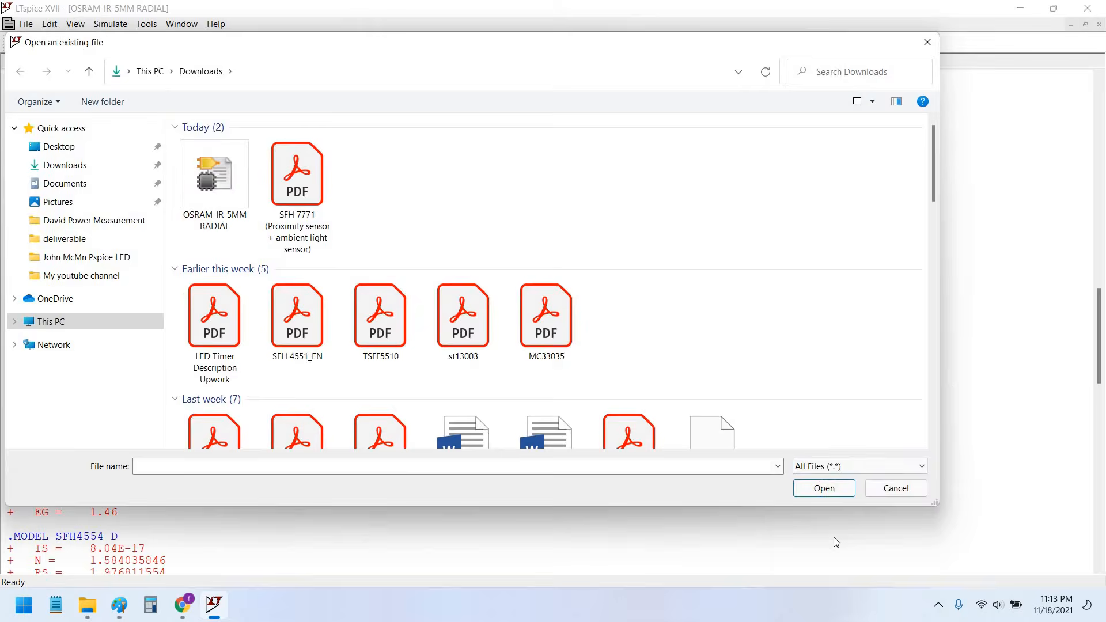
key(Escape)
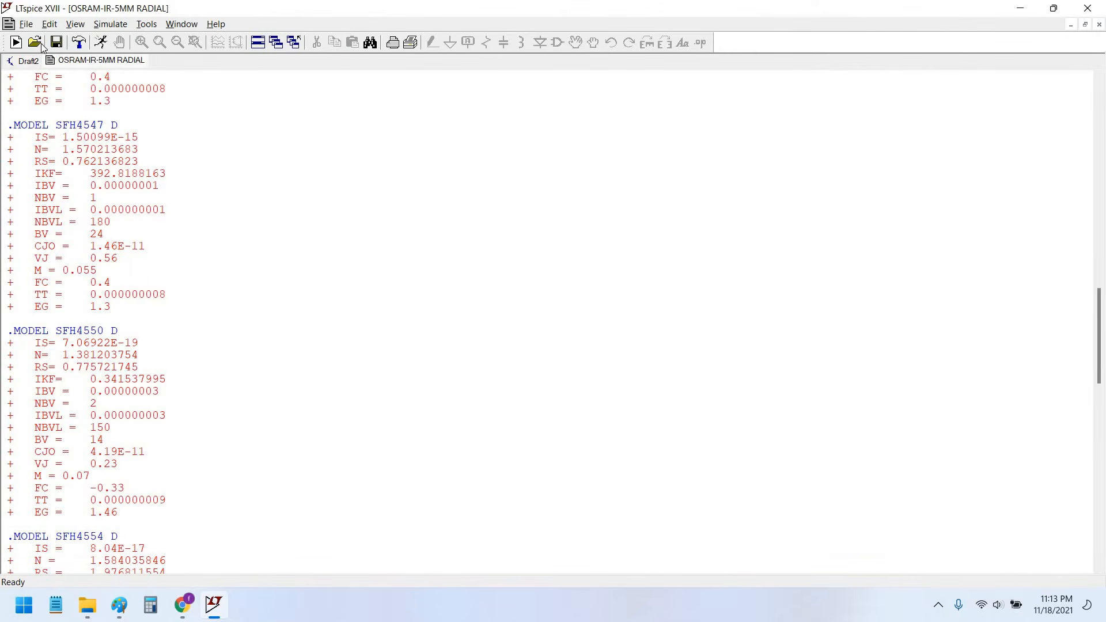
scroll(862, 323, up, 5)
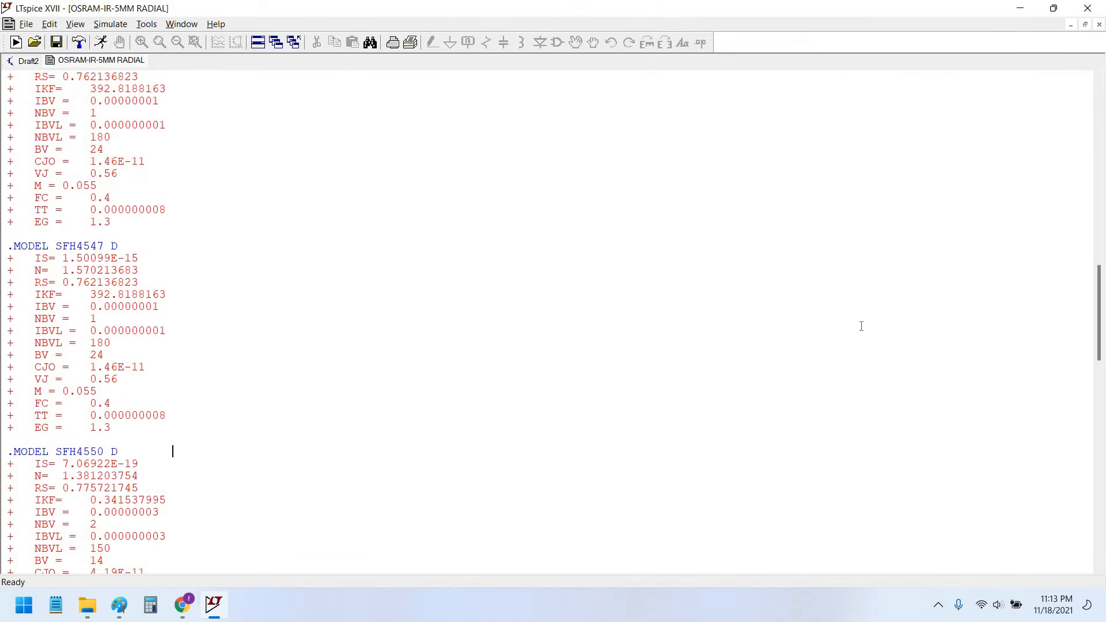
- Copy the complete SFH4550 model definition, from its .MODEL line through the EG parameter, from the OSRAM-IR-5MM RADIAL library
scroll(1105, 247, up, 15)
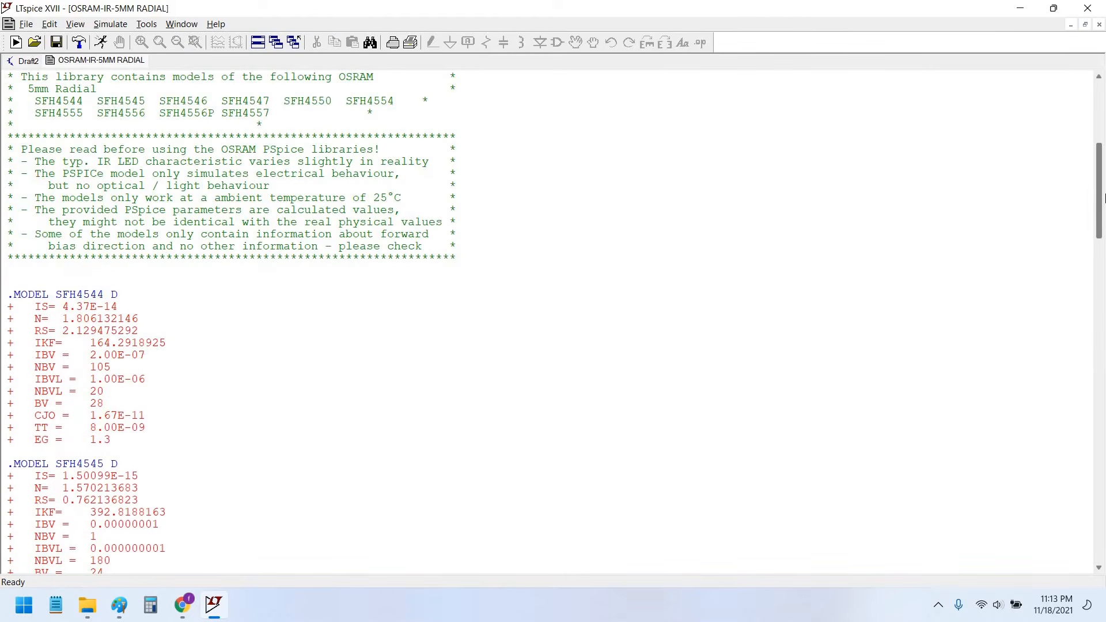
scroll(1105, 257, down, 17)
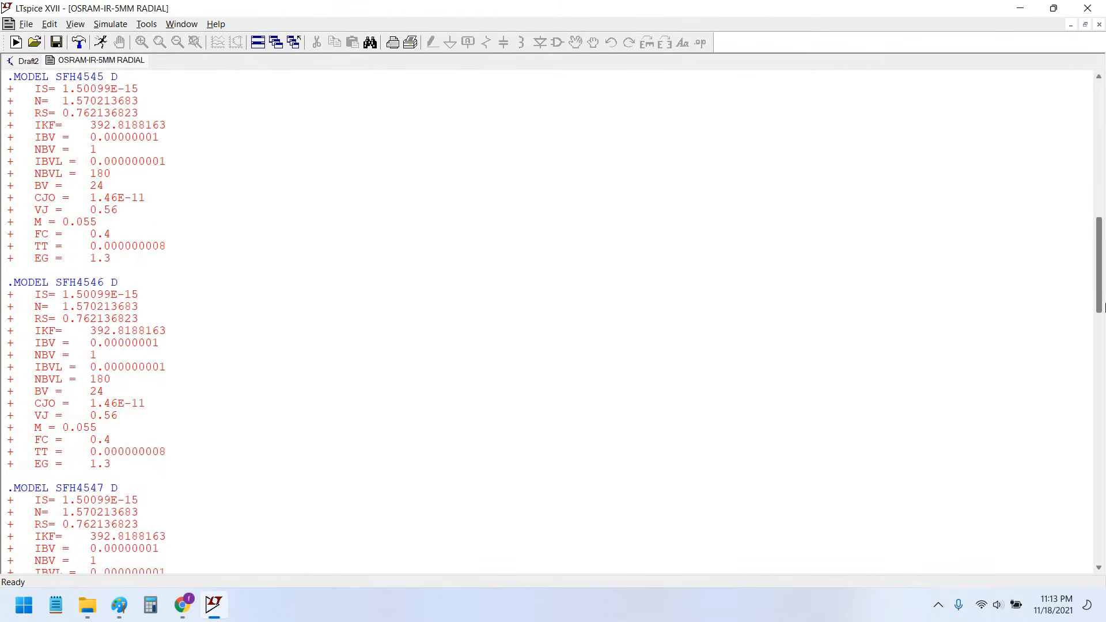
scroll(1105, 358, down, 6)
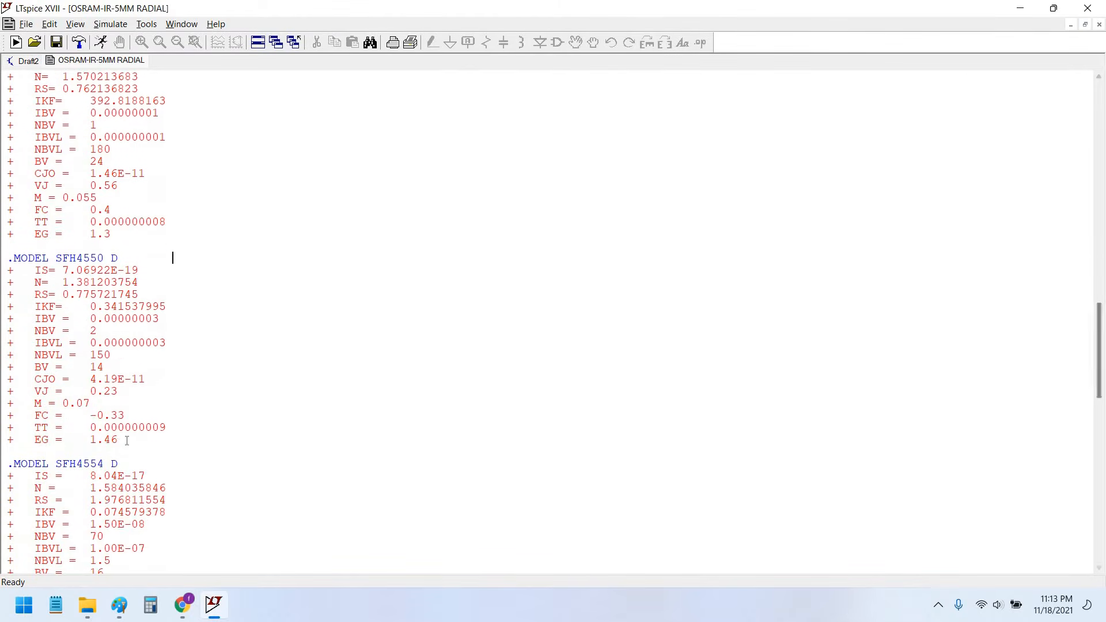
drag(167, 440, 7, 330)
drag(1, 258, 3, 257)
right_click(28, 277)
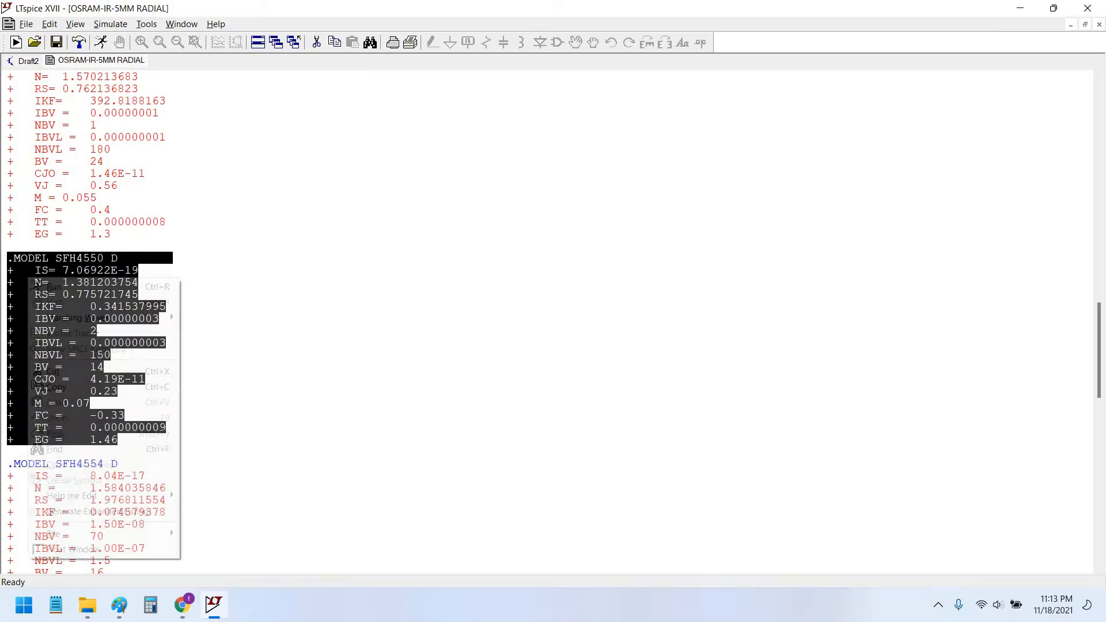
click(115, 387)
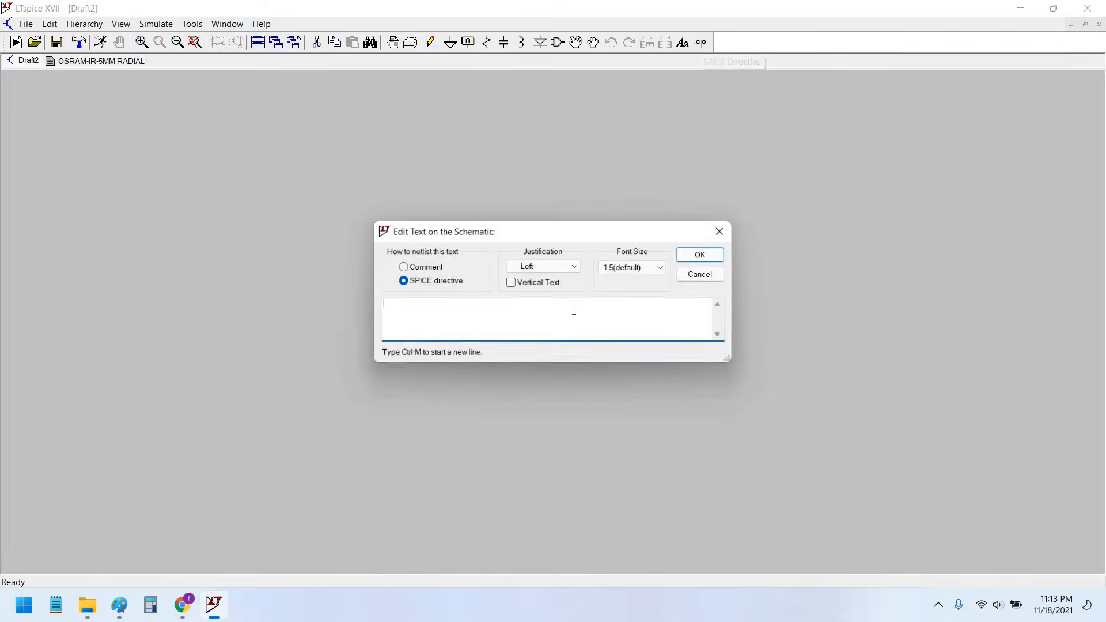
- Paste the copied SFH4550 model into the Draft2 schematic as a SPICE directive and place it beside the empty circuit area
key(s)
key(ctrl+v)
click(702, 255)
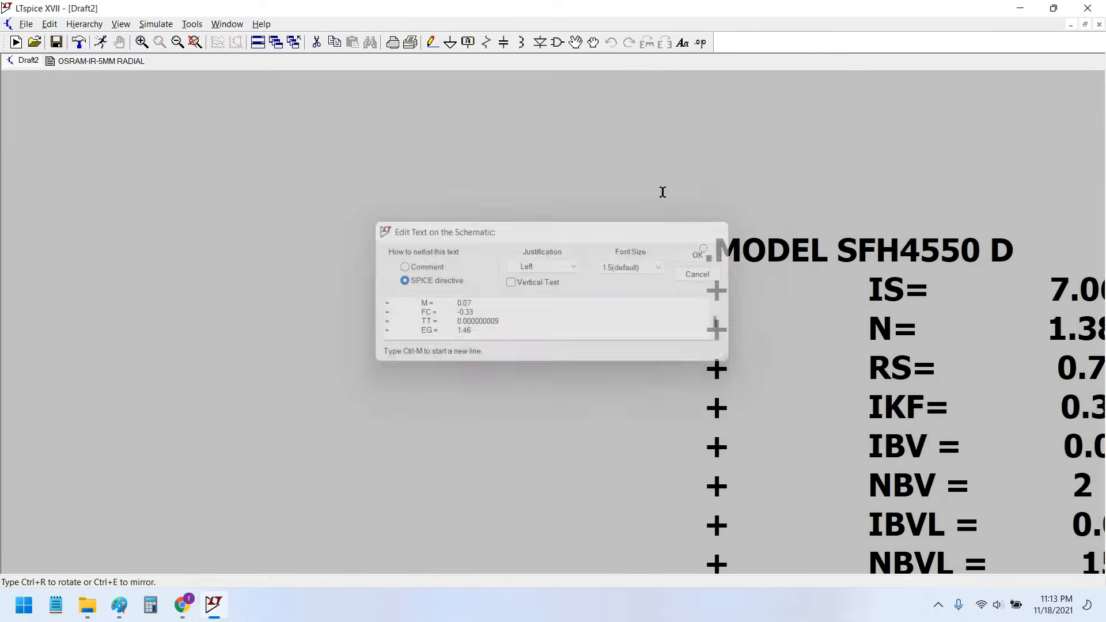
click(646, 225)
scroll(501, 418, down, 5)
scroll(600, 410, up, 3)
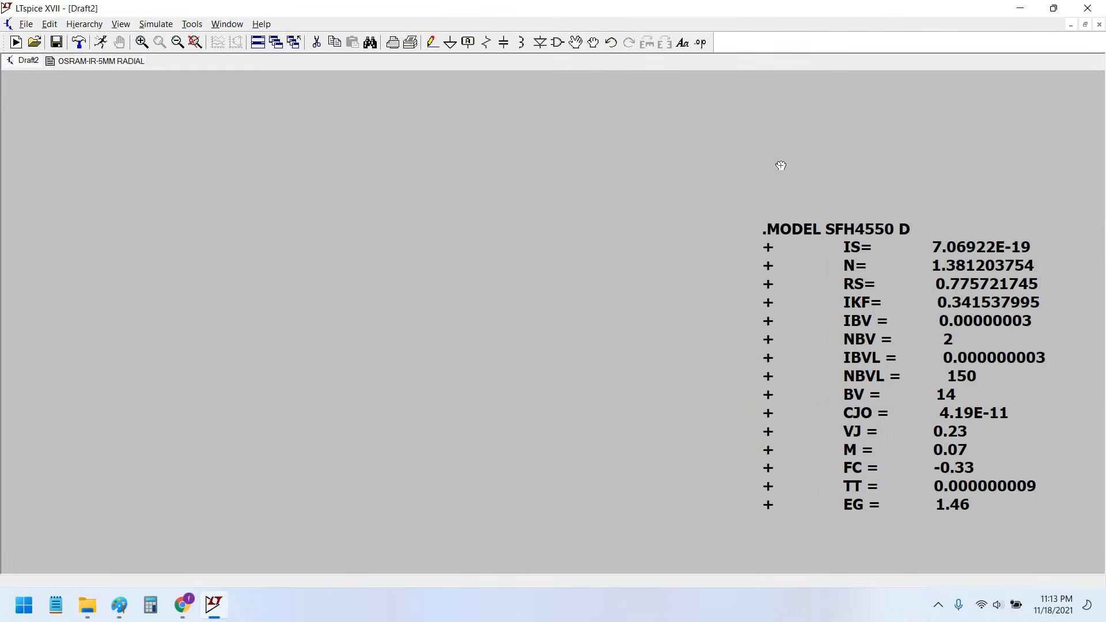
drag(856, 265, 829, 218)
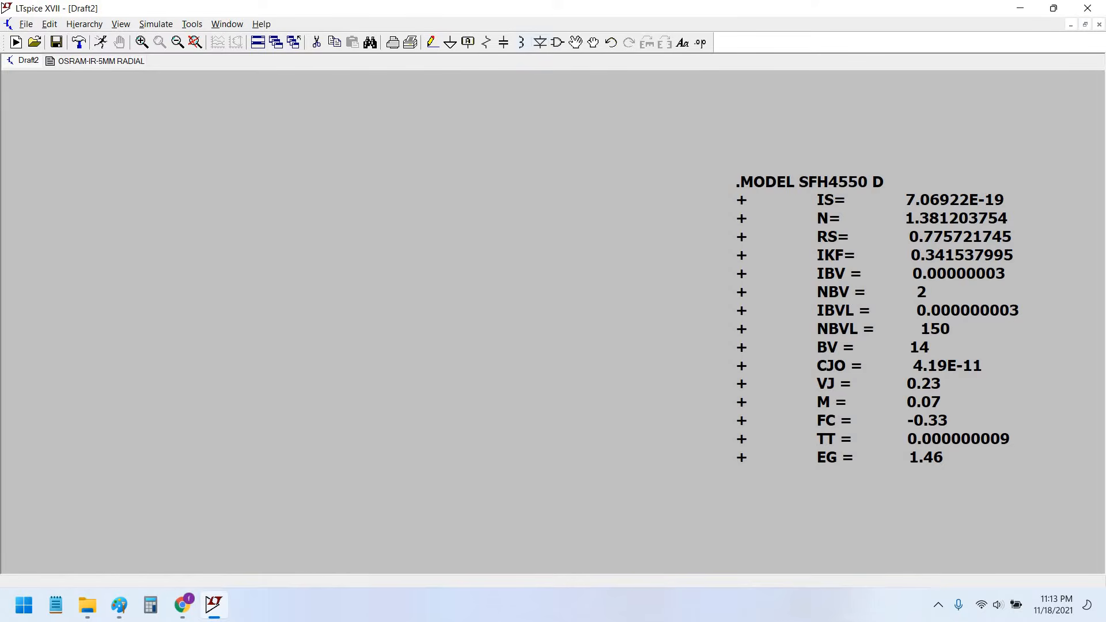
- Place a diode left of the model directive and set its value to SFH4550, copying the name from the directive
key(d)
click(463, 227)
key(Escape)
right_click(824, 200)
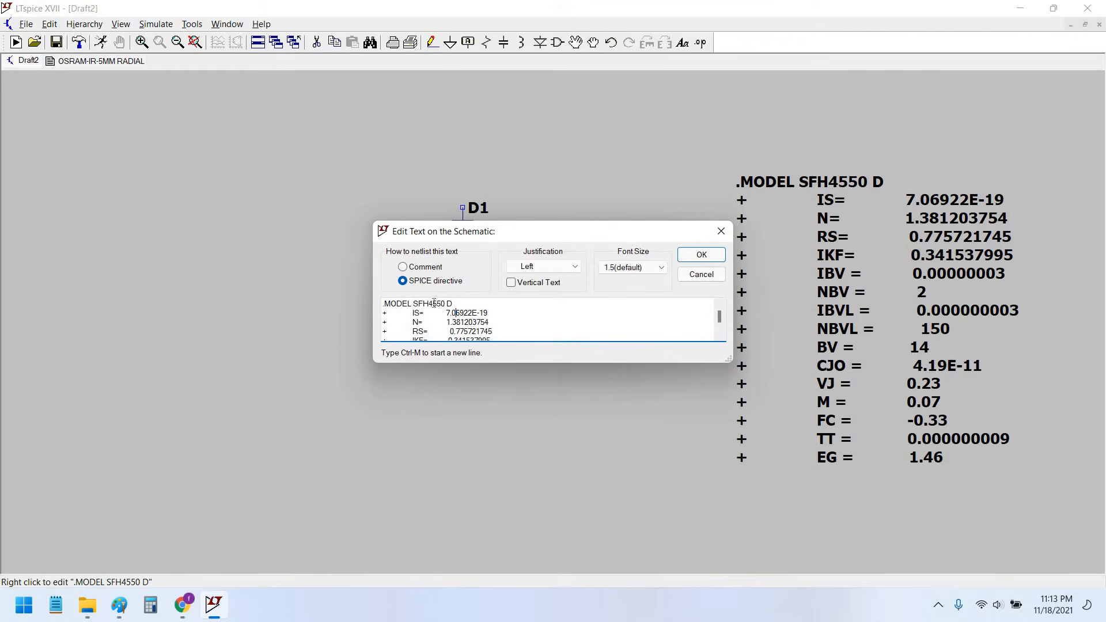
double_click(430, 304)
key(Escape)
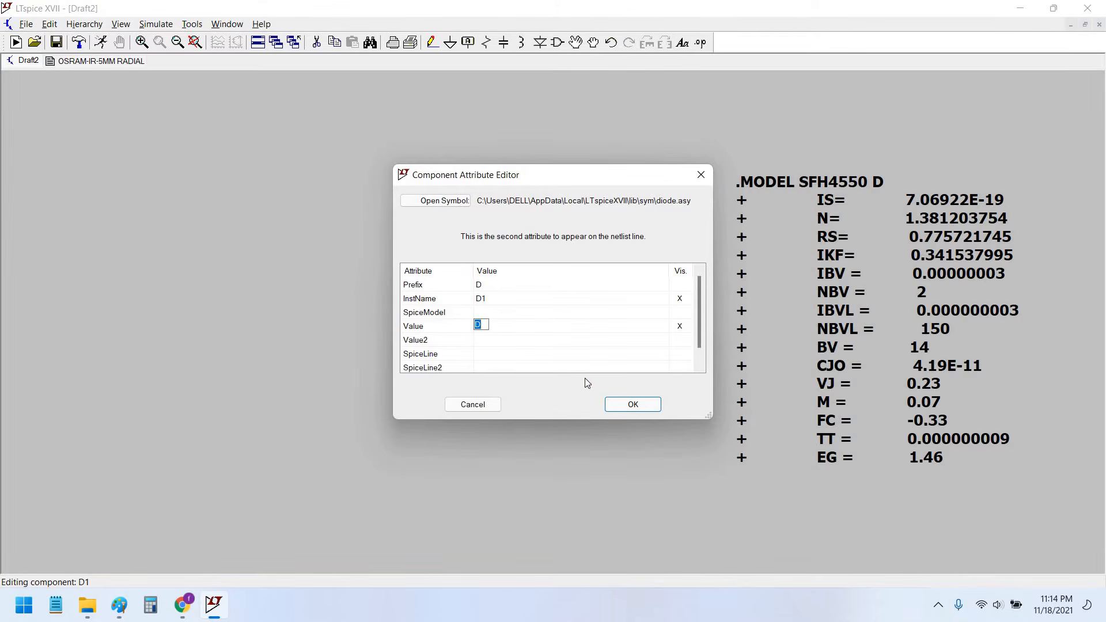
key(ctrl+v)
key(Return)
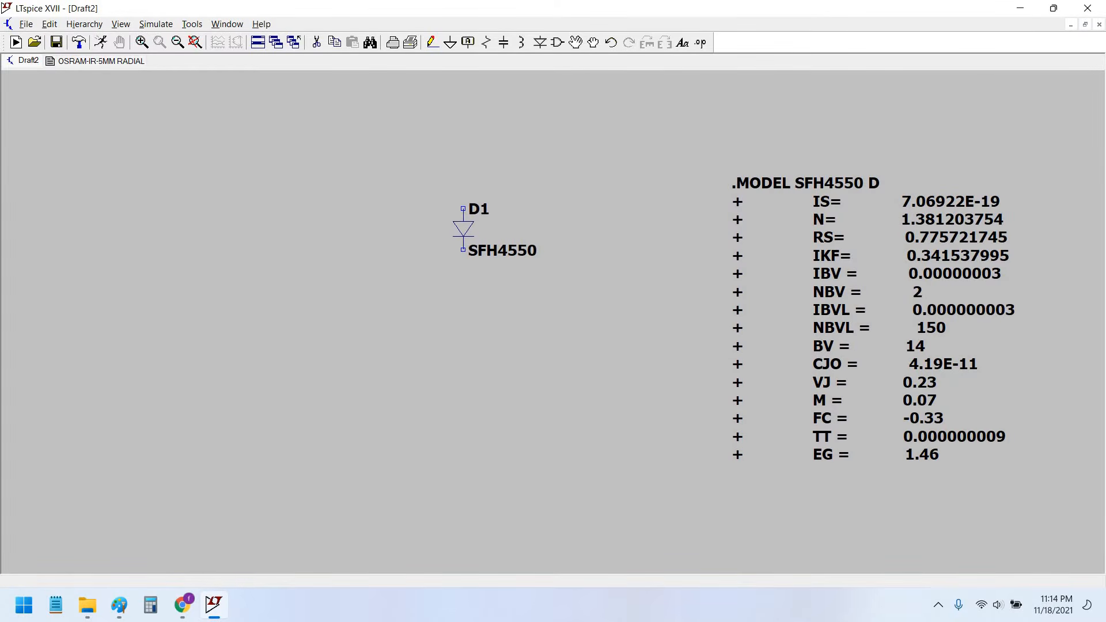
- Rotate diode D1 so that it lies horizontally with its cathode facing right
drag(474, 236, 454, 256)
key(ctrl+r)
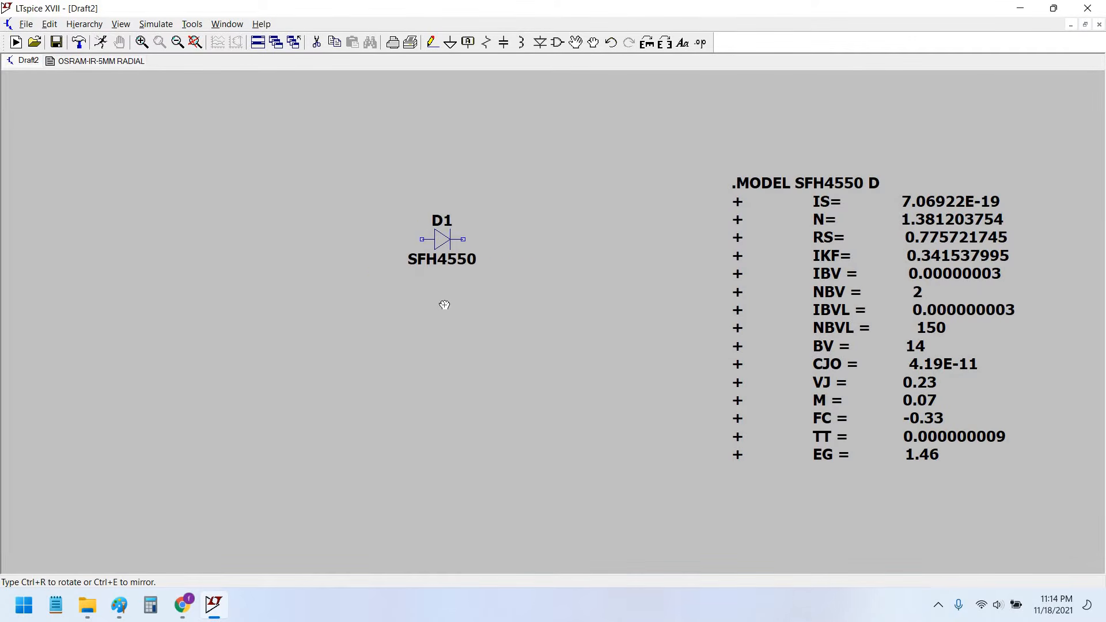
click(441, 314)
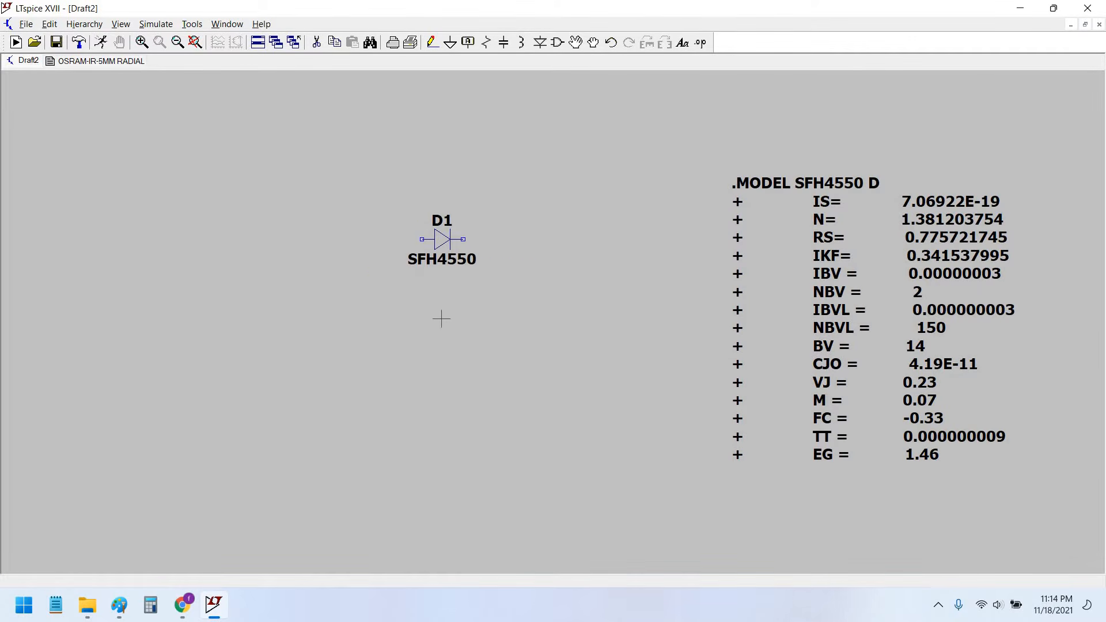
- Place a battery component from the Misc symbol folder below and to the left of the diode
click(557, 42)
drag(575, 414, 417, 345)
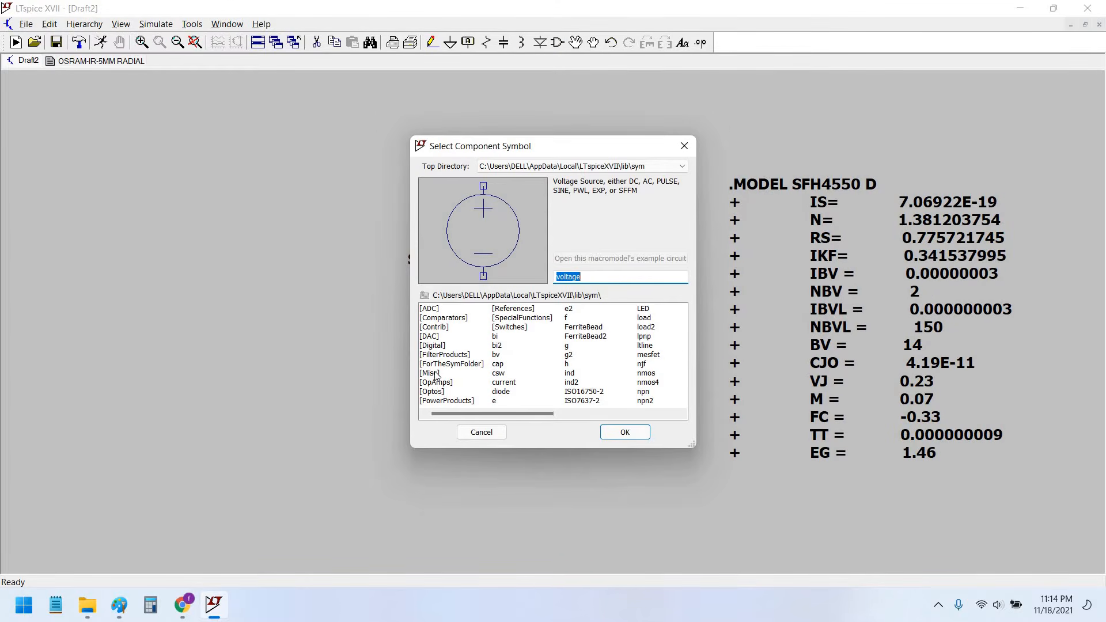
double_click(436, 376)
click(436, 318)
click(625, 433)
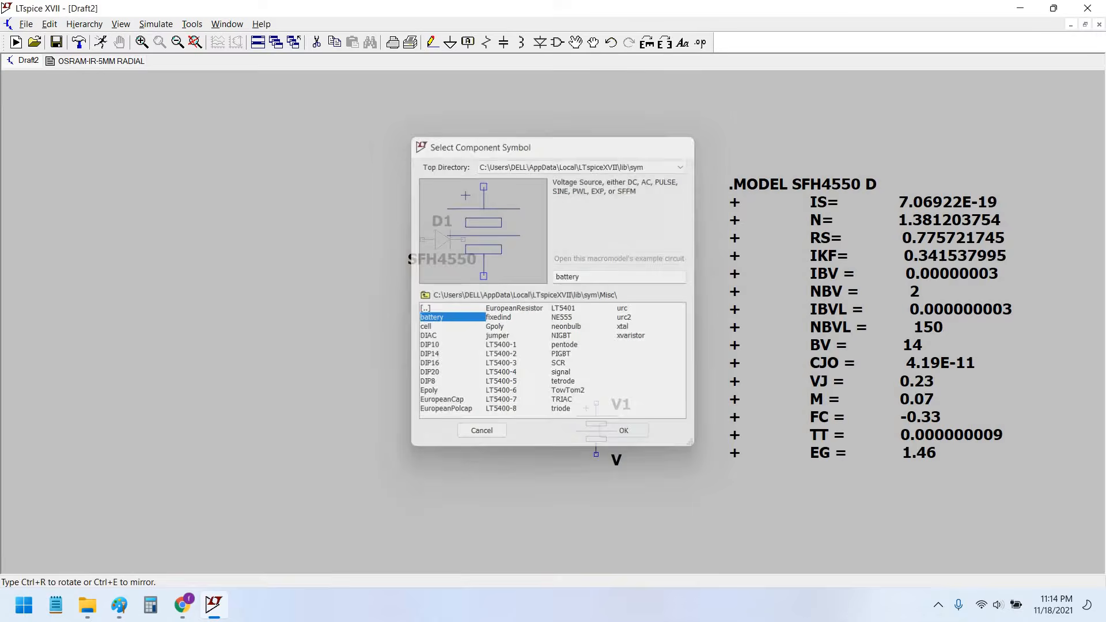
click(352, 275)
key(Escape)
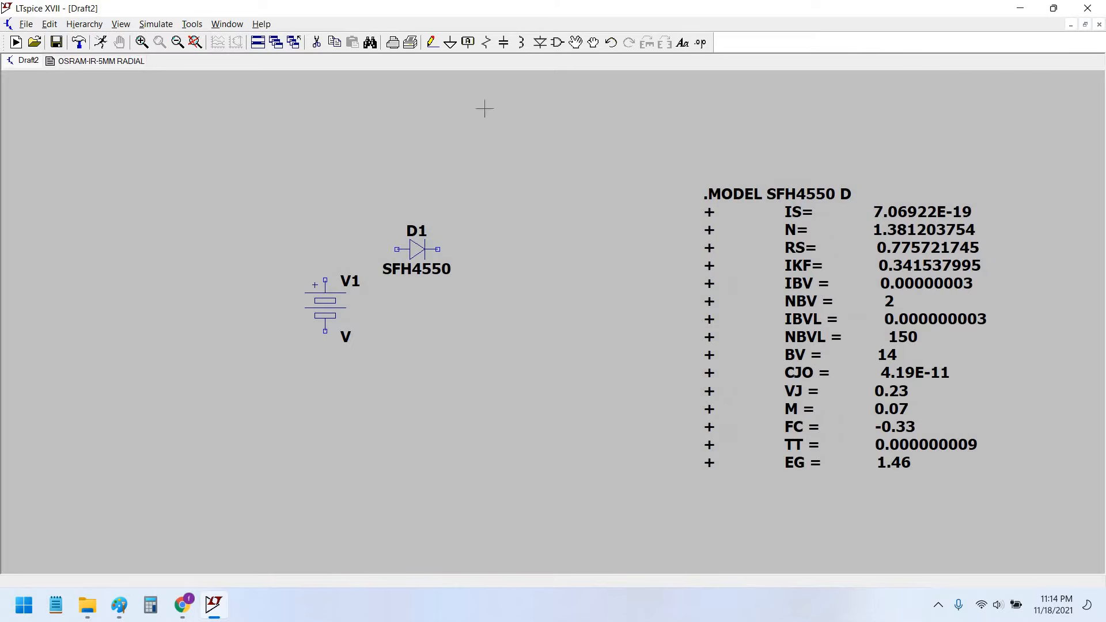
- Place one vertical resistor and move it to the right of the diode, level with the battery
click(486, 43)
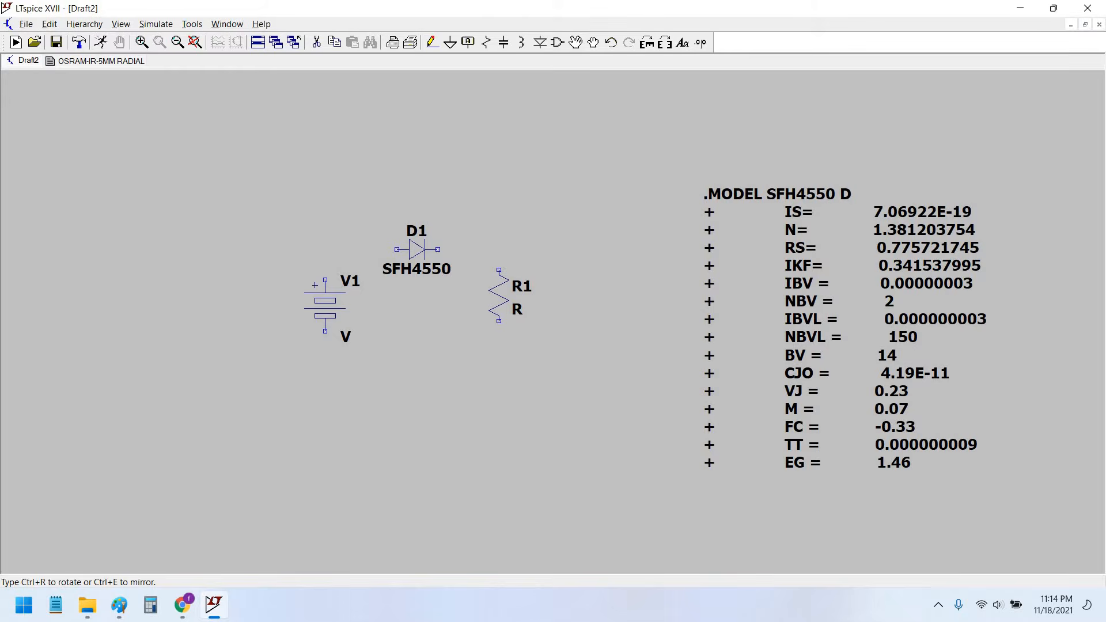
click(428, 365)
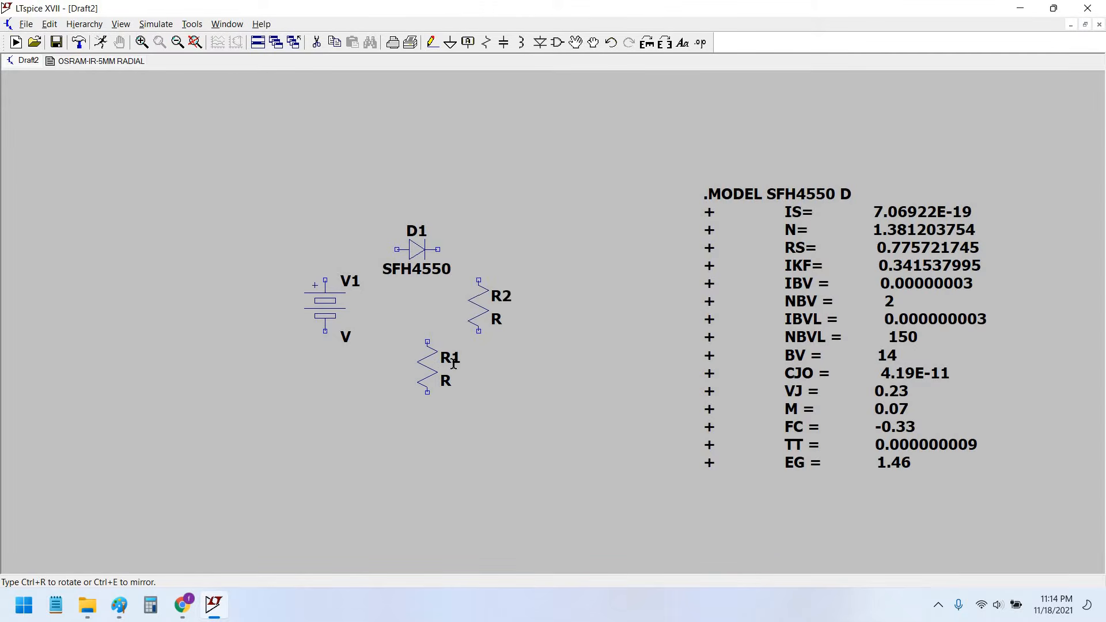
key(Escape)
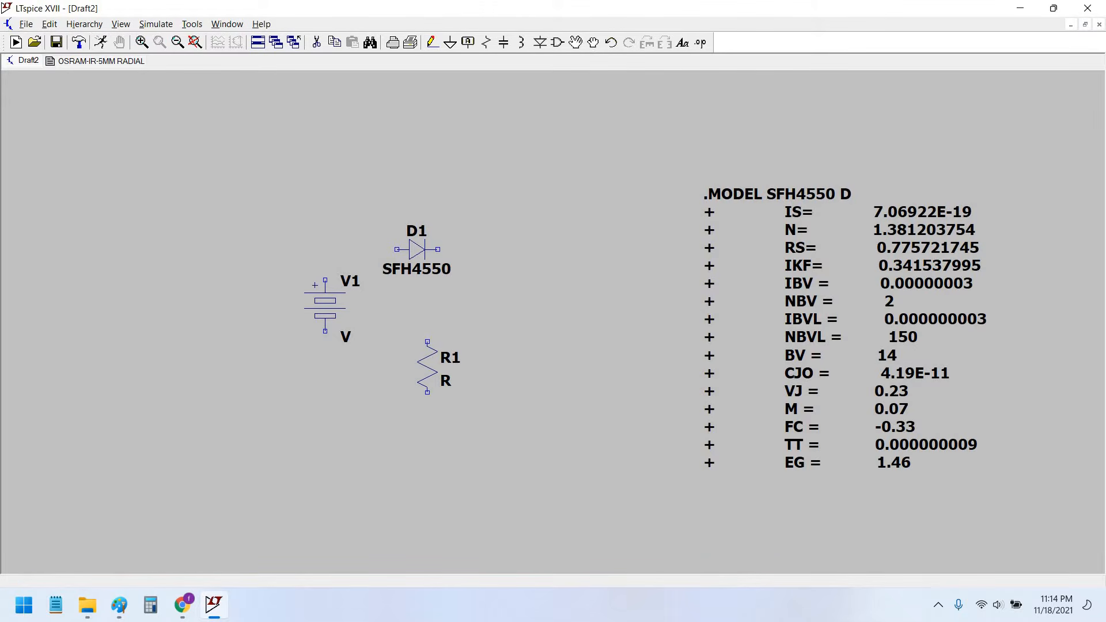
click(427, 369)
click(481, 357)
key(Escape)
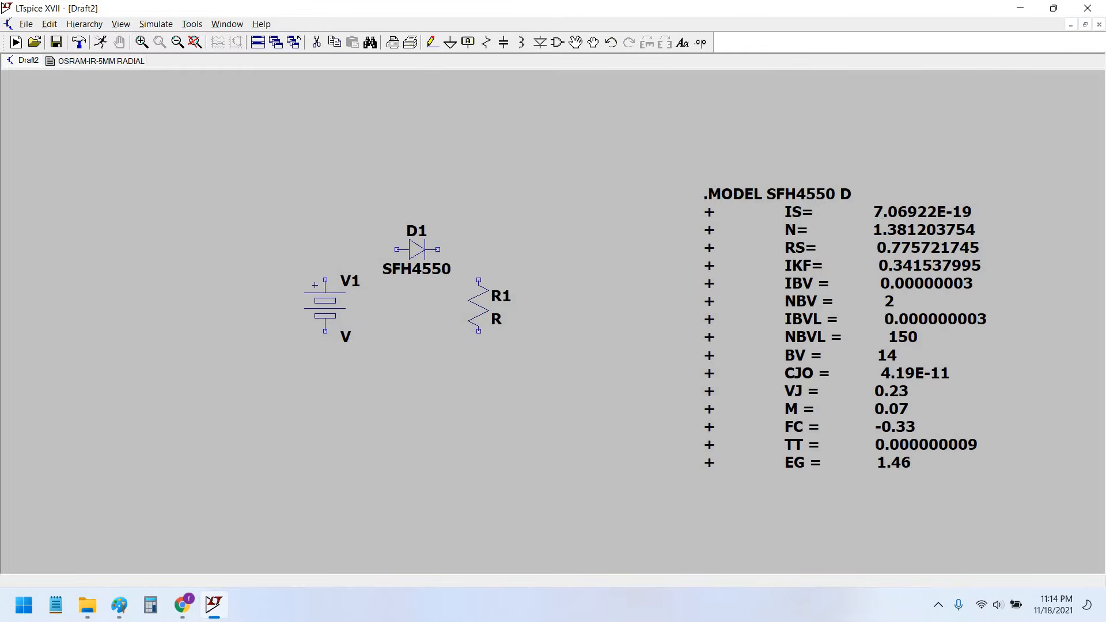
- Wire battery V1, diode D1 and resistor R1 into a closed series loop, with the diode's anode towards the battery's positive terminal
click(432, 42)
click(479, 280)
click(479, 250)
click(438, 250)
click(397, 250)
click(325, 280)
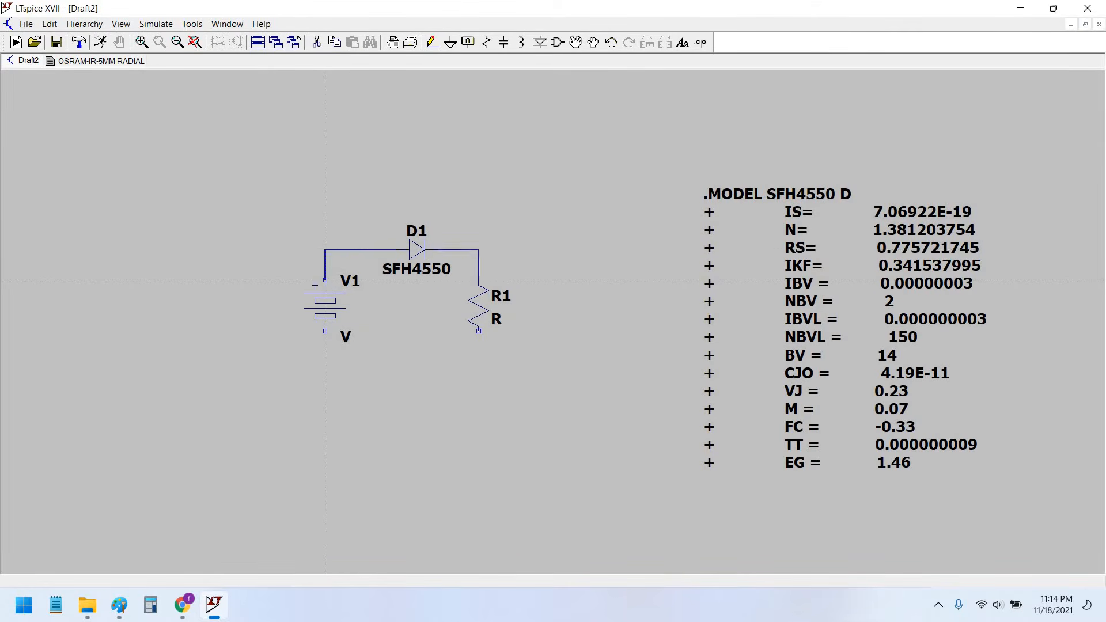
click(325, 331)
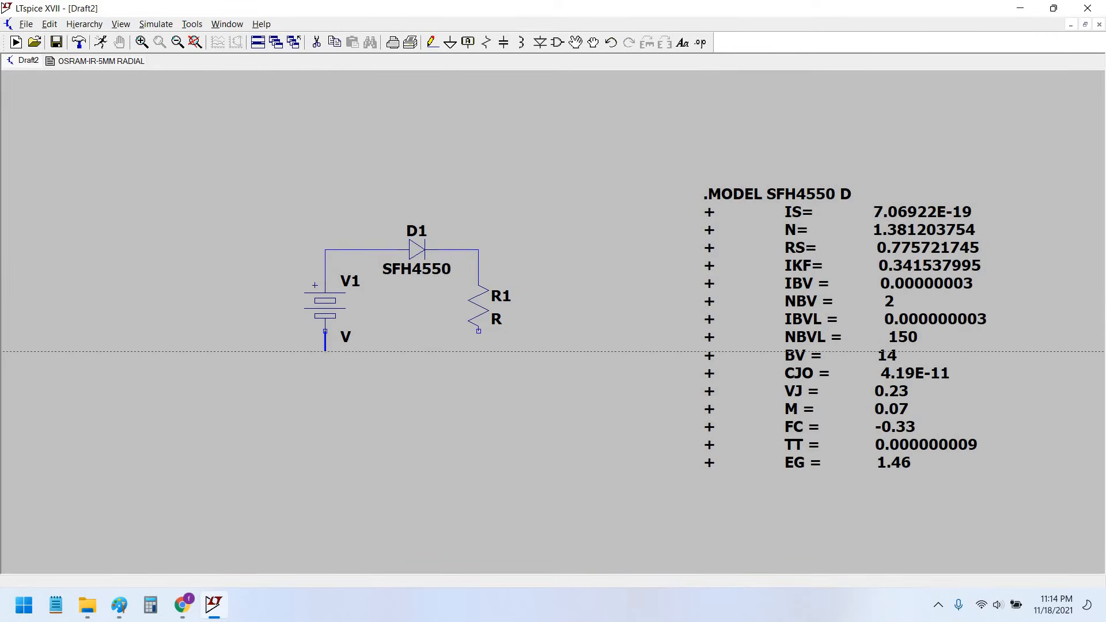
click(479, 362)
click(479, 331)
- Place a ground symbol below the battery and wire it to the lower node of the loop
click(450, 48)
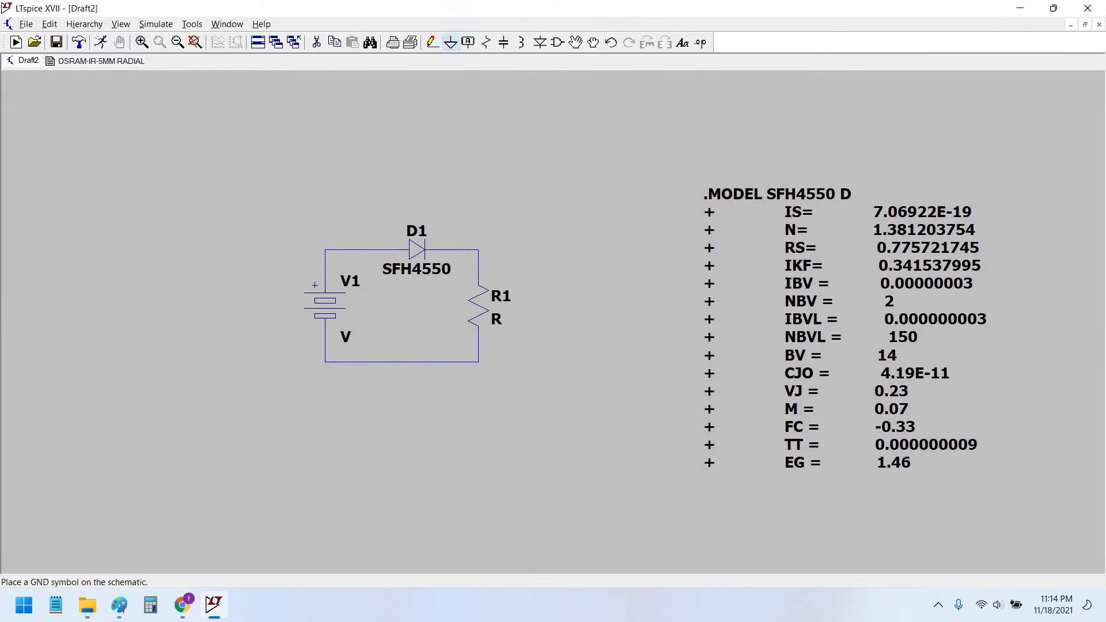
click(325, 381)
key(Escape)
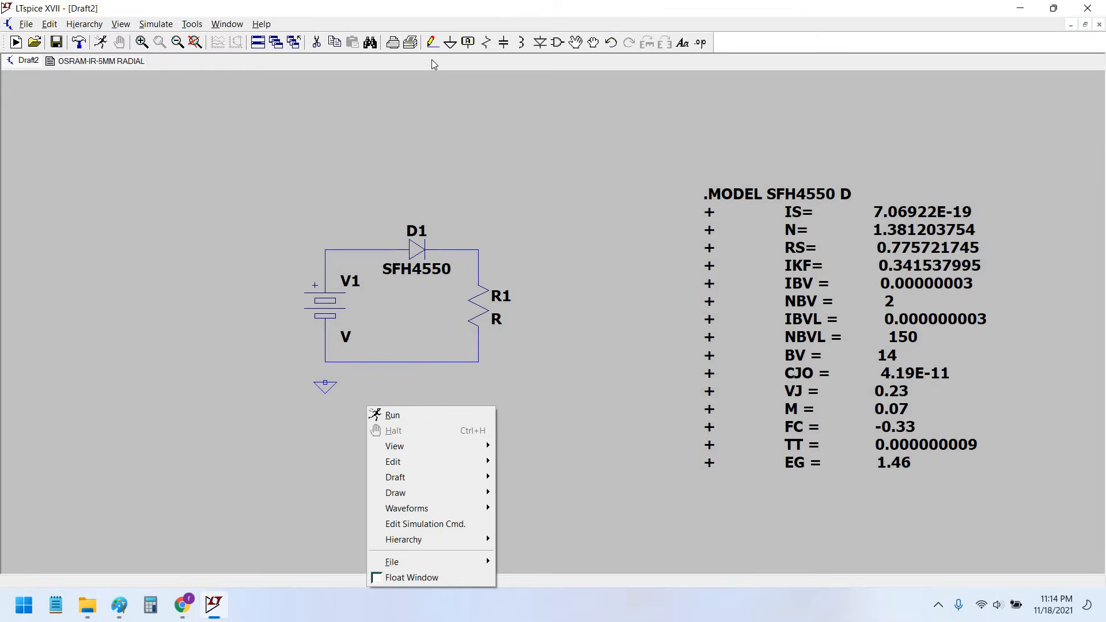
click(433, 45)
click(325, 382)
click(326, 362)
key(Escape)
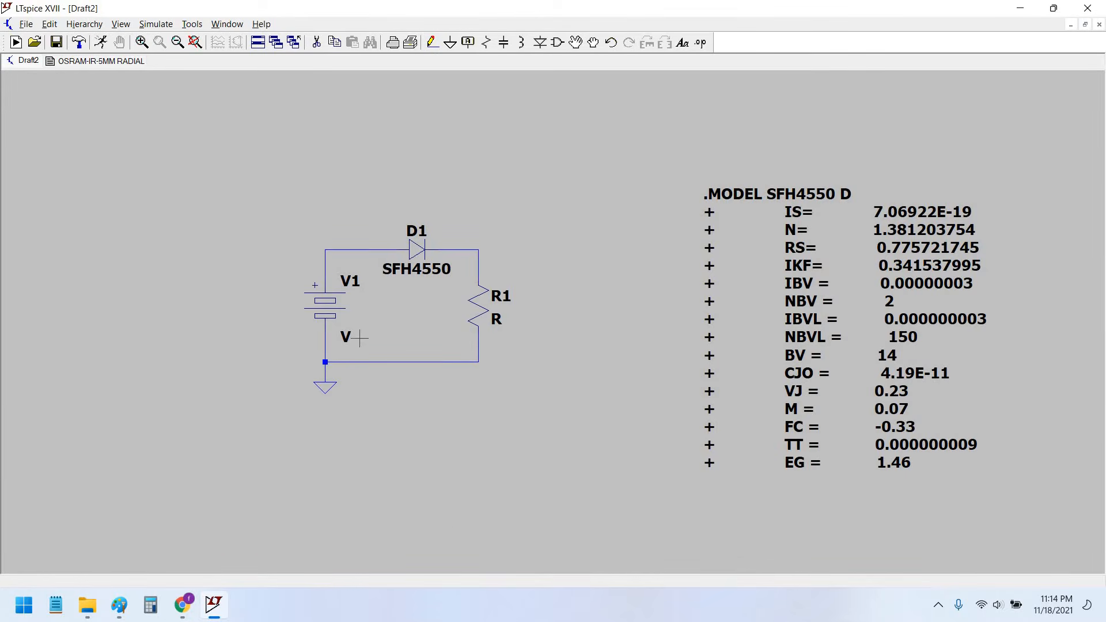
- Set resistor R1 to 1 ohm and the DC value of battery V1 to 12 V
right_click(485, 318)
text(1)
key(Return)
right_click(421, 368)
text(12)
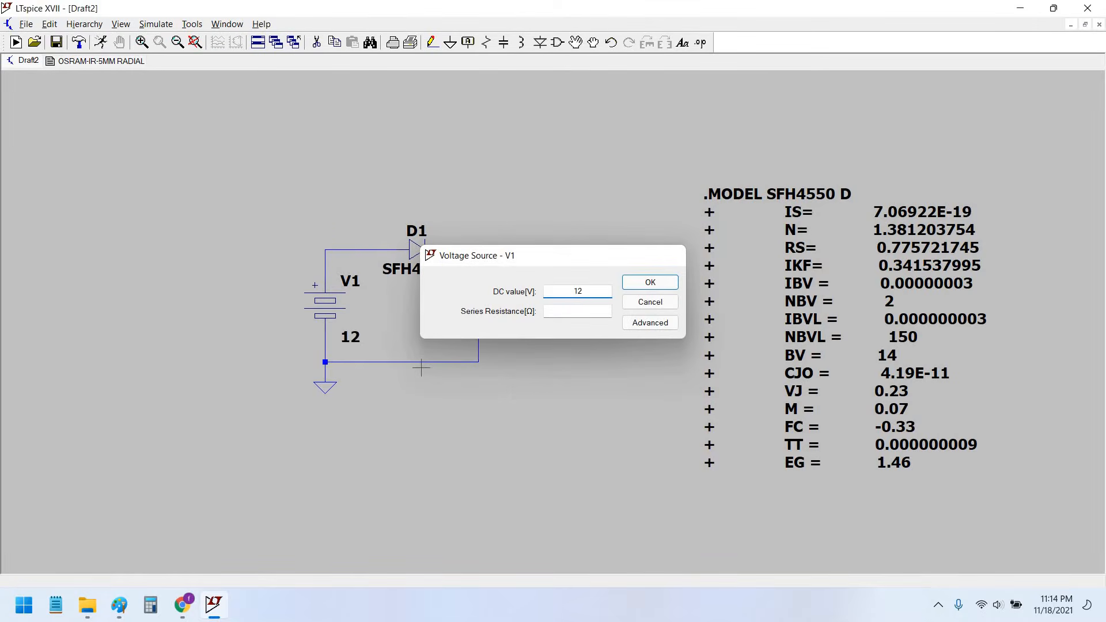
key(Return)
- Begin a DC sweep simulation command with V1 as the first source and Linear as the sweep type
scroll(394, 453, down, 1)
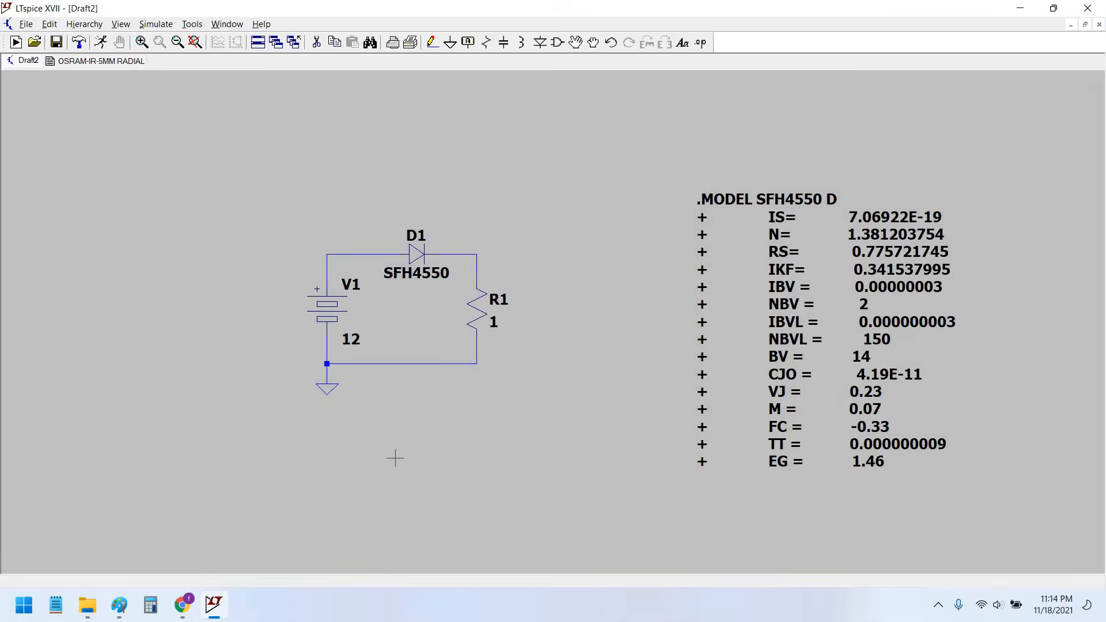
drag(380, 327, 379, 347)
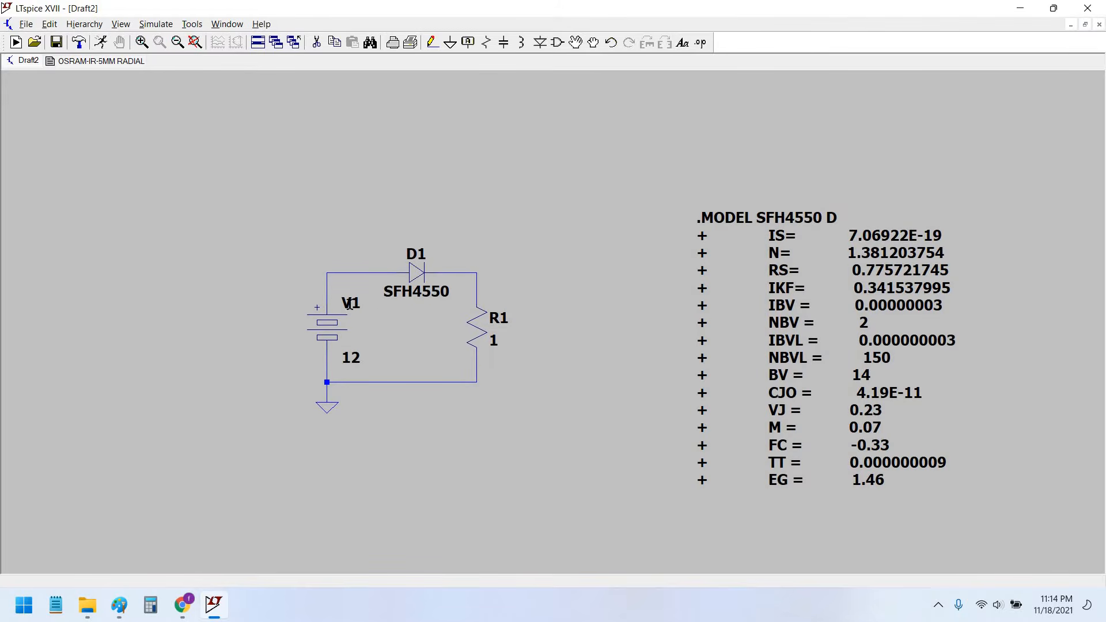
drag(270, 272, 251, 259)
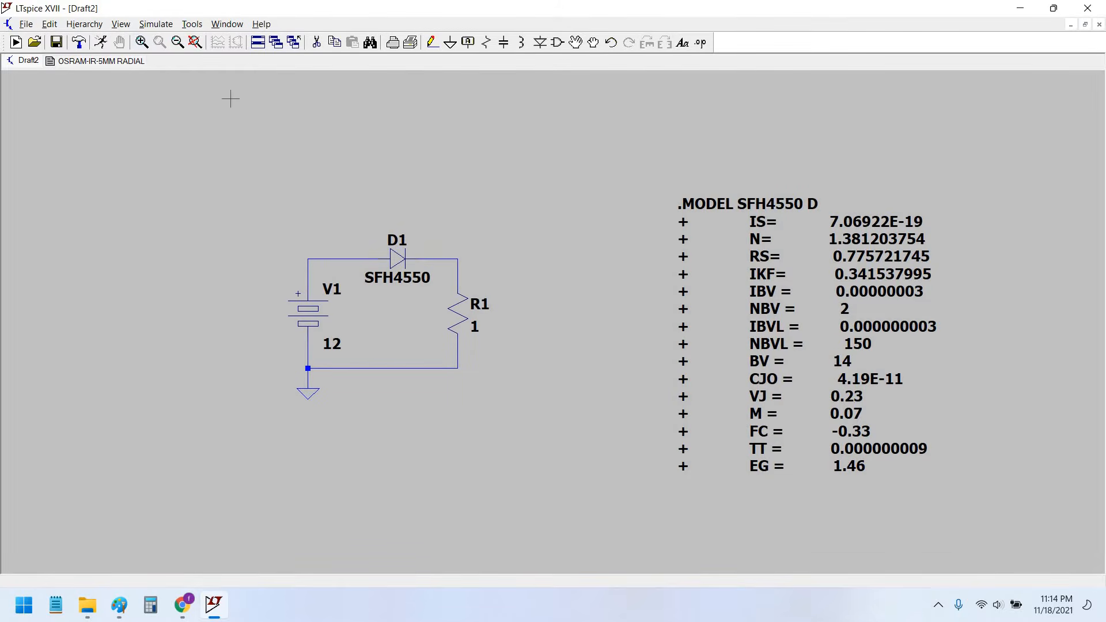
click(156, 24)
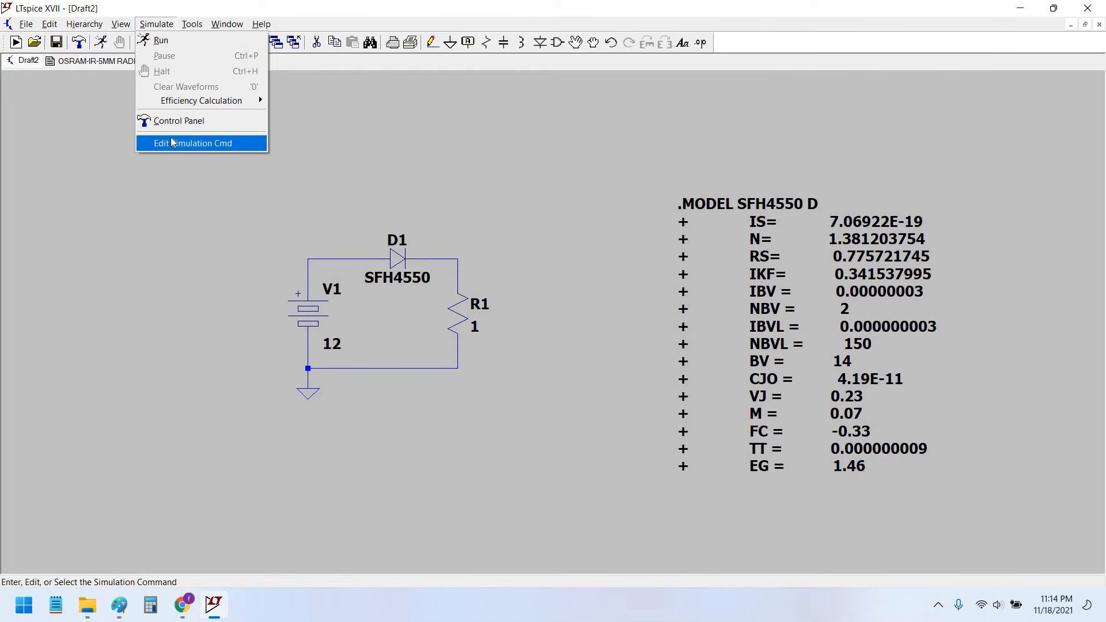
click(172, 143)
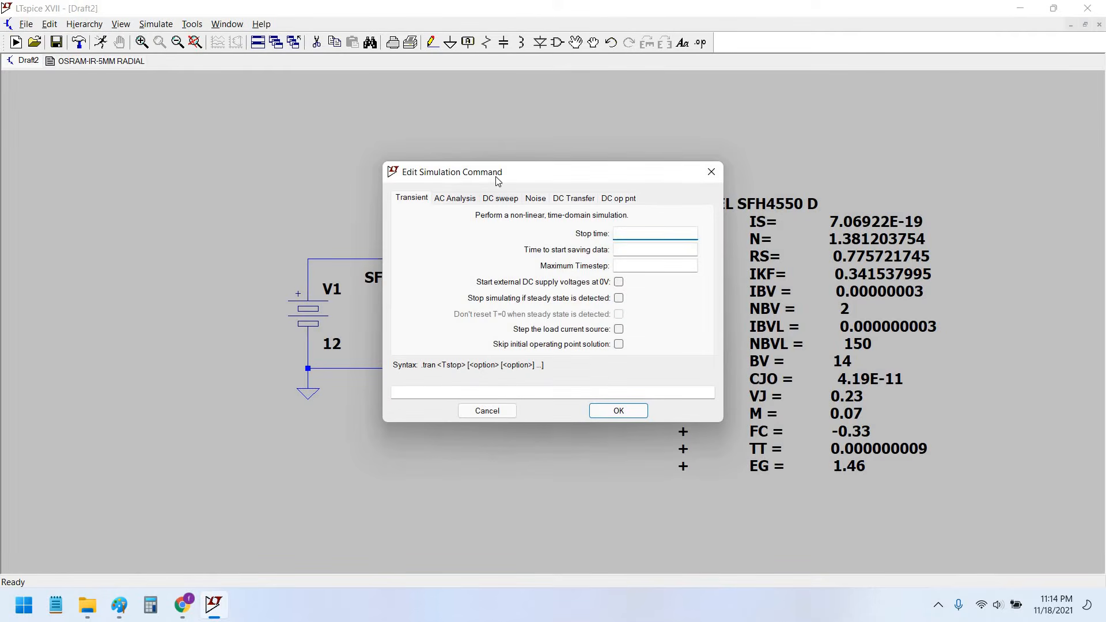
click(499, 198)
drag(490, 168, 585, 135)
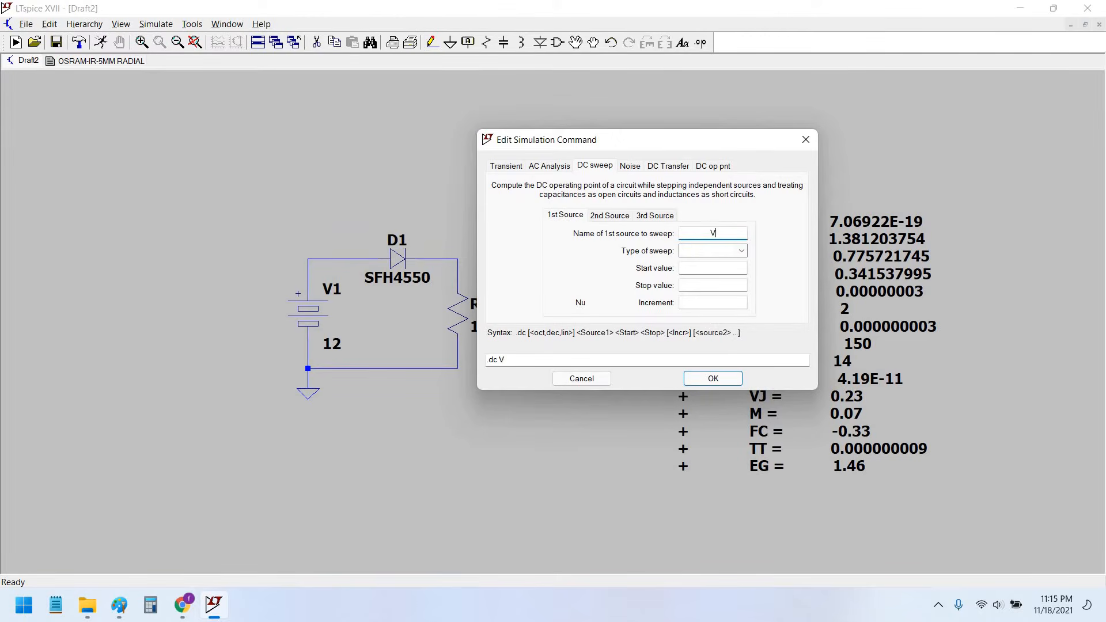
click(731, 251)
click(719, 268)
key(Tab)
drag(698, 145, 705, 139)
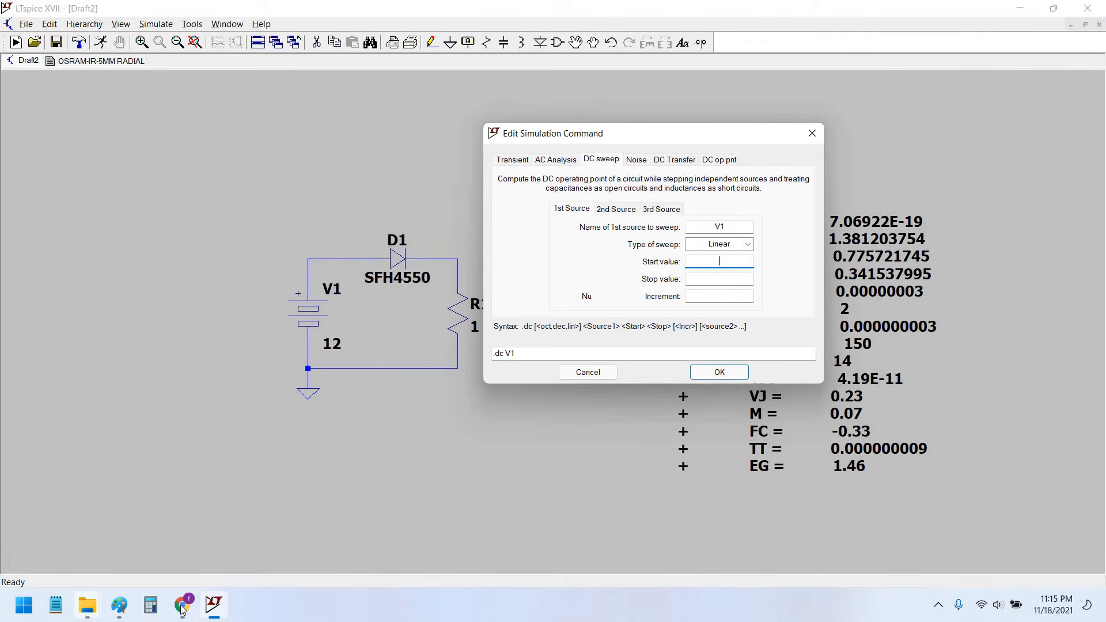
- Switch to Chrome and search the OSRAM products site for sfh4550
mouse_move(181, 609)
click(541, 519)
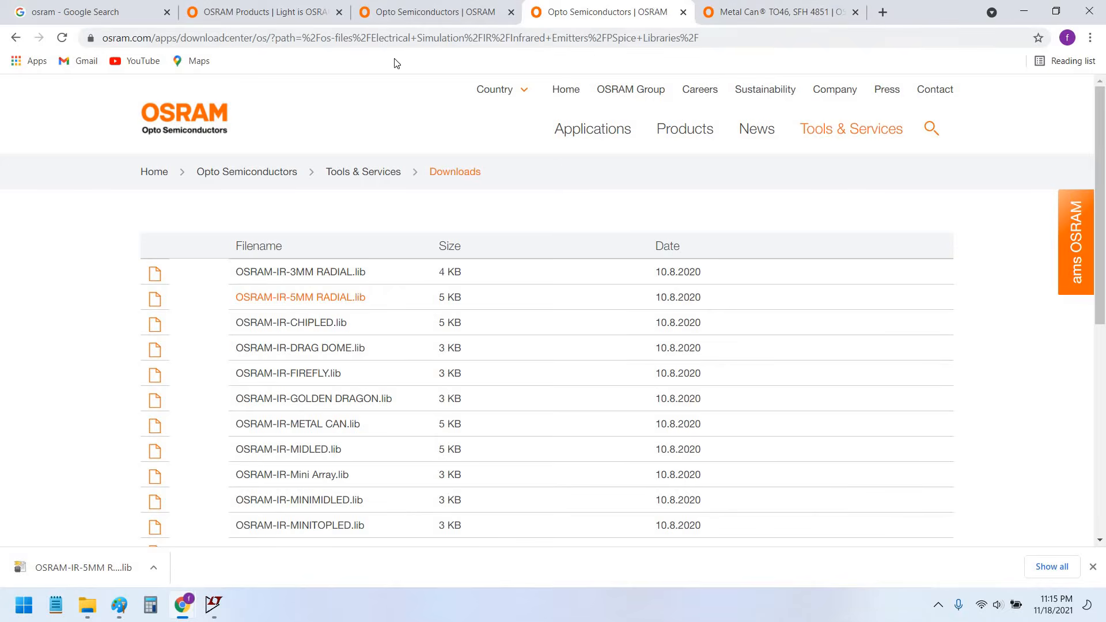
click(305, 12)
scroll(830, 180, up, 9)
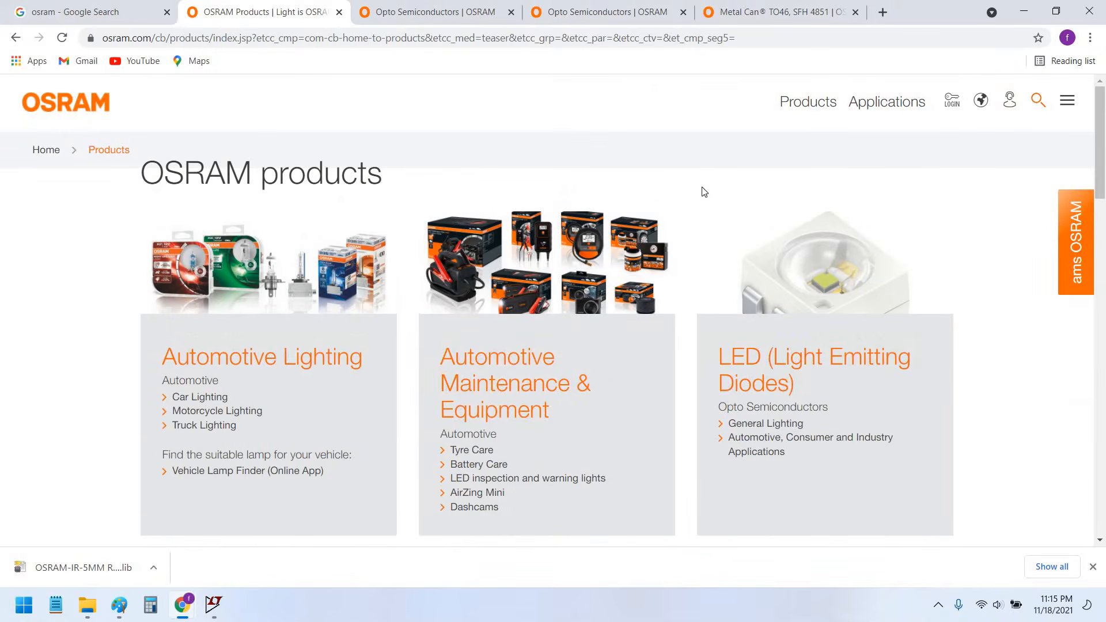
text(s)
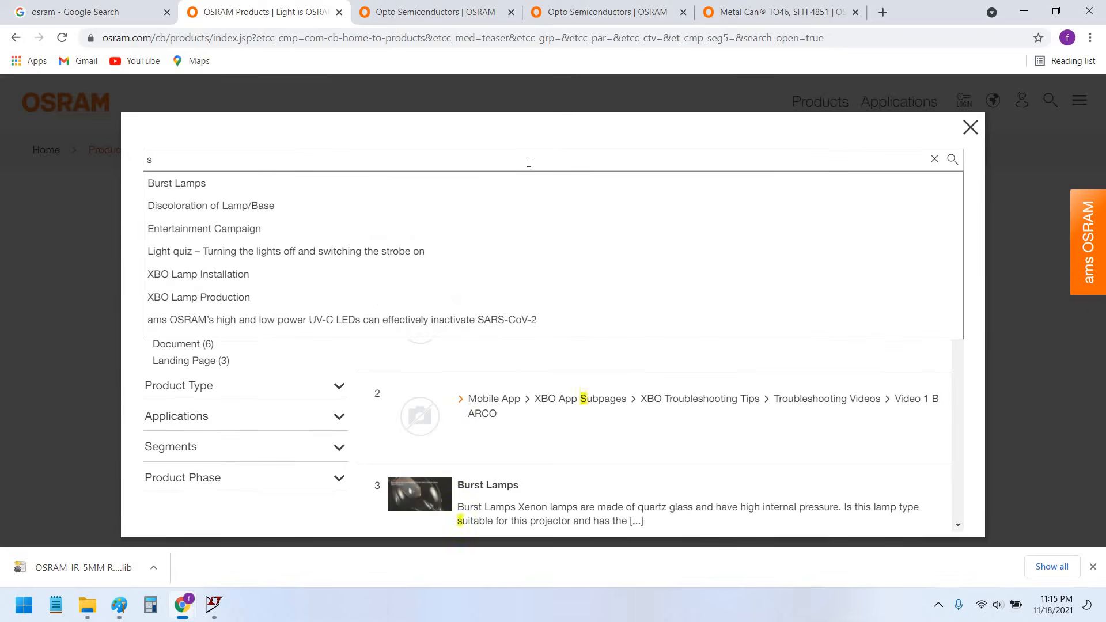
text(fh4550)
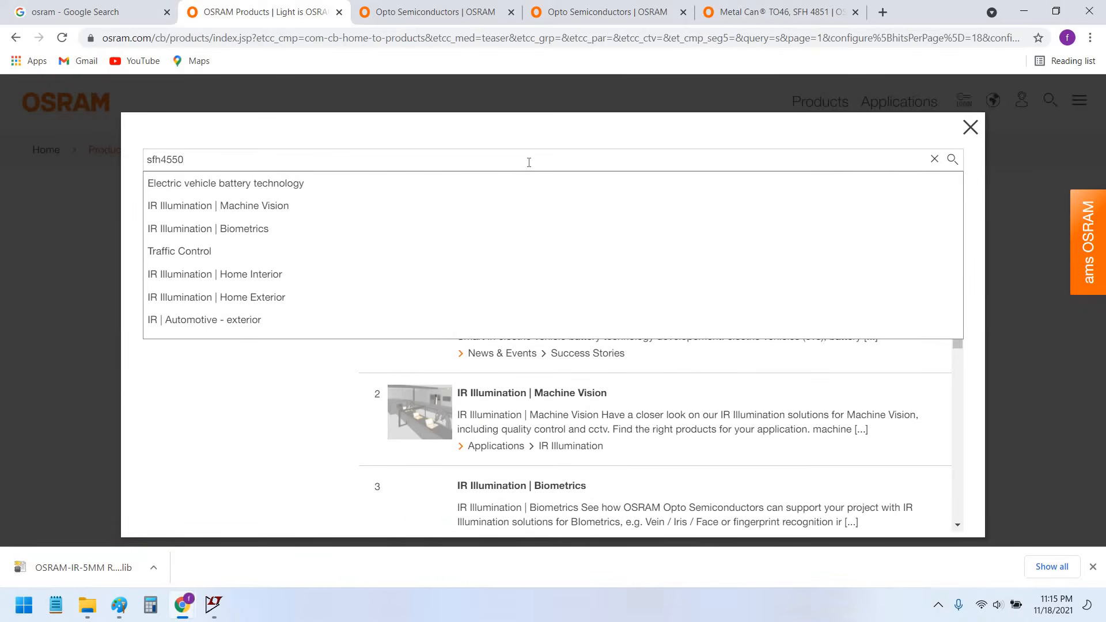
key(Return)
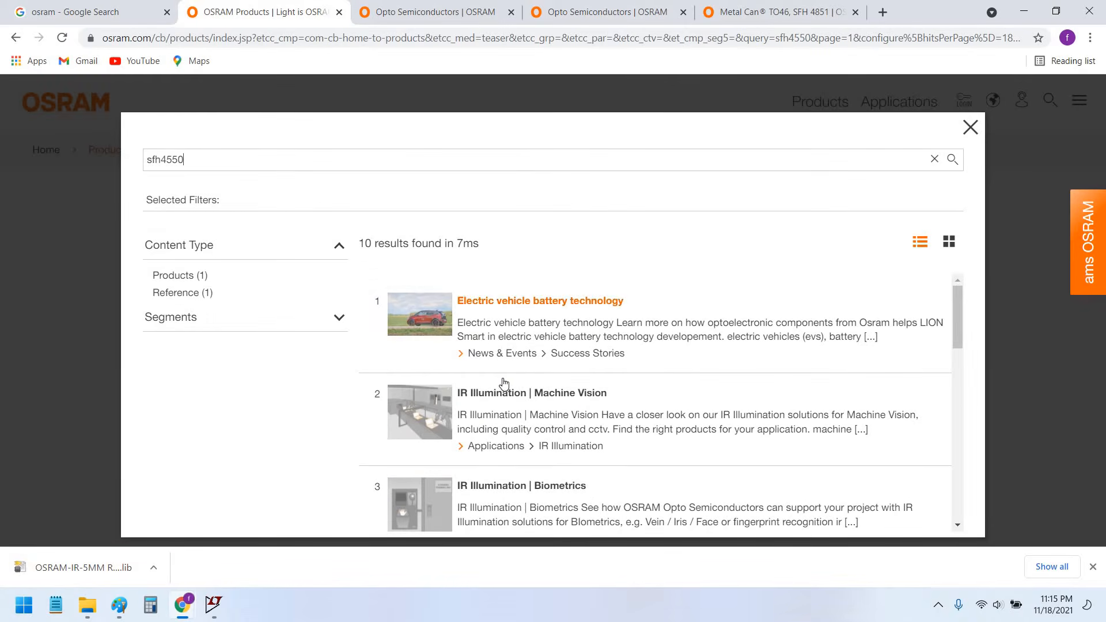
- Open the Radial T1 3/4, SFH 4550 product page from the search results and download and open its datasheet PDF
scroll(513, 384, down, 6)
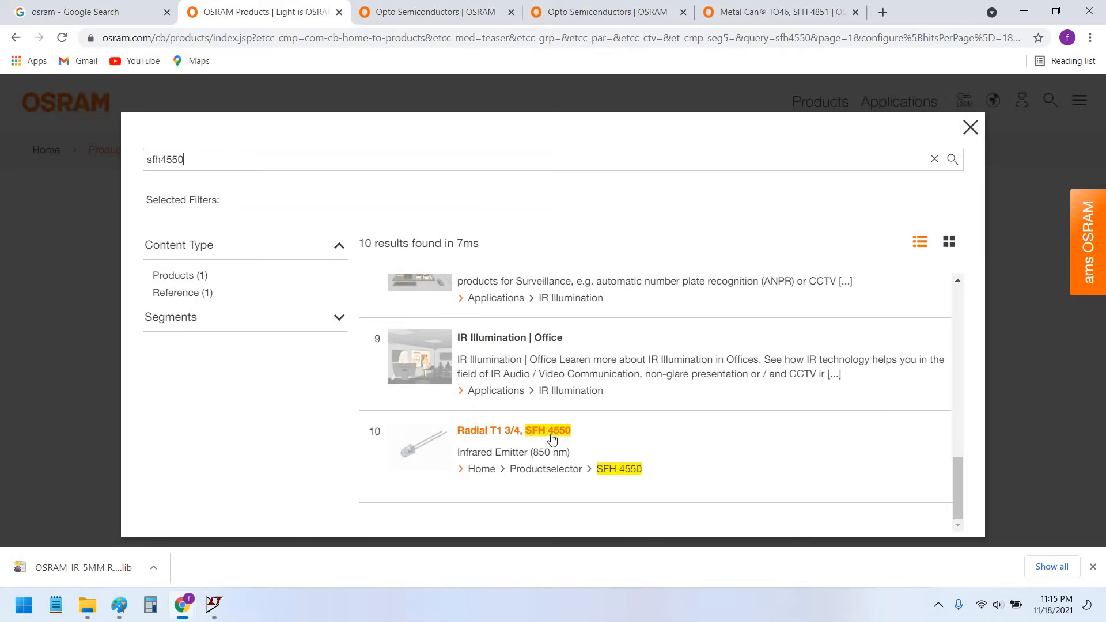
click(559, 451)
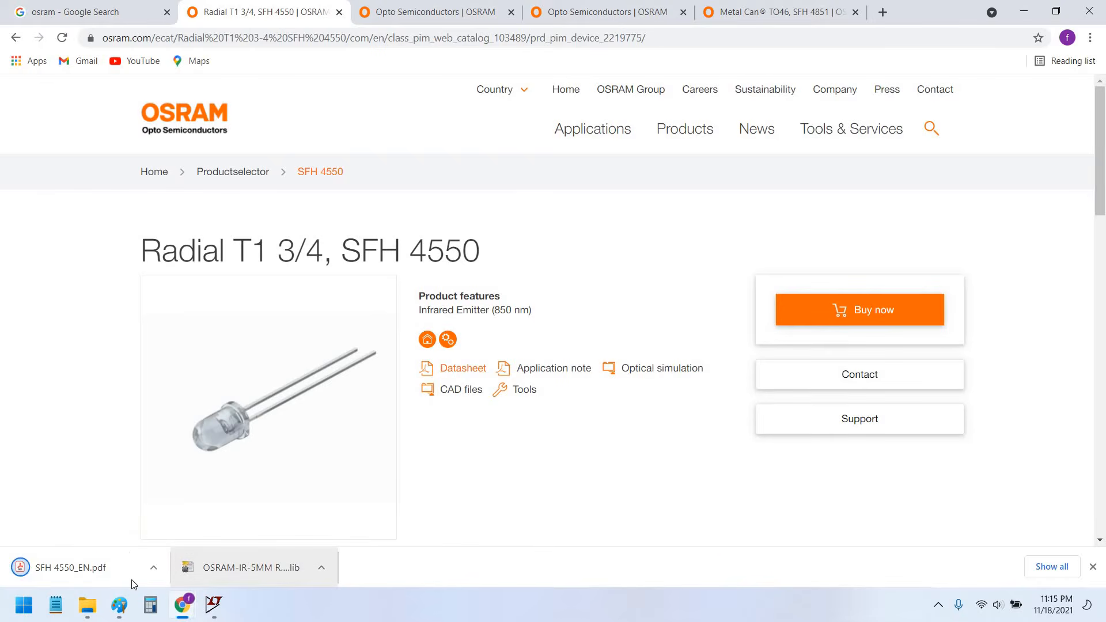
click(133, 579)
- Examine the Forward current graph on page 5 of the SFH 4550 datasheet
scroll(421, 373, down, 20)
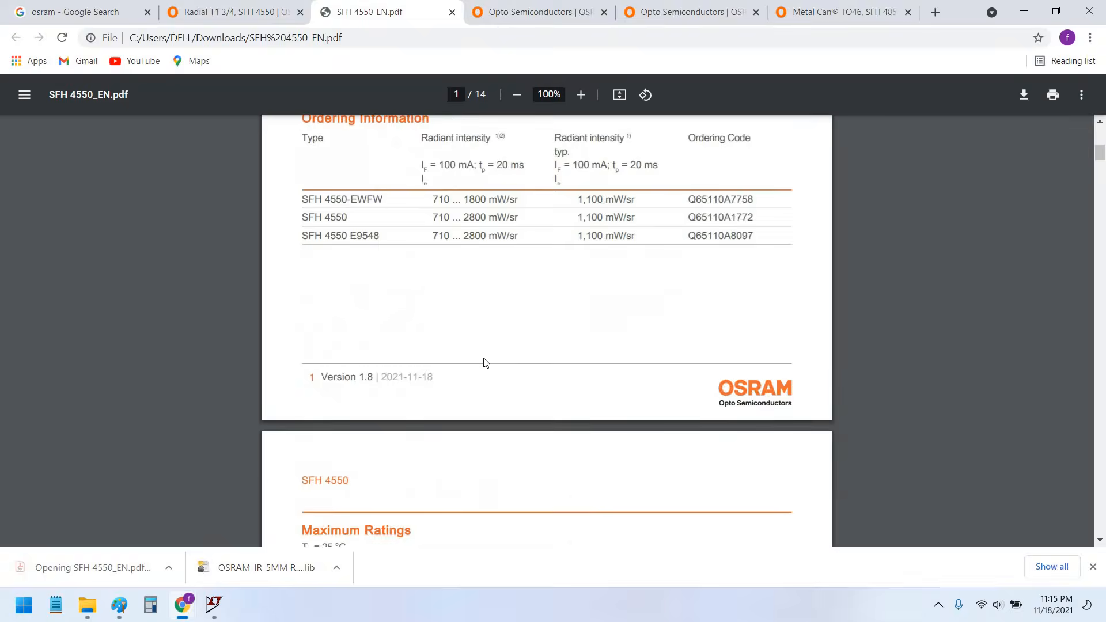
scroll(500, 342, down, 15)
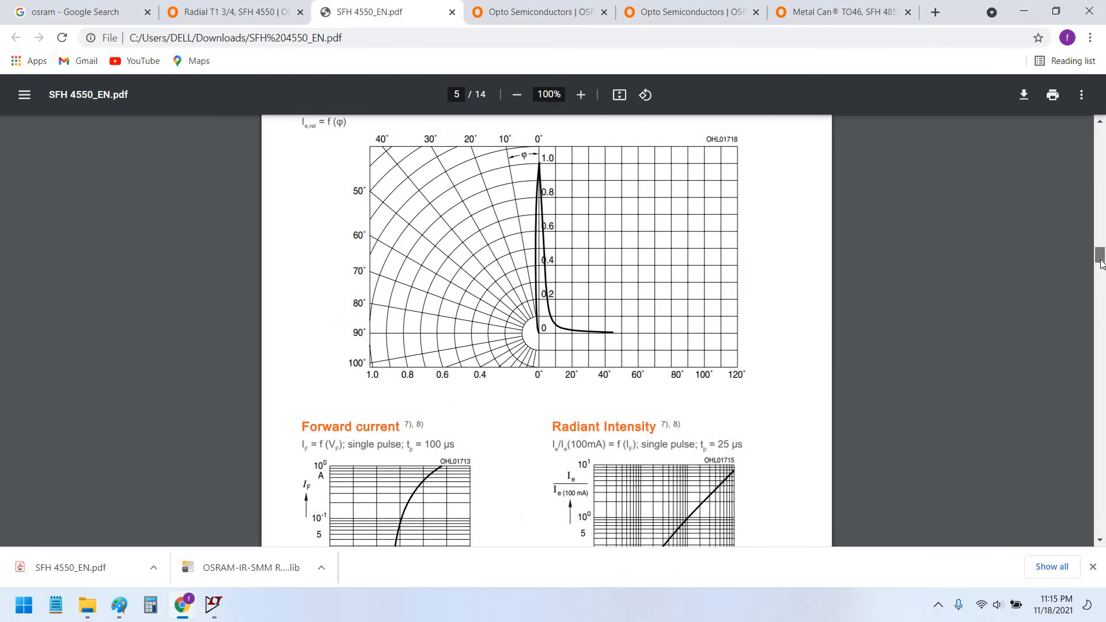
scroll(95, 305, down, 5)
ctrl+scroll(102, 316, up, 3)
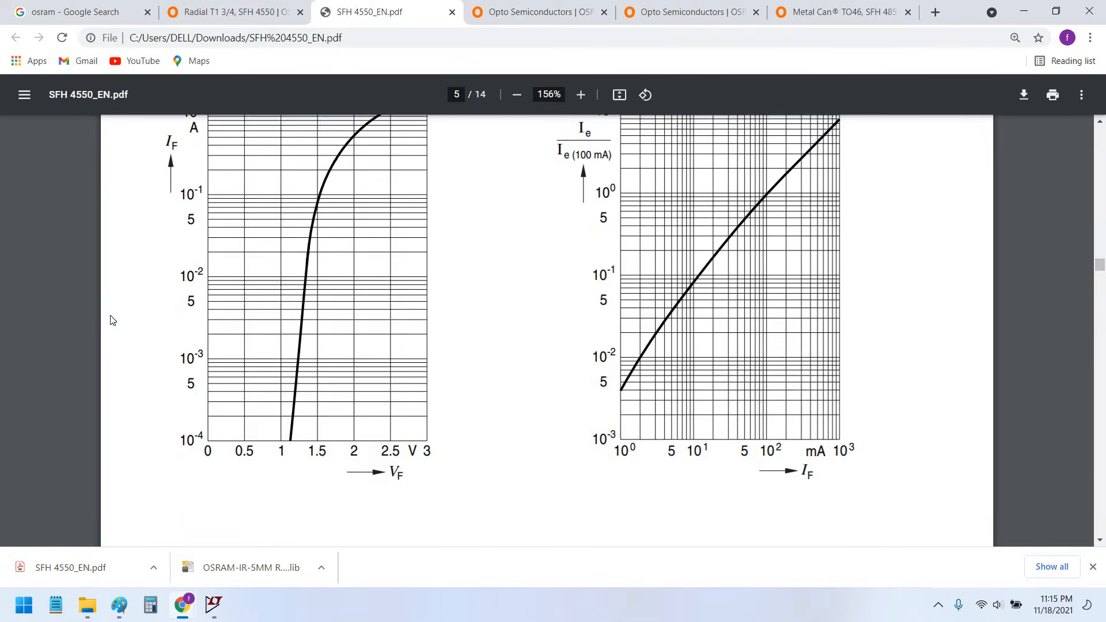
scroll(267, 348, up, 1)
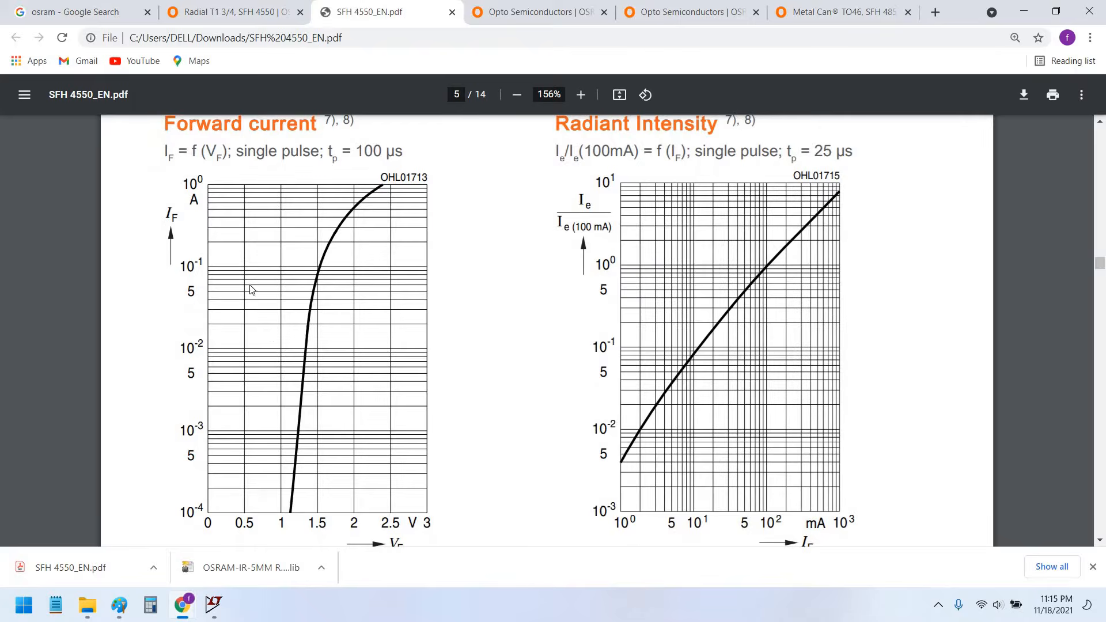
ctrl+scroll(303, 226, down, 2)
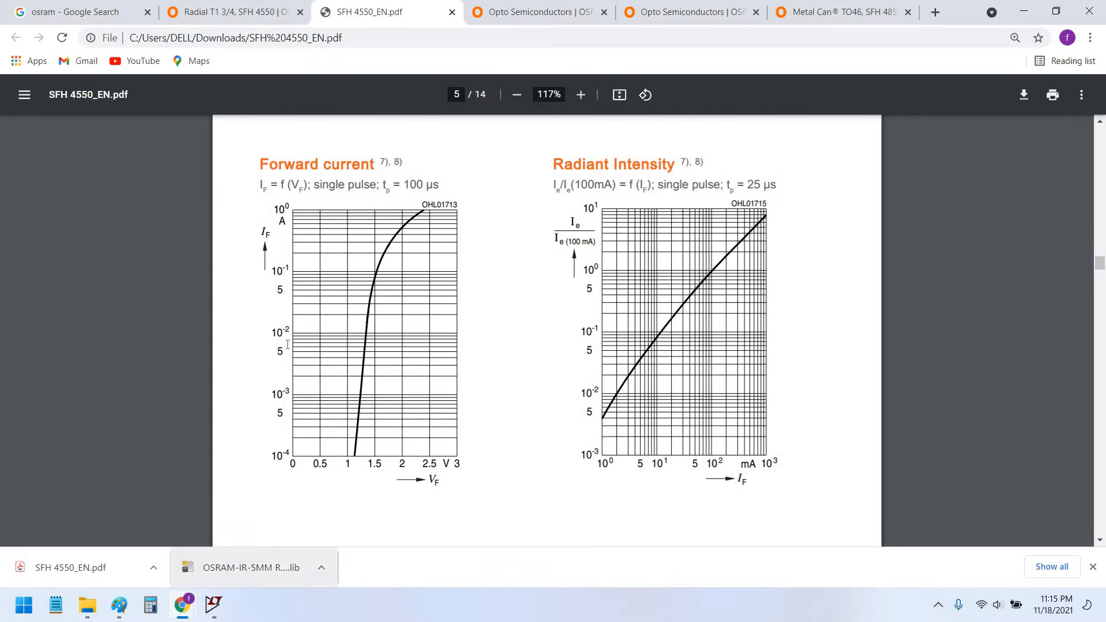
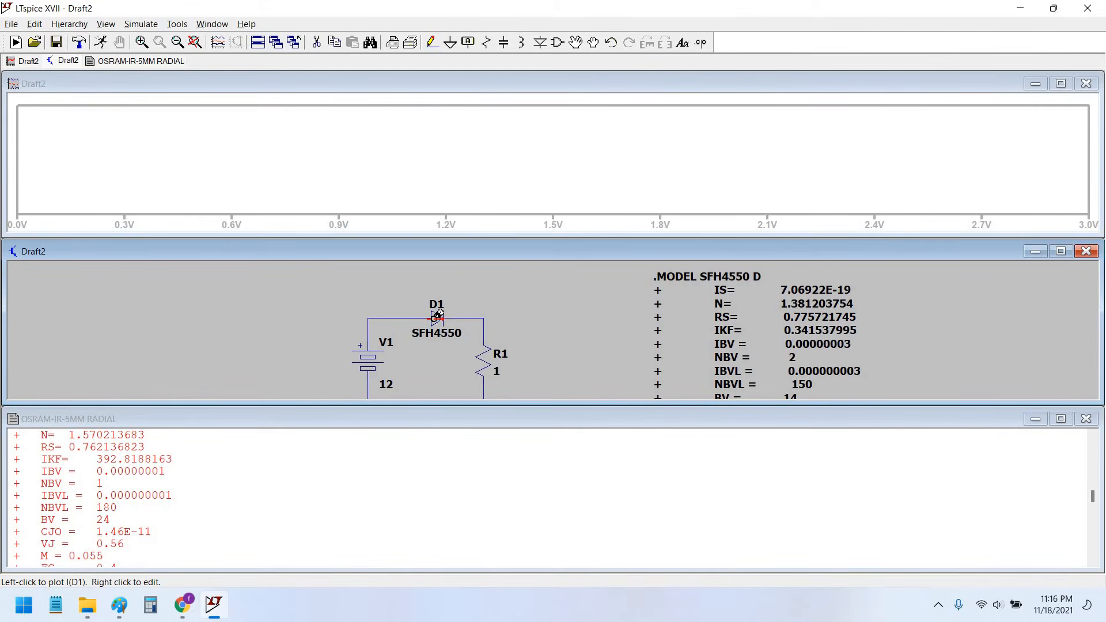
- In LTspice, plot diode D1's current in a maximized waveform window and compare it with the datasheet's forward current graph
click(437, 316)
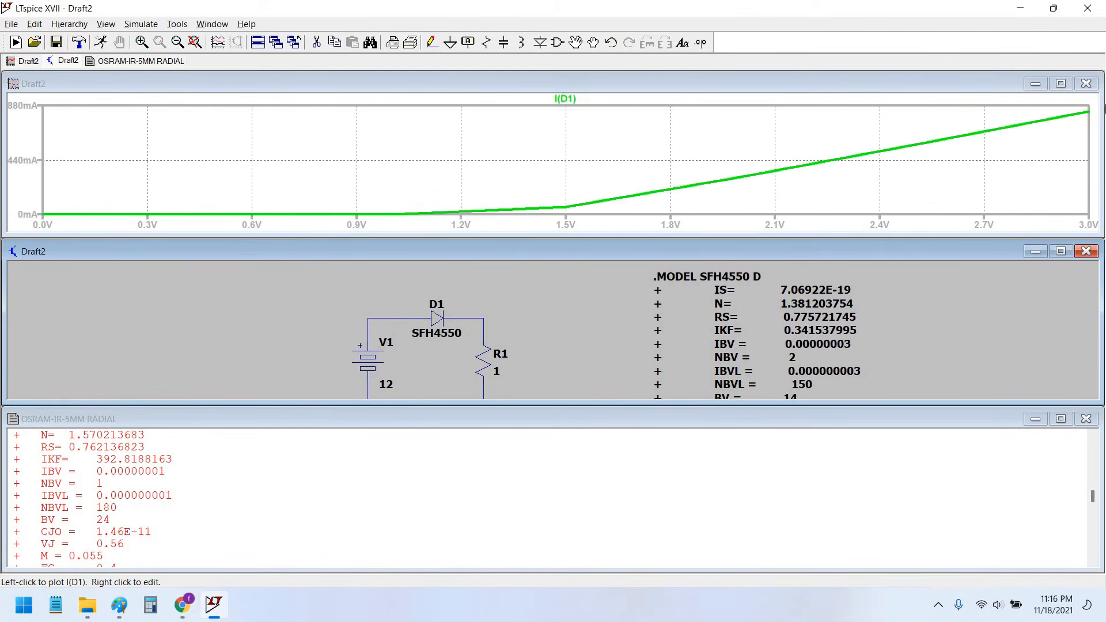
click(1061, 83)
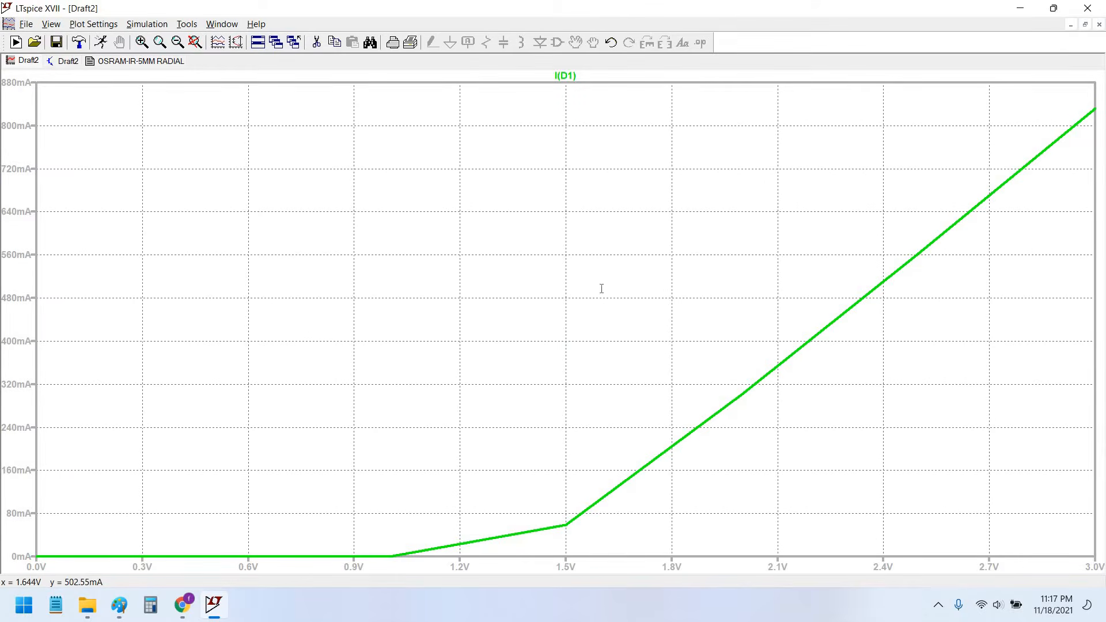
key(alt+Tab)
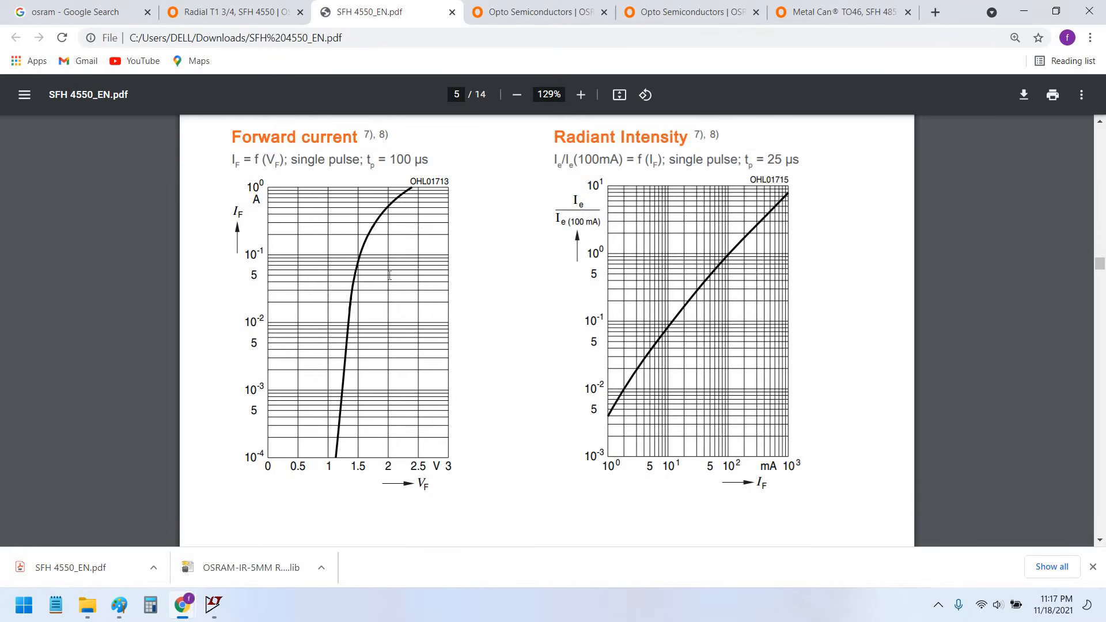
key(alt+Tab)
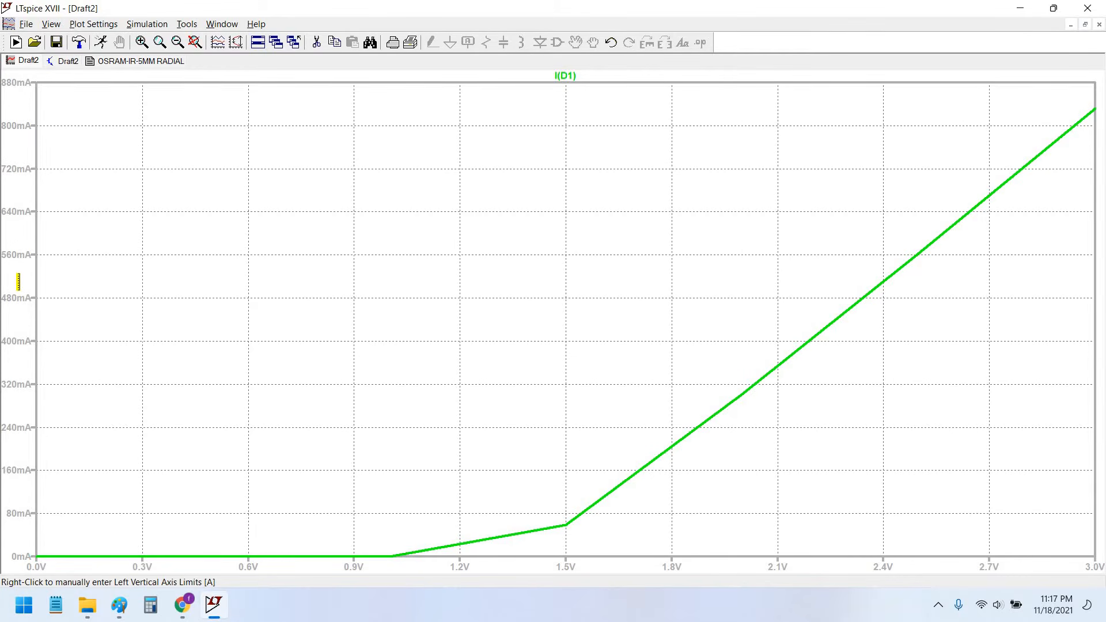
- Make the plot's vertical axis logarithmic and check the lowest current on the datasheet's forward current graph
right_click(24, 283)
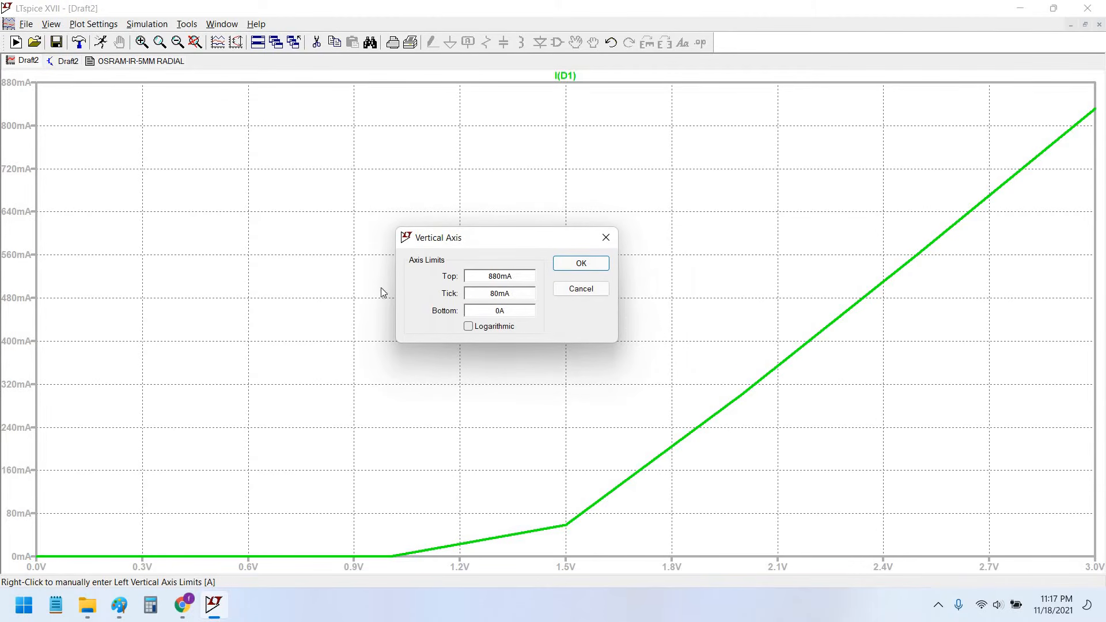
click(476, 327)
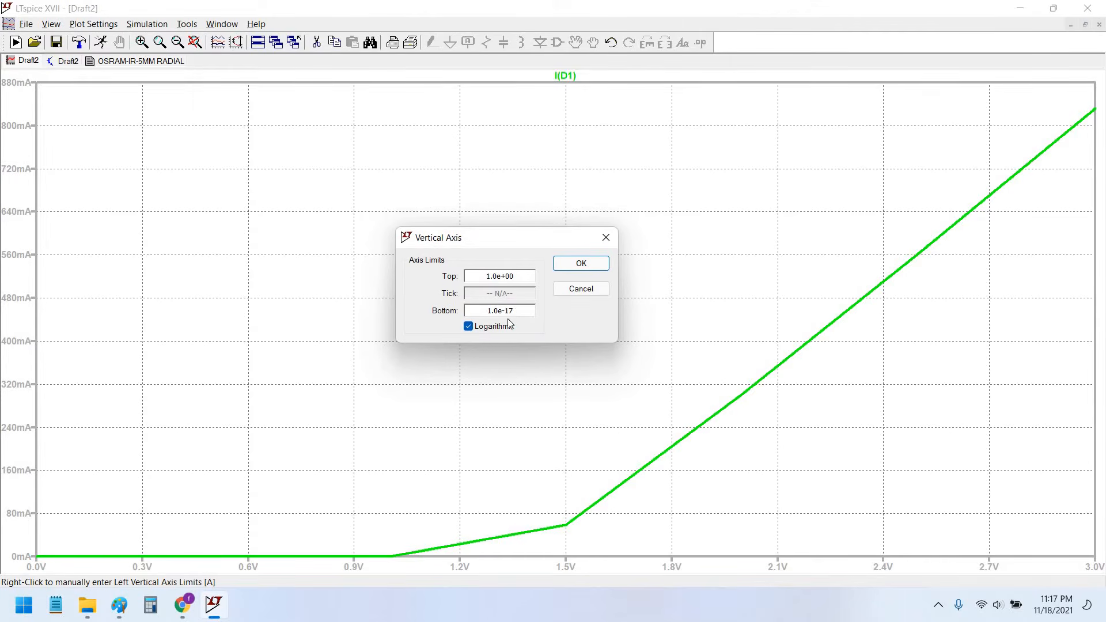
key(alt+Tab)
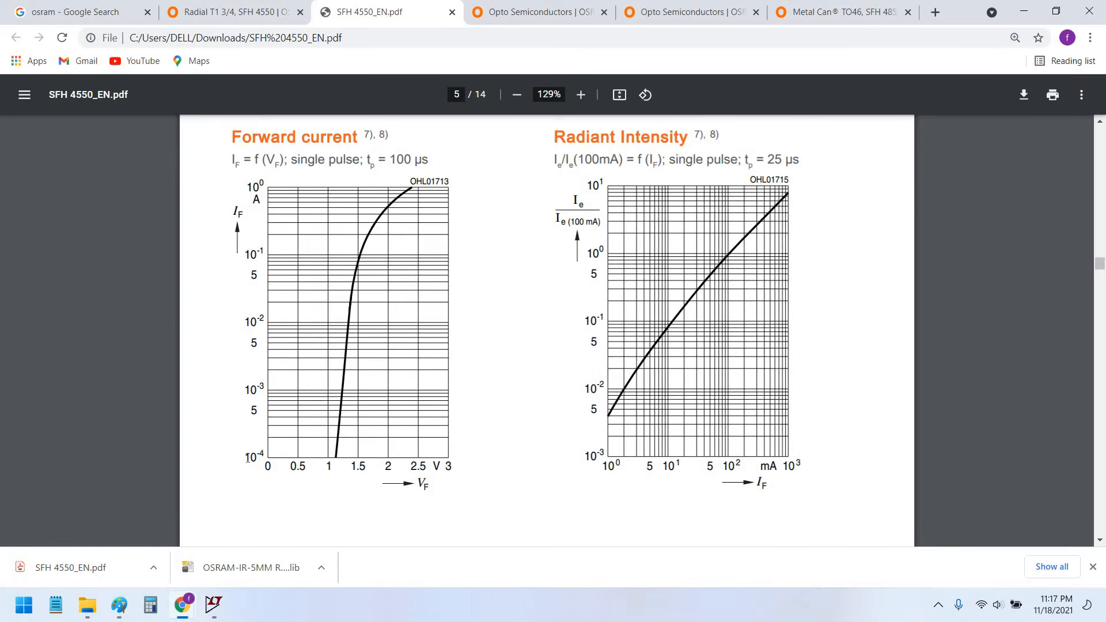
double_click(256, 459)
click(265, 454)
drag(258, 454, 258, 455)
key(alt+Tab)
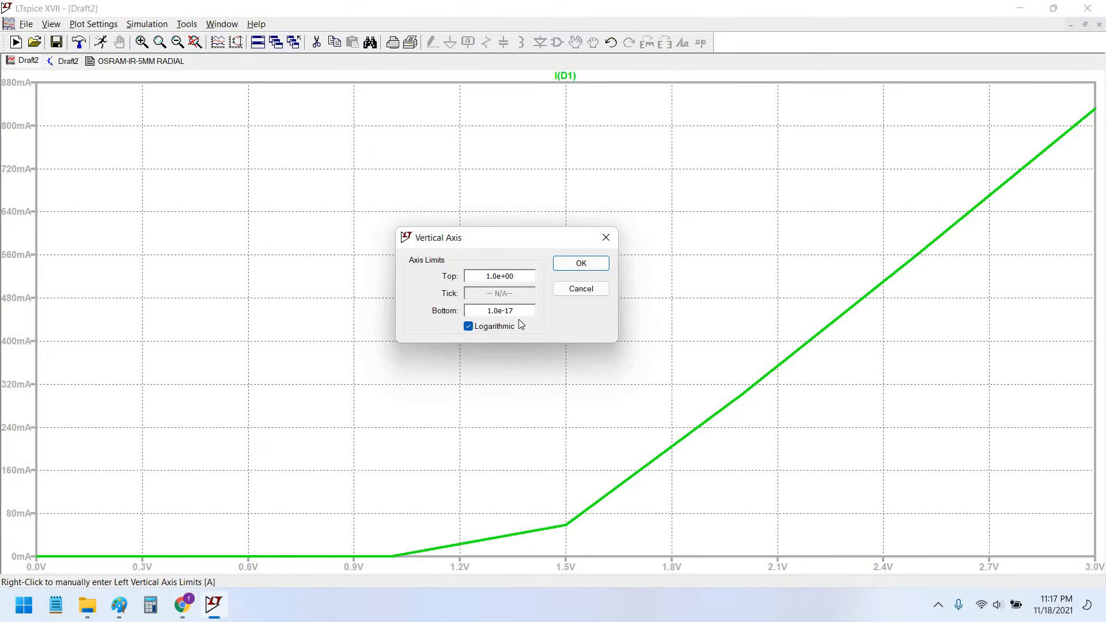
- Set the vertical axis's bottom limit to 1.0e-4 and compare the plotted curve with the datasheet's forward current graph
key(BackSpace)
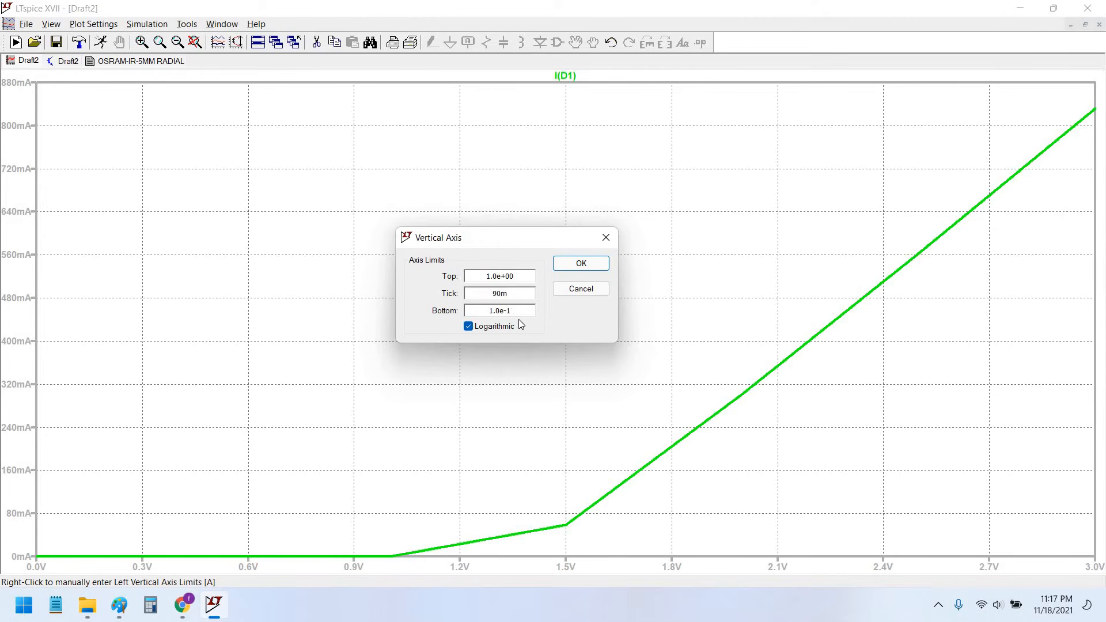
text(4)
double_click(515, 277)
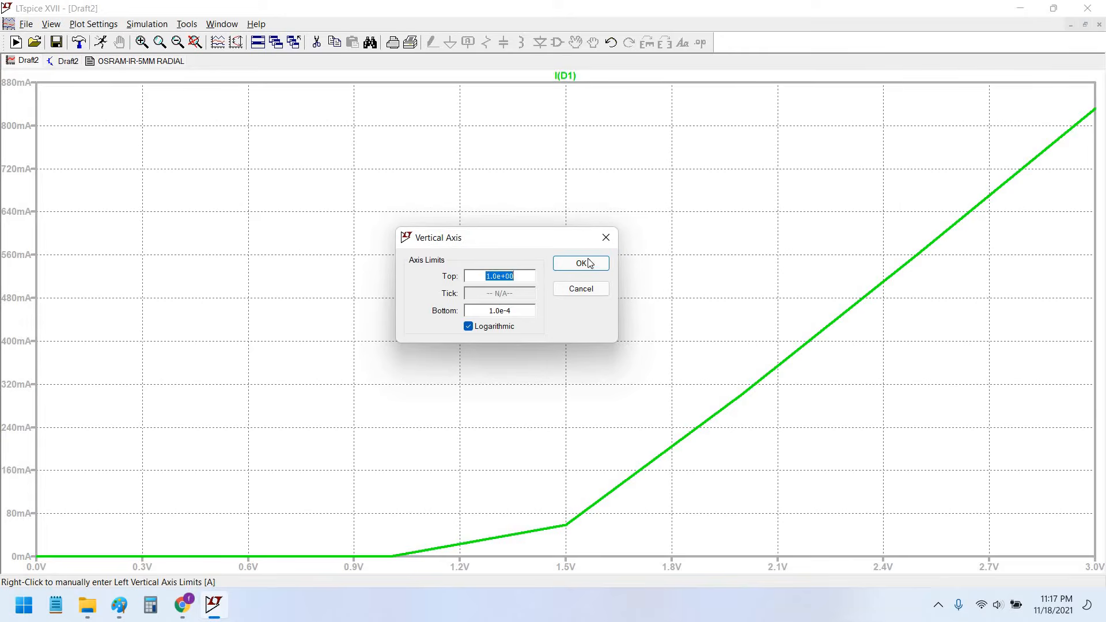
click(581, 263)
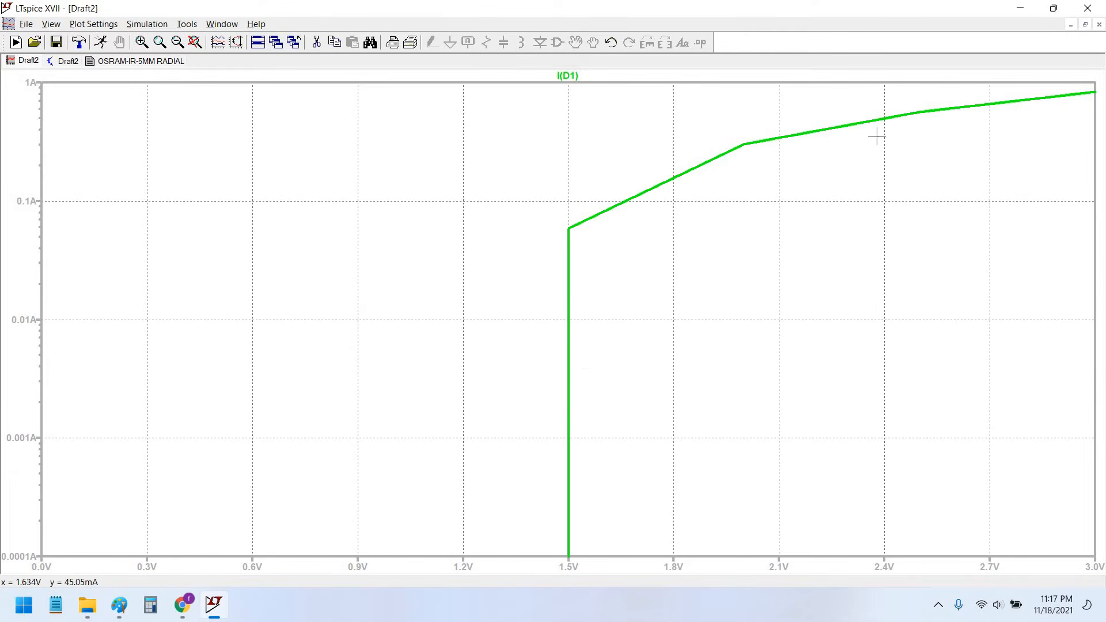
key(alt+Tab)
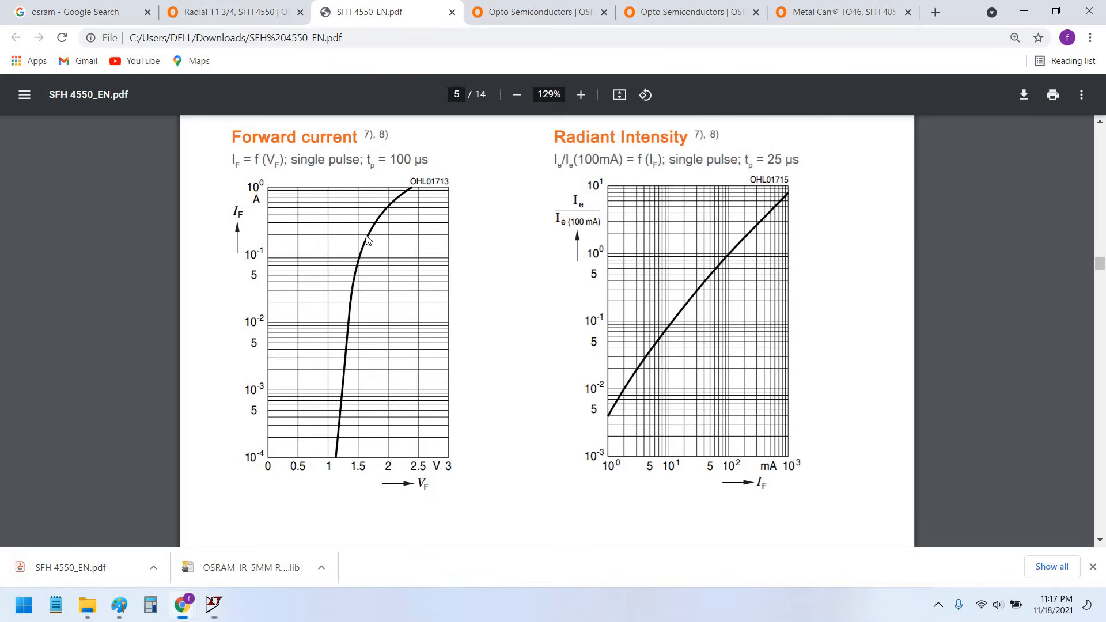
key(alt+Tab)
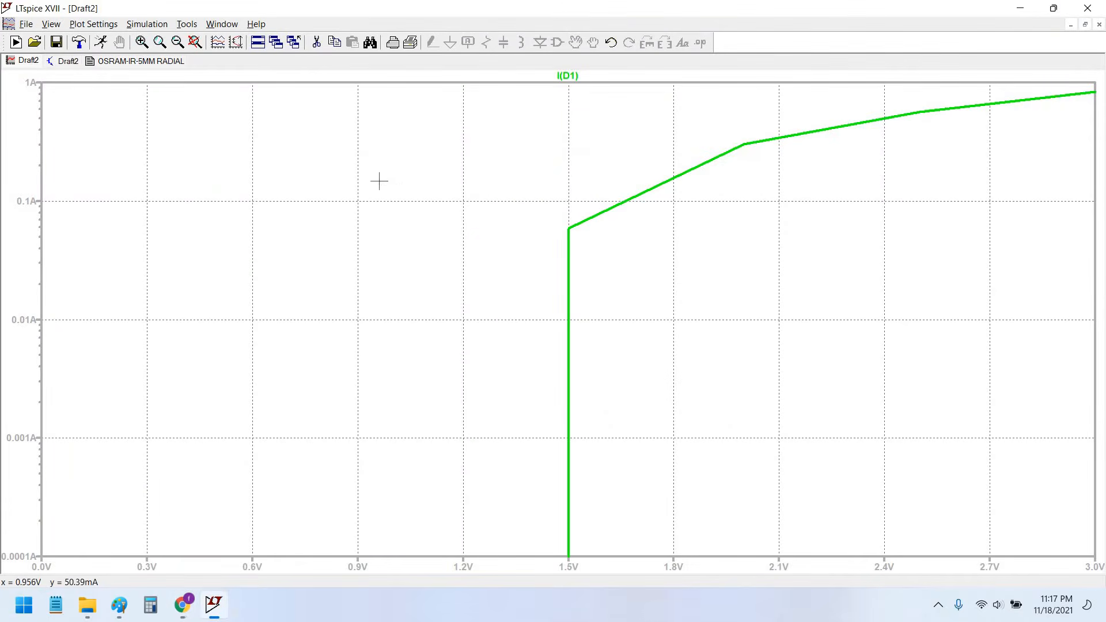
- Set the V1 DC sweep increment to 0.01 and rerun the simulation with the waveform window maximized
click(73, 65)
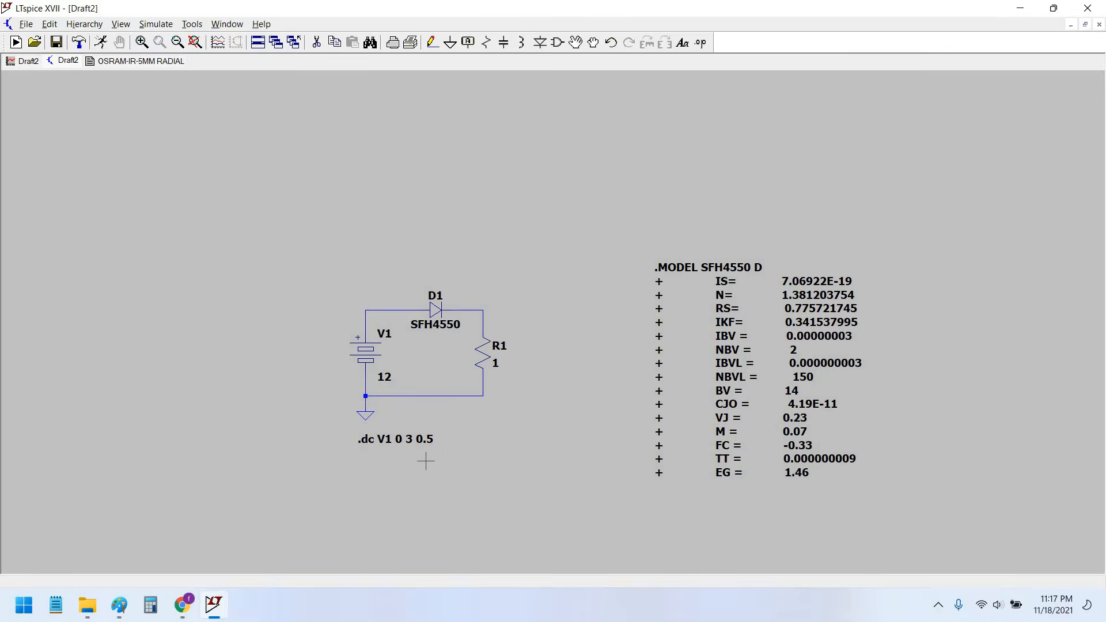
scroll(403, 444, up, 3)
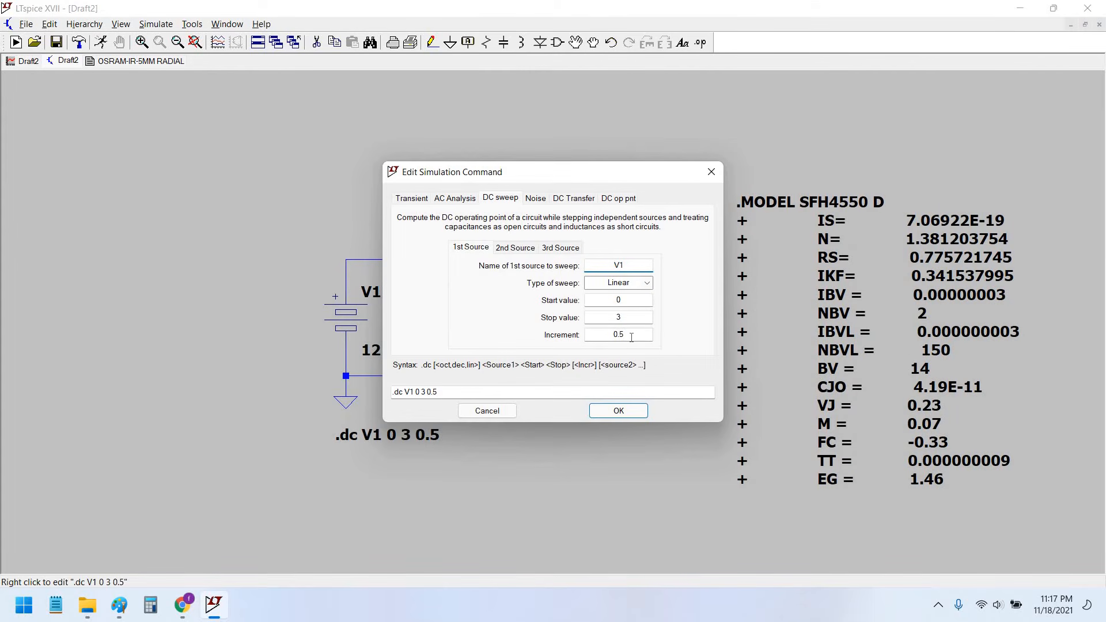
double_click(622, 336)
text(0.01)
drag(646, 336, 610, 346)
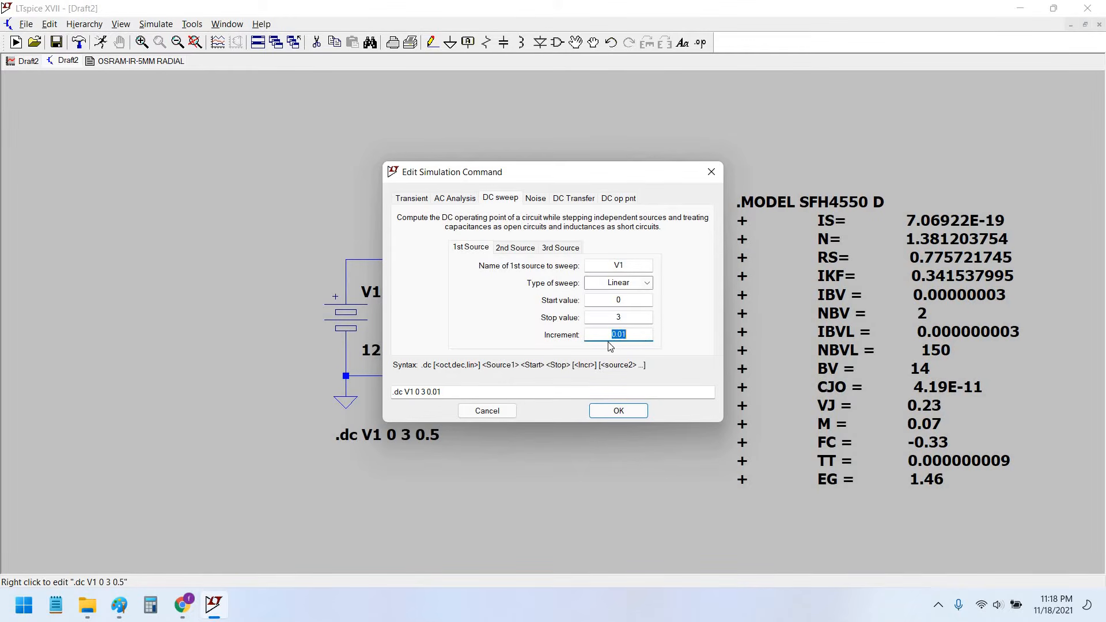
click(620, 413)
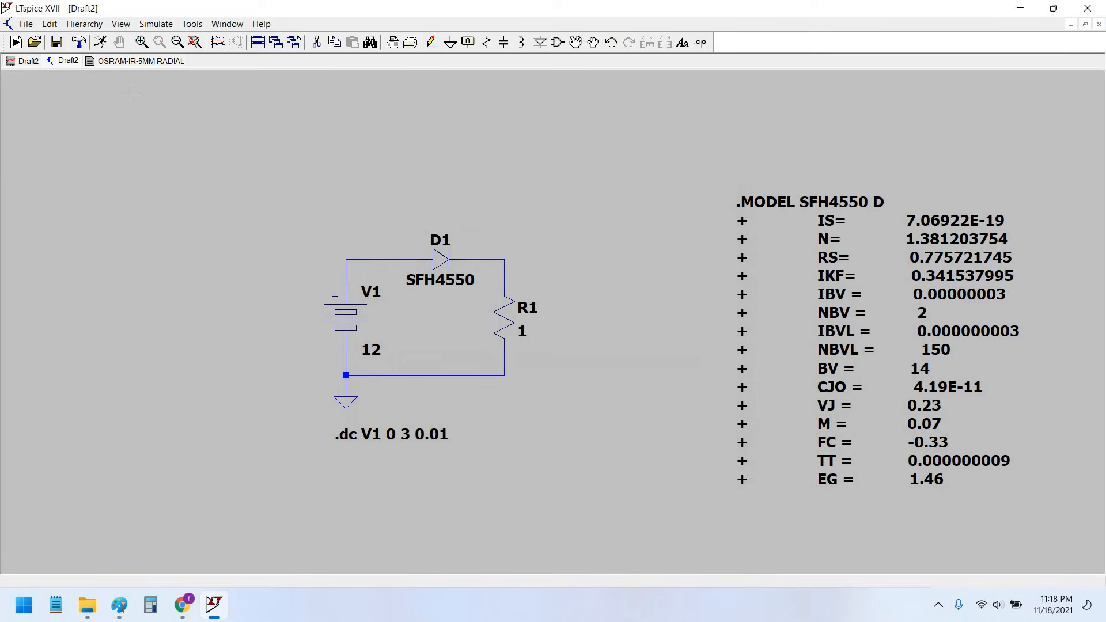
click(101, 42)
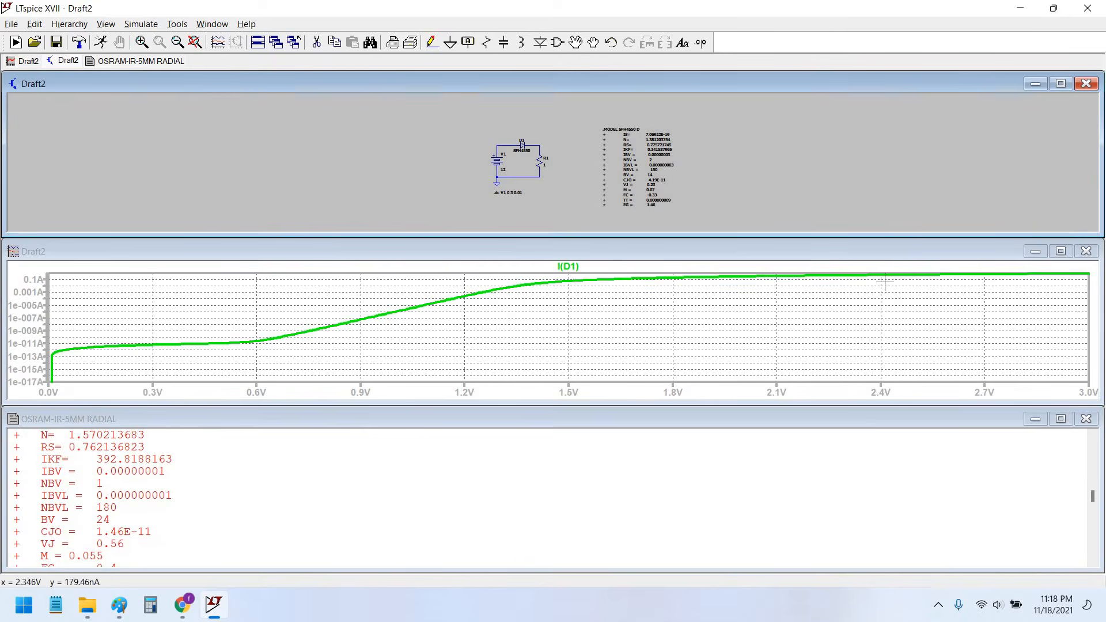
click(1061, 252)
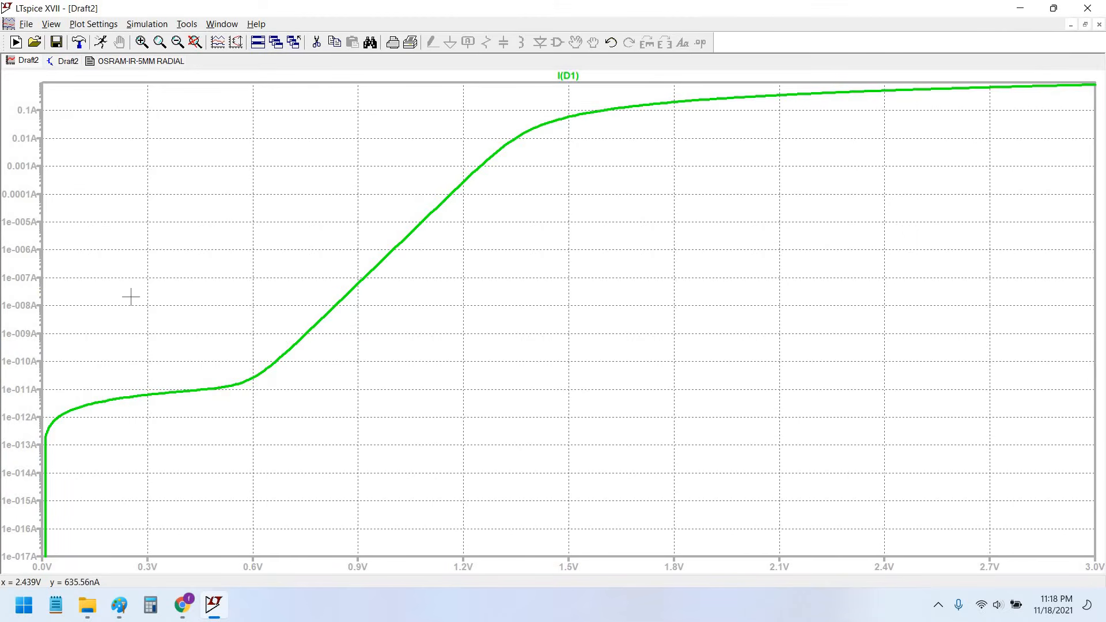
- Set the bottom limit of the rerun plot's logarithmic vertical axis to 1.0e-4 and review the axis limits
right_click(20, 295)
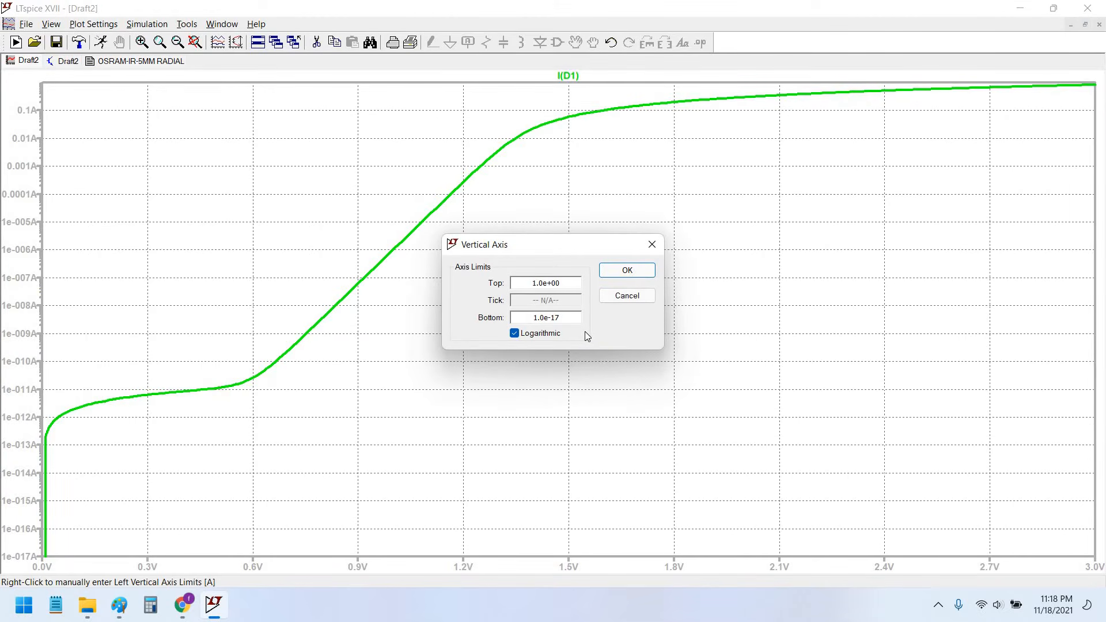
key(BackSpace)
key(BackSpace)
text(4)
click(627, 271)
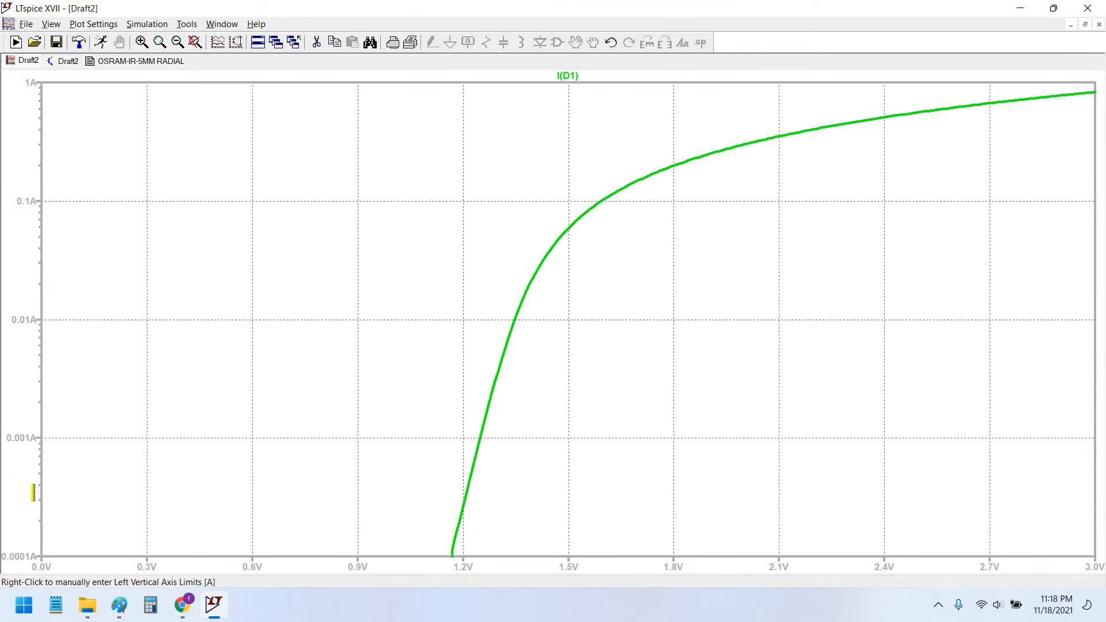
right_click(34, 493)
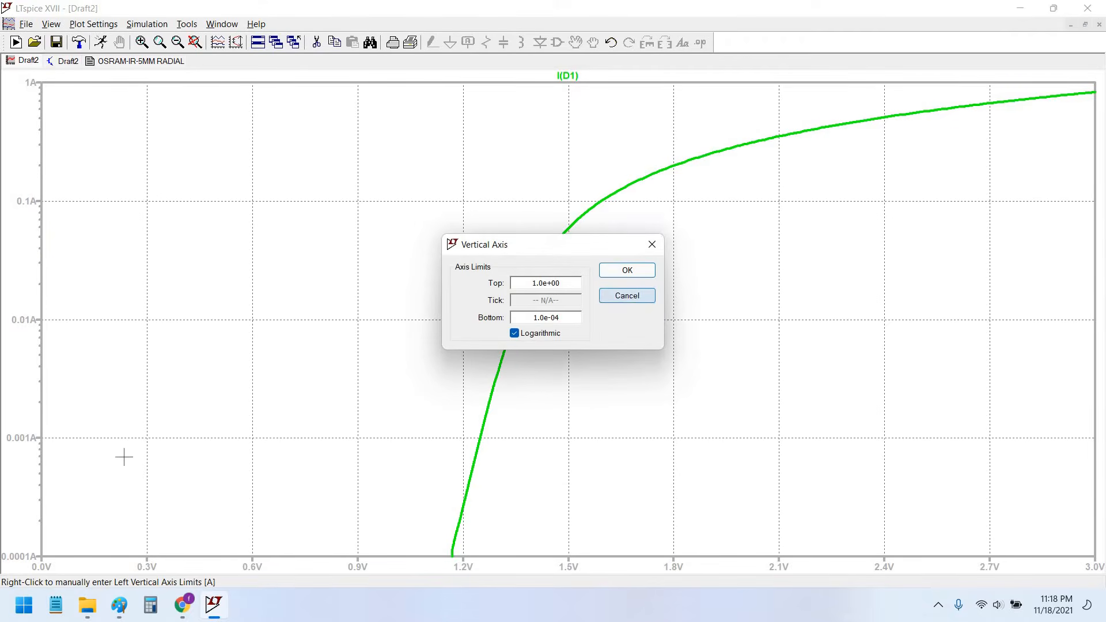
- Close the vertical axis settings and compare the plotted I(D1) curve with the datasheet's forward current graph in Chrome
key(Escape)
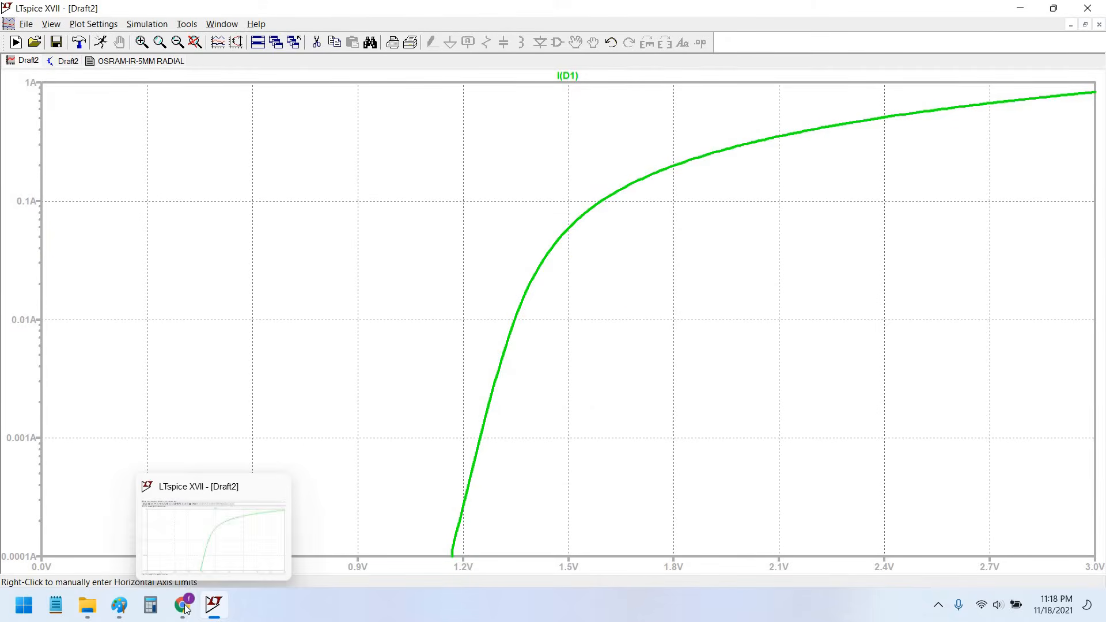
mouse_move(183, 606)
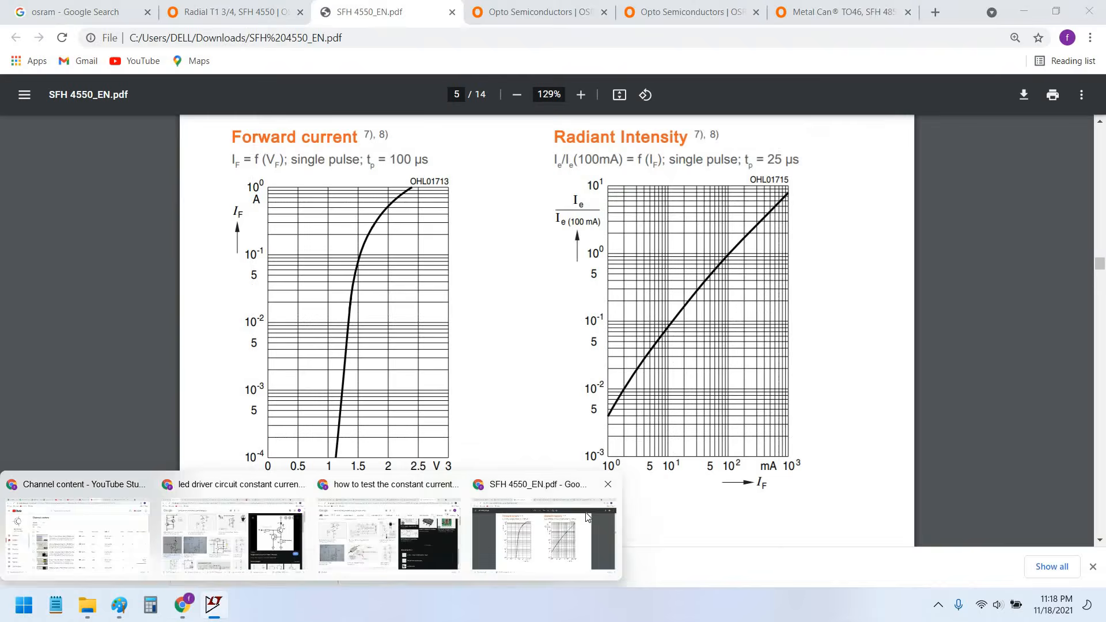
click(587, 517)
key(alt+Tab)
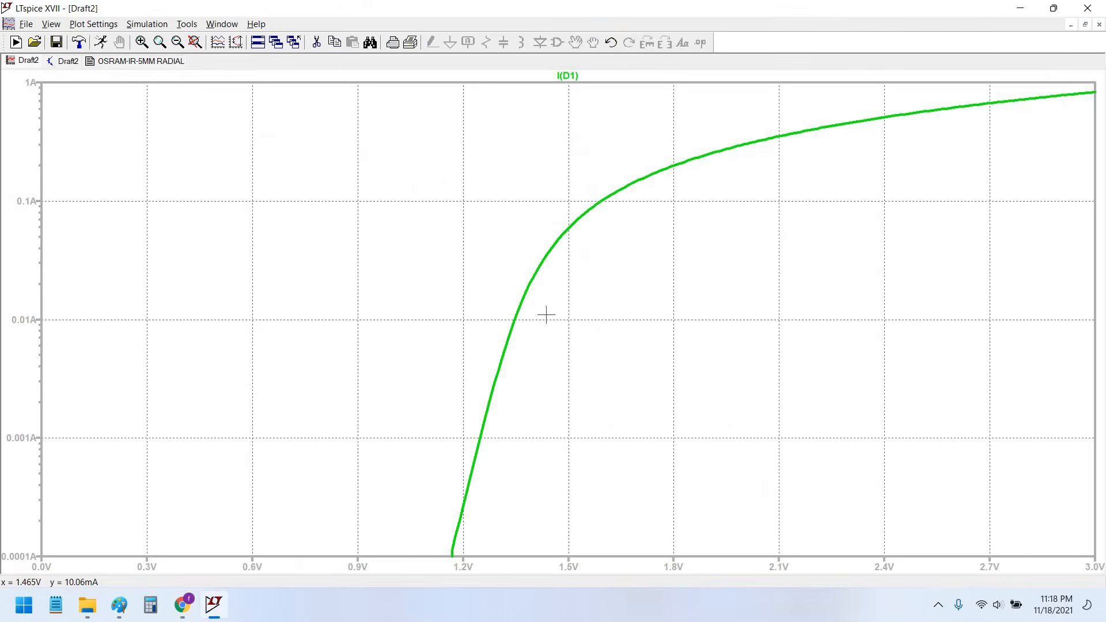
key(alt+Tab)
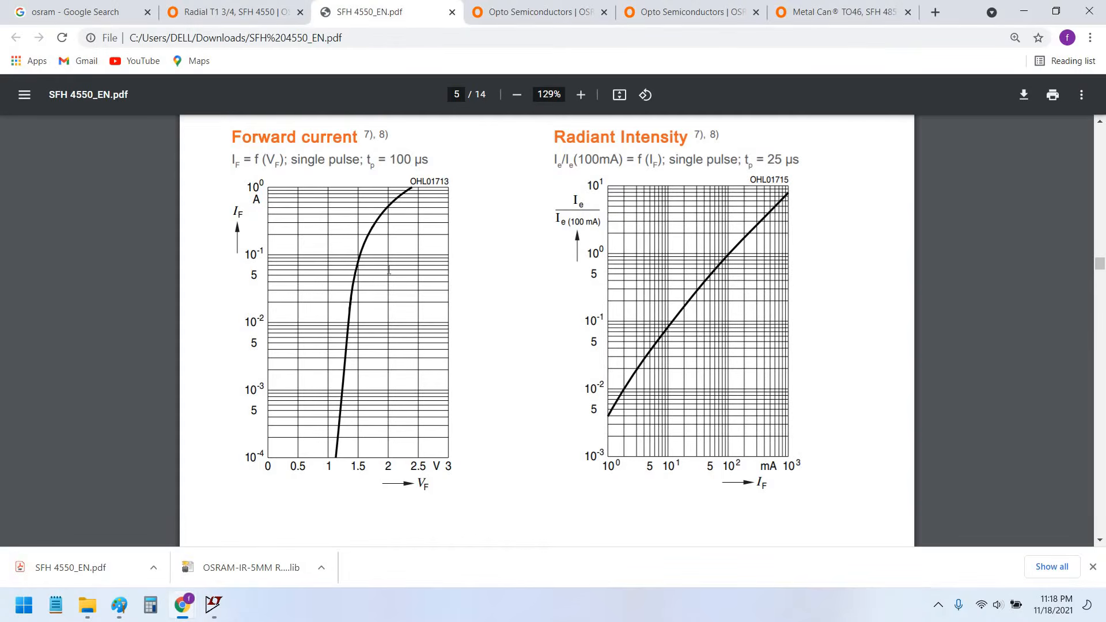
key(alt+Tab)
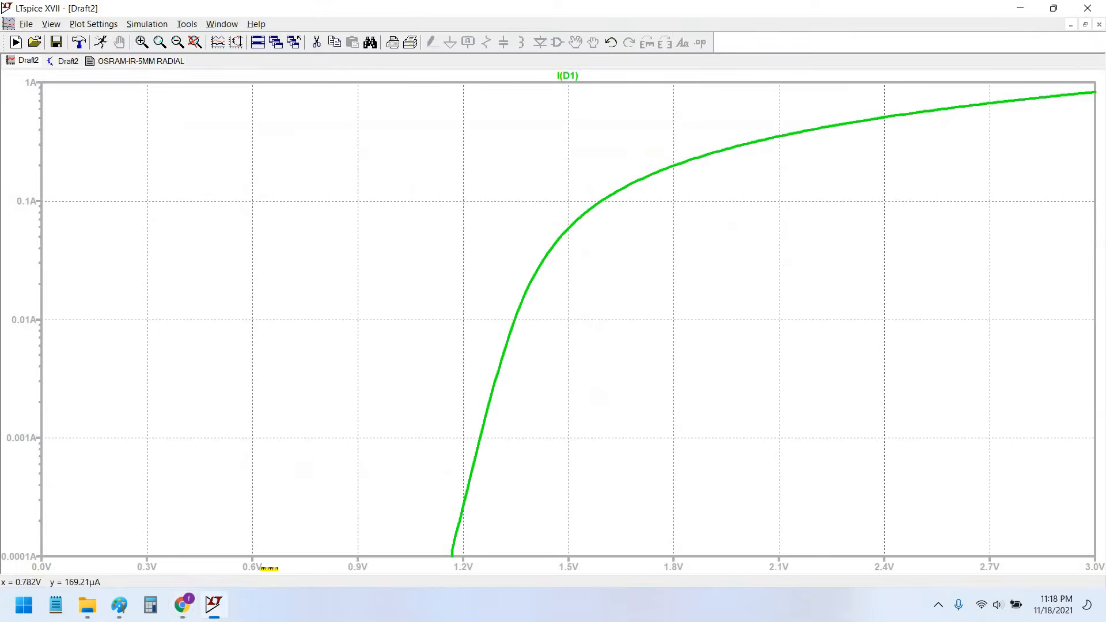
key(alt+Tab)
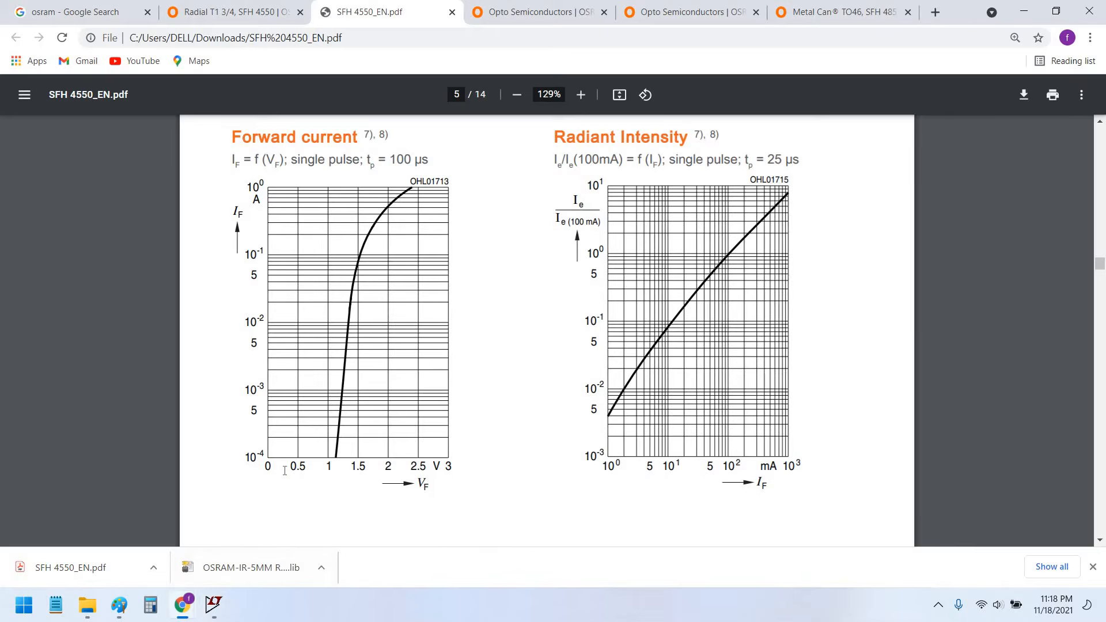
- Return to LTspice and set the plot's horizontal axis tick spacing to 0.5 V, matching the datasheet graph
key(alt+Tab)
right_click(337, 567)
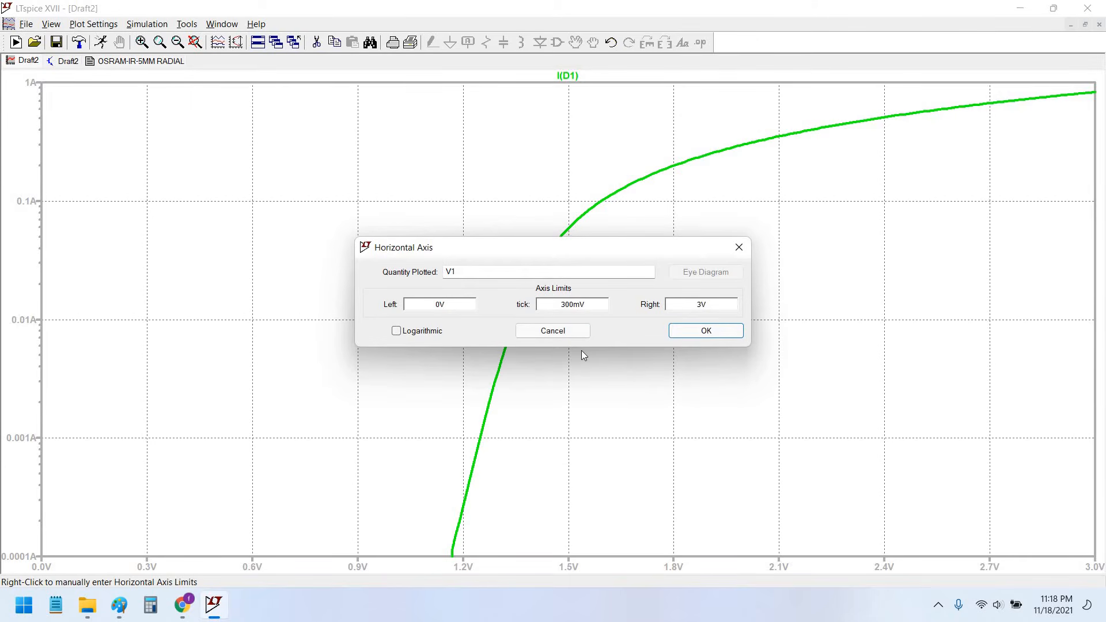
key(BackSpace)
text(5)
key(Tab)
key(shift+Tab)
click(707, 331)
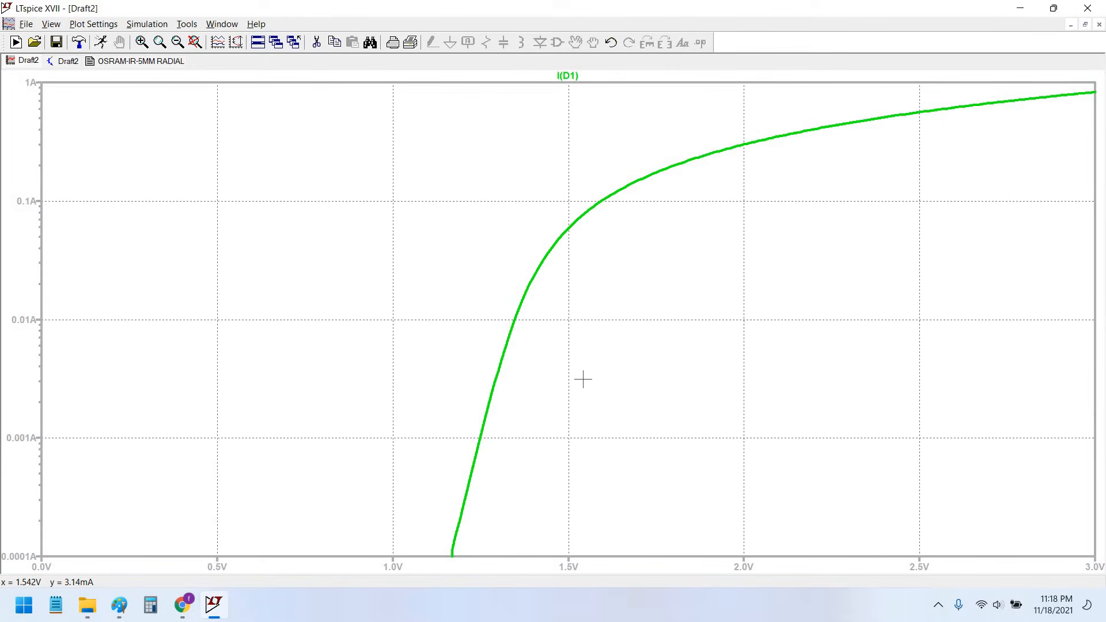
- Check the rescaled plot against the datasheet's Forward current graph and bring up the Draft2 schematic in LTspice
key(alt+Tab)
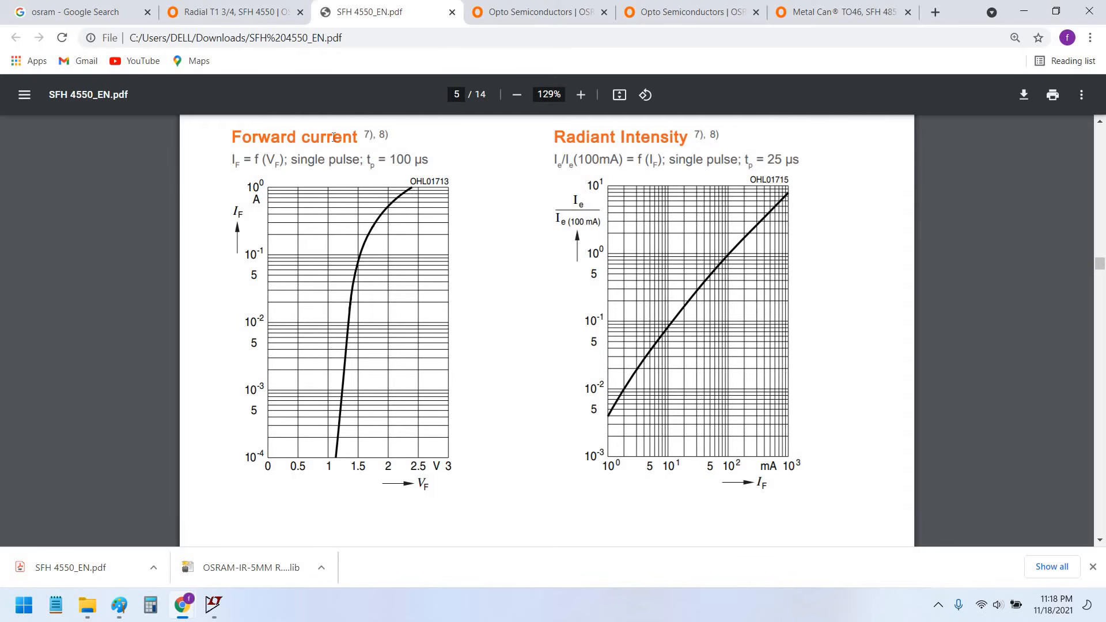
drag(232, 137, 334, 137)
click(459, 274)
key(alt+Tab)
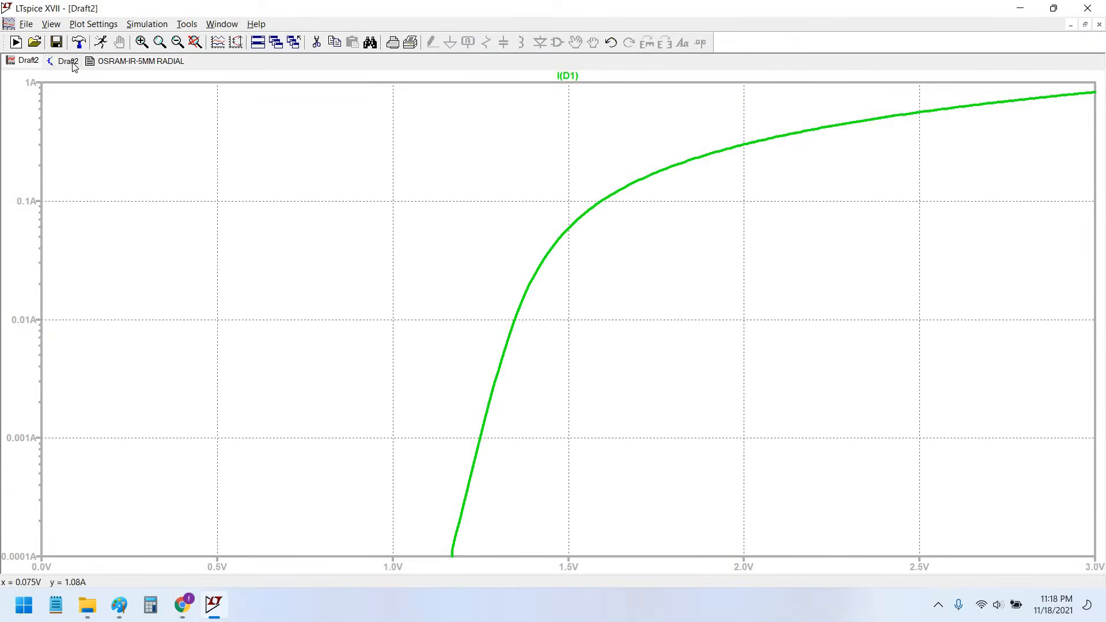
click(73, 65)
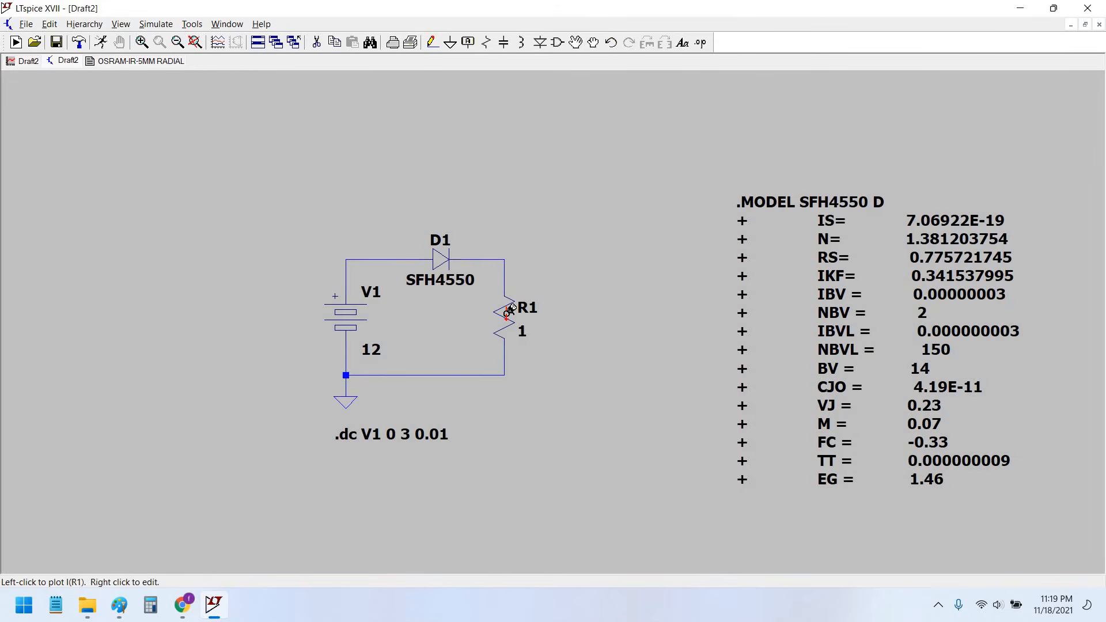
scroll(592, 305, down, 1)
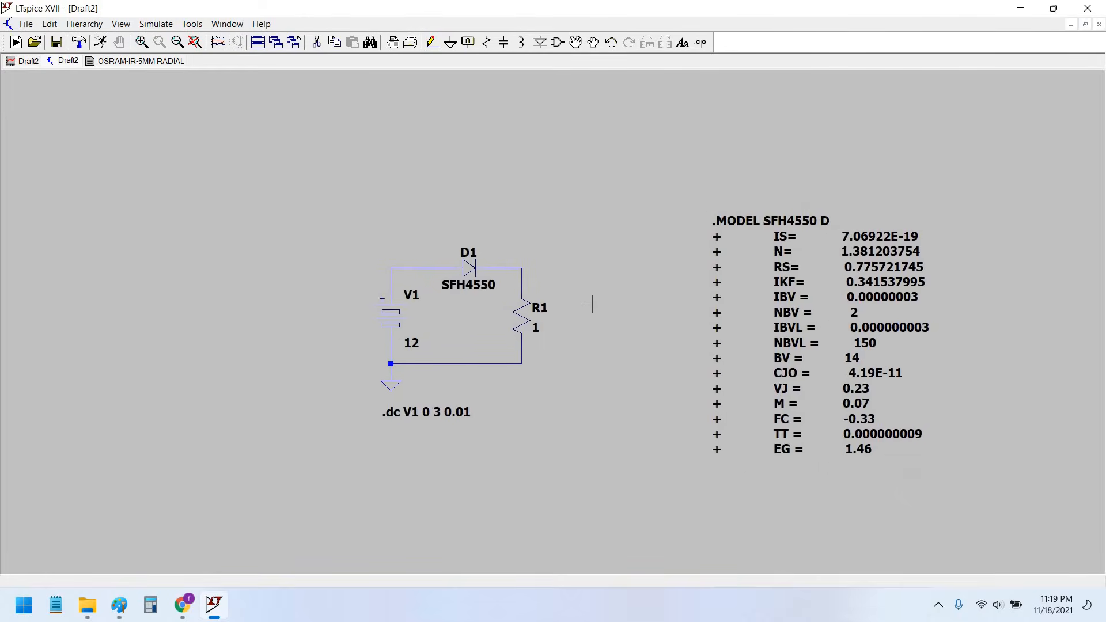
scroll(592, 305, up, 1)
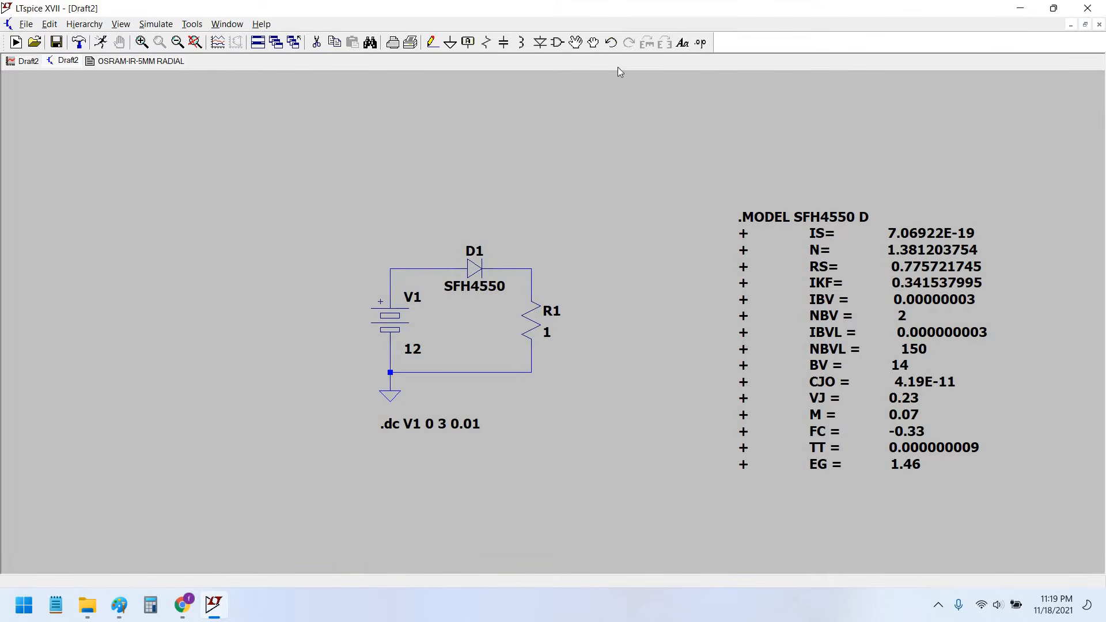
- Place an npn transistor symbol from the main symbol library beside the battery V1 in the schematic
click(552, 46)
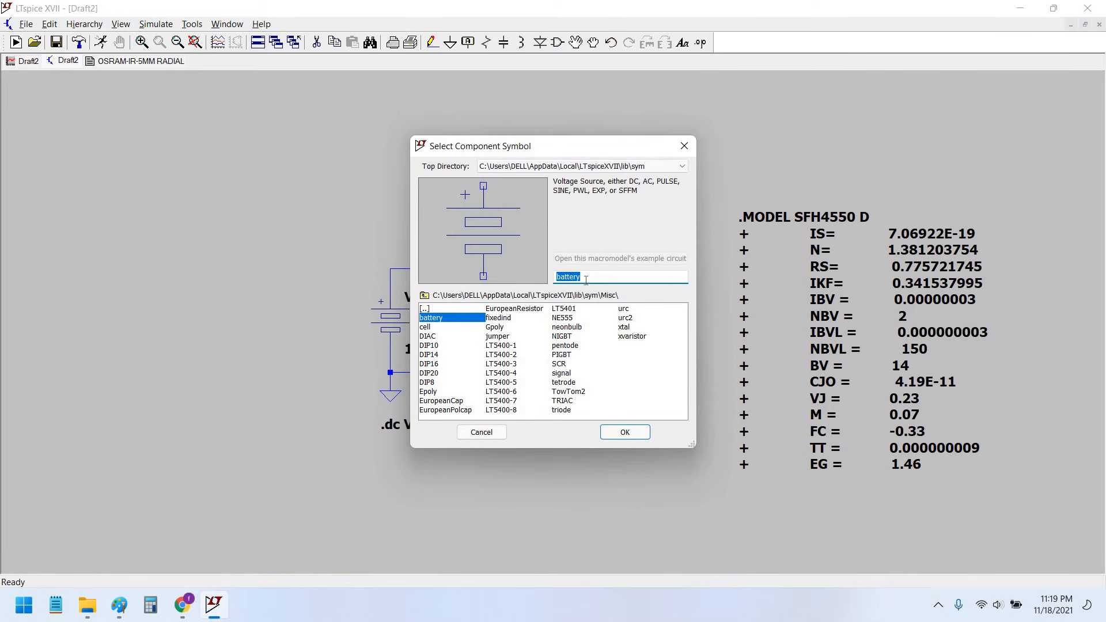
click(686, 146)
key(F2)
double_click(425, 309)
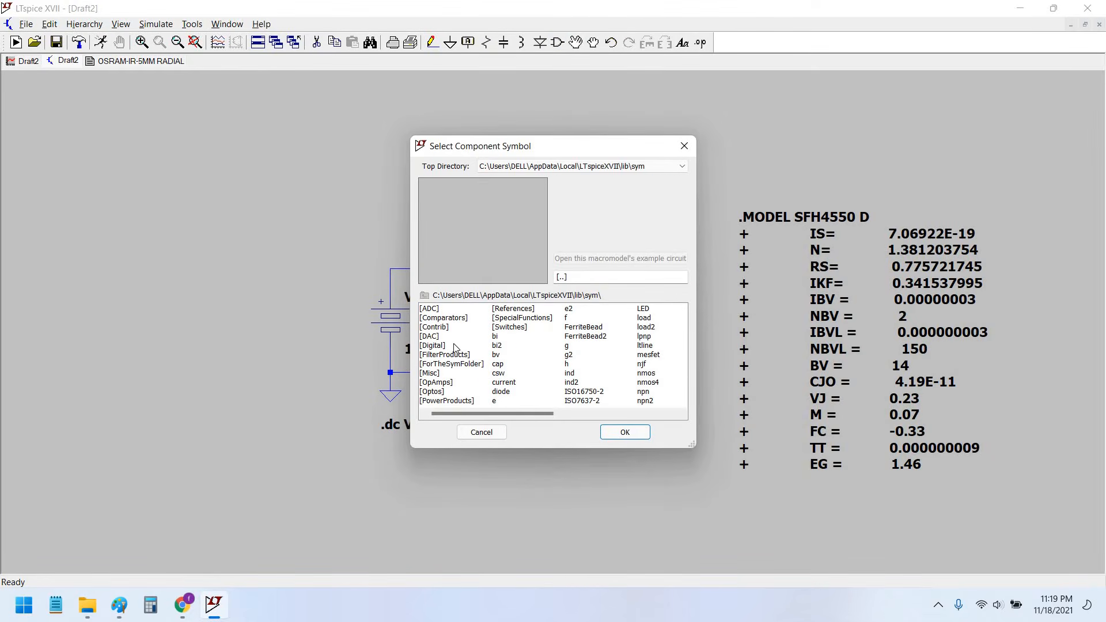
click(455, 345)
key(n)
key(n)
key(n)
key(n)
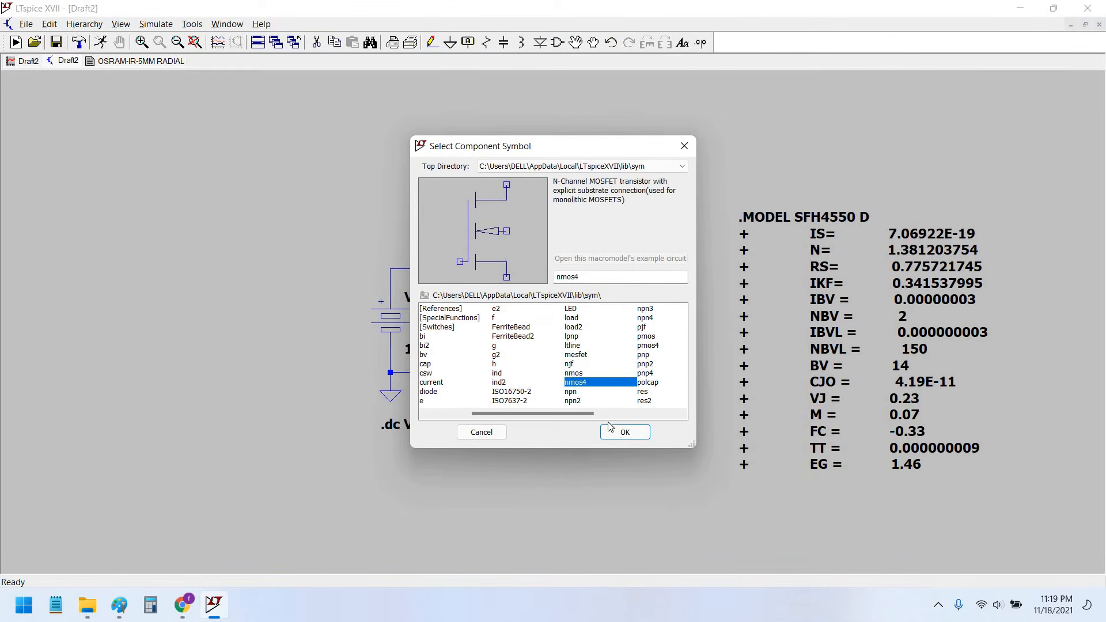
click(612, 436)
click(273, 327)
key(Escape)
- Assign the BC547B model to transistor Q1 from the bipolar transistor list, sorted by part number
right_click(273, 327)
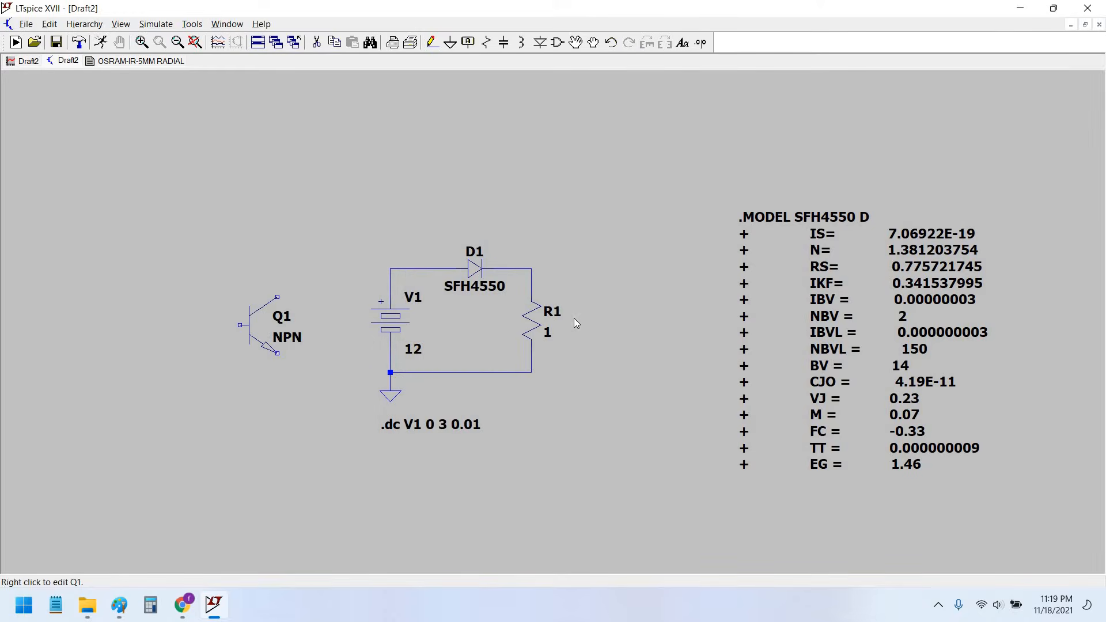
click(602, 271)
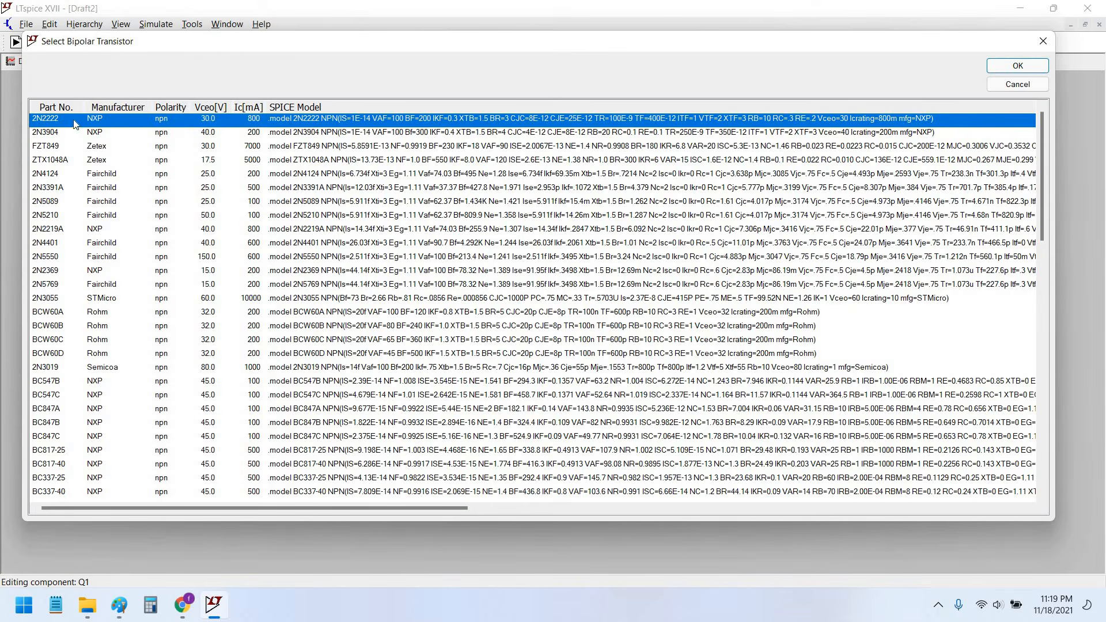
click(64, 109)
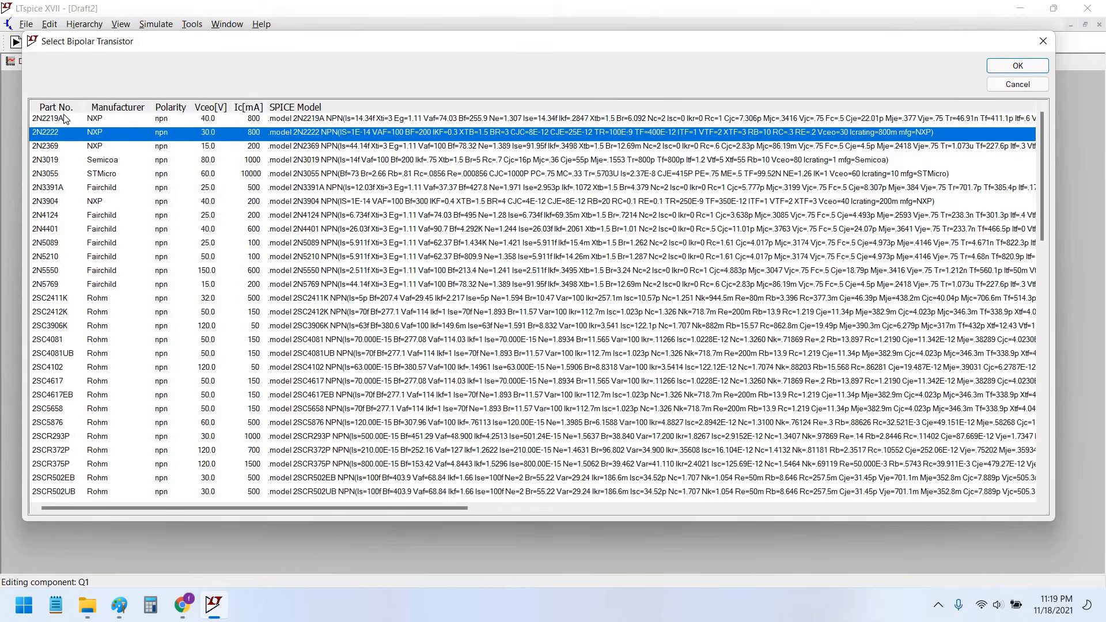
scroll(72, 231, down, 15)
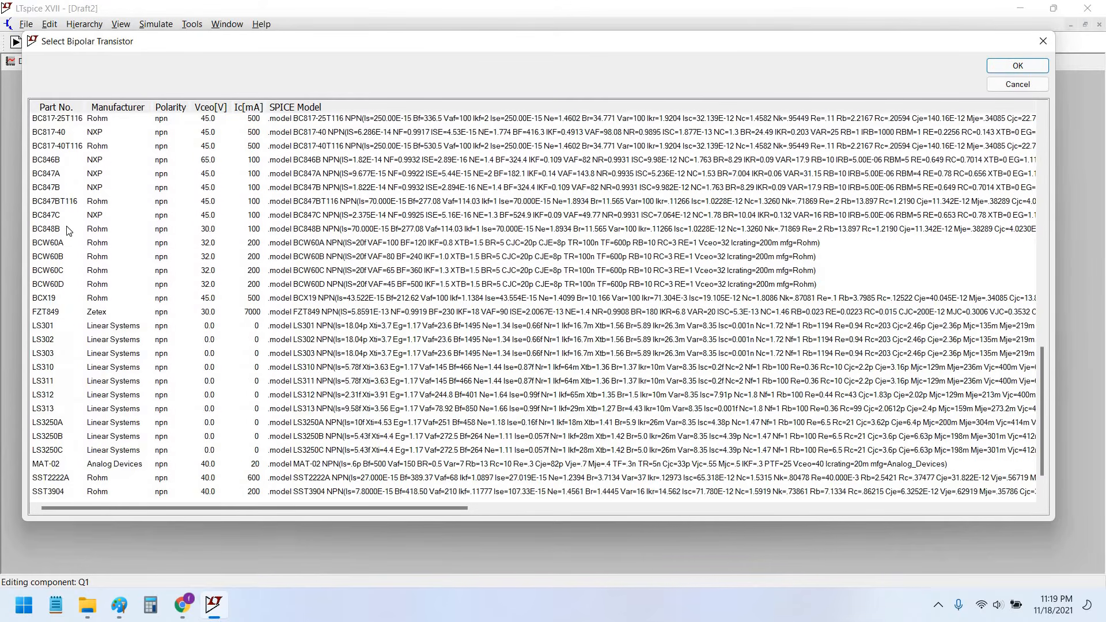
scroll(71, 305, up, 2)
click(62, 271)
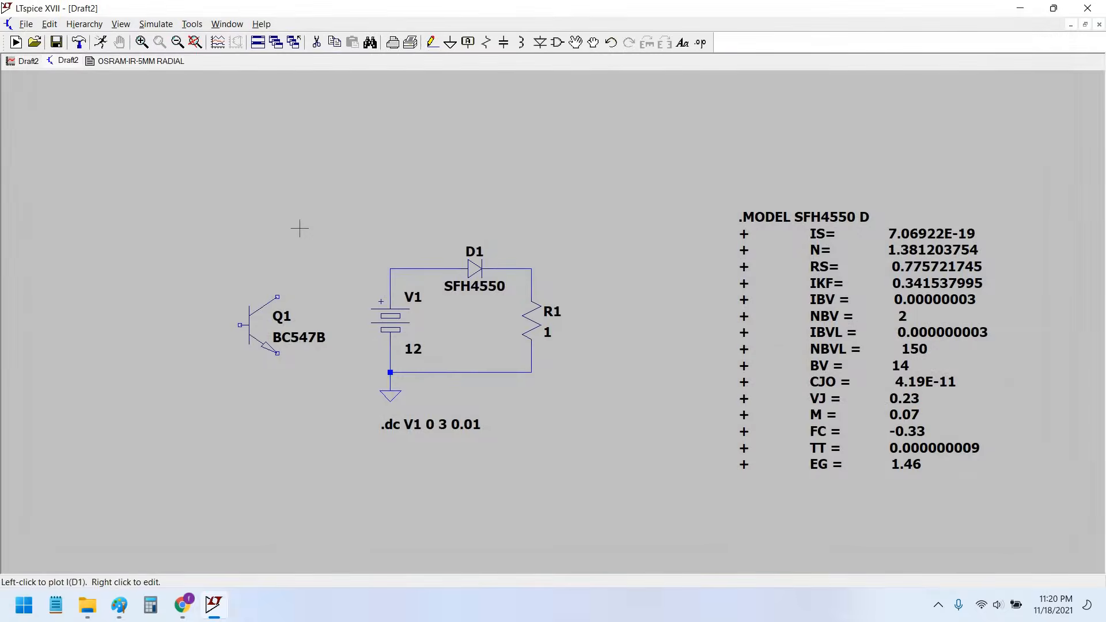
click(1017, 66)
- Duplicate the BC547B transistor Q1 and place the copy above it in the schematic
drag(286, 231, 283, 220)
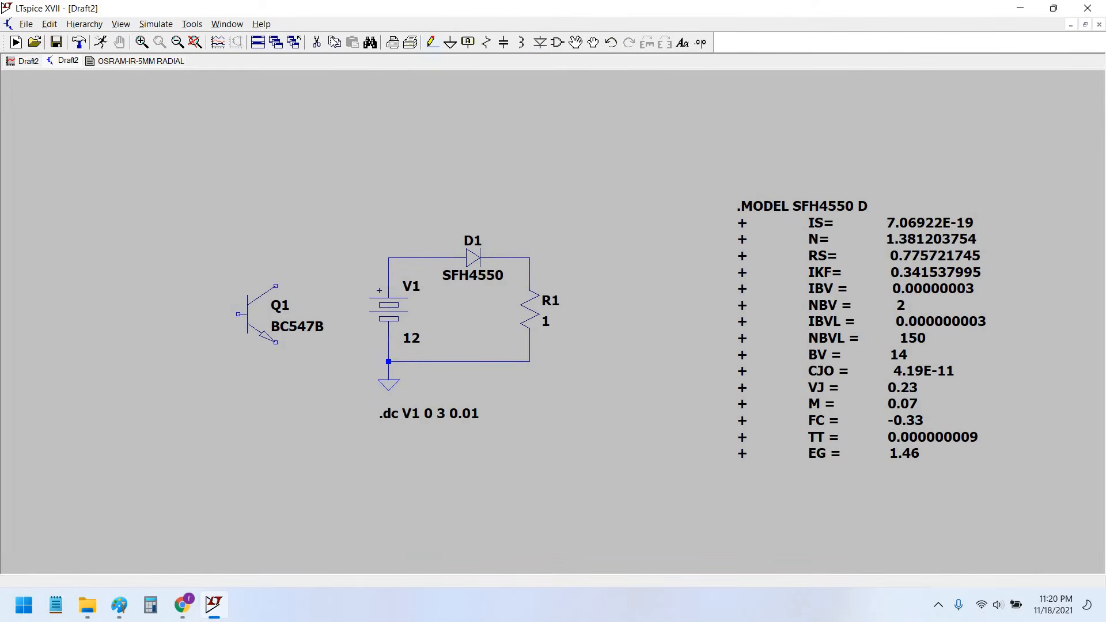
click(334, 42)
click(258, 327)
click(180, 212)
- Look through the bipolar transistor list for another model for Q2 and leave it without applying a choice
right_click(183, 209)
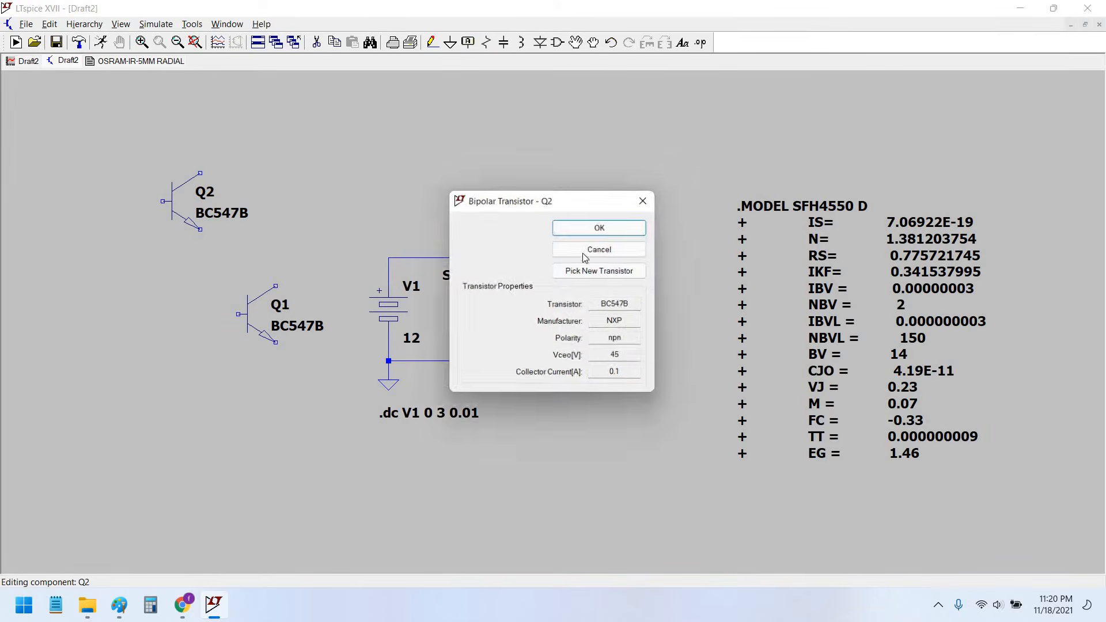
click(583, 272)
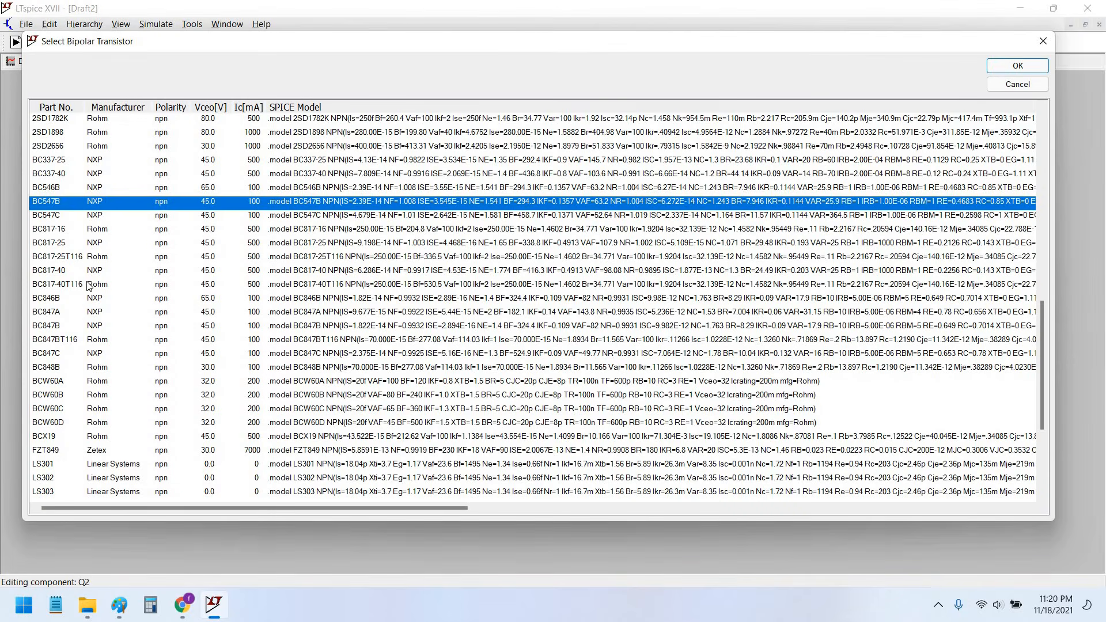
scroll(73, 319, down, 3)
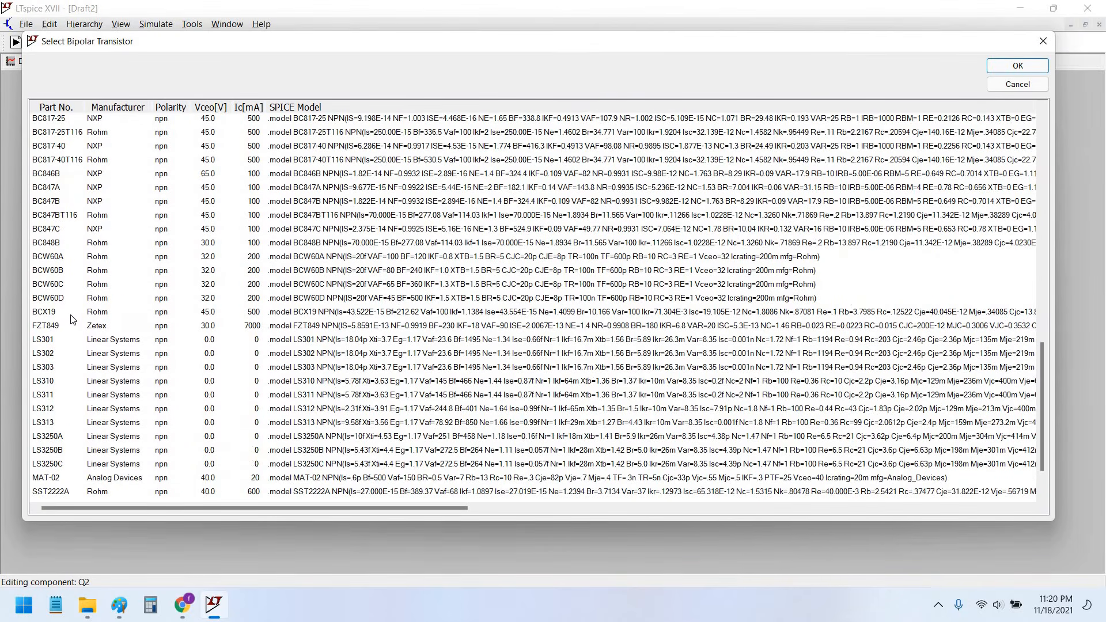
click(81, 312)
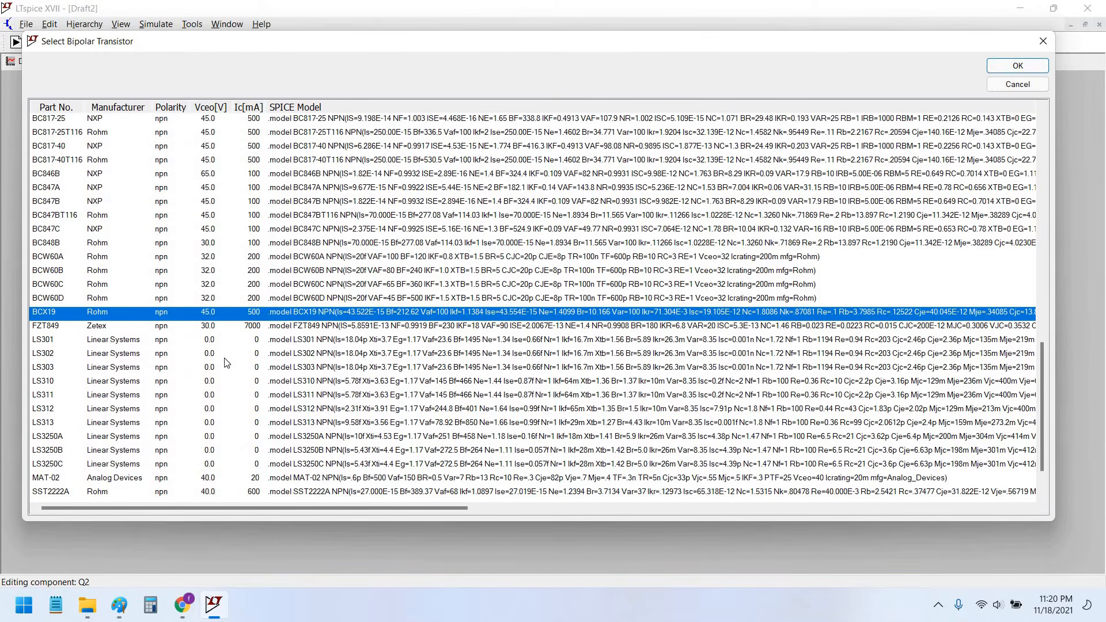
key(Escape)
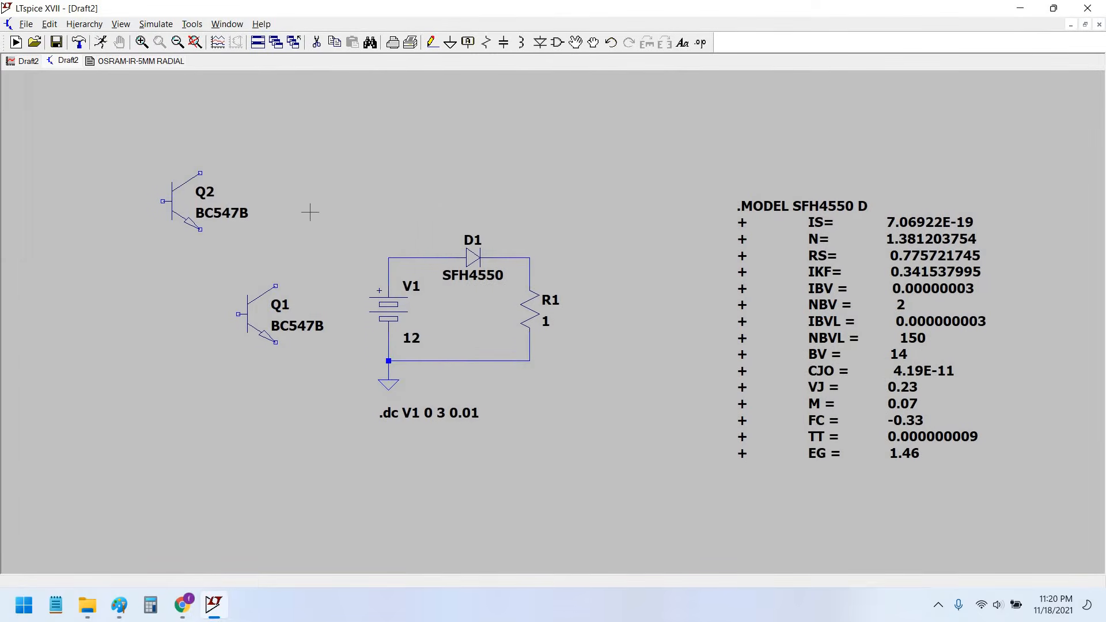
- Switch to Chrome and open onsemi.com in a new tab
drag(246, 574, 250, 576)
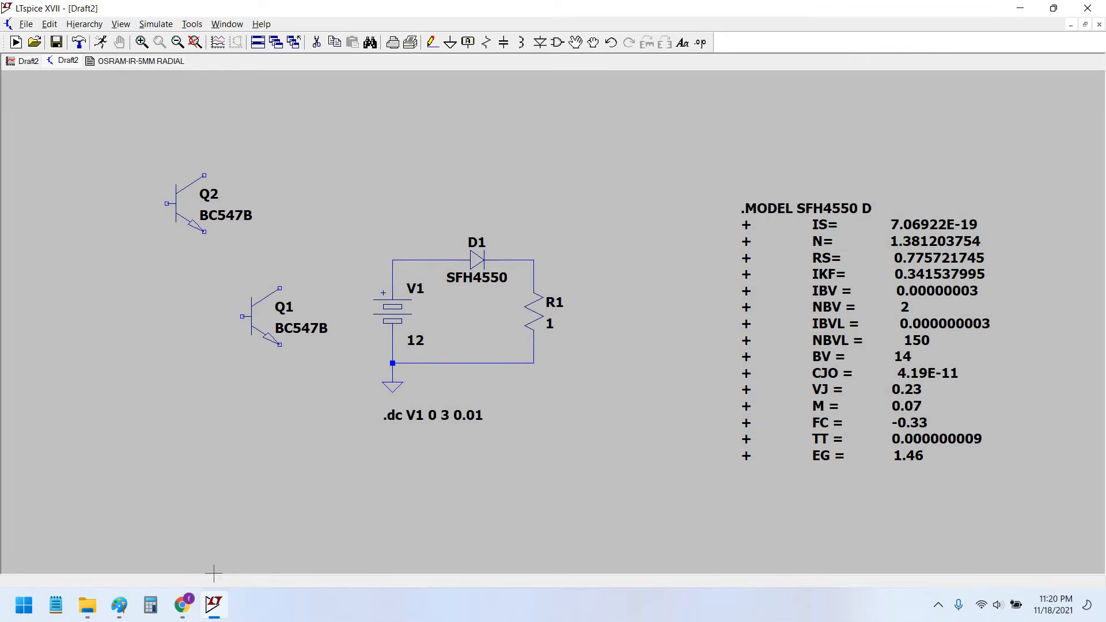
mouse_move(182, 605)
click(741, 548)
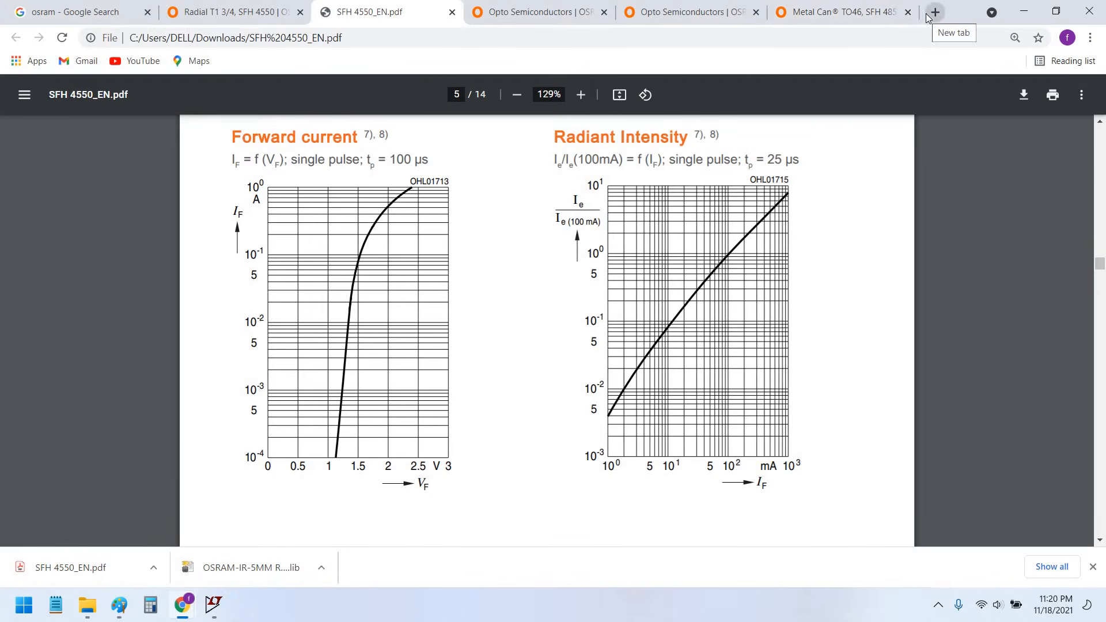
click(935, 12)
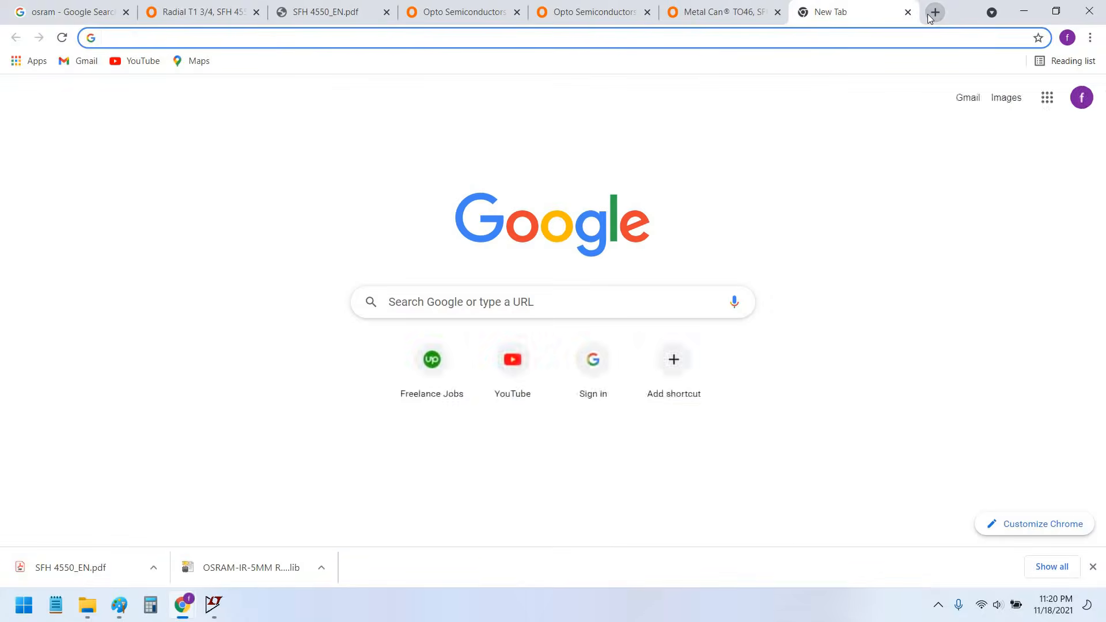
text(onsemi.com)
key(Return)
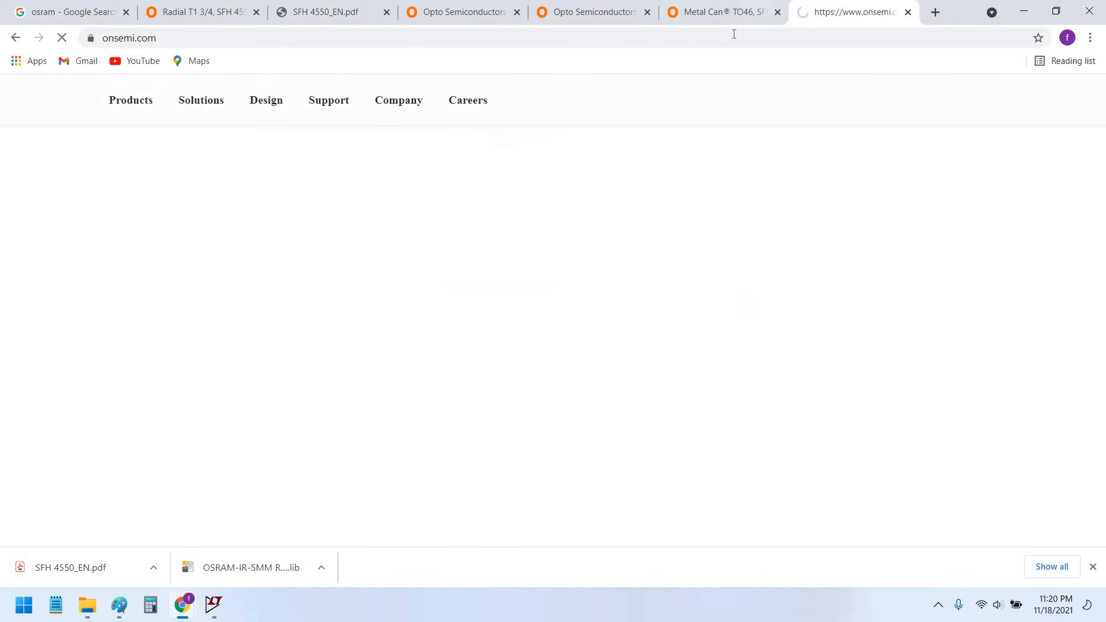
click(721, 12)
key(ctrl+Tab)
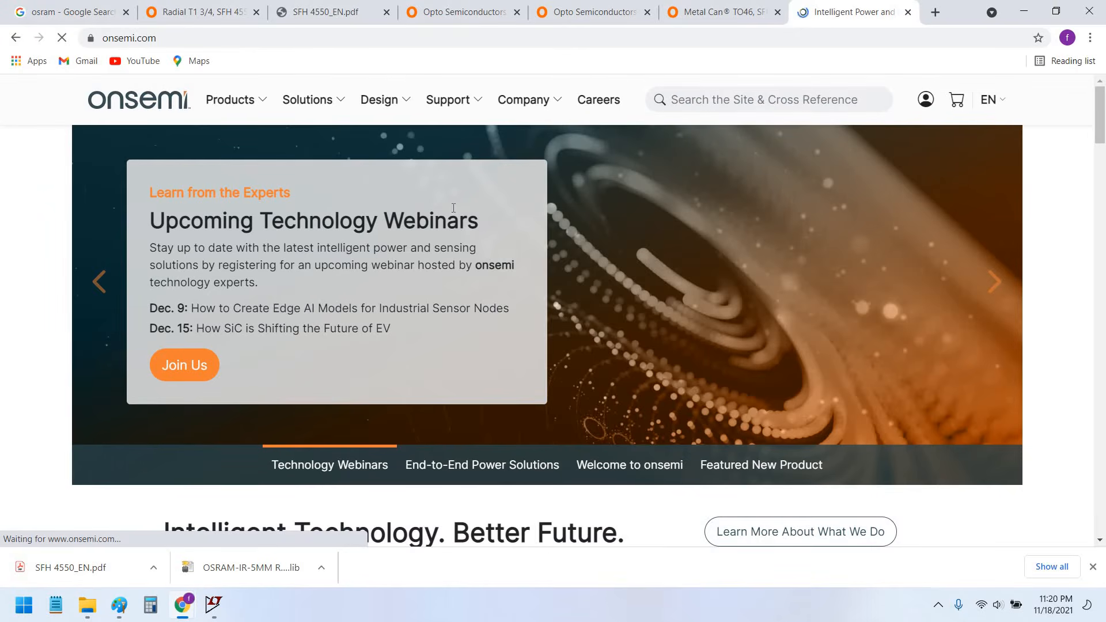
- Search the onsemi site for the bd139 transistor
click(714, 109)
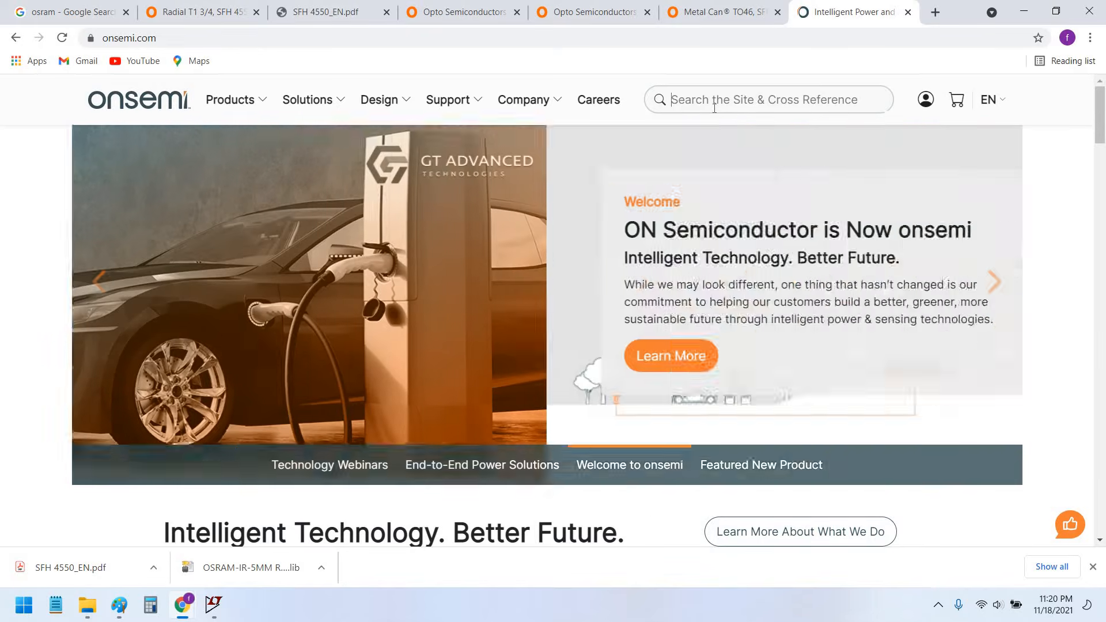
click(714, 108)
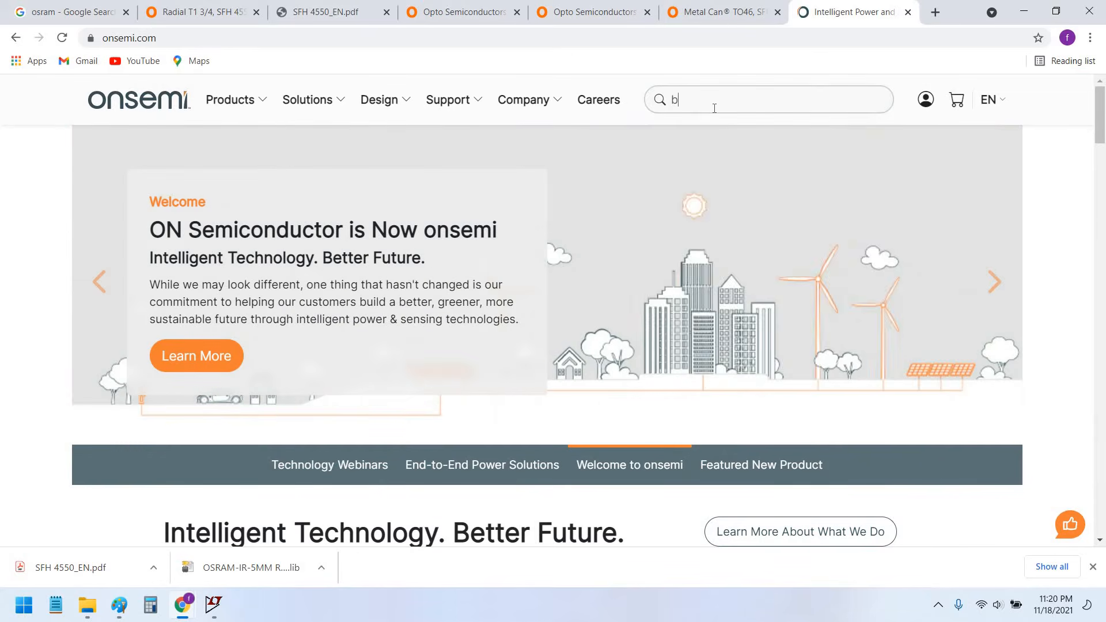
text(bd139)
key(Return)
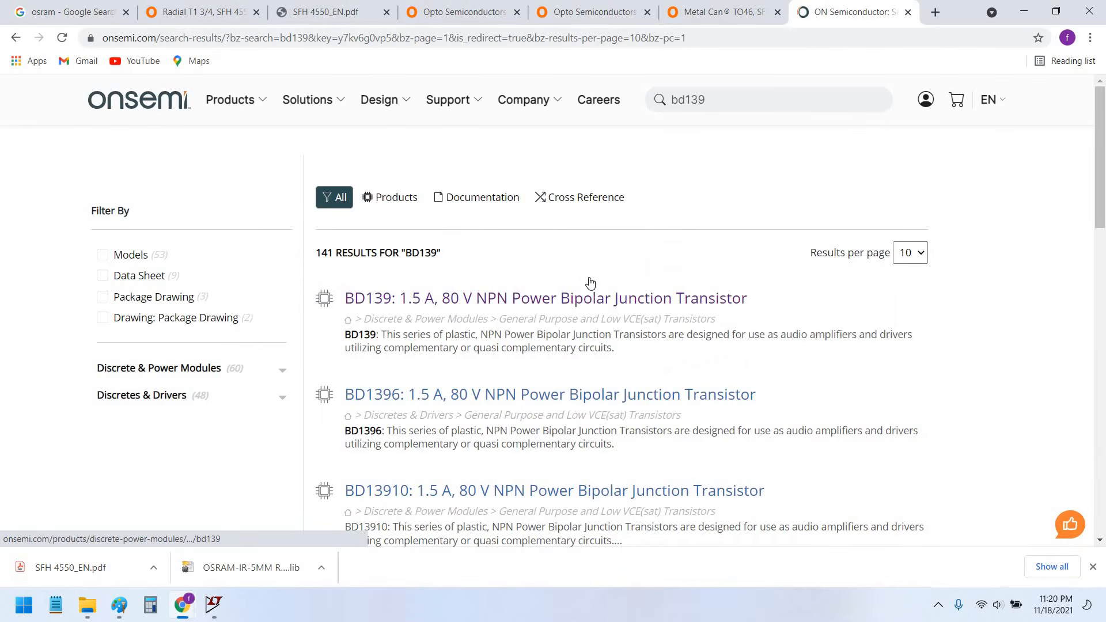
- Open the BD139 product page from the search results and check the transistor's current and voltage ratings
click(450, 305)
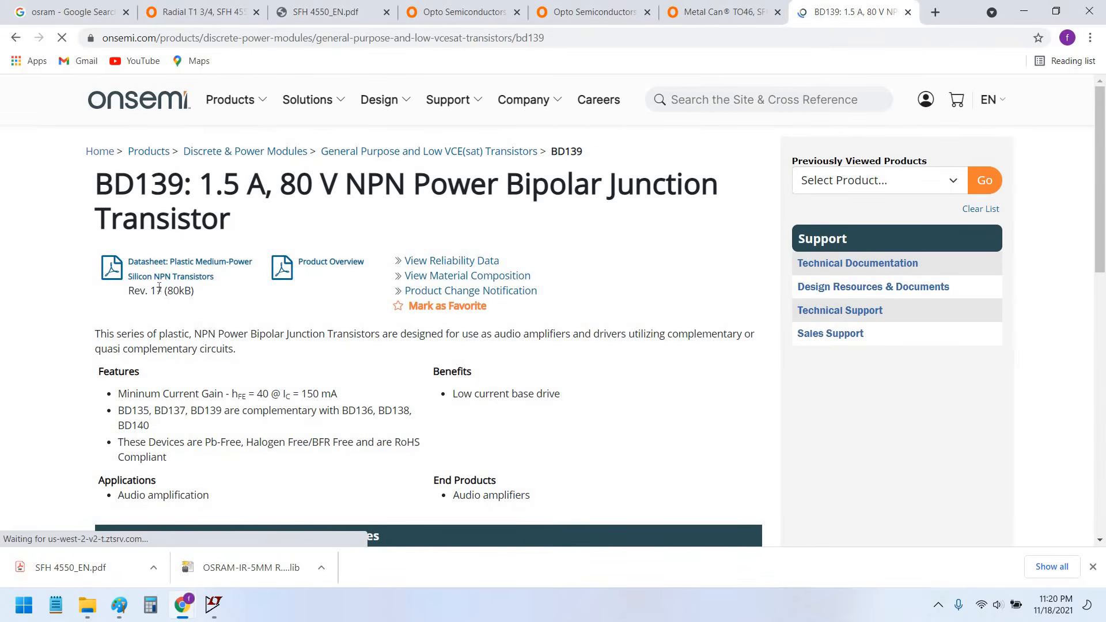
drag(113, 187, 281, 197)
click(207, 187)
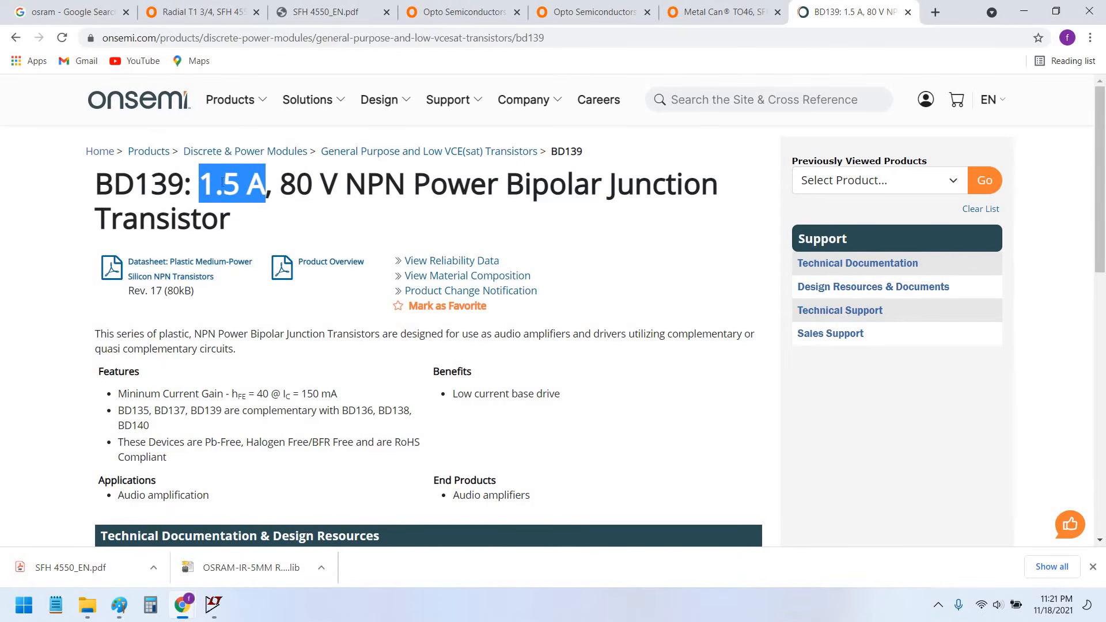
drag(281, 184, 366, 190)
click(147, 233)
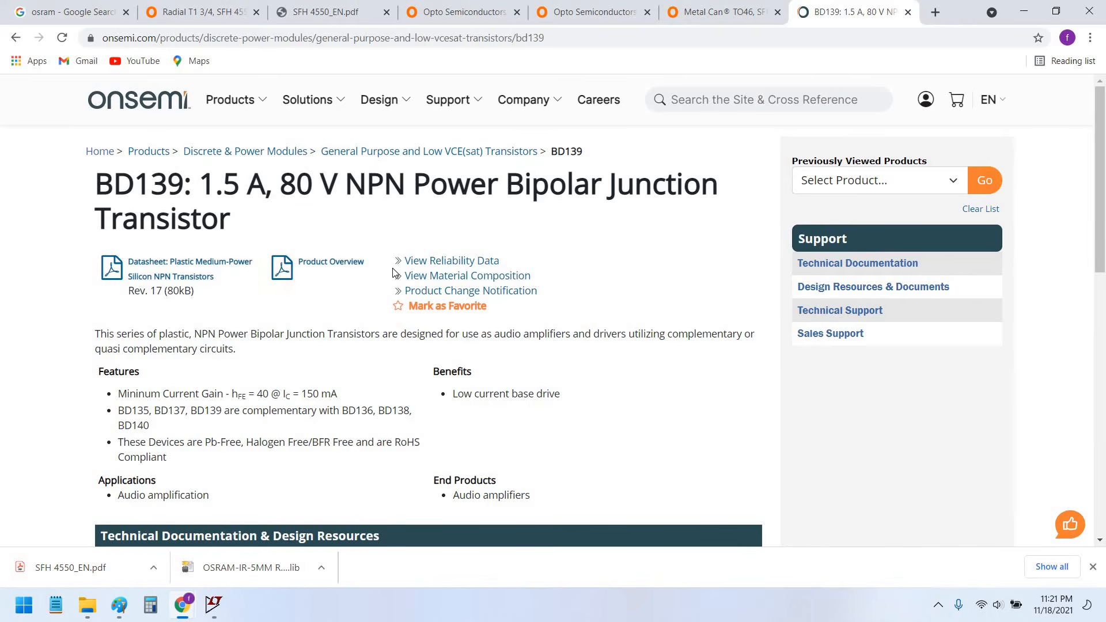
- Download the PSpice simulation model of the BD139
scroll(409, 258, down, 1)
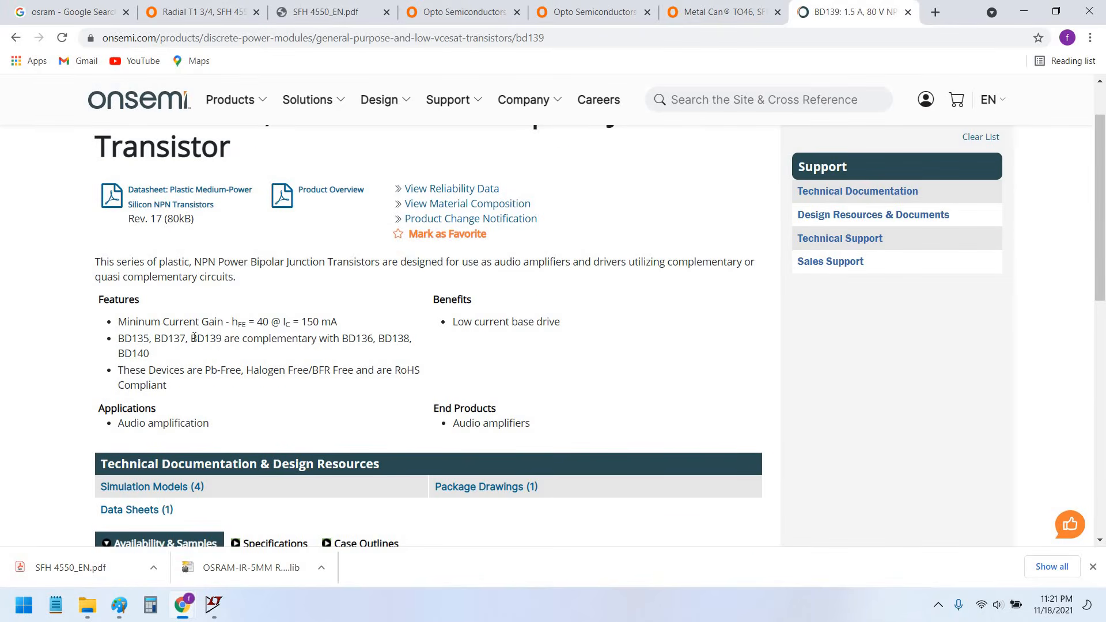
scroll(195, 338, down, 3)
mouse_move(134, 272)
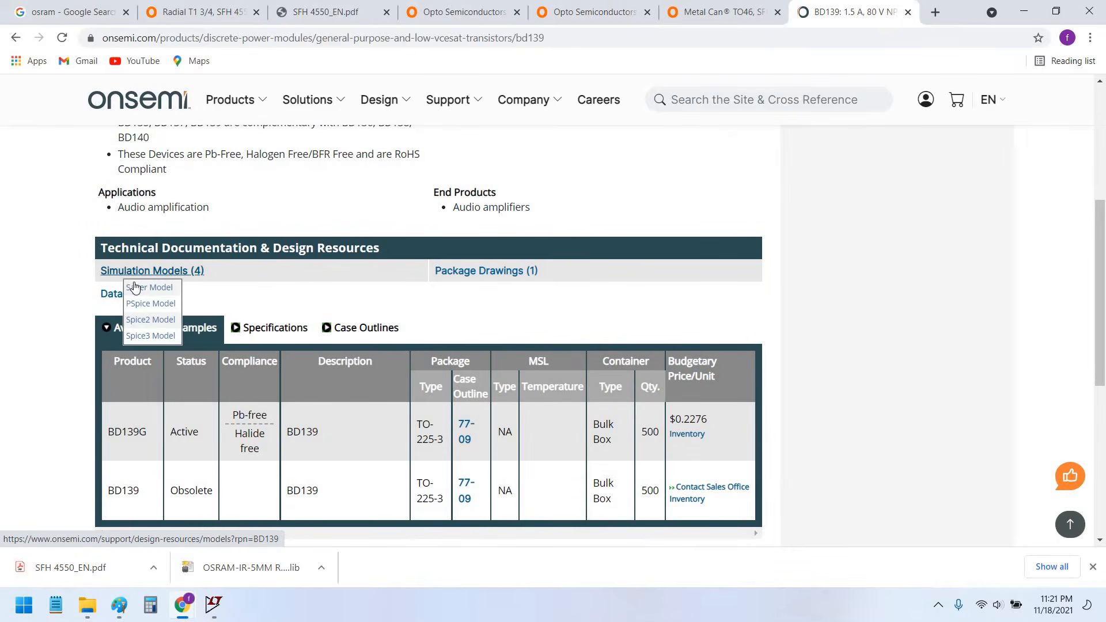
click(159, 304)
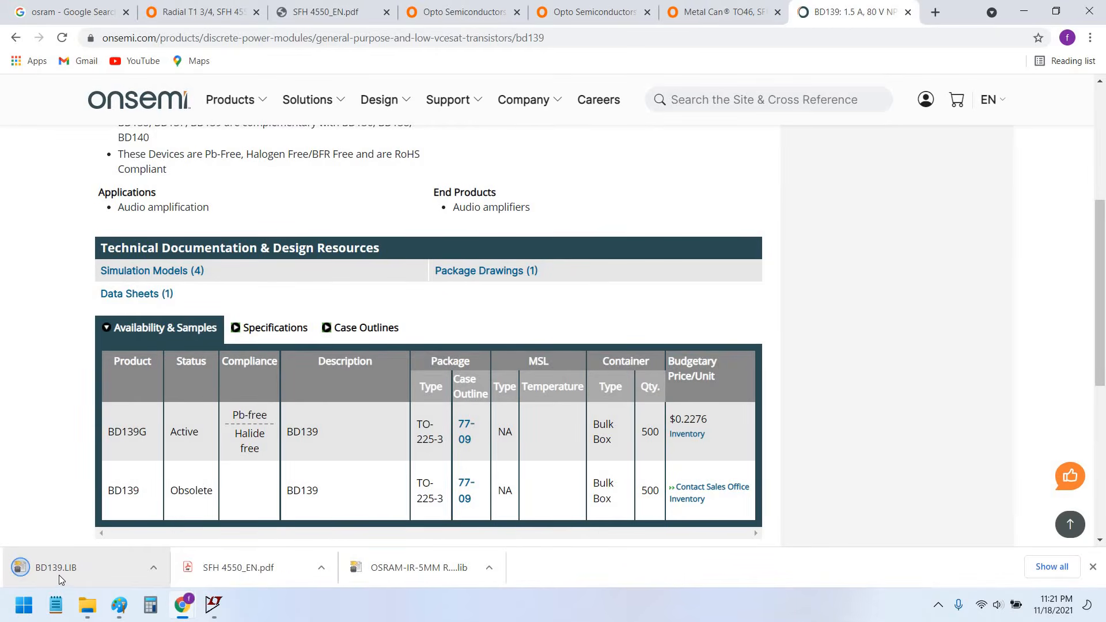
- Switch to LTspice and open the BD139 model file from the Downloads folder, listing all file types
click(213, 605)
click(34, 42)
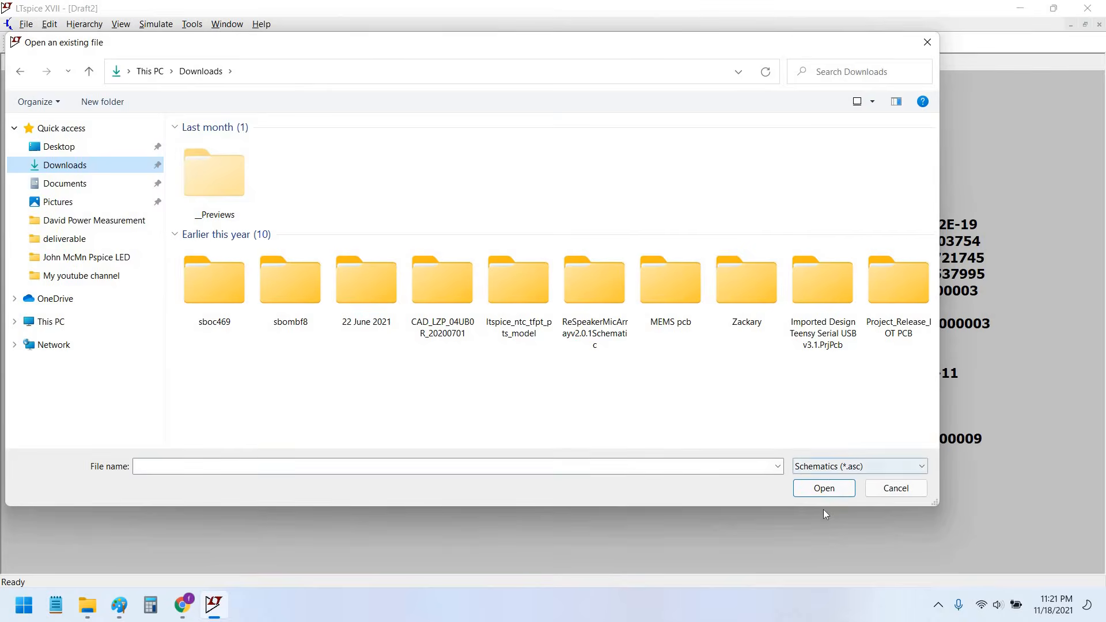
click(859, 466)
click(820, 538)
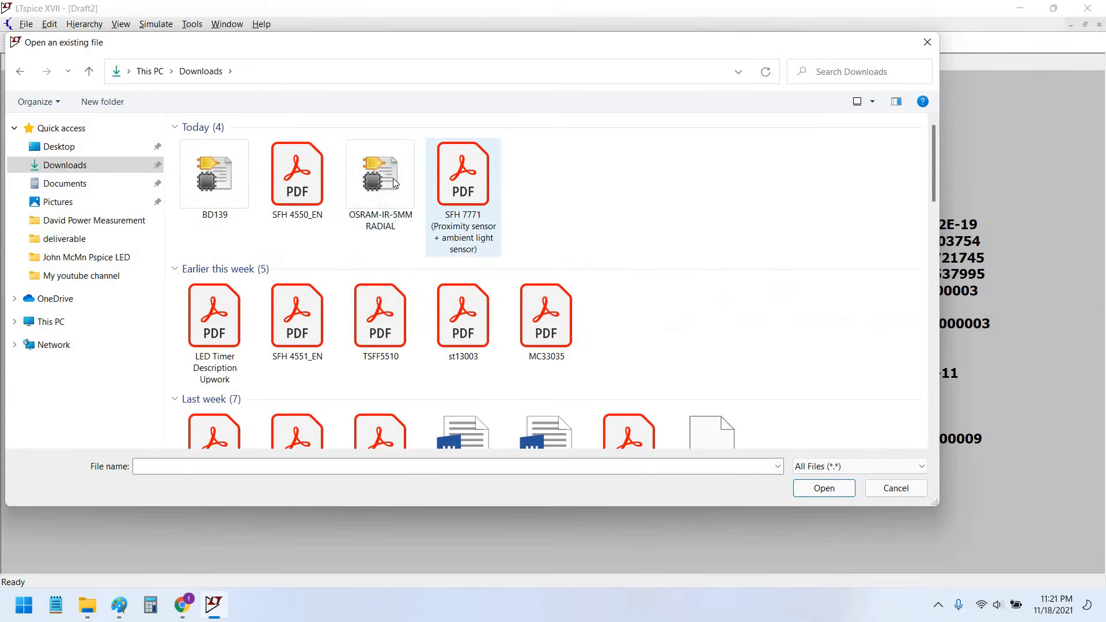
click(823, 488)
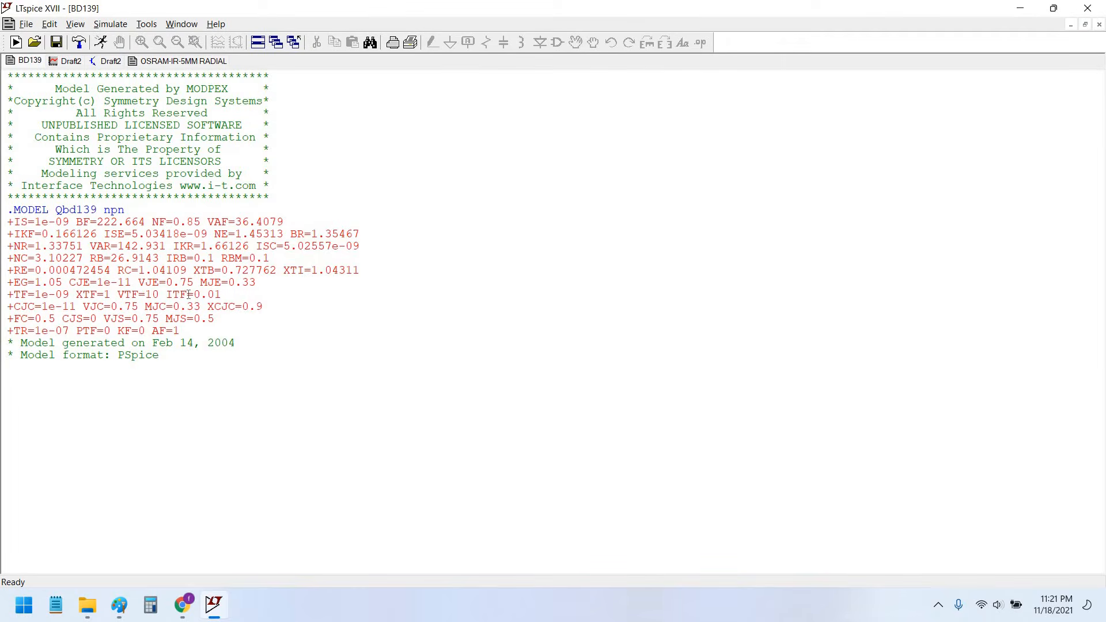
- Copy the entire text of the BD139 model file
key(ctrl+a)
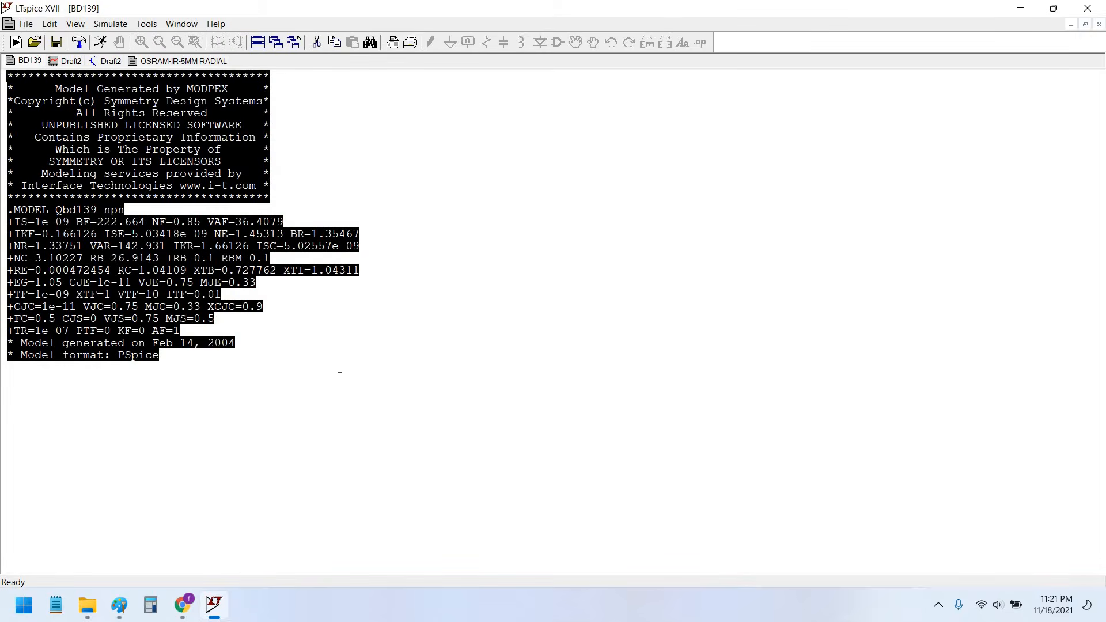
click(163, 401)
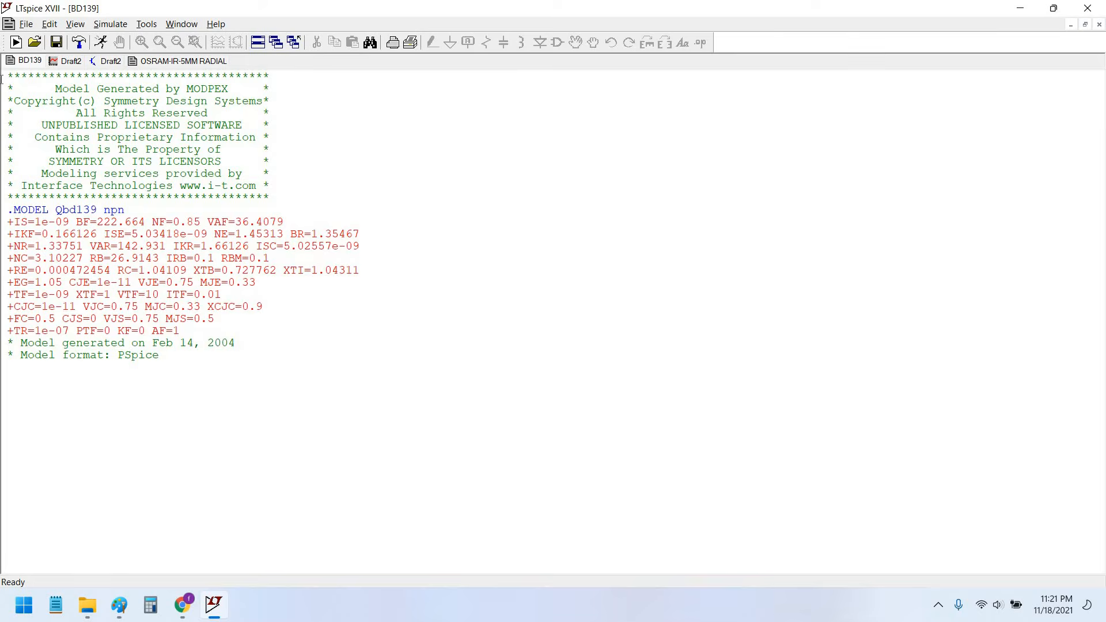
key(ctrl+a)
key(ctrl+c)
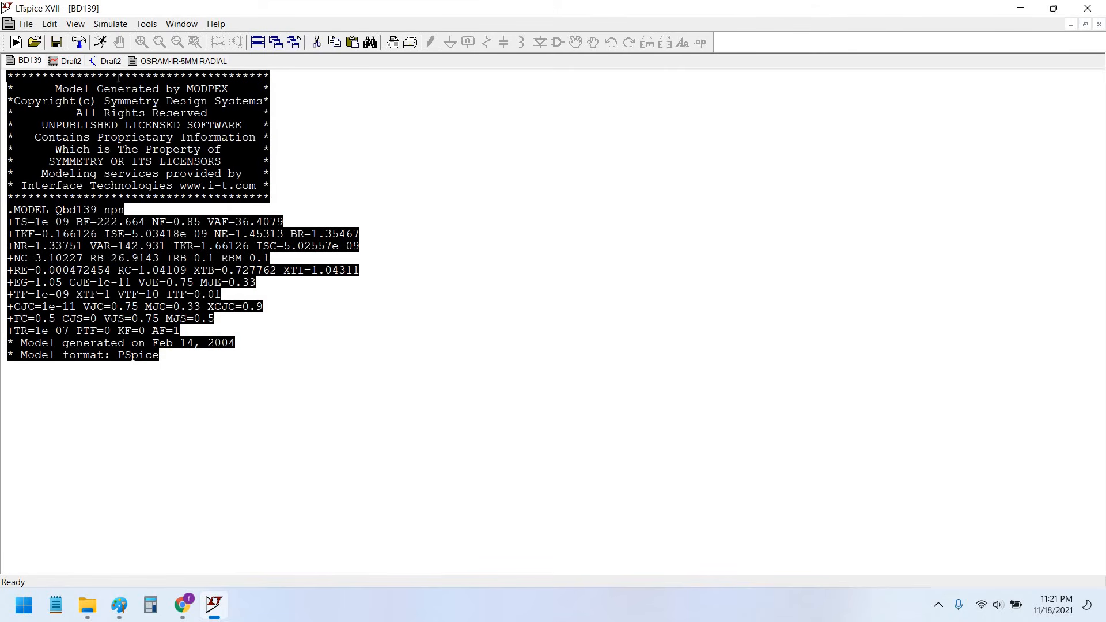
- Paste the BD139 model into the Draft2 schematic as a SPICE directive beside the SFH4550 model text
click(109, 62)
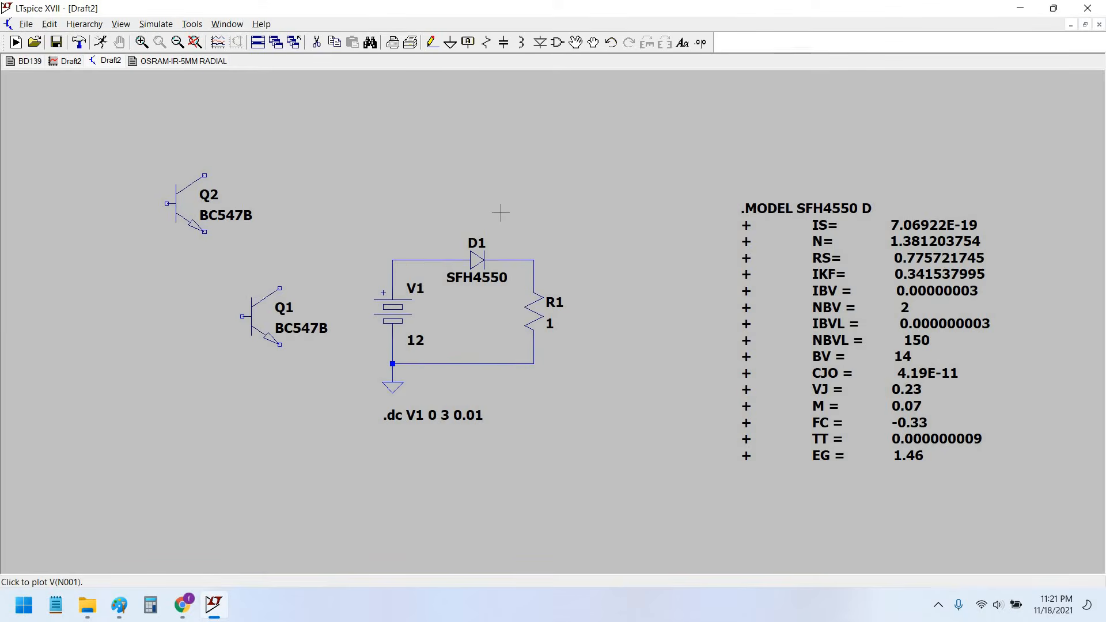
drag(546, 187, 496, 168)
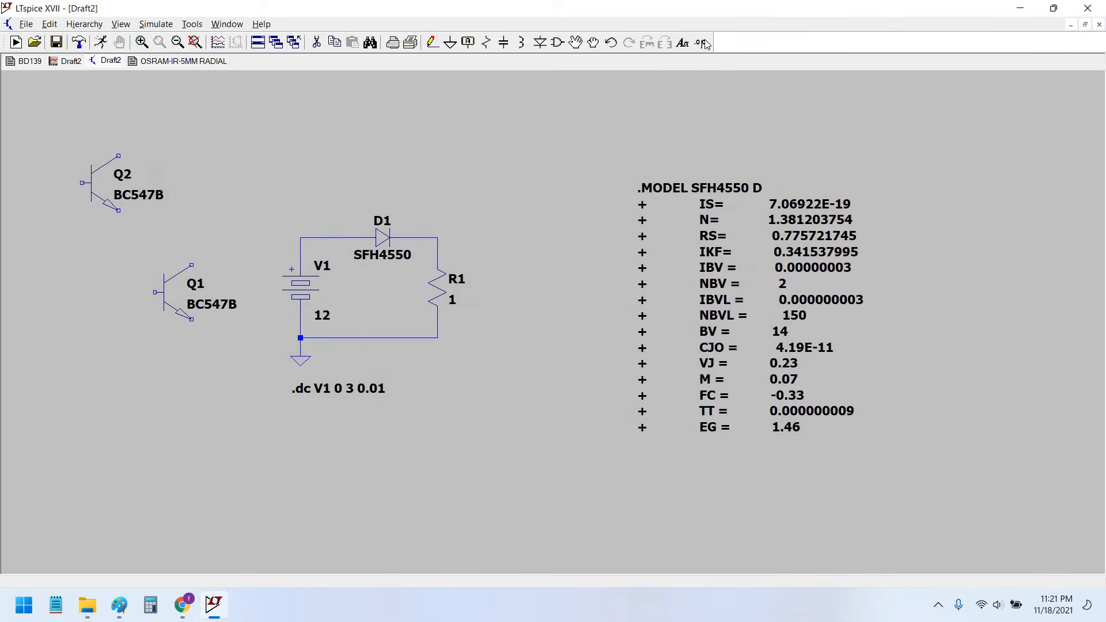
key(s)
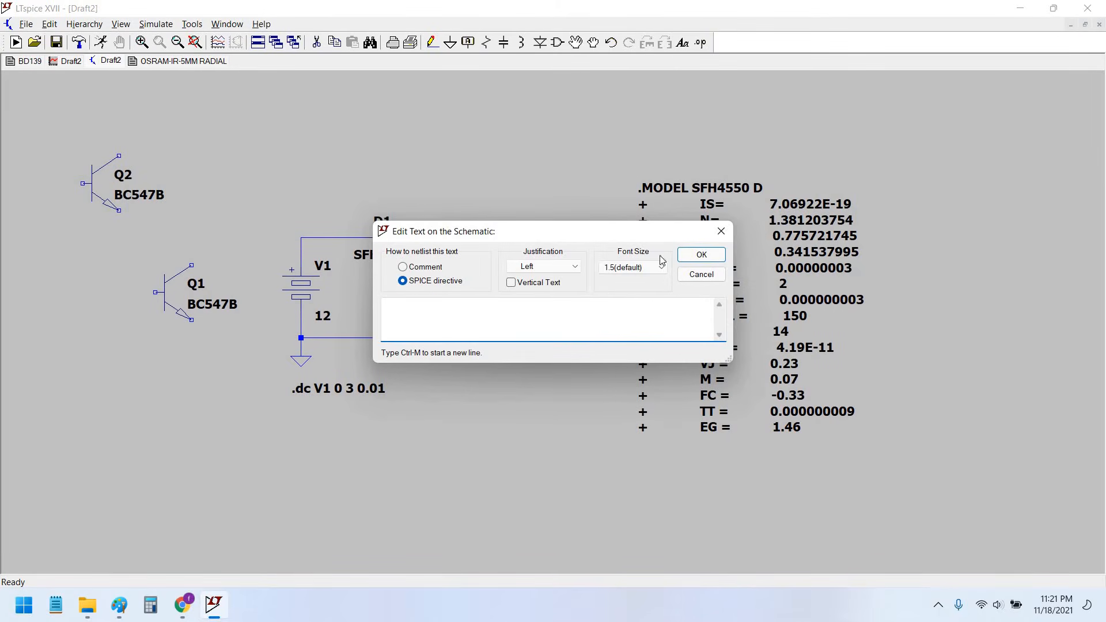
key(ctrl+v)
click(692, 255)
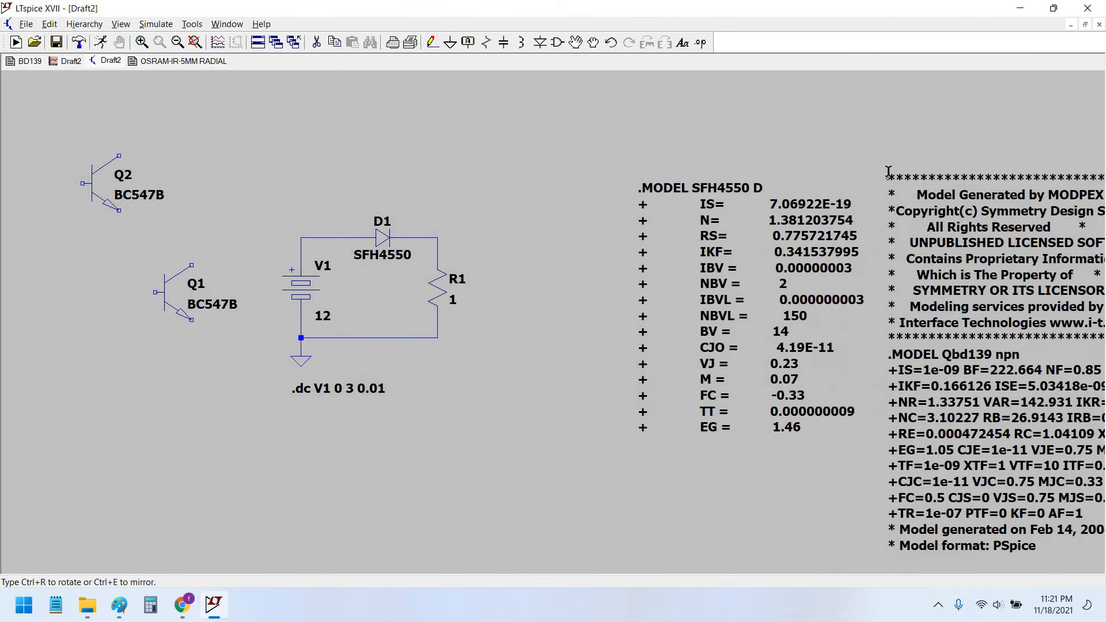
click(889, 169)
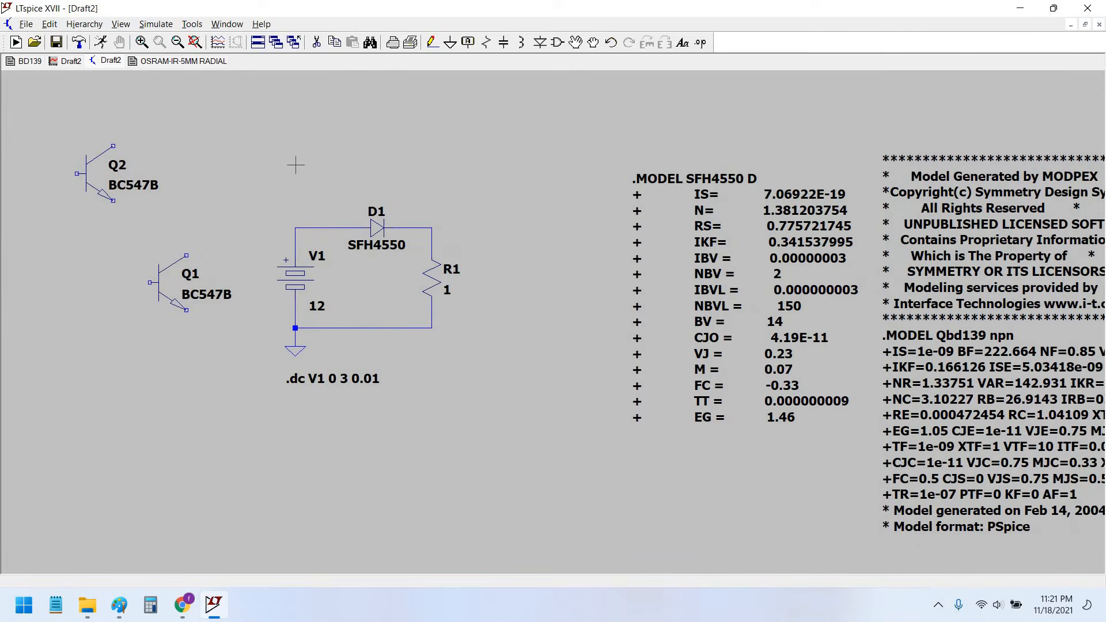
- Copy the model name Qbd139 from the pasted SPICE directive's .MODEL line and close its text editor
drag(296, 165, 343, 173)
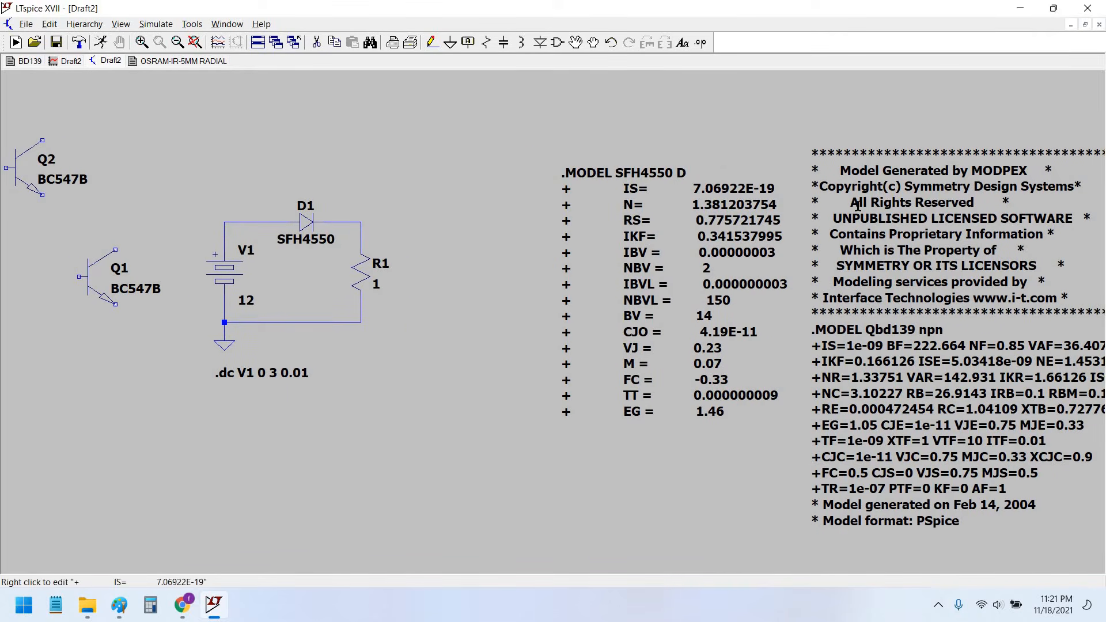
right_click(882, 333)
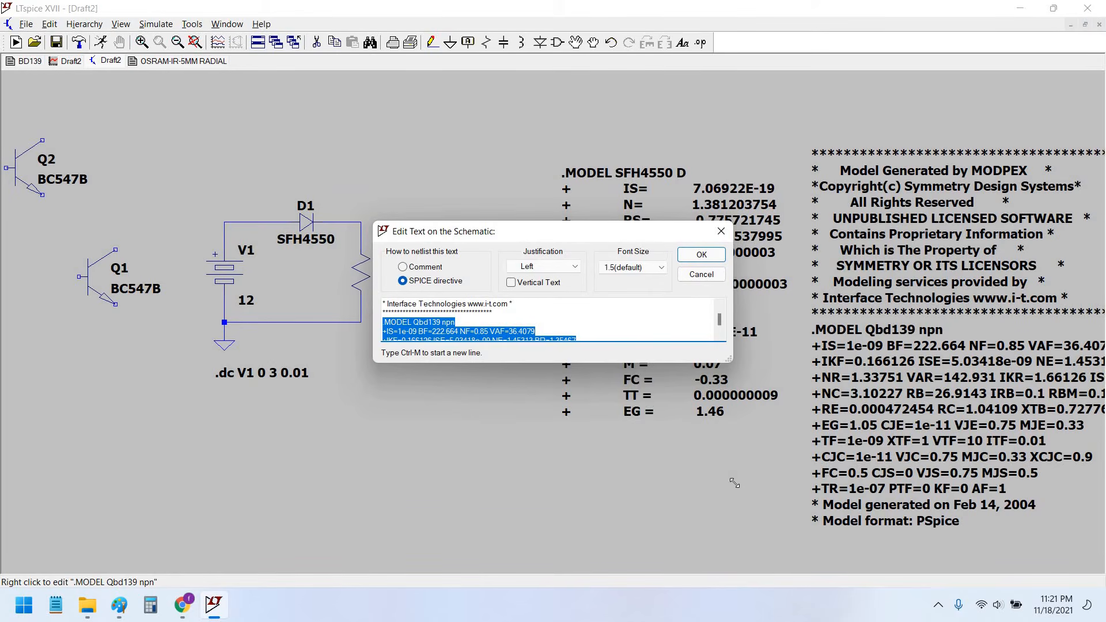
drag(734, 483, 736, 480)
scroll(507, 337, up, 2)
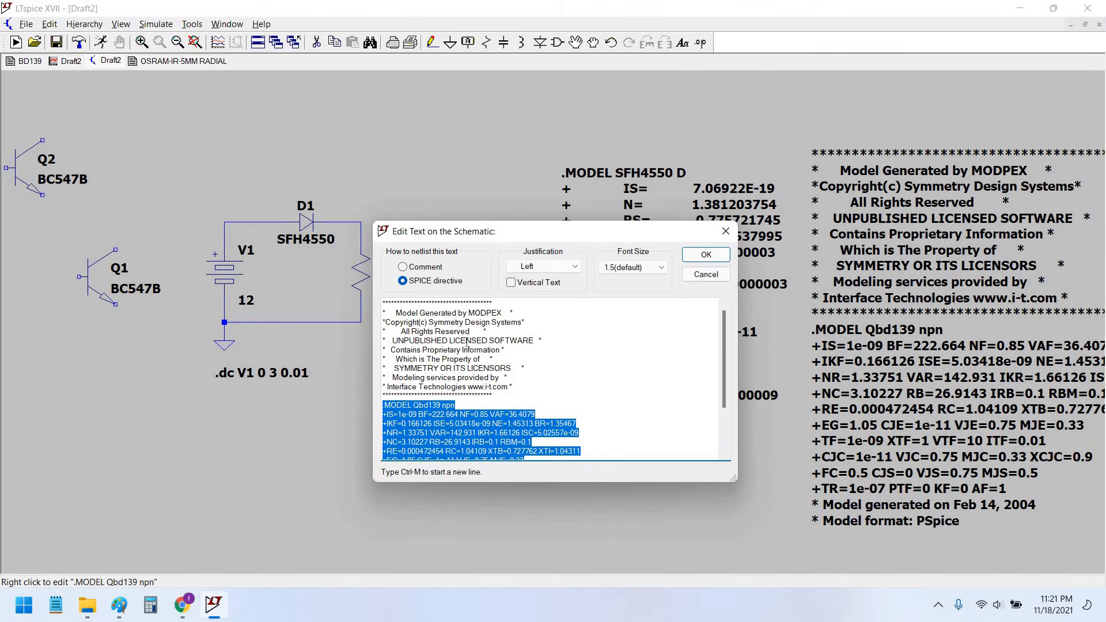
scroll(413, 368, down, 1)
click(414, 376)
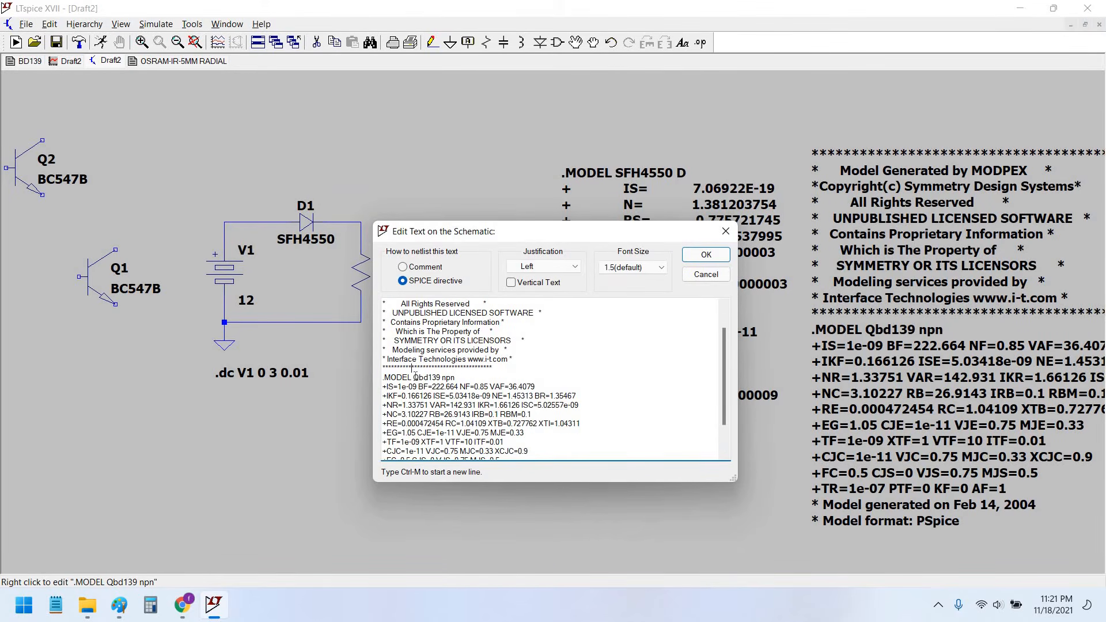
drag(413, 377, 440, 379)
right_click(421, 390)
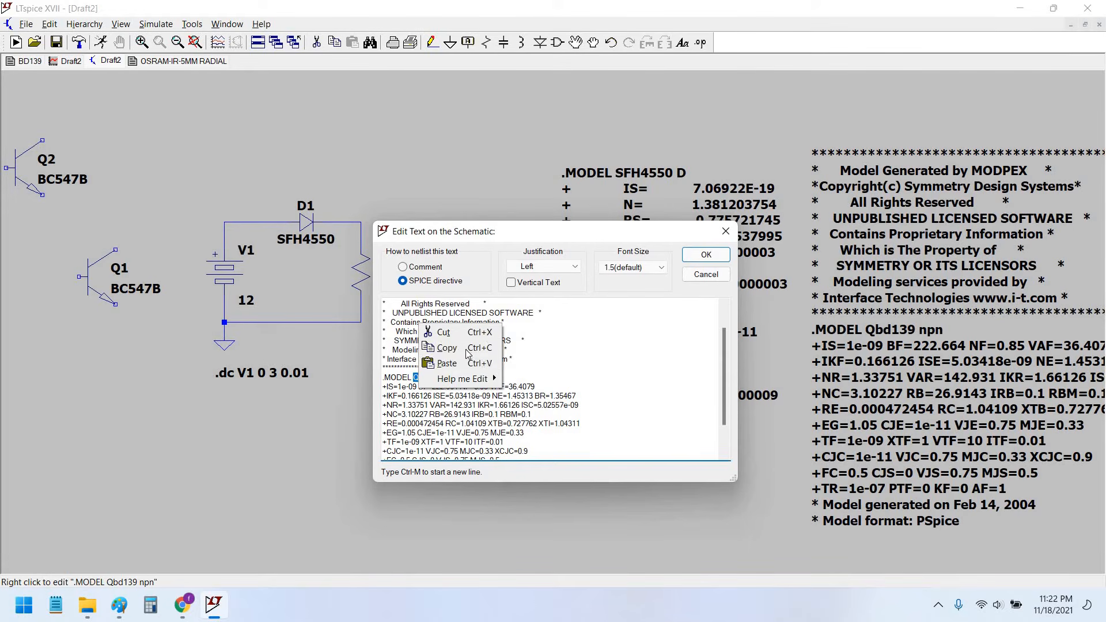
click(450, 346)
click(719, 257)
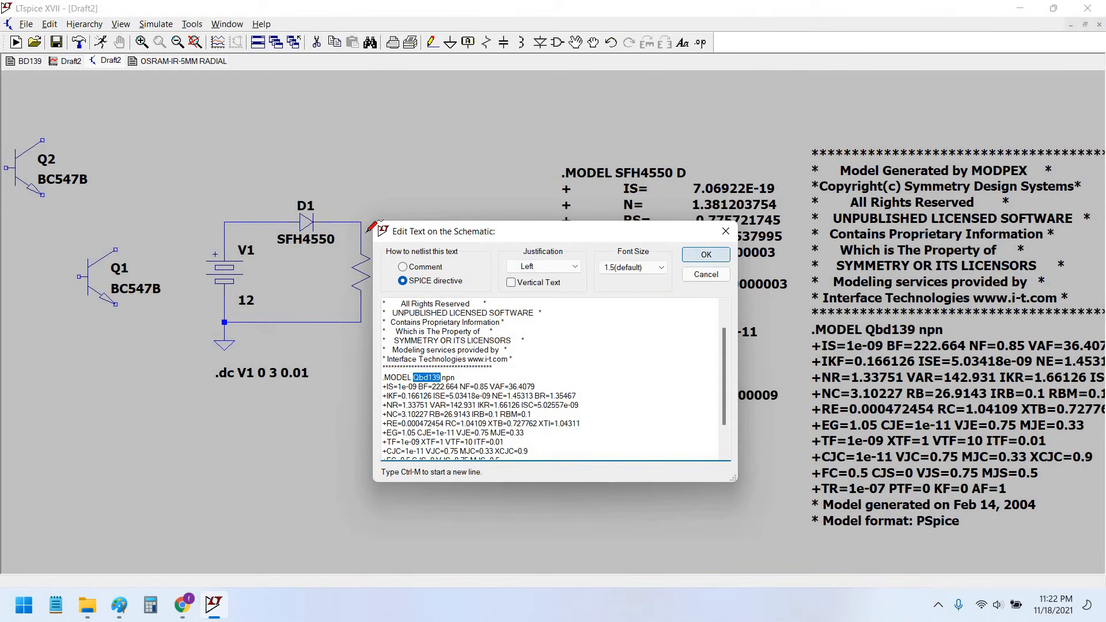
- Set the value of transistor Q2 to Qbd139
right_click(375, 176)
drag(35, 180, 208, 198)
right_click(203, 196)
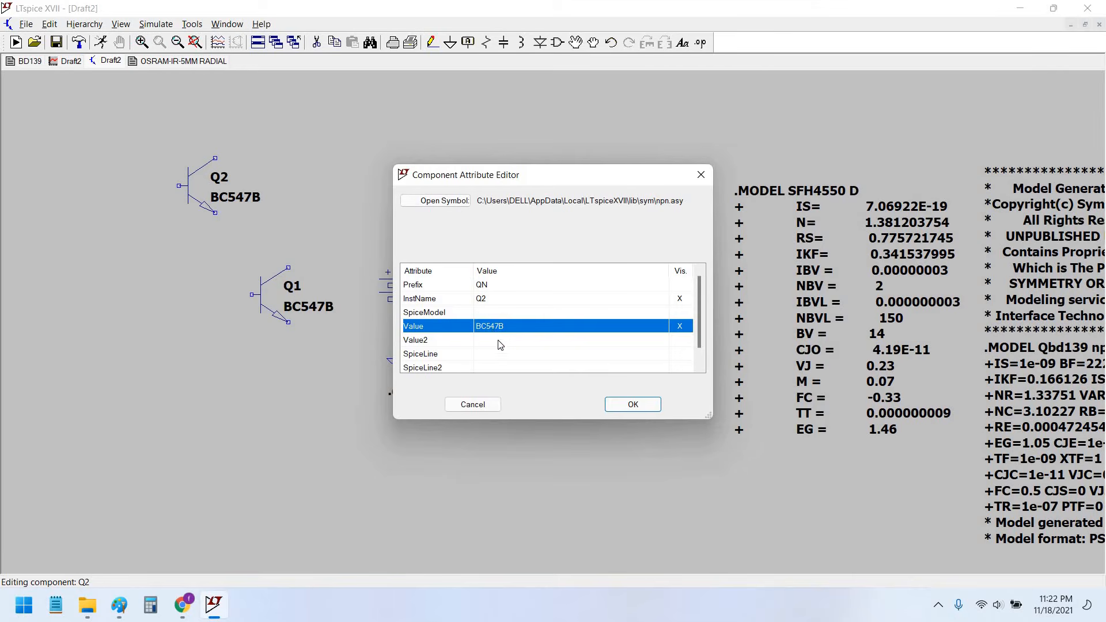
key(ctrl+v)
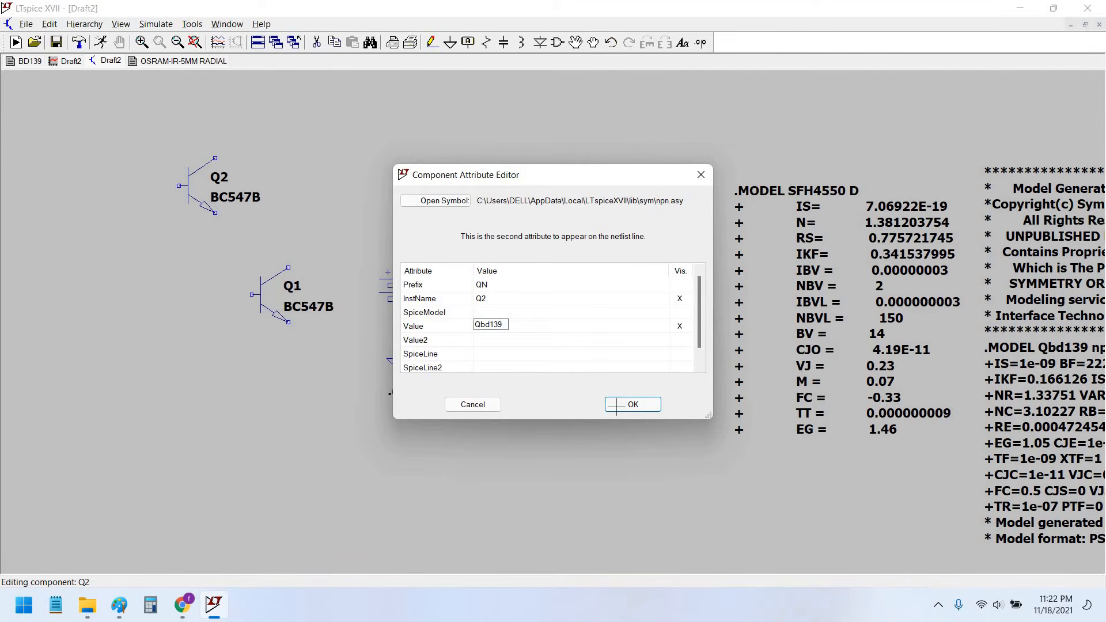
click(616, 406)
drag(297, 305, 304, 312)
drag(223, 203, 164, 164)
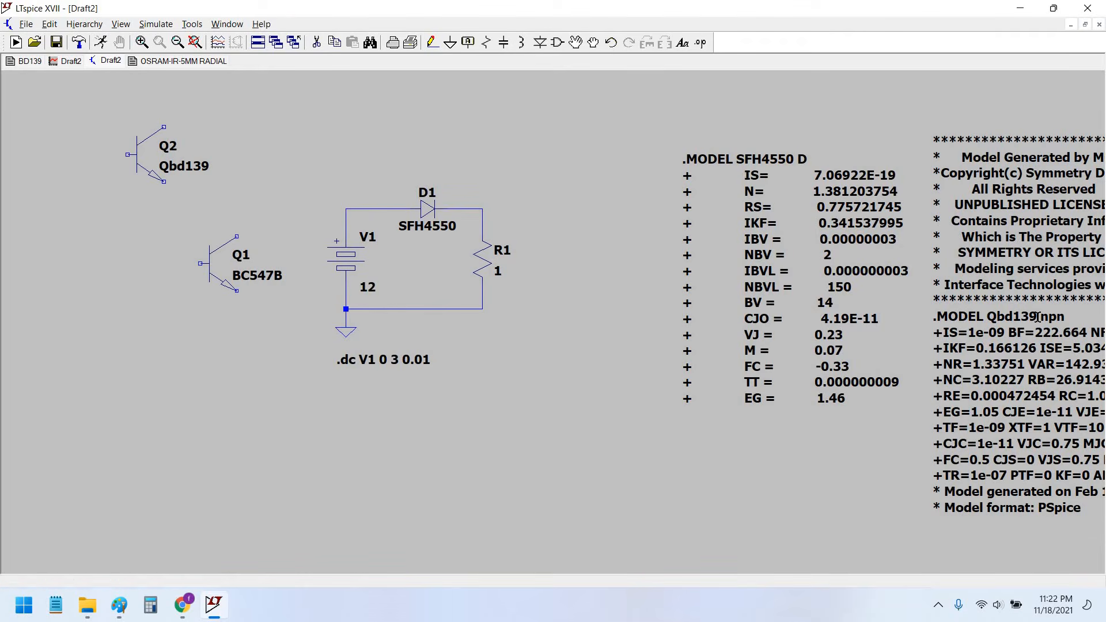
- Move diode D1 out of the test circuit, rotate it vertical with the cathode down, and place it above V1
drag(360, 165, 466, 190)
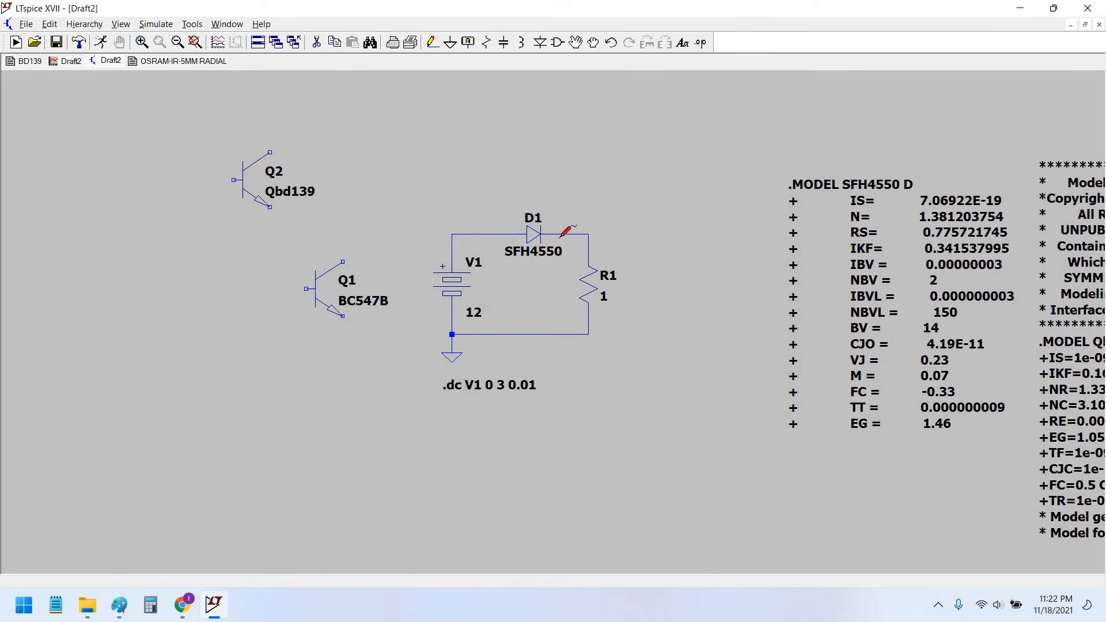
click(577, 45)
click(535, 233)
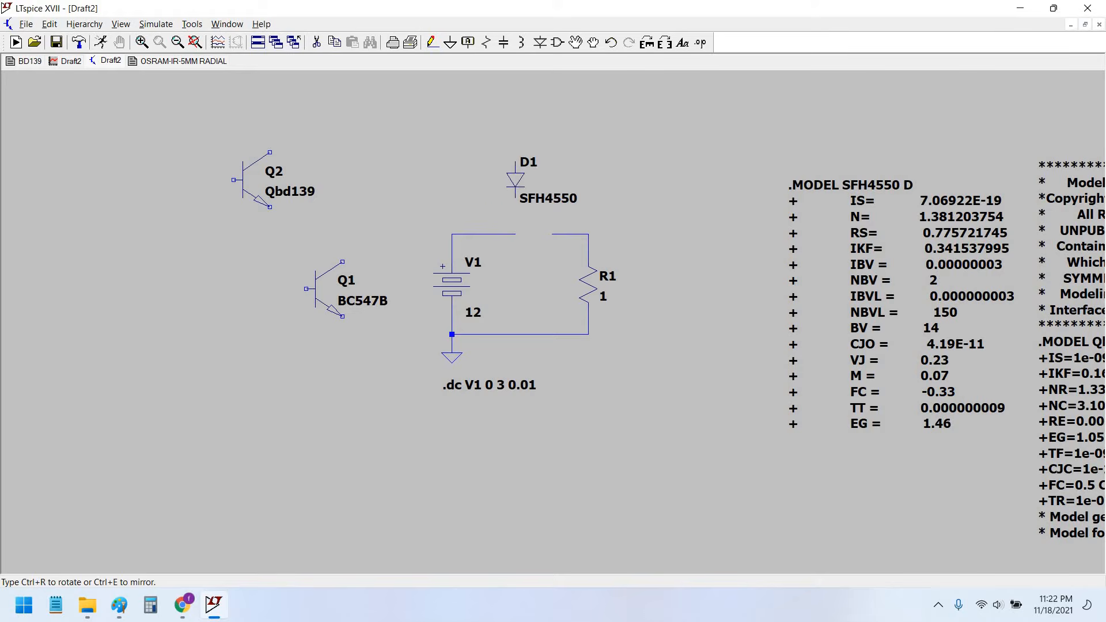
key(ctrl+r)
click(426, 210)
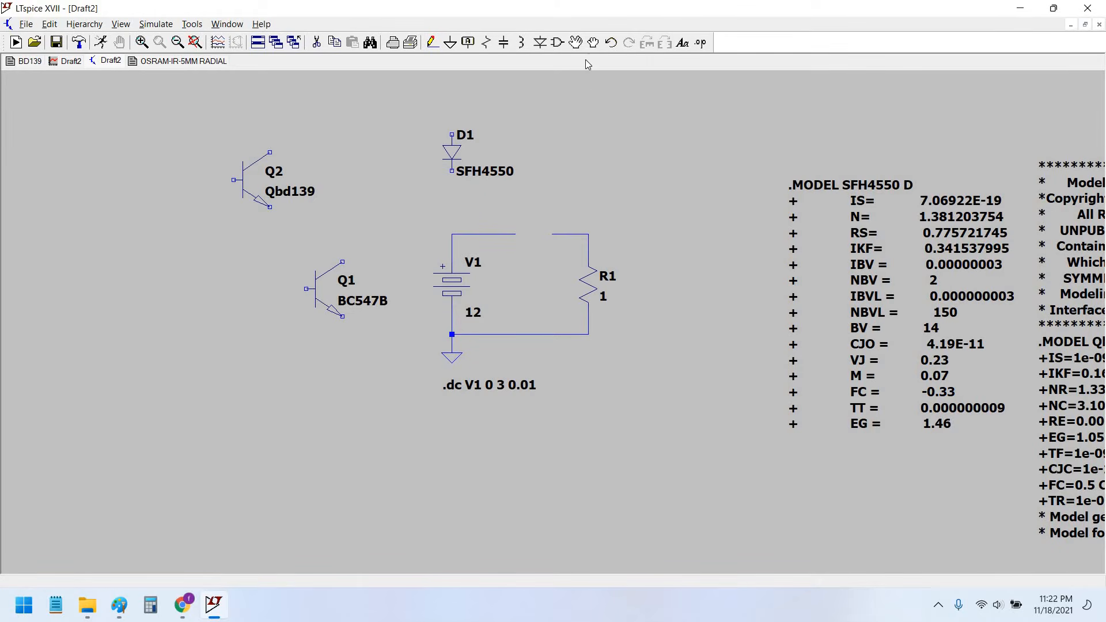
- Move the remaining V1 and R1 test circuit with its .dc directive down, clearing space below D1
click(595, 45)
drag(422, 220, 662, 454)
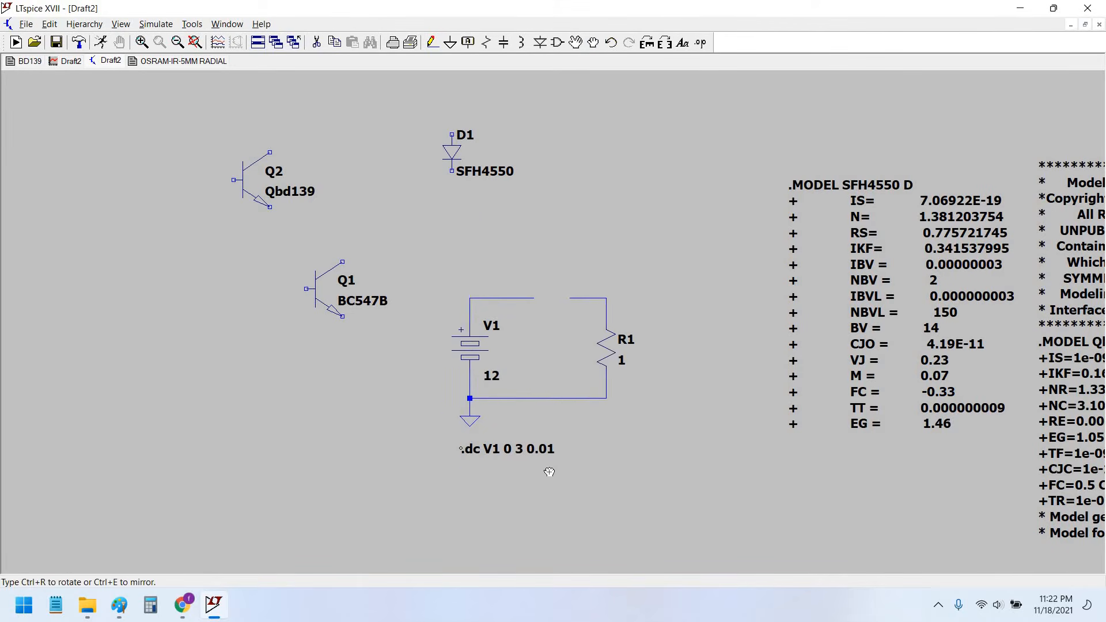
click(542, 534)
- Place transistor Q1 directly below D1 and move resistor R1 out of the test circuit to below Q1's emitter
click(315, 299)
click(419, 238)
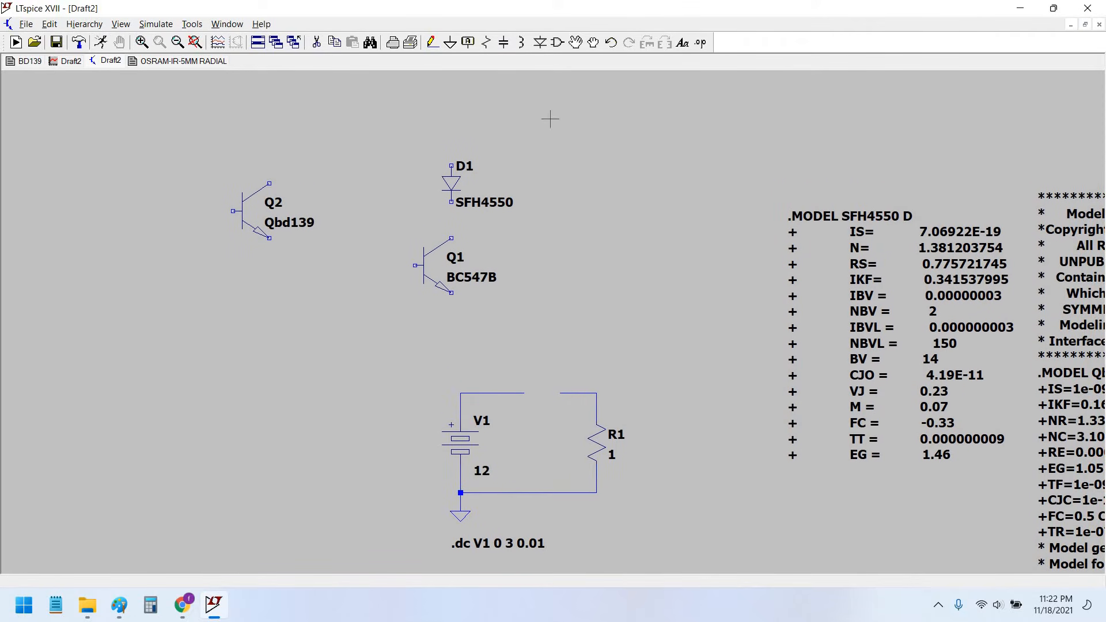
click(593, 42)
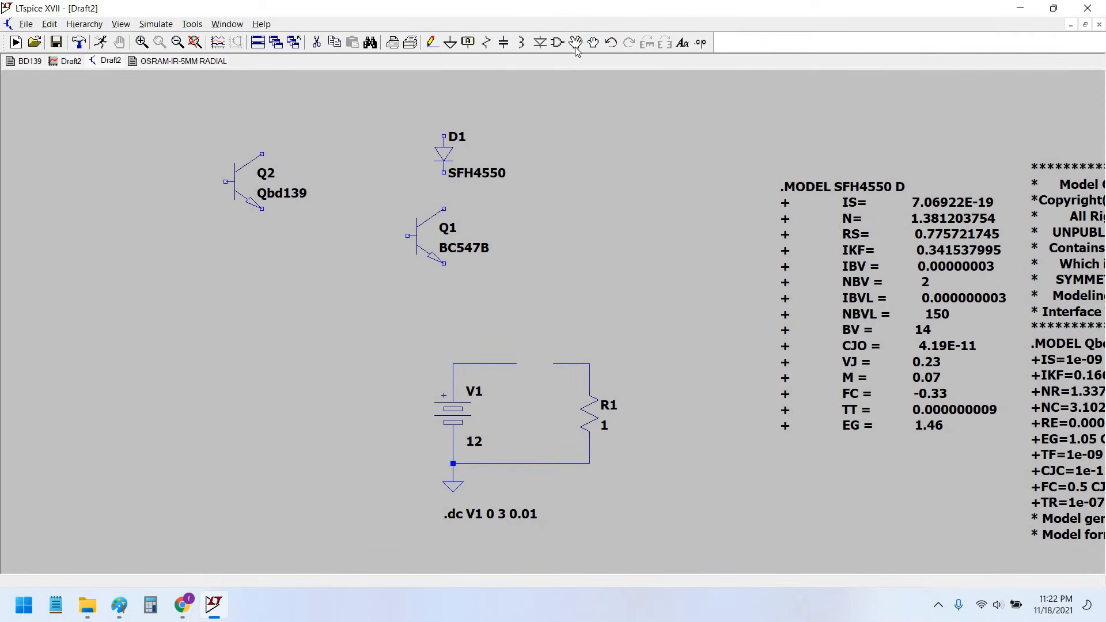
click(588, 419)
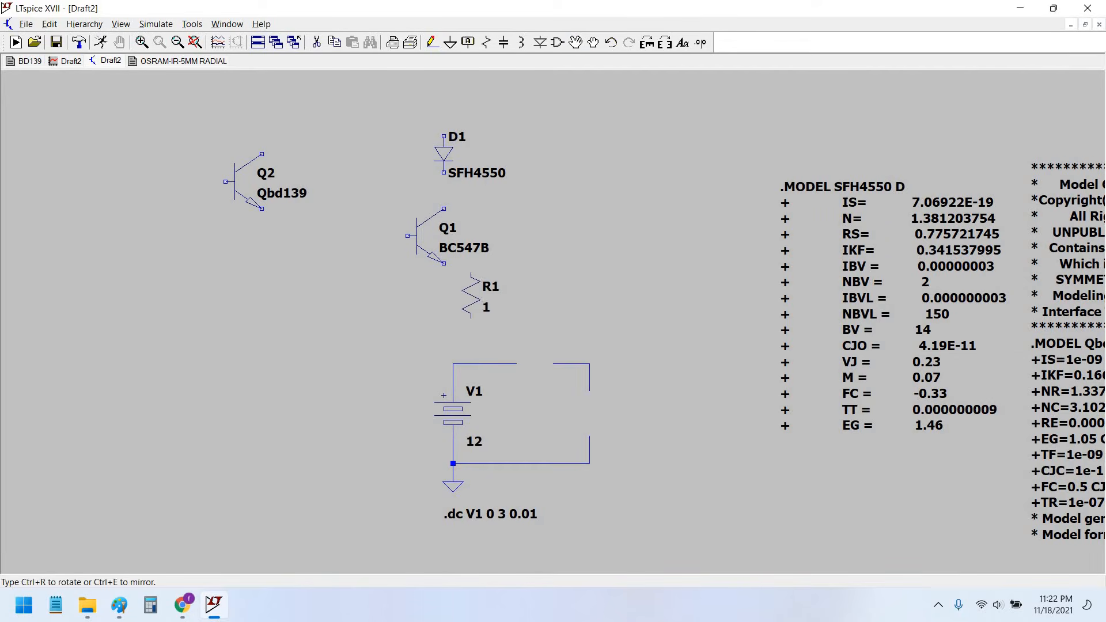
click(525, 293)
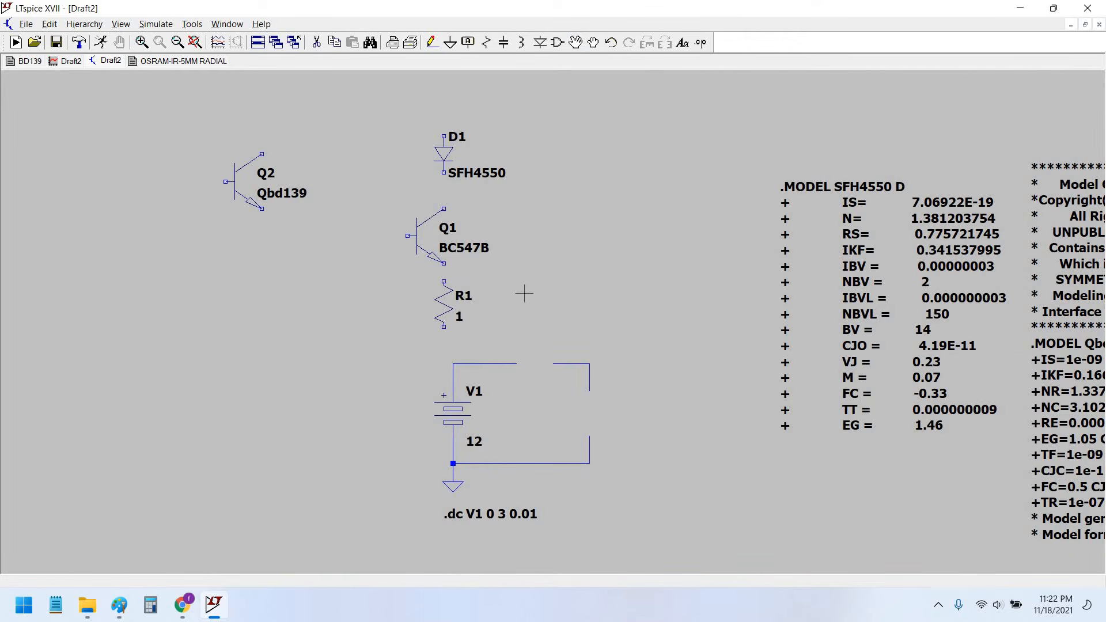
click(575, 46)
click(453, 409)
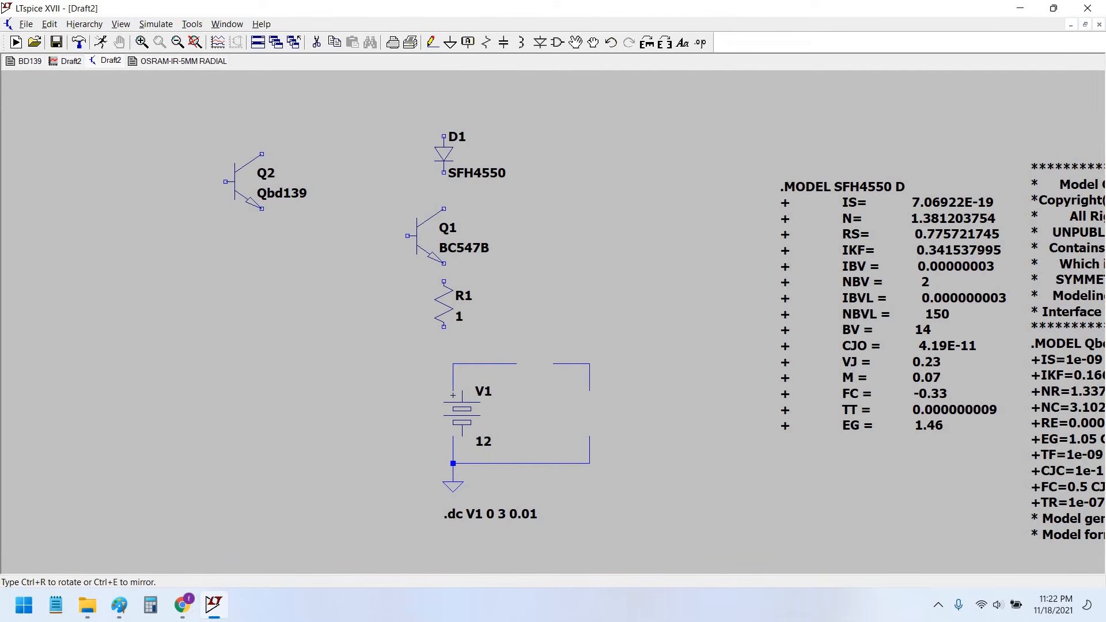
click(453, 410)
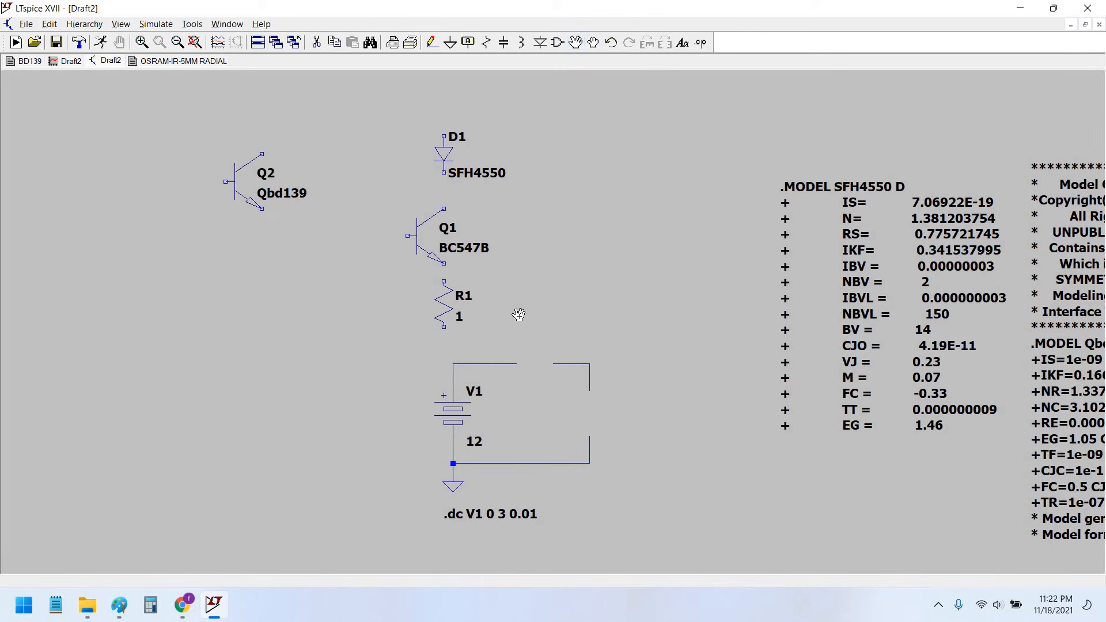
click(453, 409)
click(361, 411)
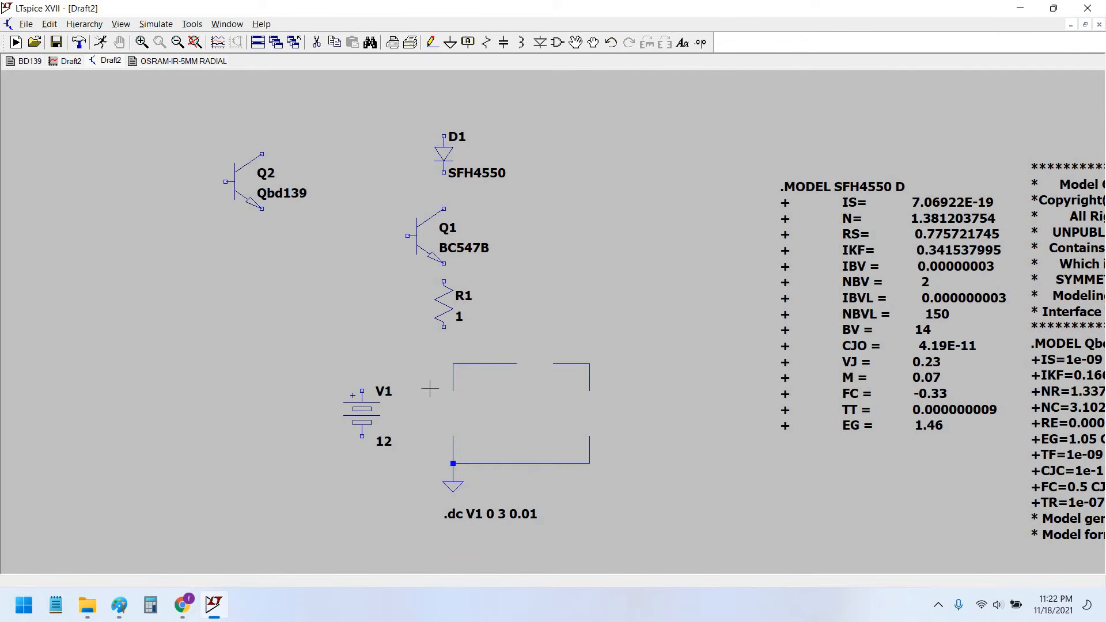
drag(332, 199, 345, 218)
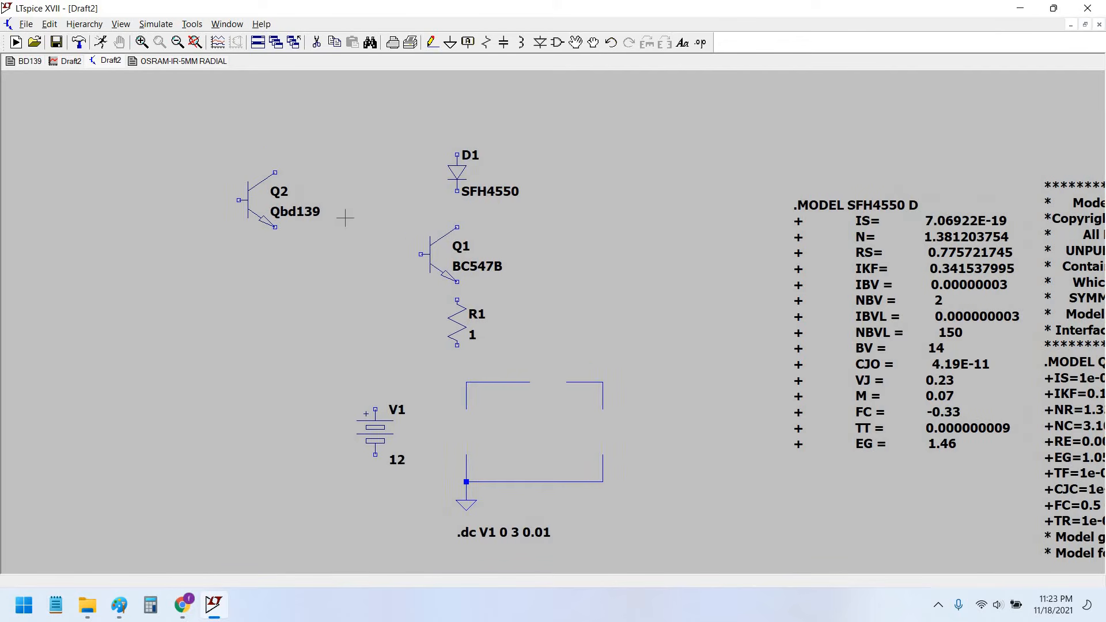
click(376, 431)
click(415, 412)
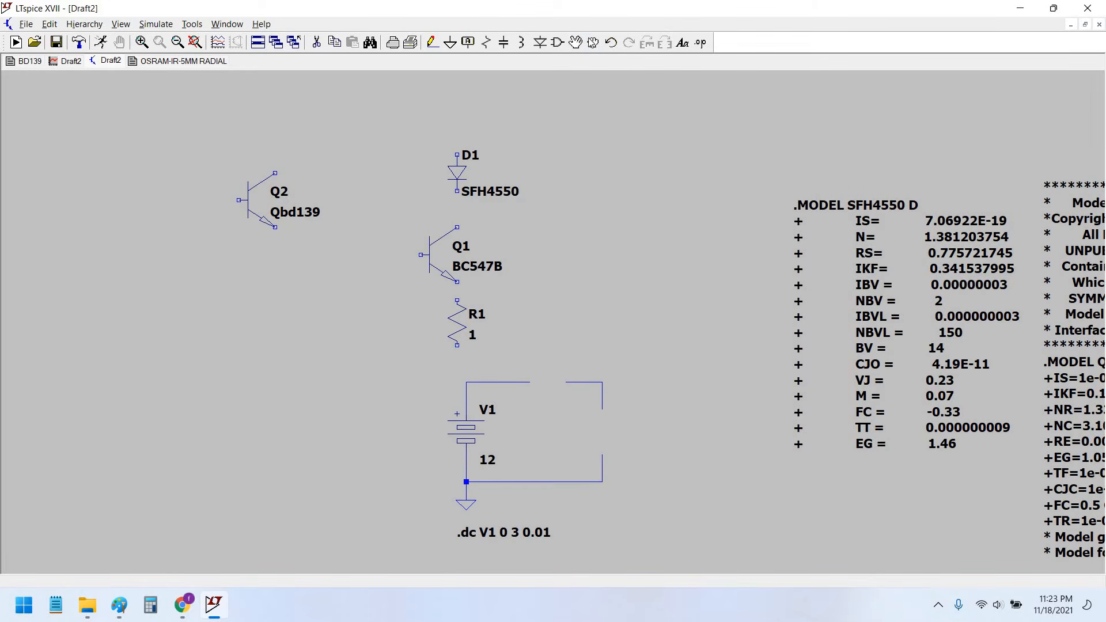
click(594, 45)
click(466, 432)
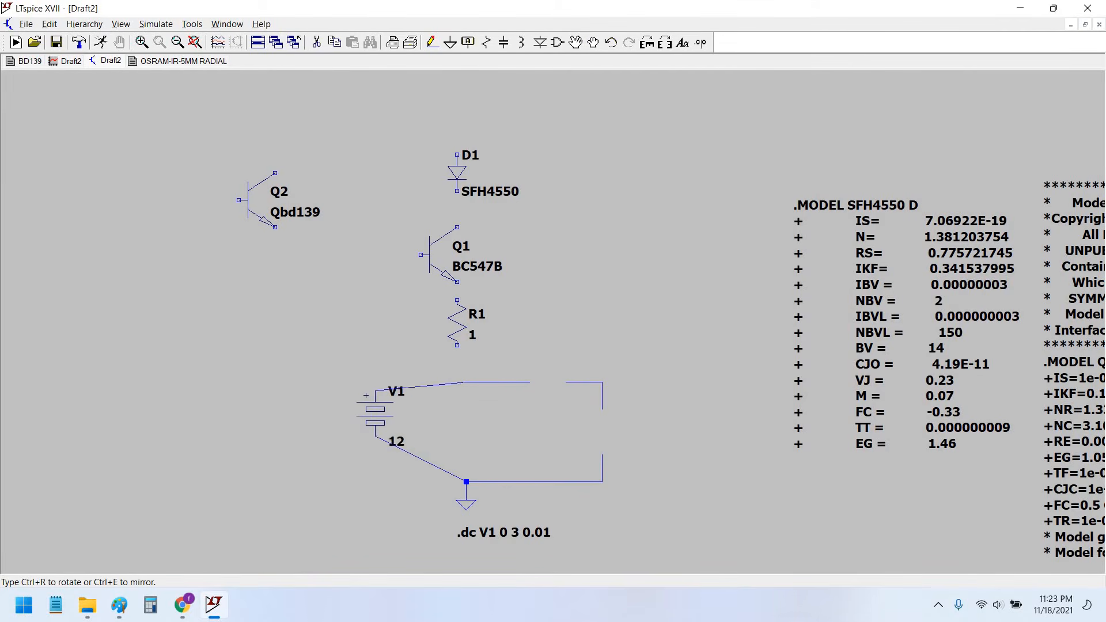
key(Escape)
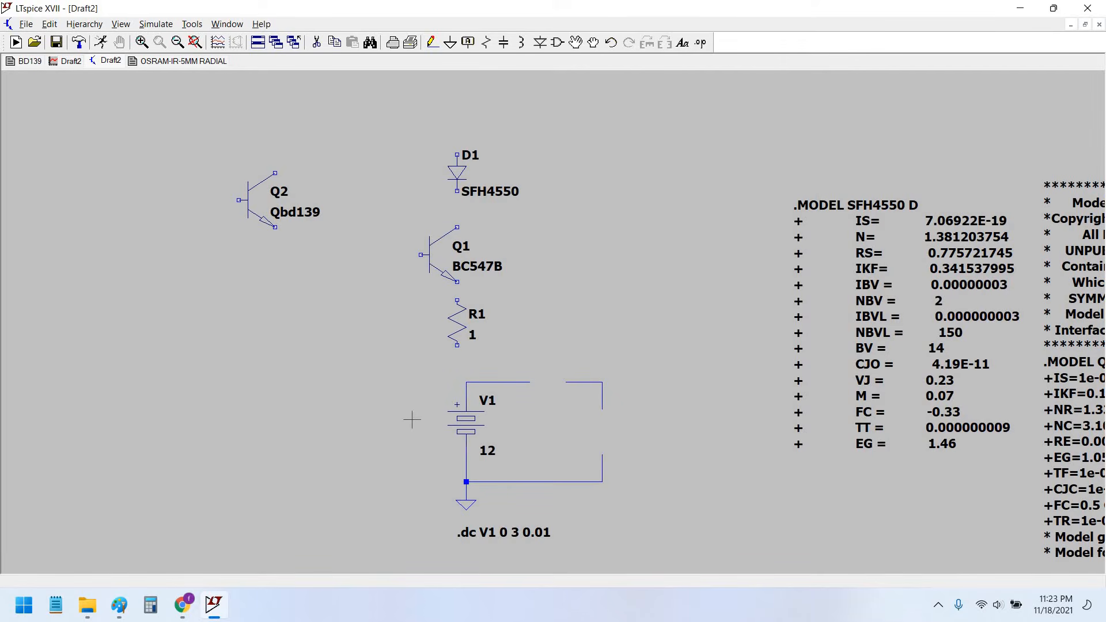
- Move source V1 out of the test circuit to below Q2 and delete the leftover test-circuit wires and ground
click(573, 46)
click(254, 329)
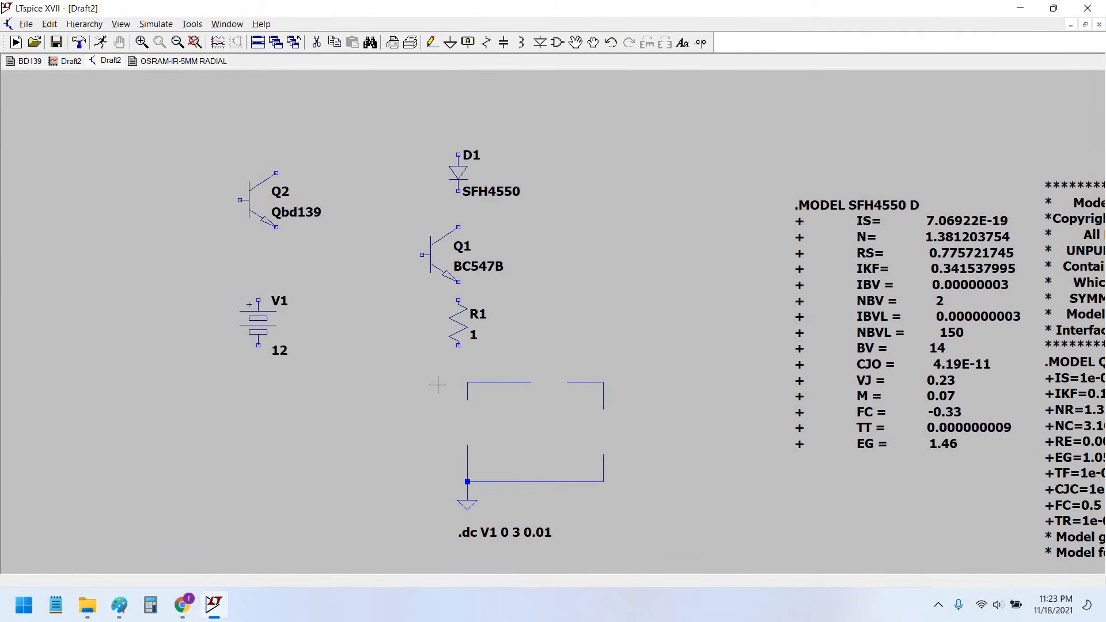
key(Delete)
drag(440, 376, 626, 510)
key(Escape)
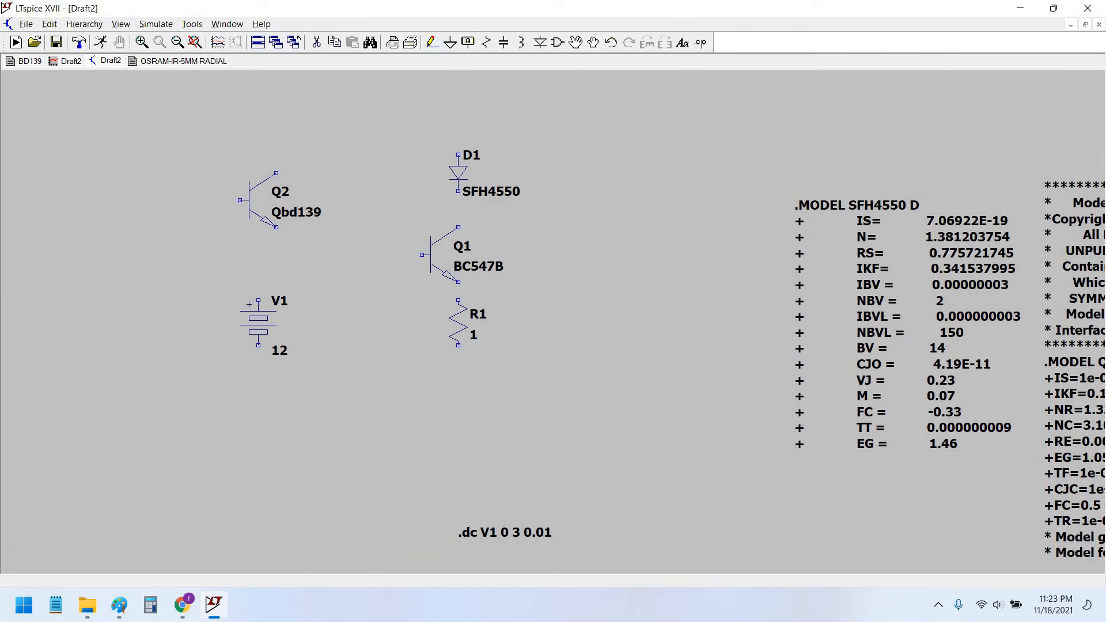
- Wire the top of R1 to Q1's emitter and Q1's collector to the cathode of D1
click(432, 42)
click(458, 300)
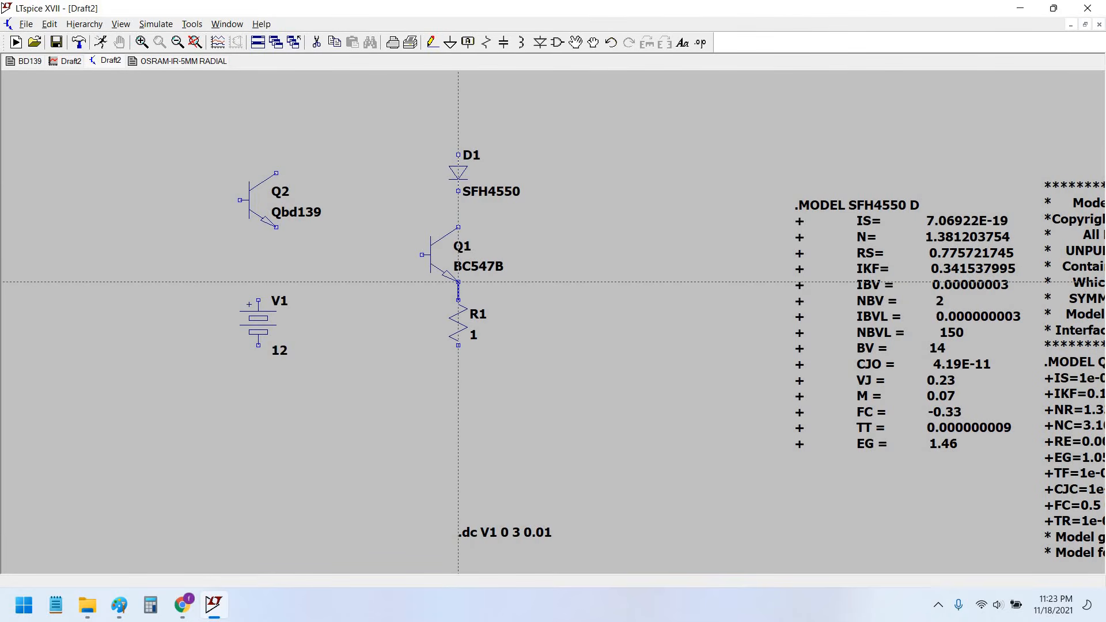
click(459, 282)
click(459, 227)
click(459, 191)
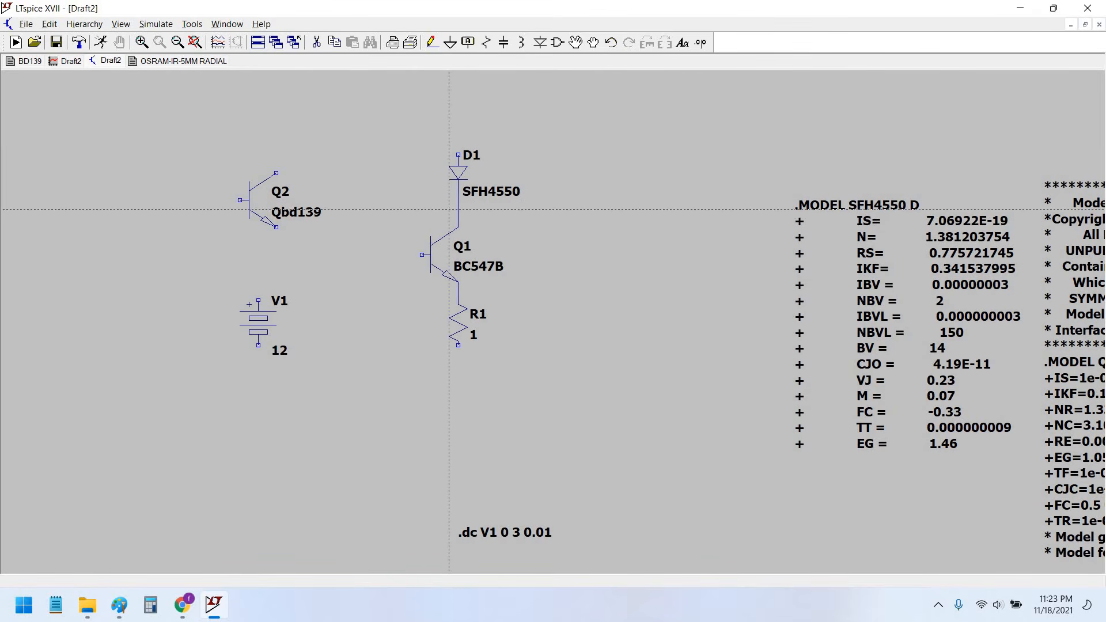
key(Escape)
- Mirror transistor Q2 and place it between V1 and Q1 with its base facing the D1–Q1 wire
click(591, 44)
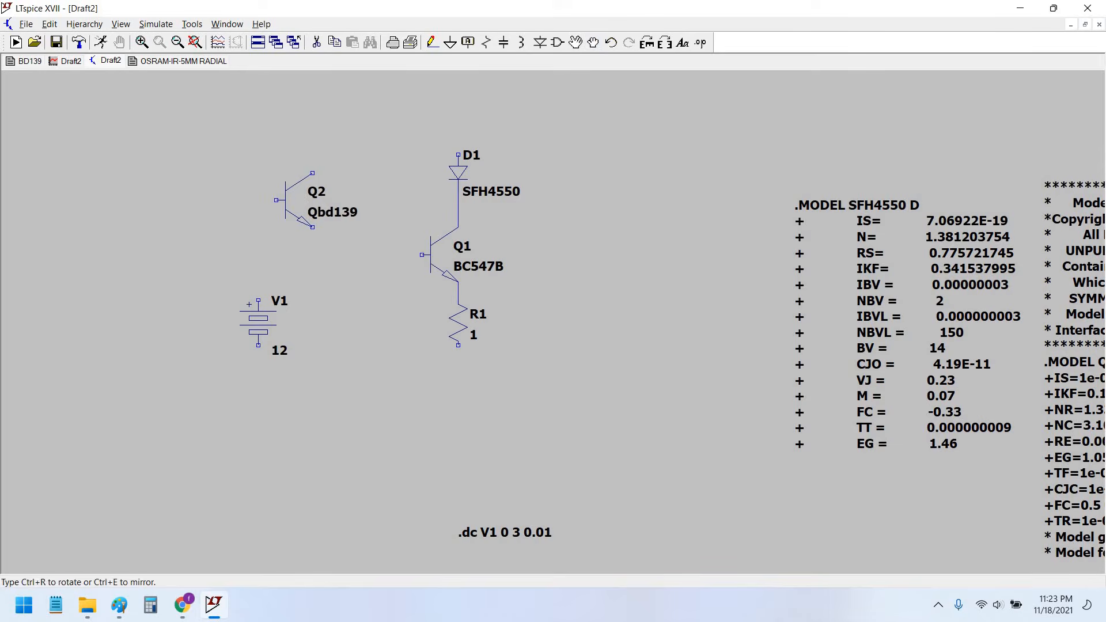
key(ctrl+e)
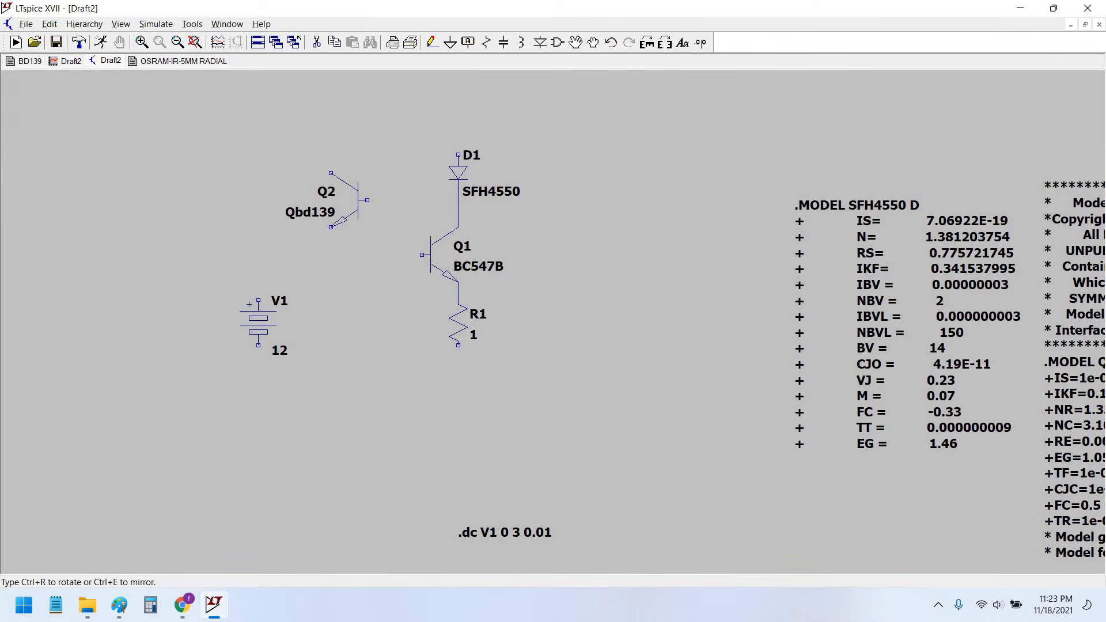
click(414, 168)
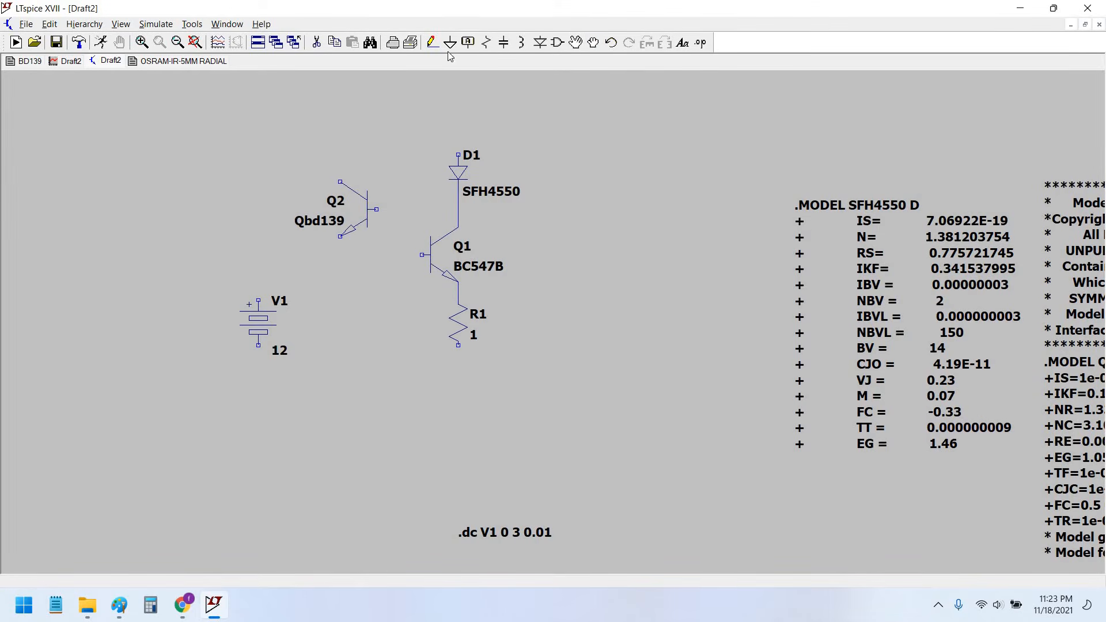
- Wire Q2's base to the node between D1 and Q1's collector
key(F3)
click(459, 210)
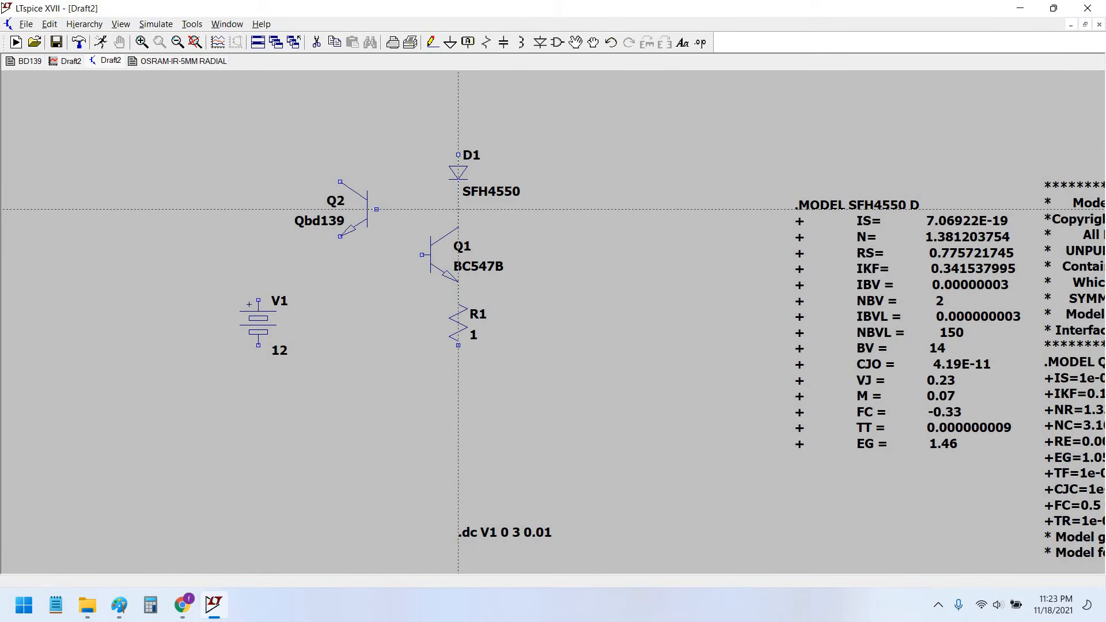
click(376, 209)
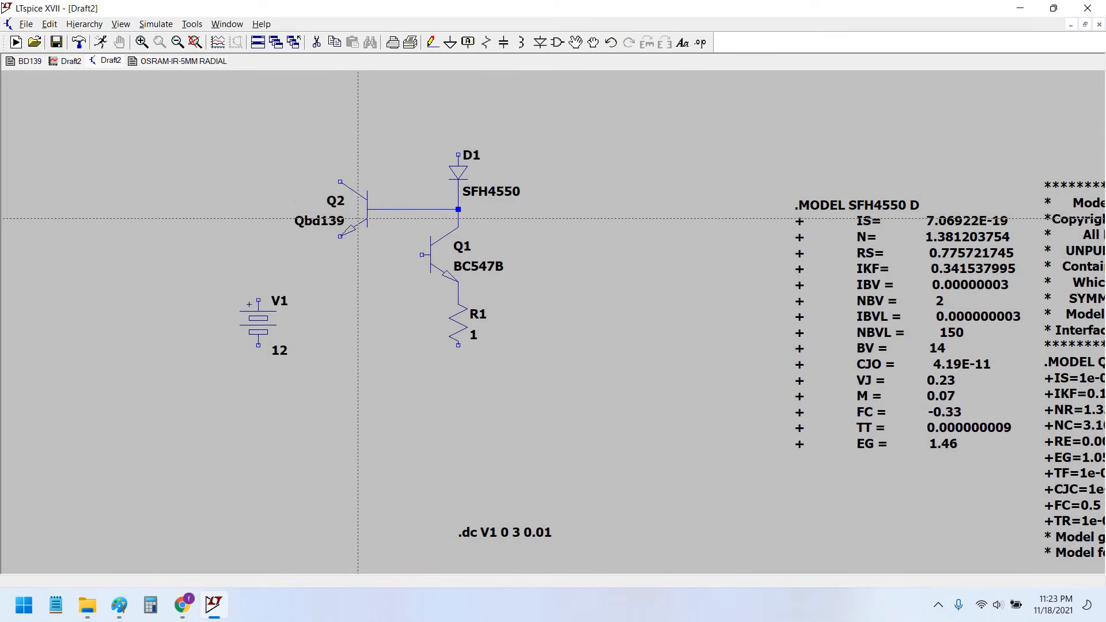
- Place resistor R2 vertically above Q2's collector and set its resistance to 2.2k
click(486, 42)
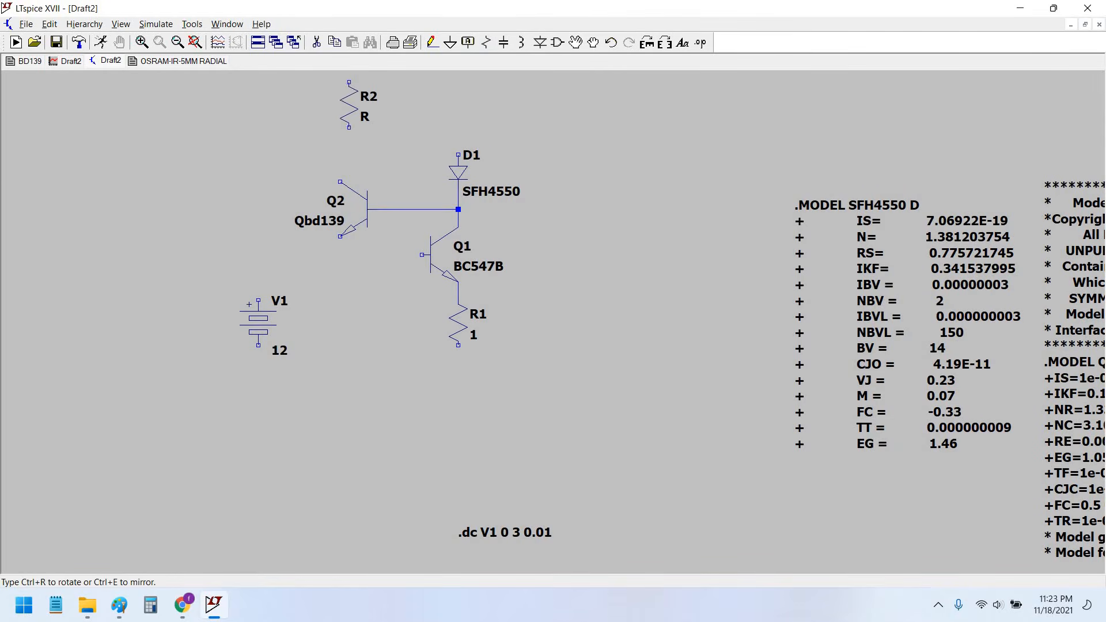
click(340, 132)
key(Escape)
drag(434, 254, 437, 356)
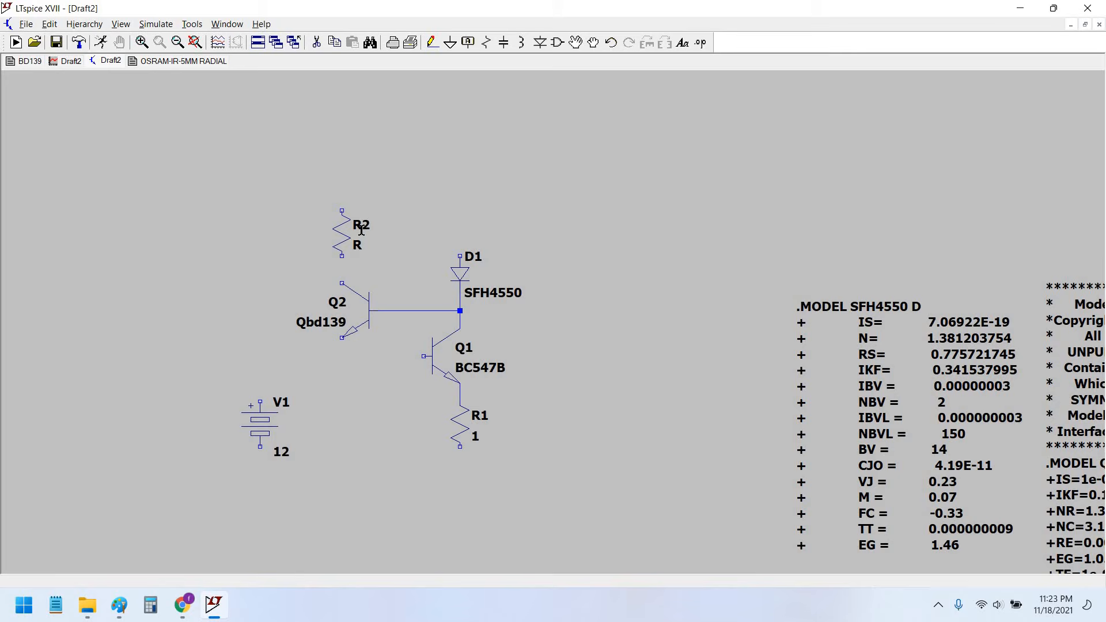
right_click(366, 259)
text(2.2)
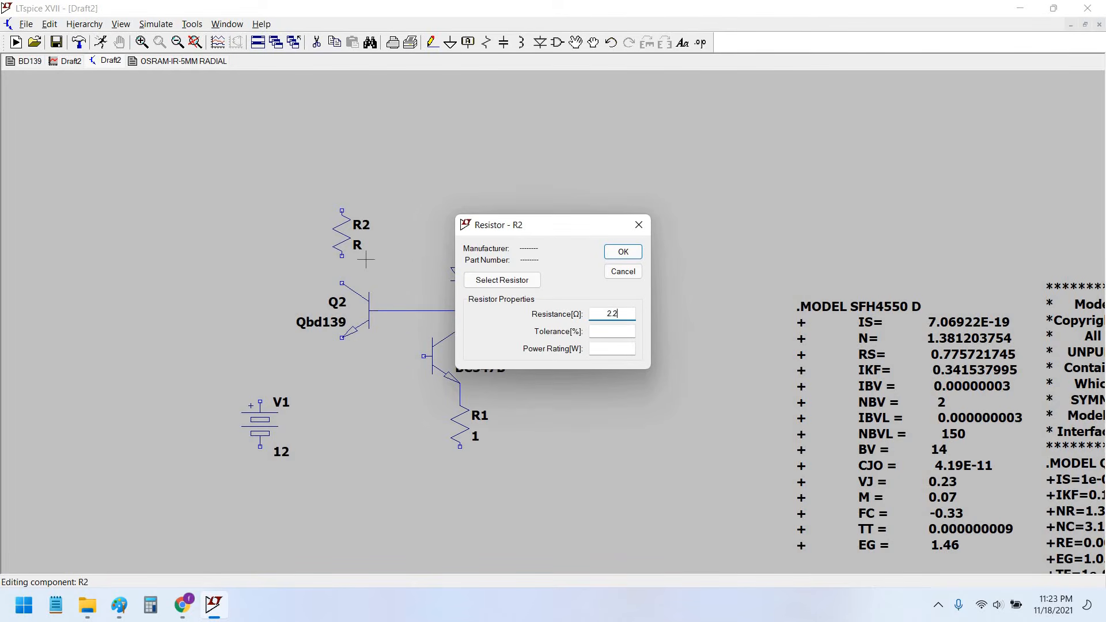
text(k)
key(Return)
- Remove the wire between Q2's base and the D1–Q1 node, and try moving Q2 lower
drag(430, 154, 440, 121)
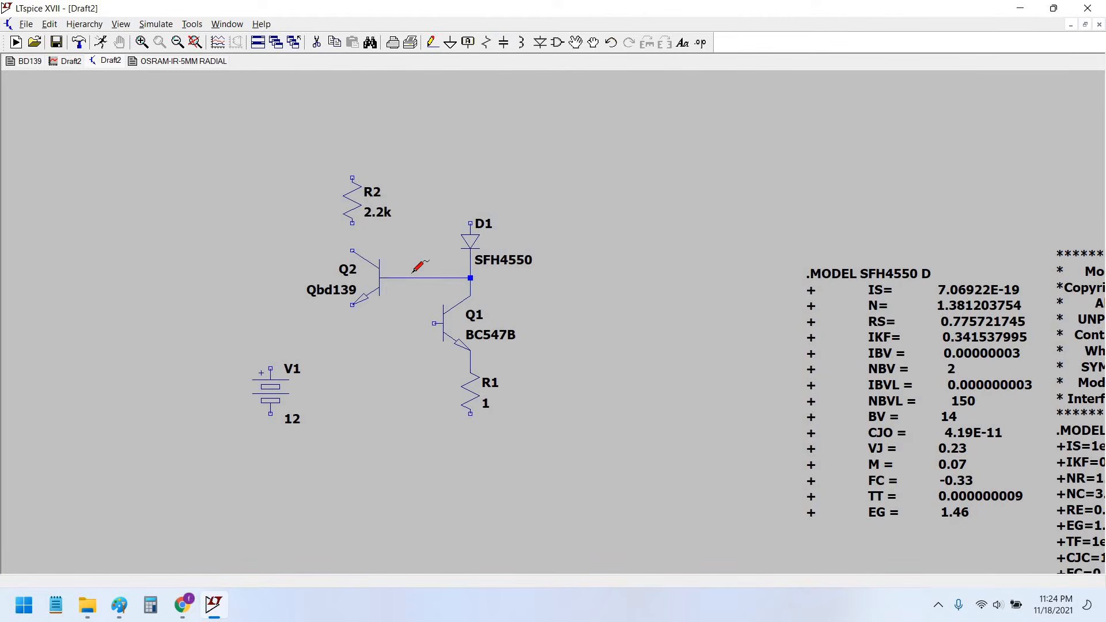
click(610, 43)
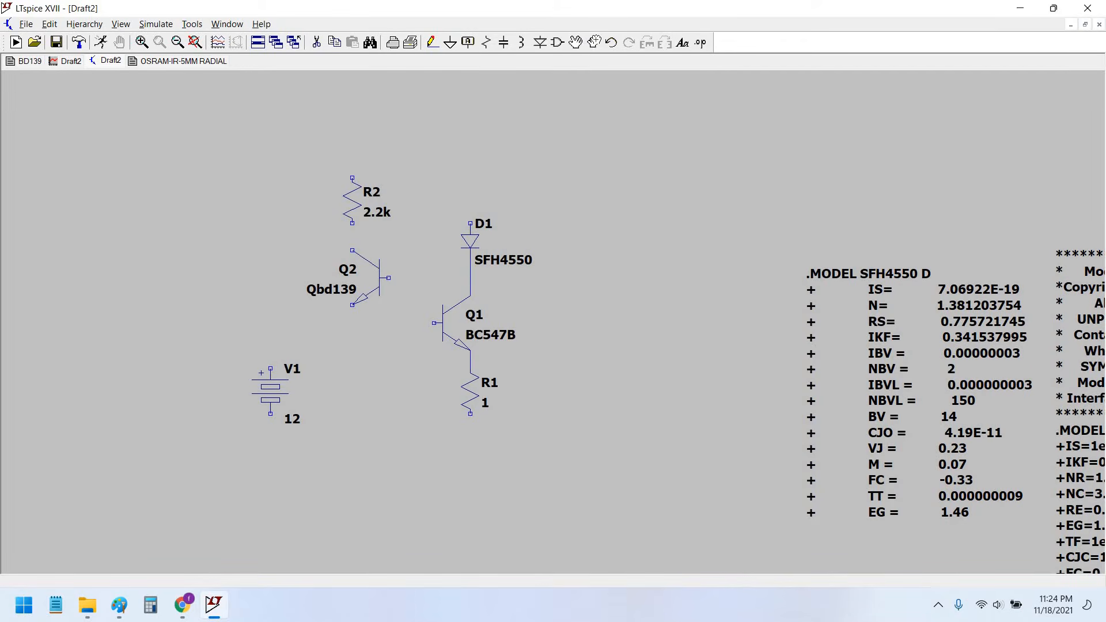
click(594, 42)
click(372, 279)
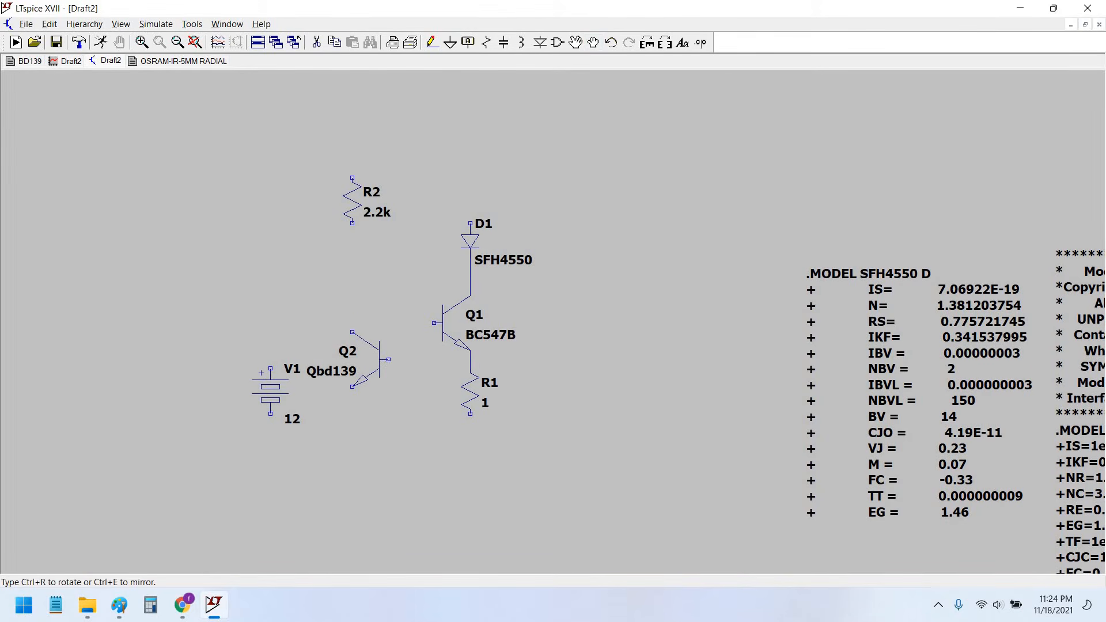
key(Escape)
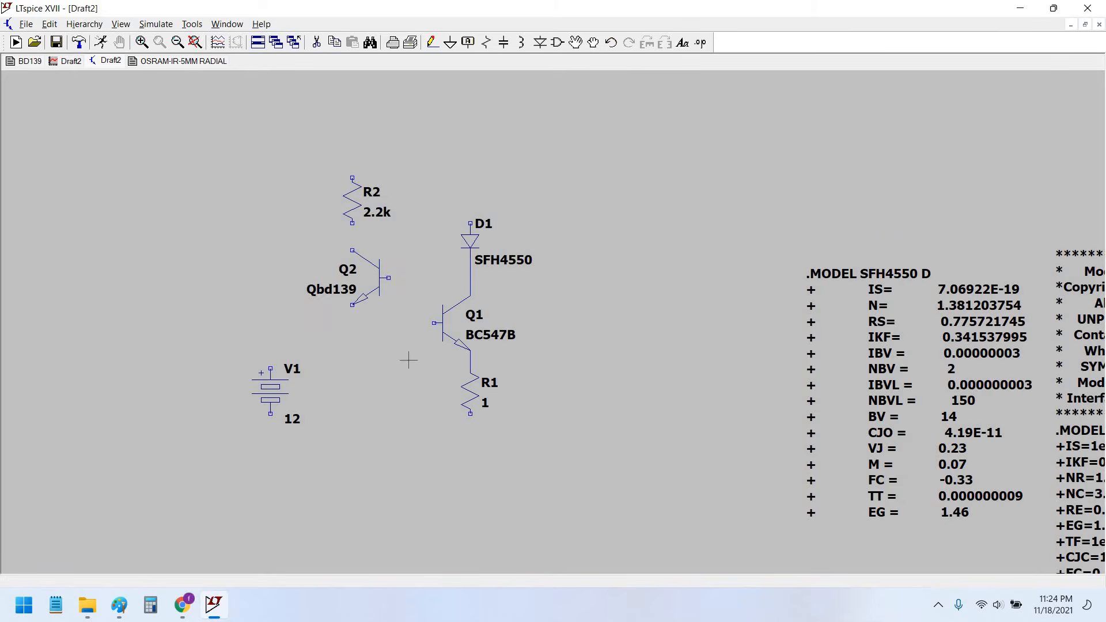
- Wire D1's anode up and across to the upper end of R2
drag(476, 327, 494, 308)
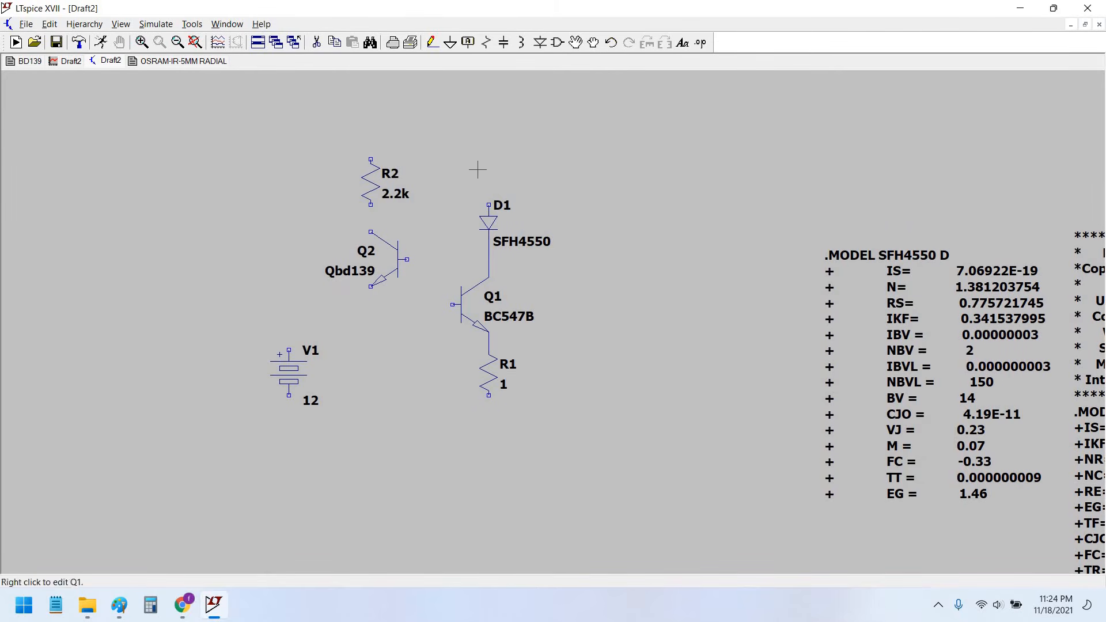
click(432, 43)
click(489, 204)
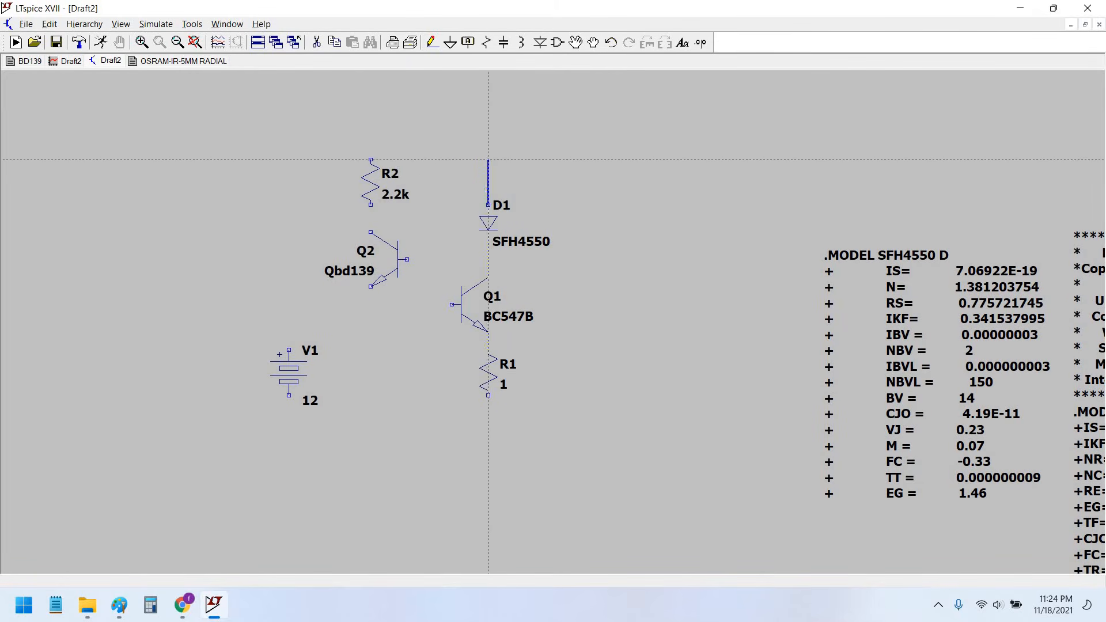
click(370, 151)
click(370, 159)
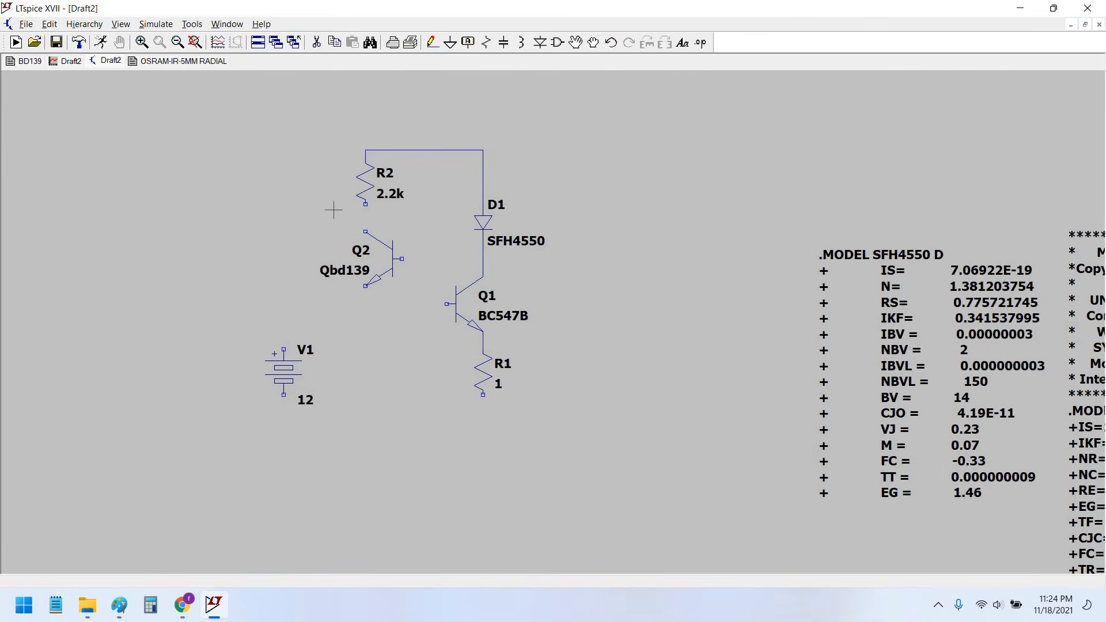
drag(335, 212, 333, 209)
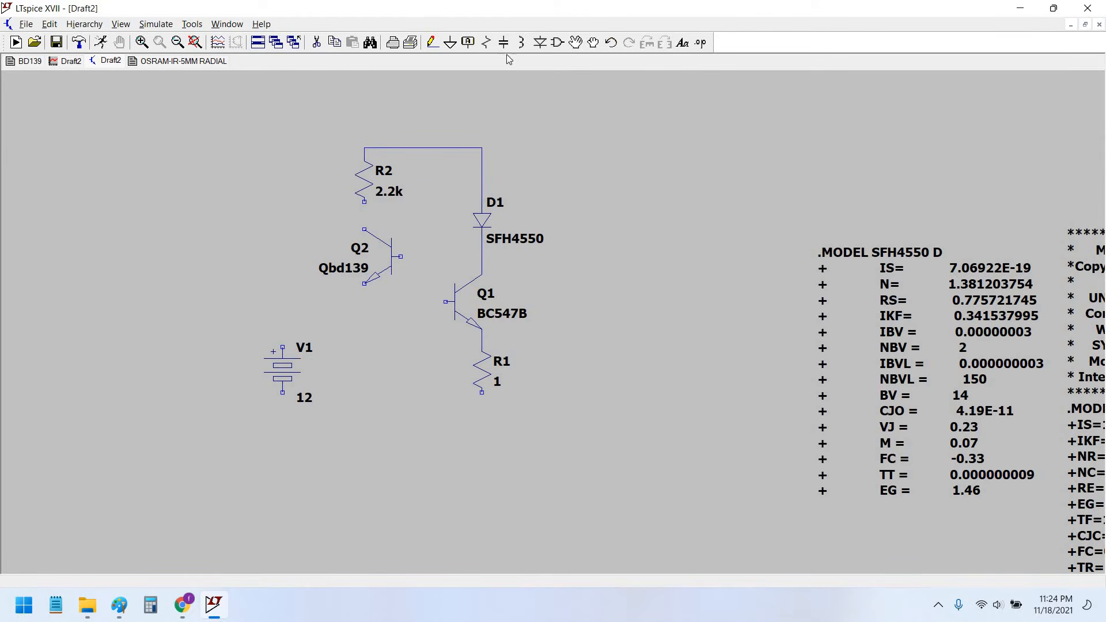
- Move V1 up beside Q2 and wire its positive terminal to the junction above R2
click(312, 370)
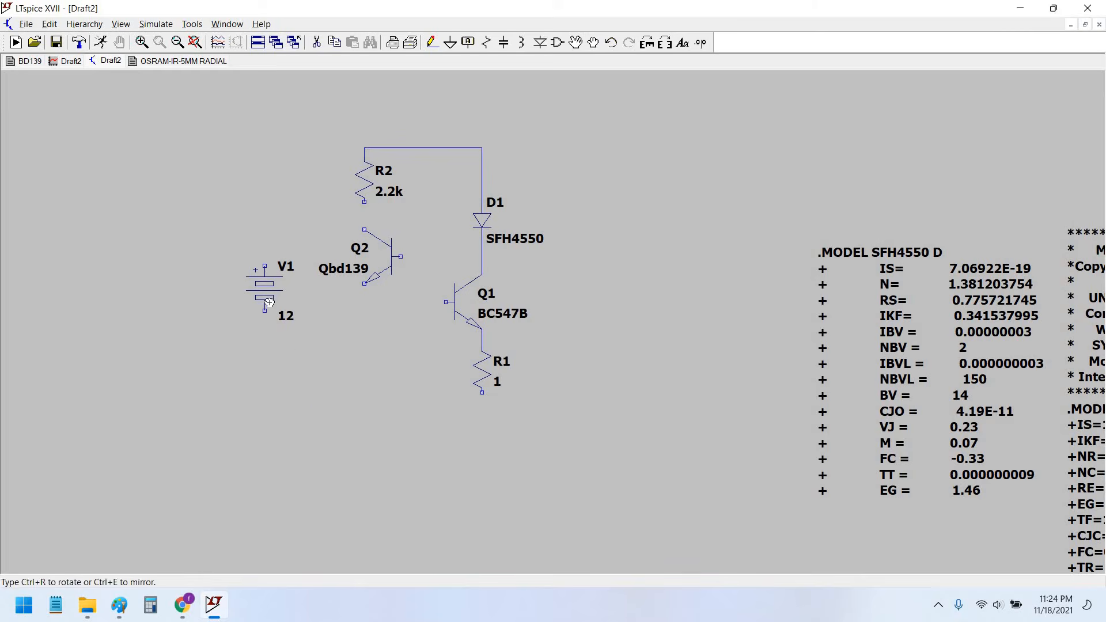
click(294, 288)
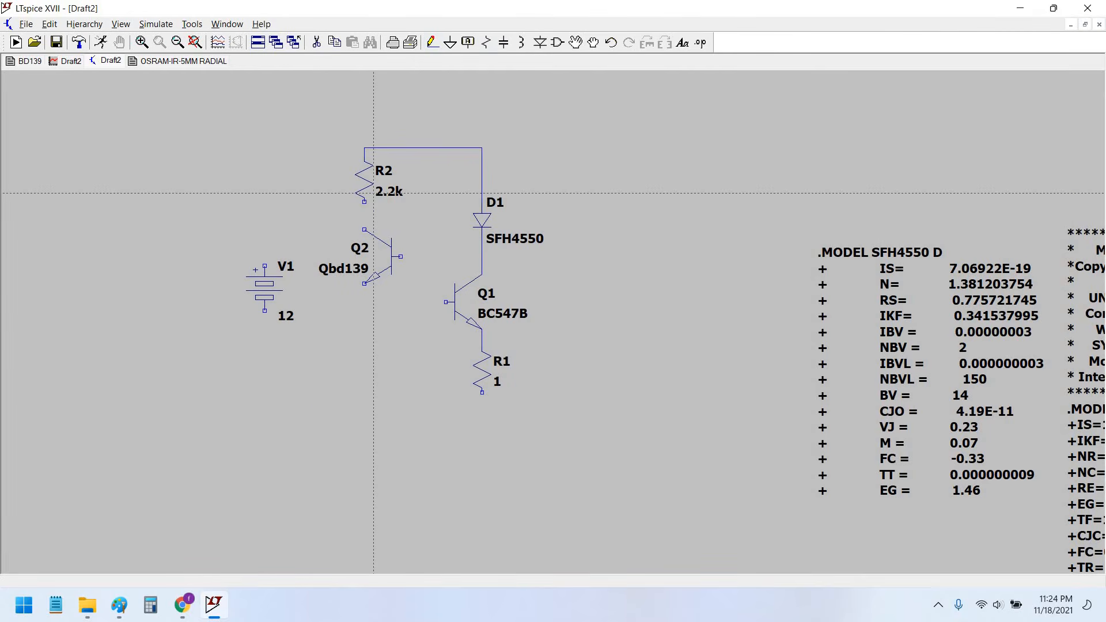
click(264, 266)
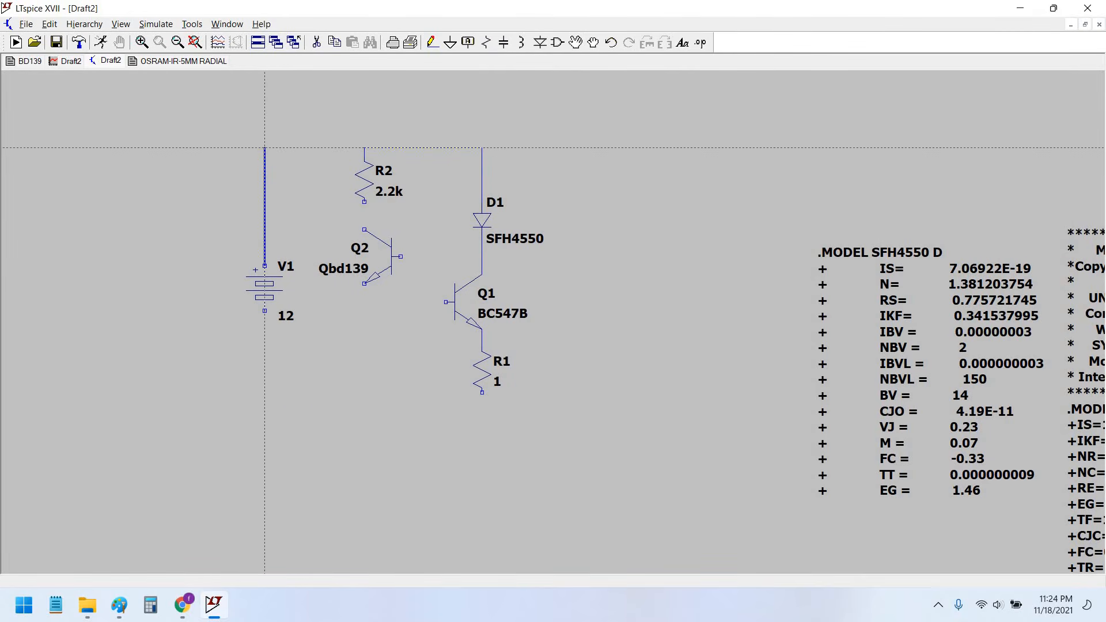
click(365, 148)
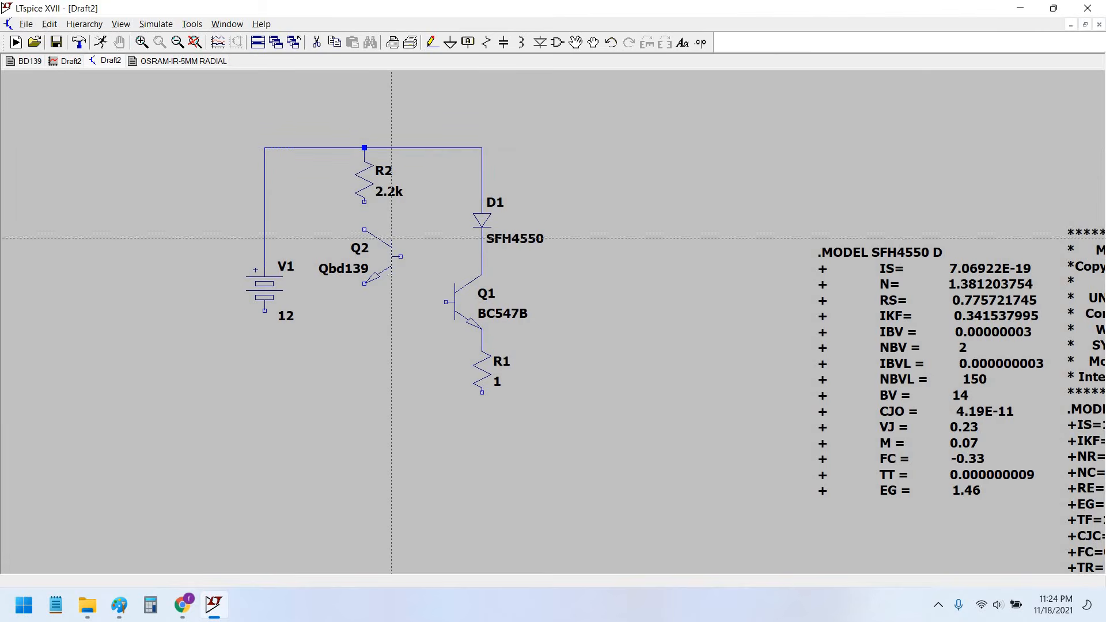
- Wire the lower end of R1 down and across to V1's negative terminal
click(481, 392)
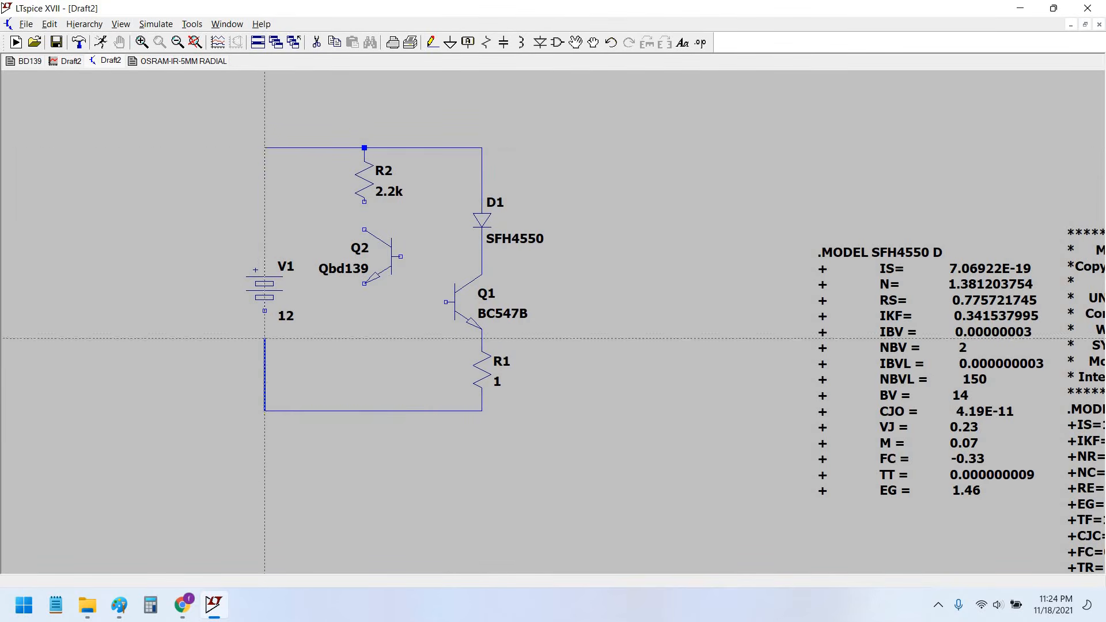
click(265, 311)
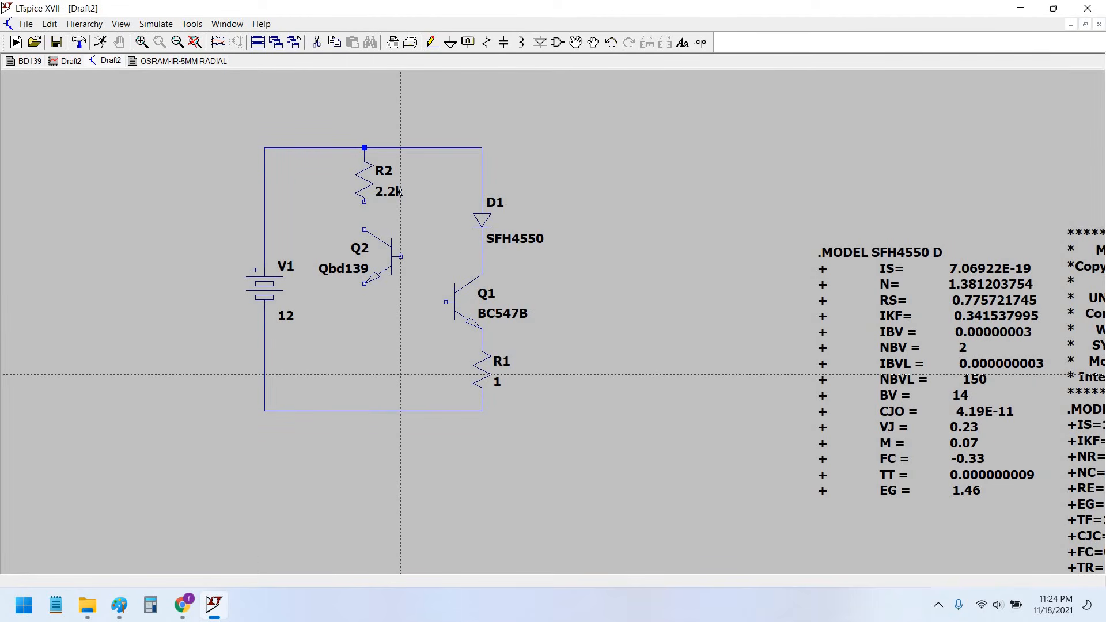
key(Escape)
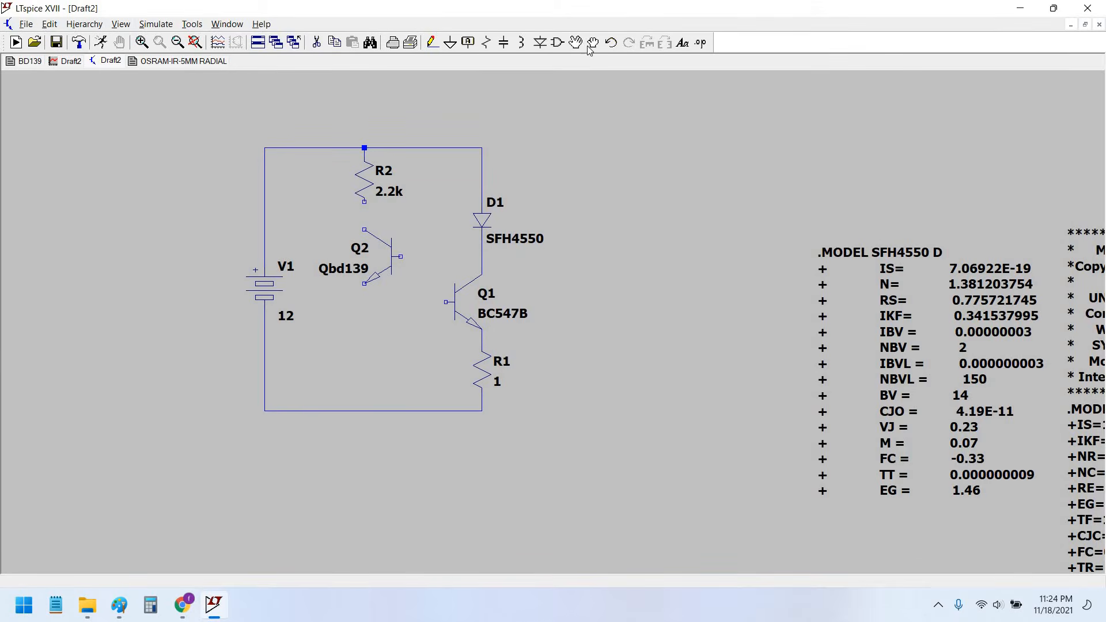
- Move Q2 straight down into the gap between V1 and R1, just above the lower rail
click(594, 42)
click(381, 255)
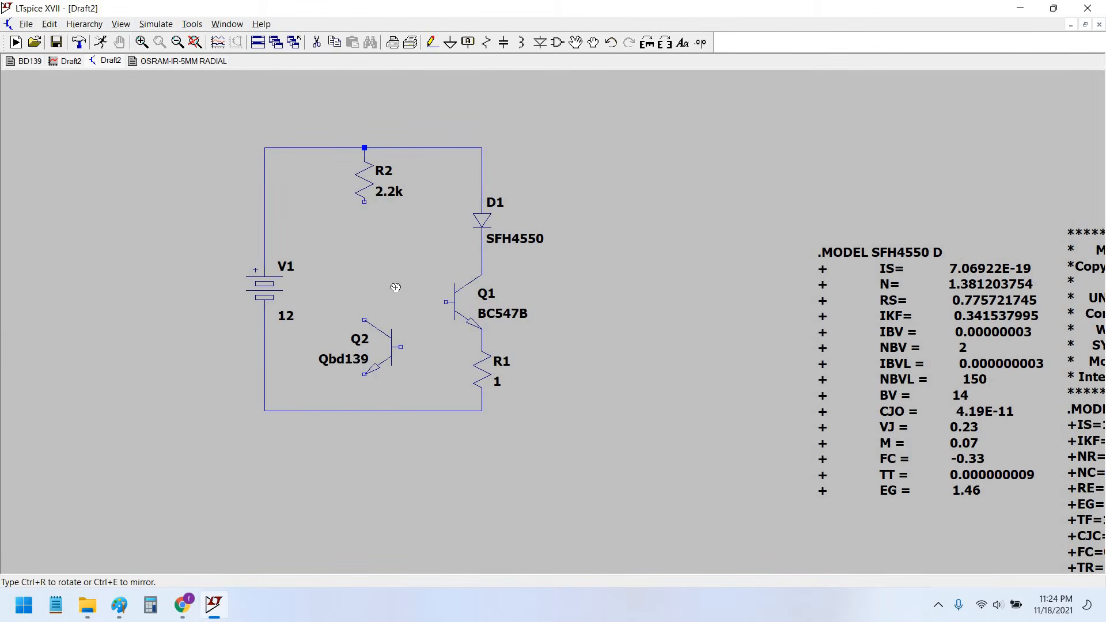
key(Escape)
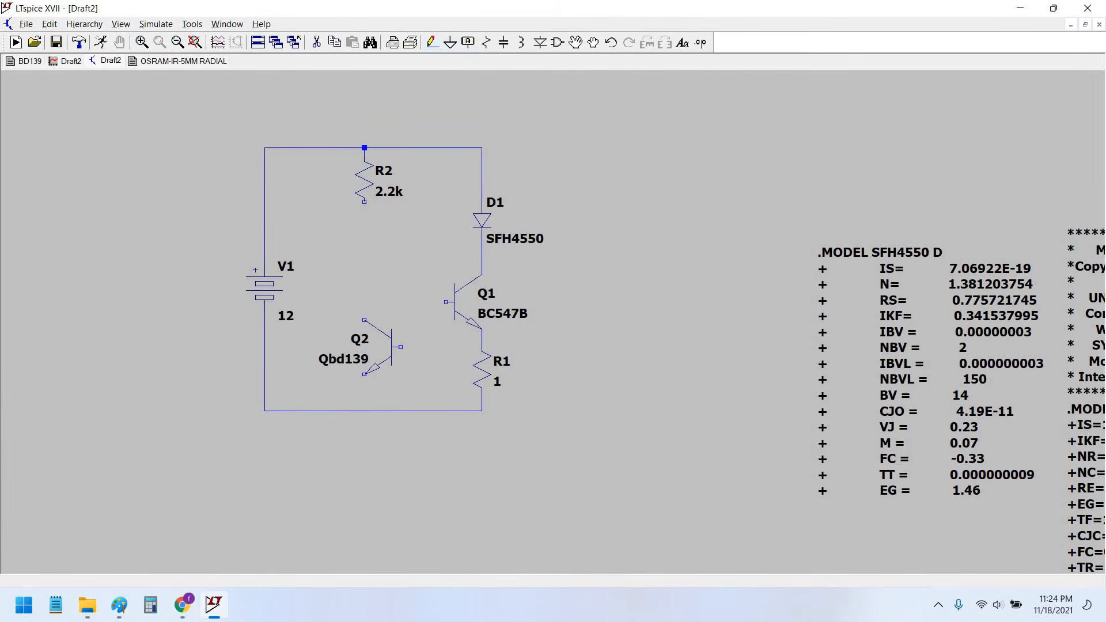
- Wire Q1's base across and up to the lower end of R2
click(432, 43)
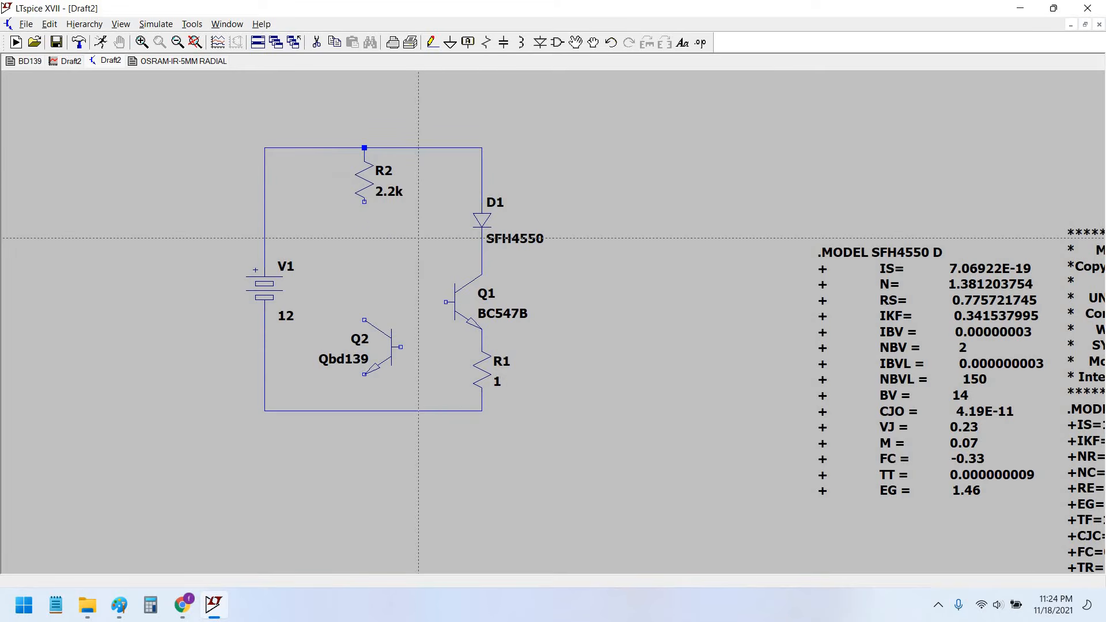
click(446, 302)
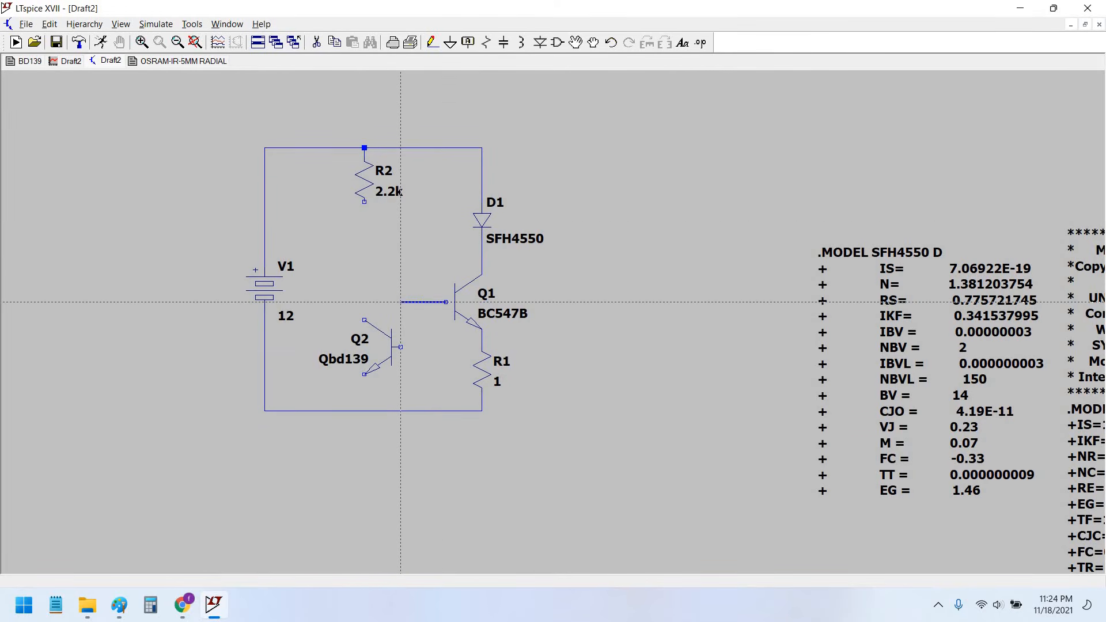
click(365, 302)
click(364, 202)
key(Escape)
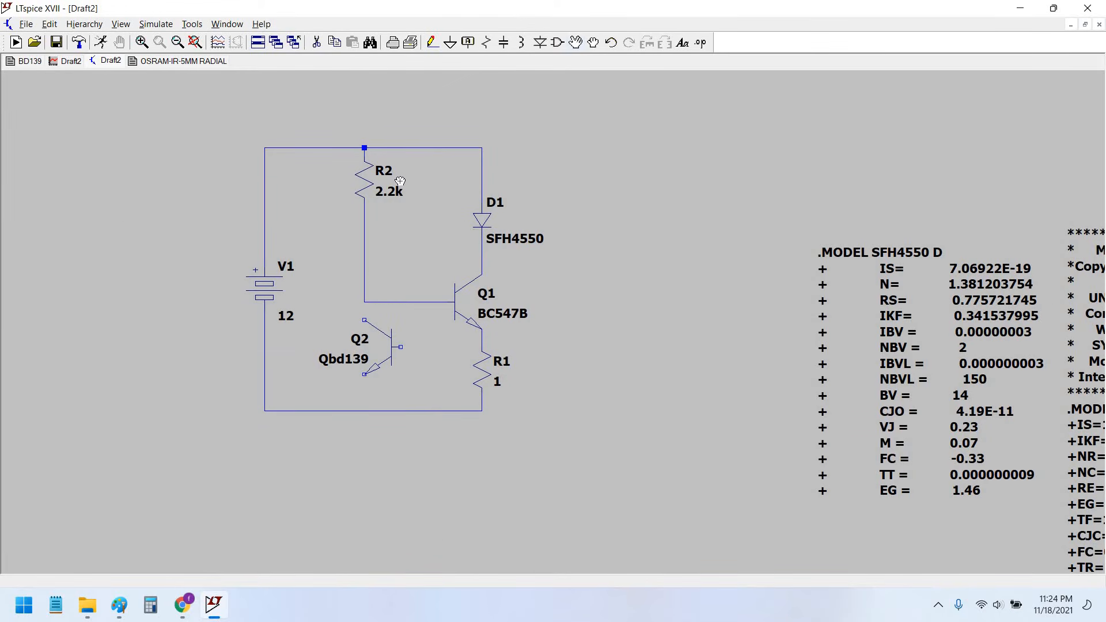
- Move R2 down along its vertical wire, keeping its connections attached
click(364, 185)
click(338, 248)
key(Escape)
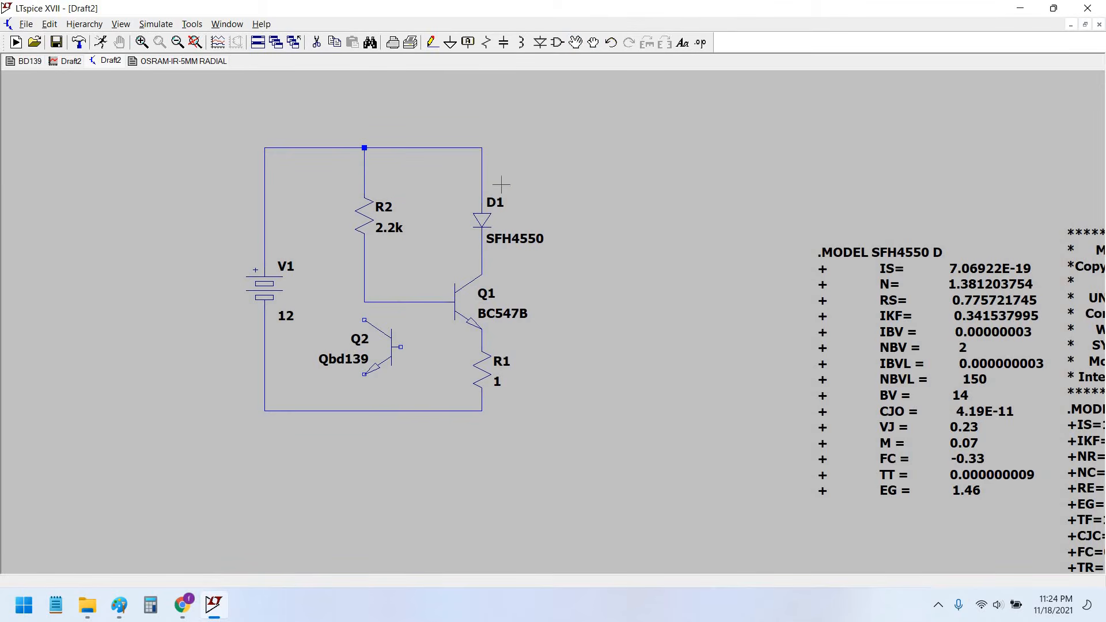
- Wire Q2's collector up to the R2–Q1 base node and its emitter down to the lower rail
click(433, 42)
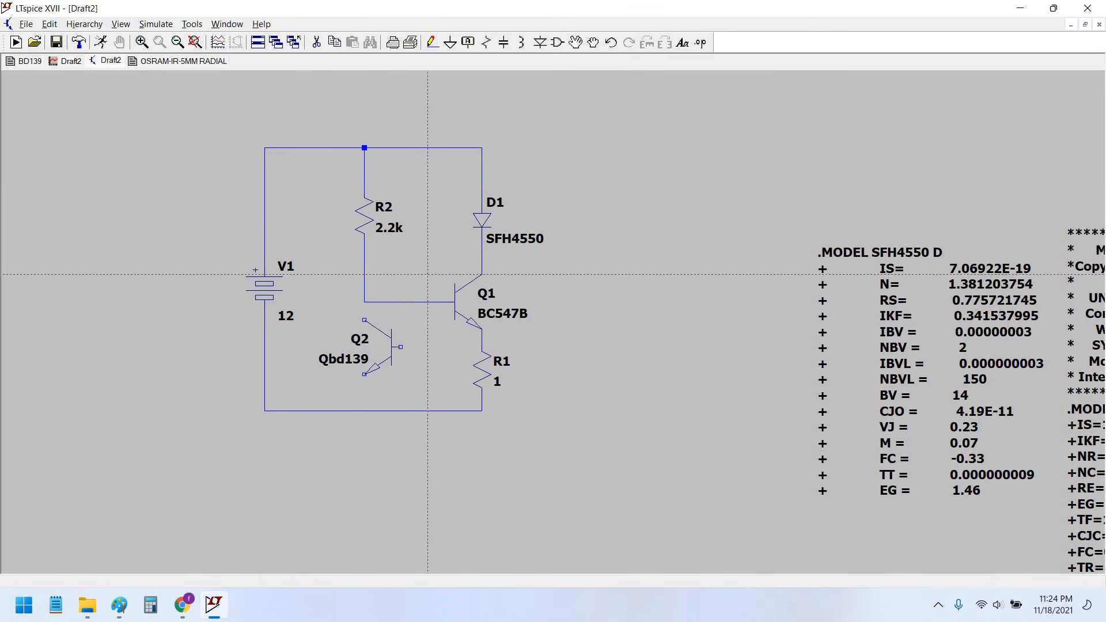
click(364, 320)
click(364, 302)
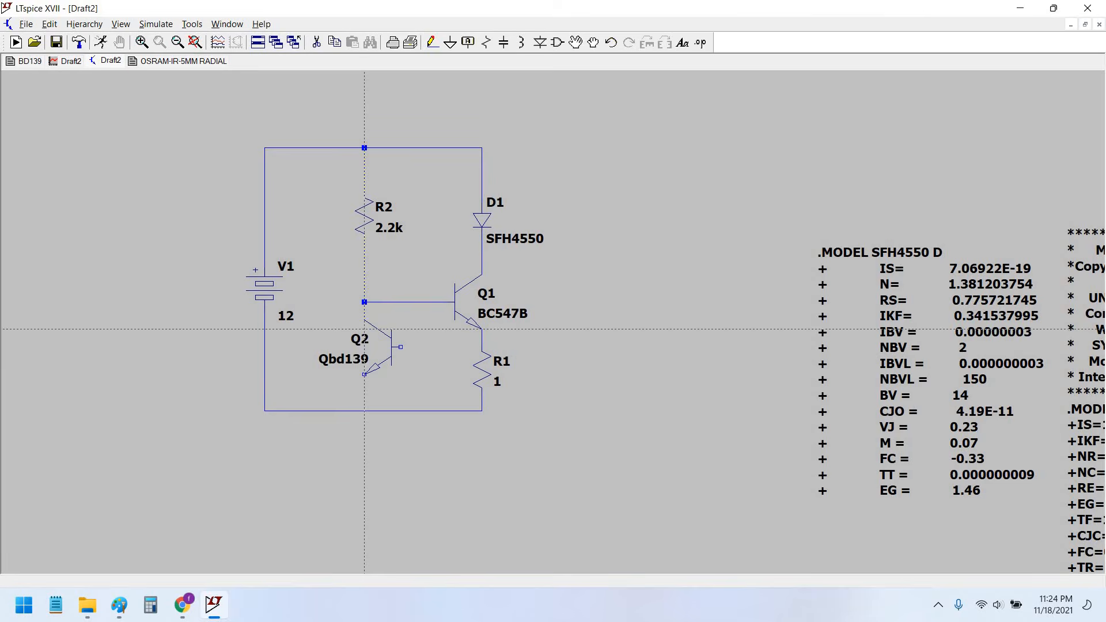
click(364, 375)
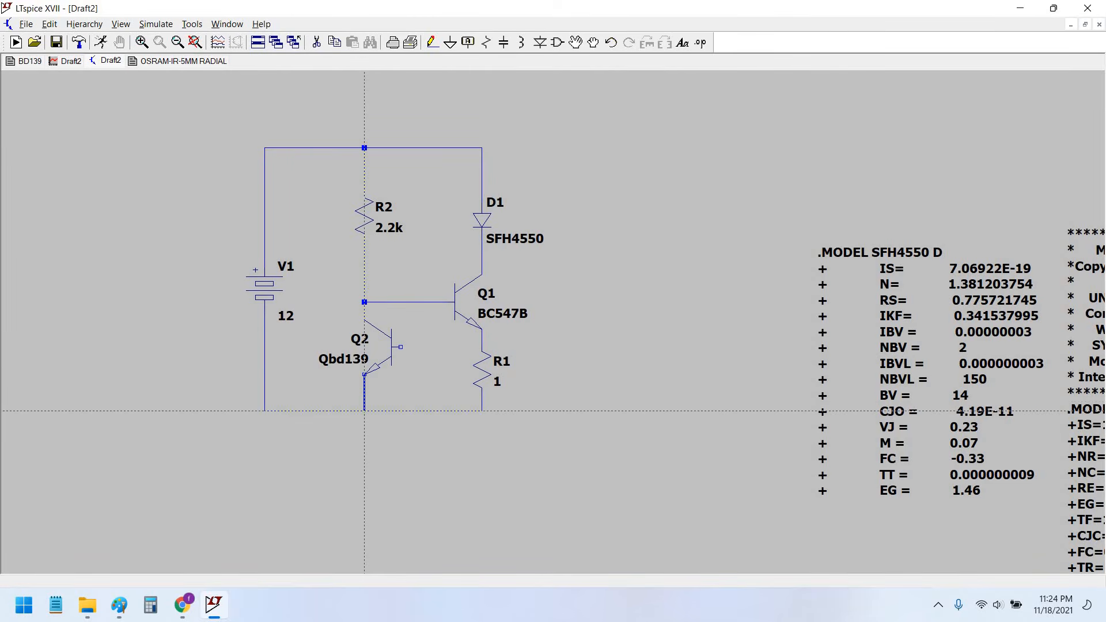
click(364, 411)
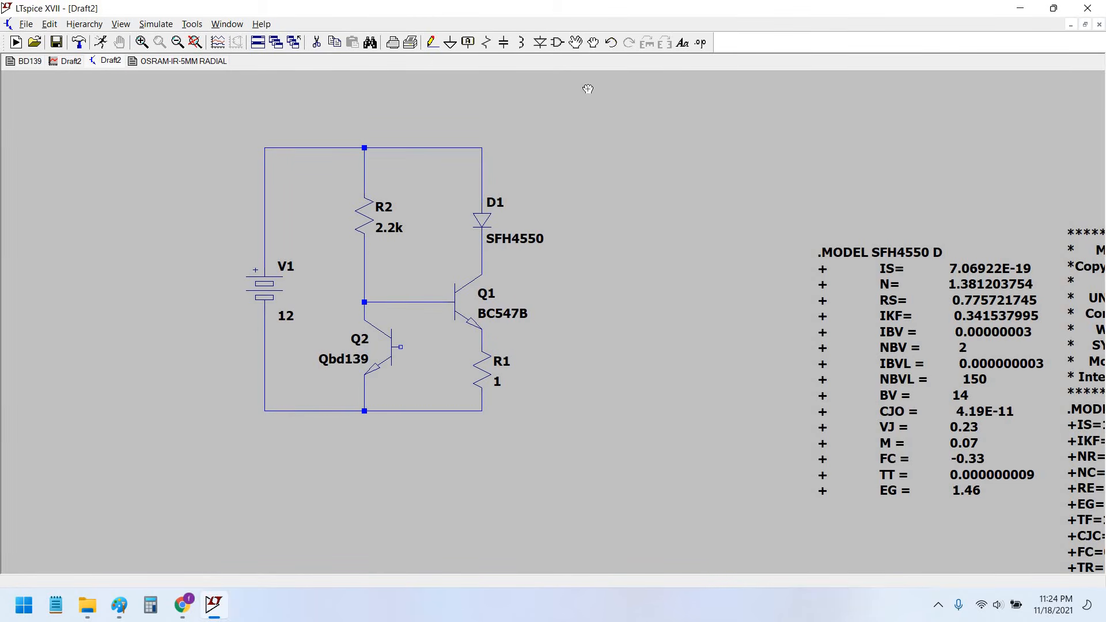
- Shift the lower rail down and move R1 down to reconnect with it
drag(558, 473, 203, 366)
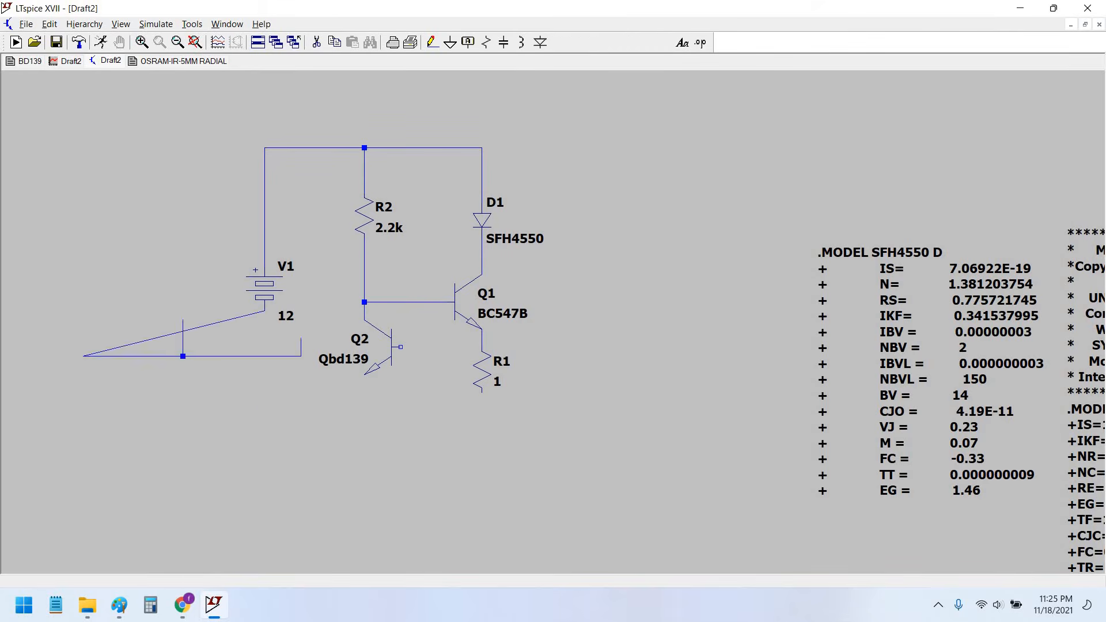
click(459, 376)
click(483, 378)
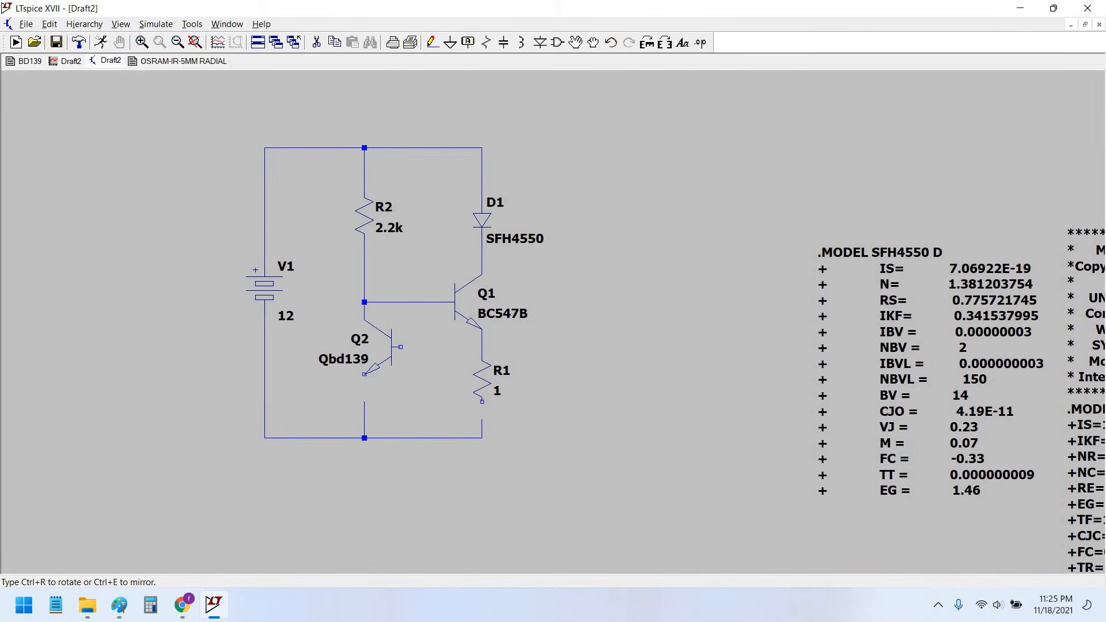
click(484, 404)
key(Escape)
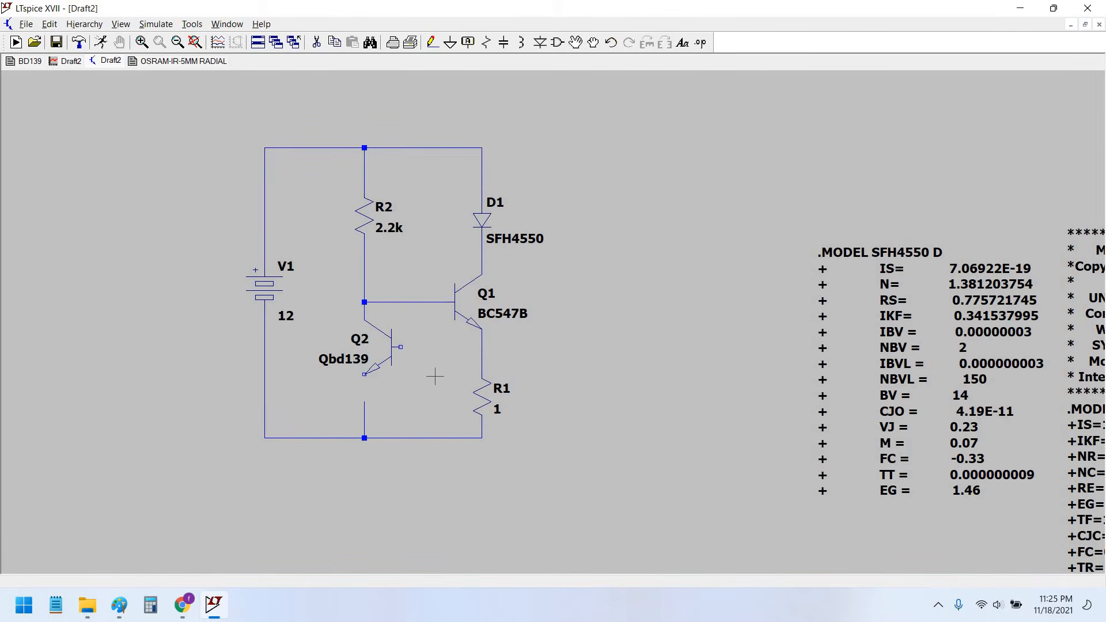
- Wire Q2's emitter down to the lower rail and its base across to the Q1 emitter–R1 wire
click(431, 43)
click(364, 375)
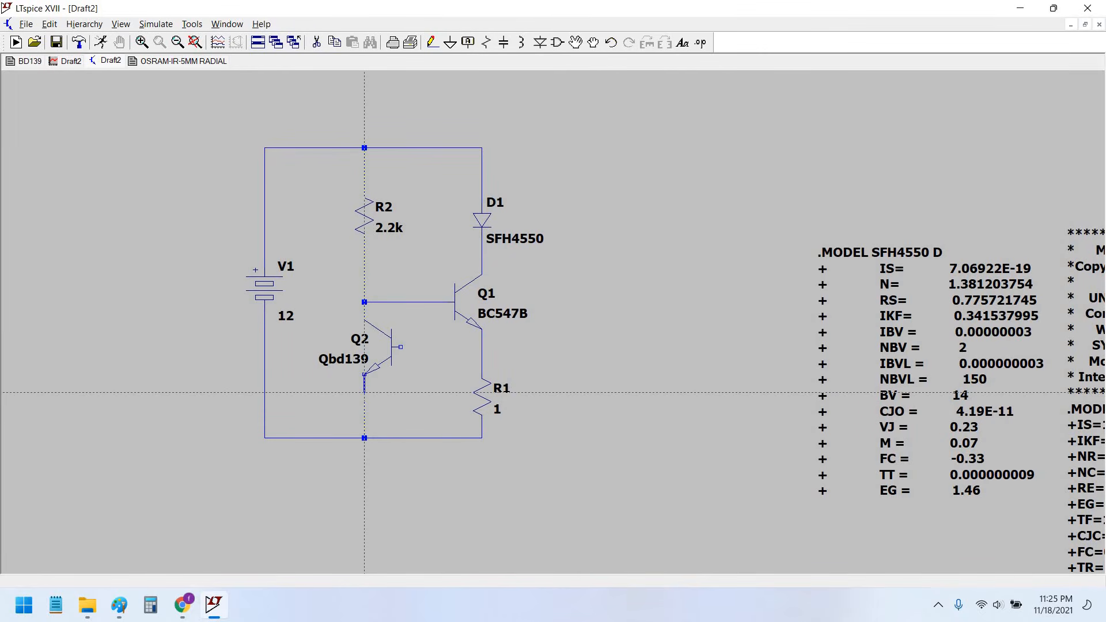
click(364, 438)
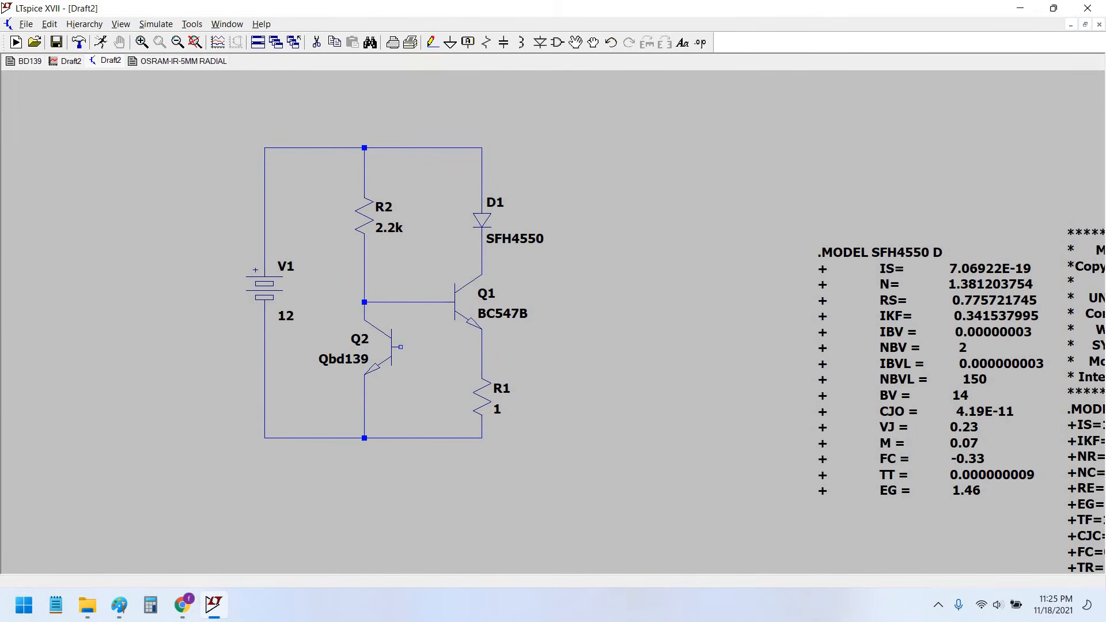
click(401, 347)
click(481, 347)
key(Escape)
- Set R1's resistance to 5 Ω
drag(482, 397, 485, 369)
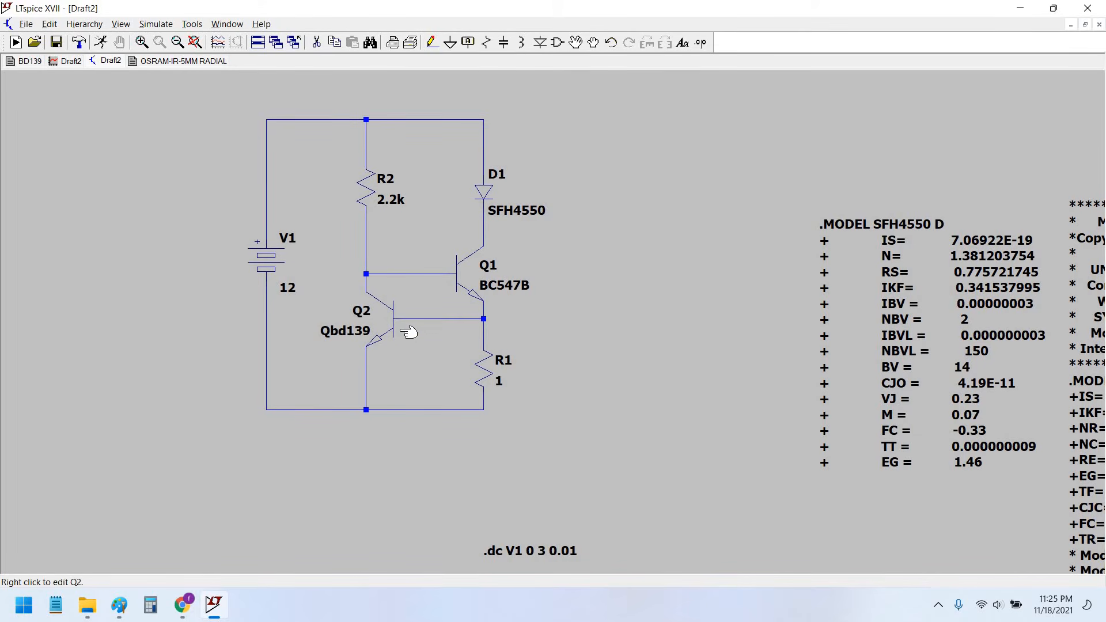
drag(404, 332, 403, 343)
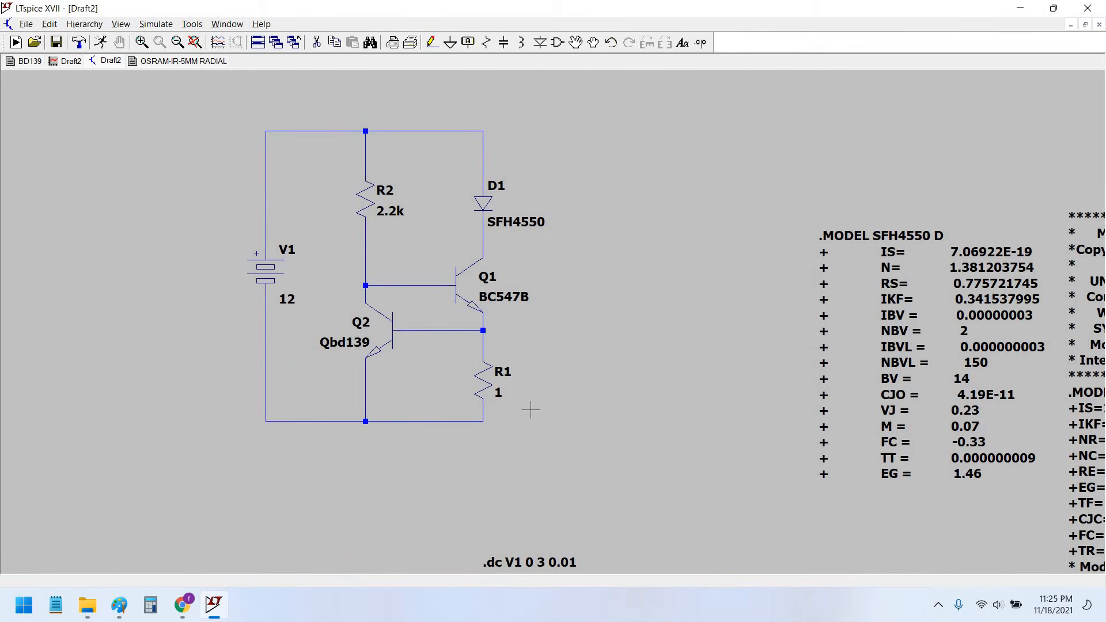
right_click(520, 394)
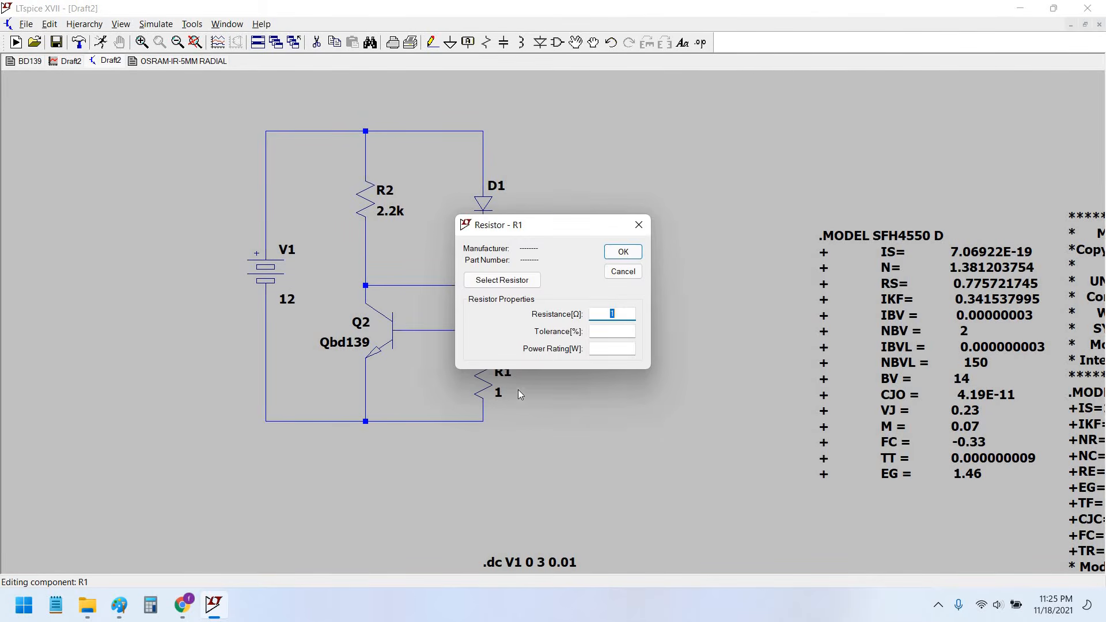
text(5)
key(Return)
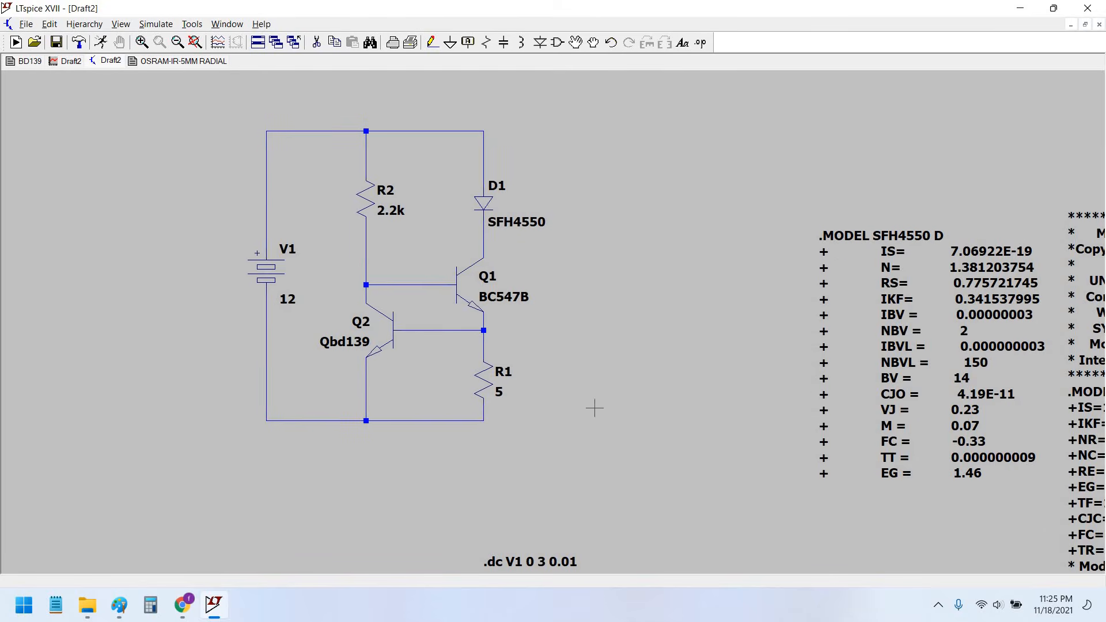
- Add the comment "current sense resistor" beside R1
scroll(593, 408, down, 1)
drag(563, 415, 587, 446)
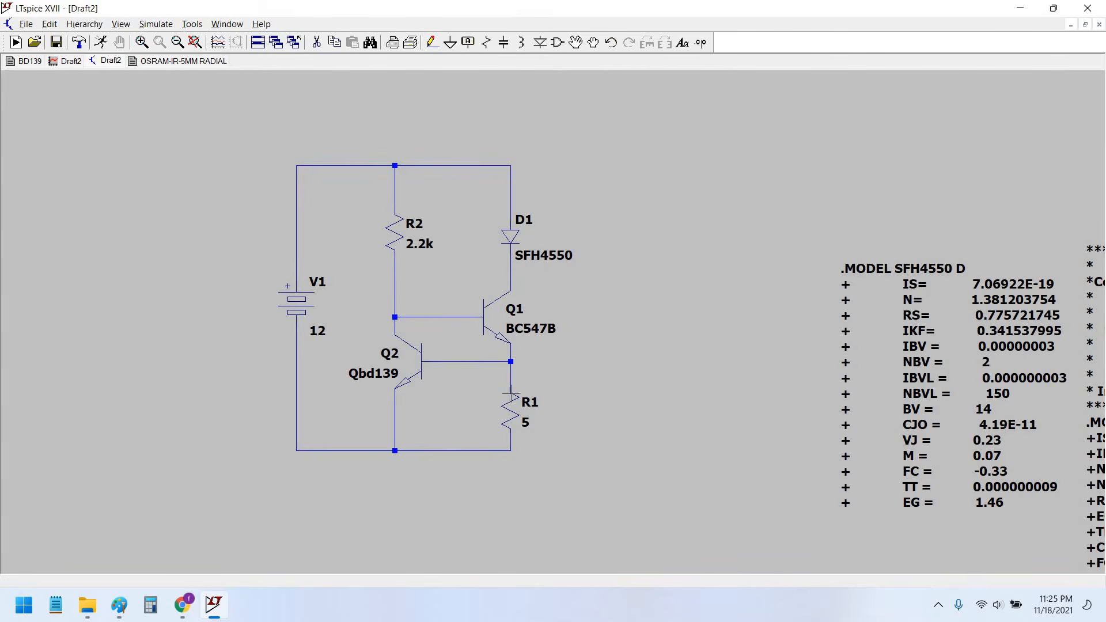
drag(518, 408, 554, 416)
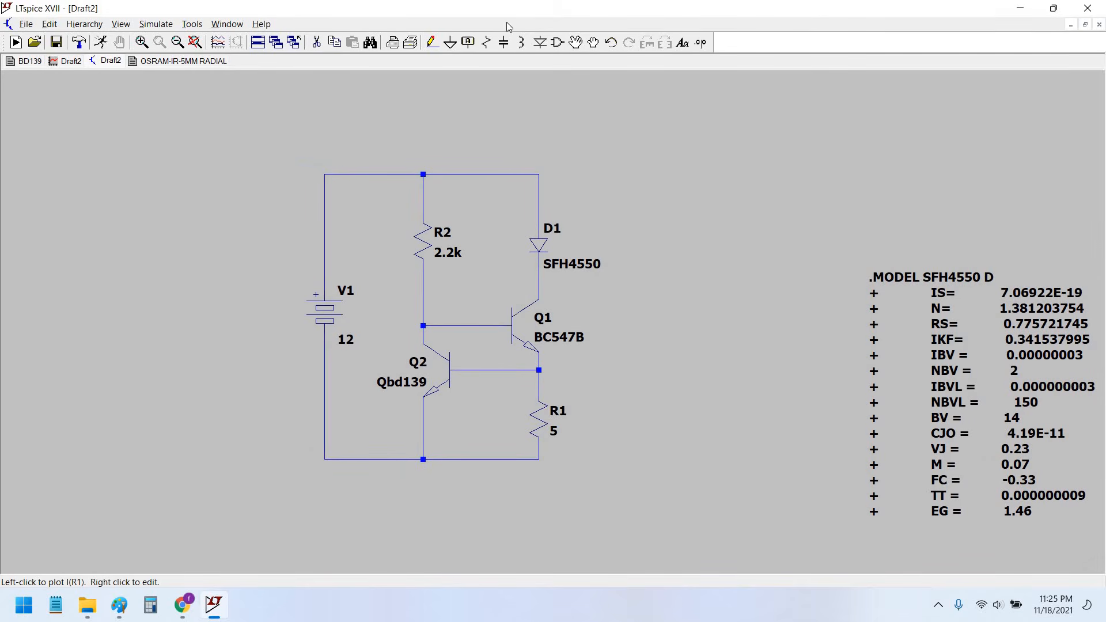
click(684, 44)
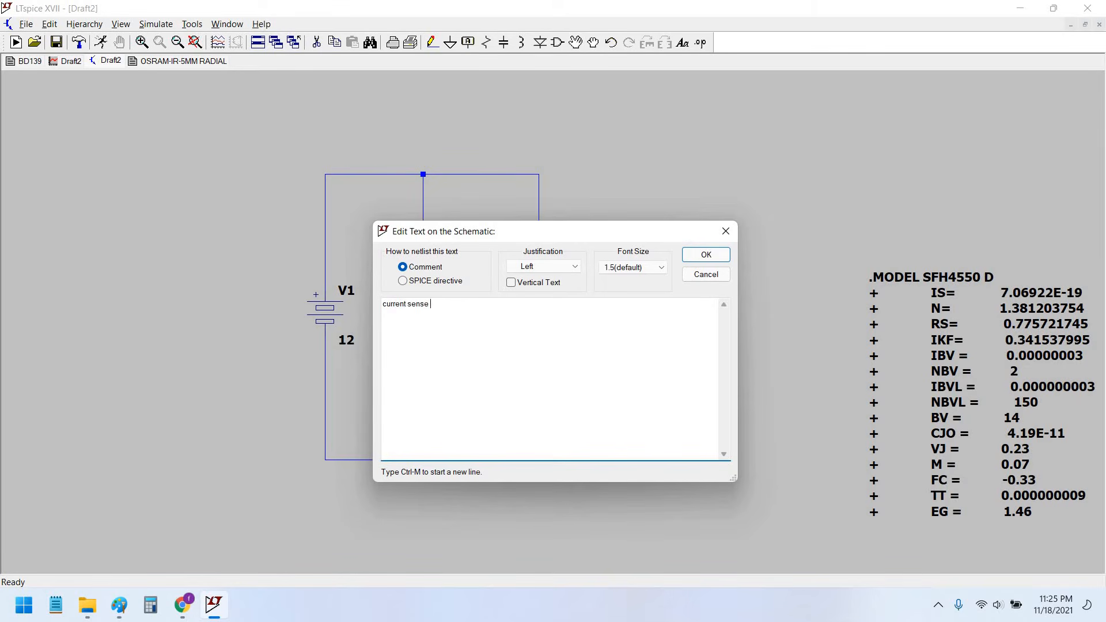
text(current sense resistor)
key(Return)
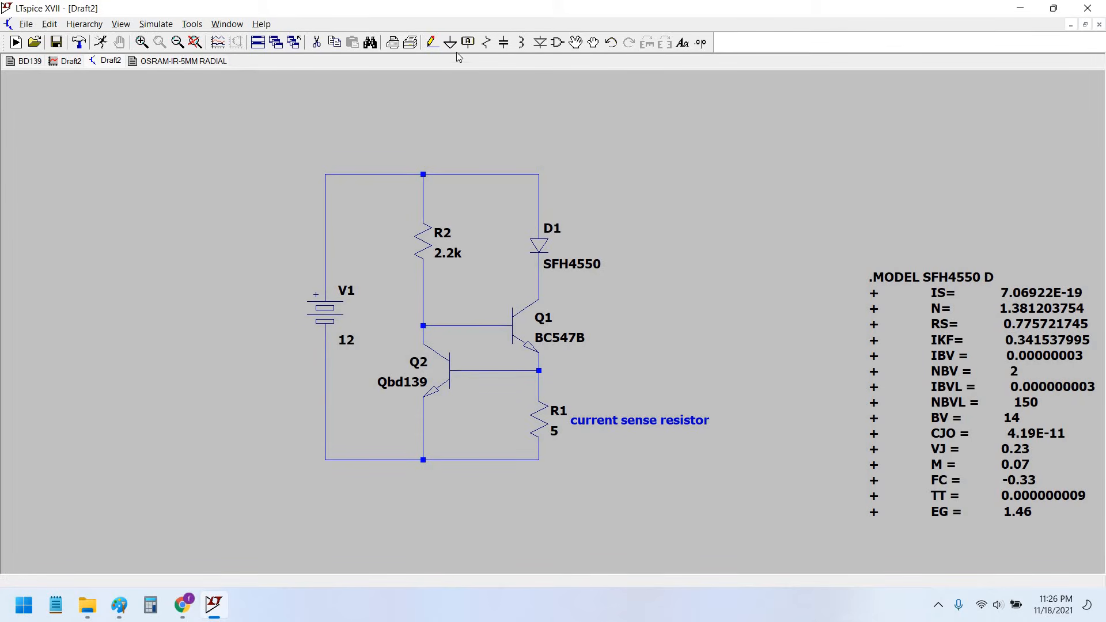
- Place a ground symbol below the lower rail and wire it to the junction under Q2's emitter
key(g)
click(427, 489)
right_click(431, 490)
key(F3)
click(423, 486)
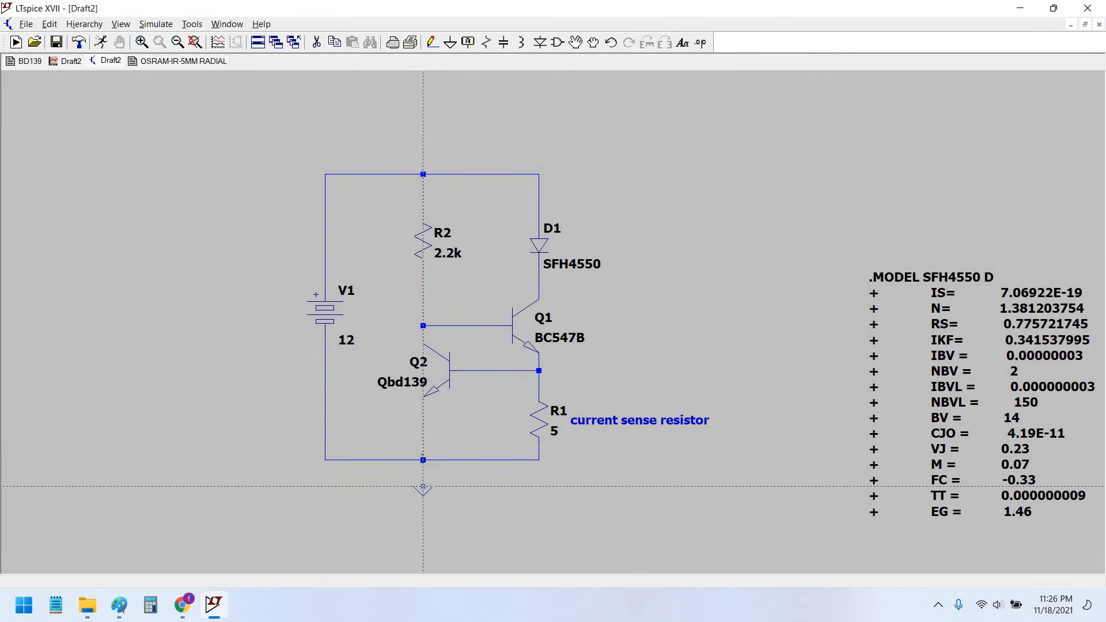
click(423, 460)
key(Escape)
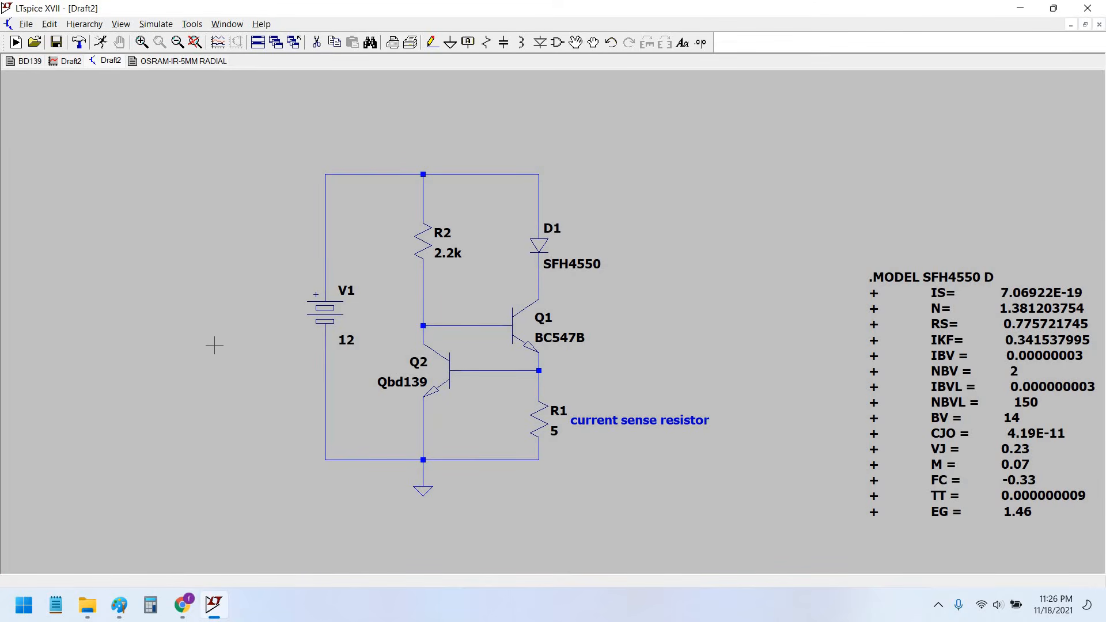
- Set the DC sweep of V1 to start at 5 and stop at 12
drag(292, 370, 245, 361)
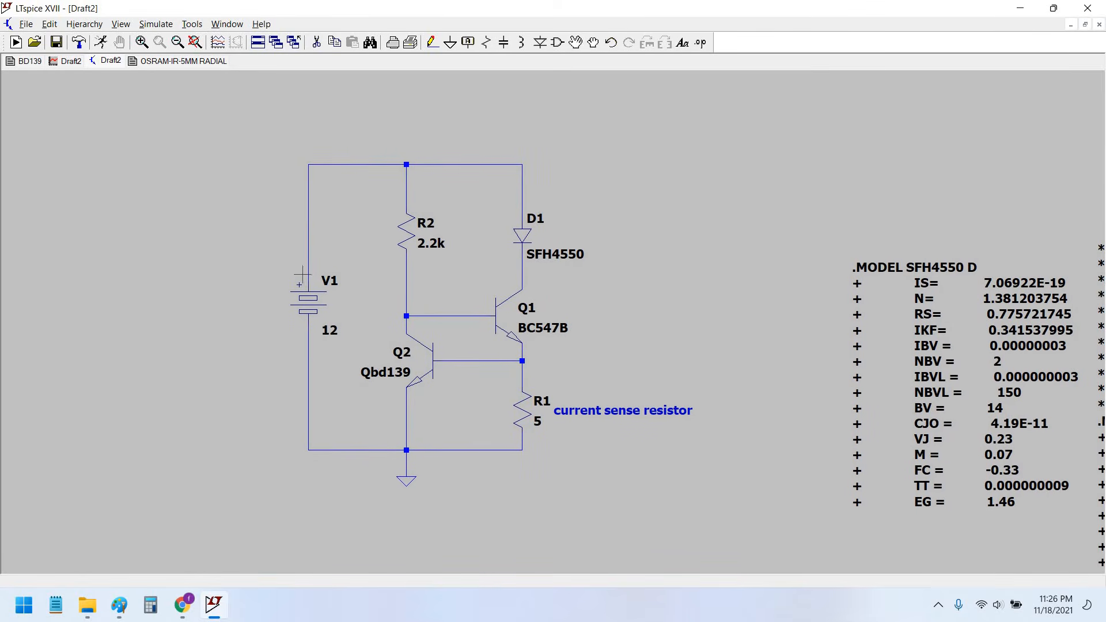
drag(244, 119, 253, 79)
click(155, 24)
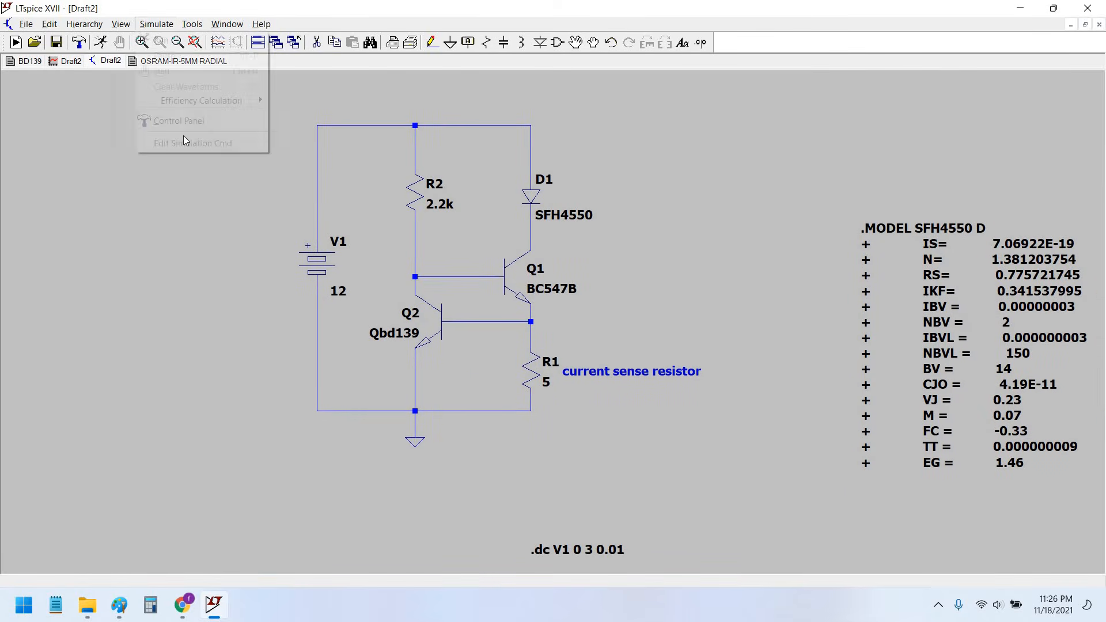
click(173, 143)
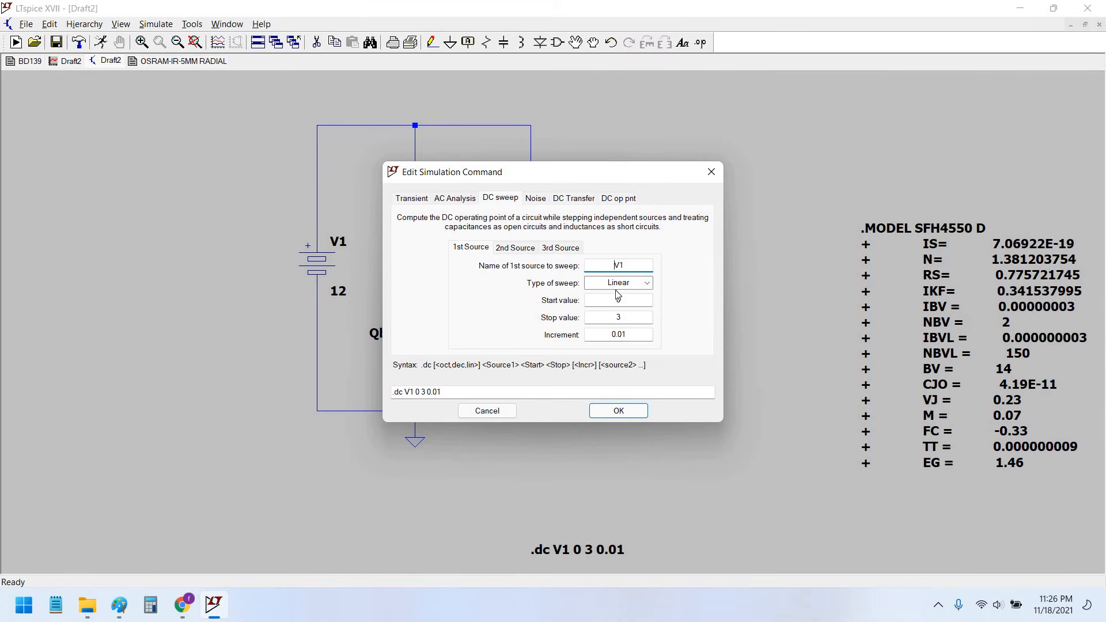
drag(634, 166, 723, 150)
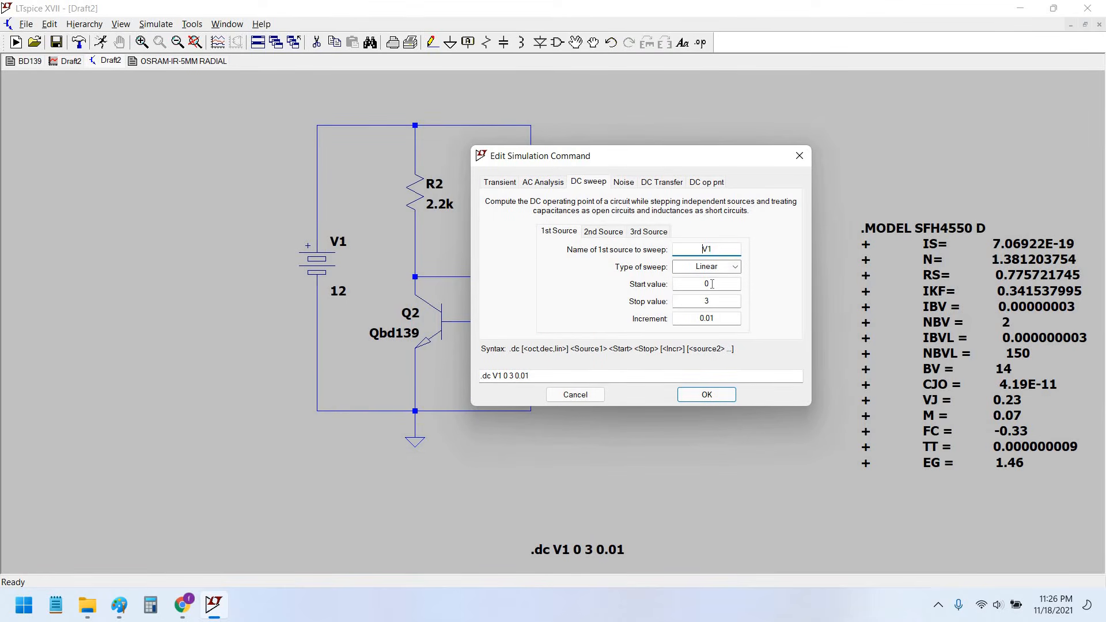
key(Tab)
key(Tab)
drag(683, 168, 678, 189)
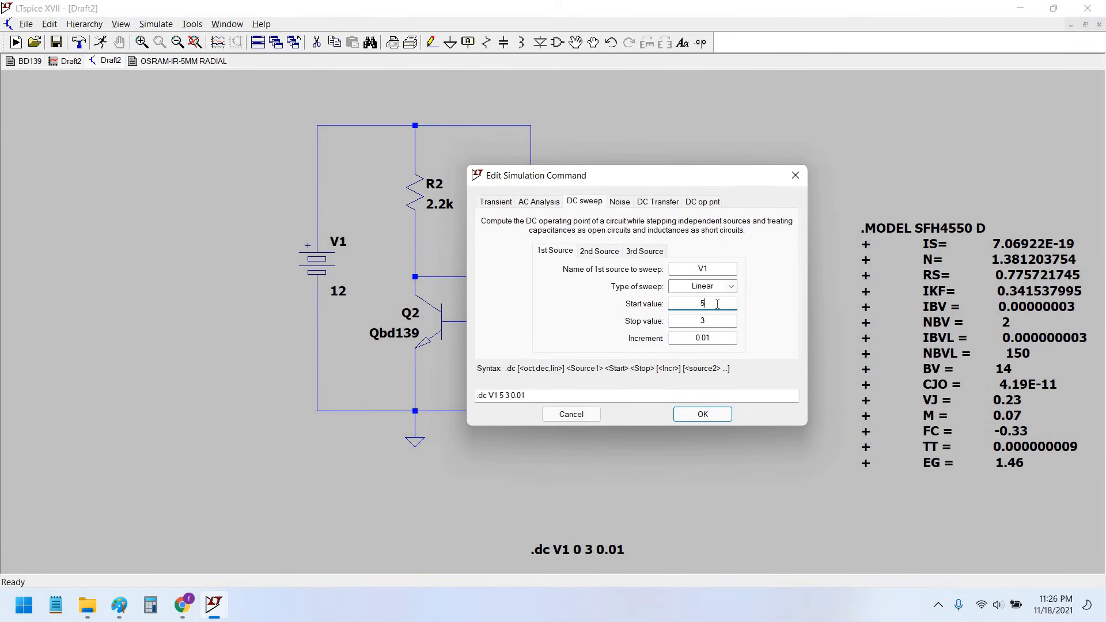
double_click(704, 324)
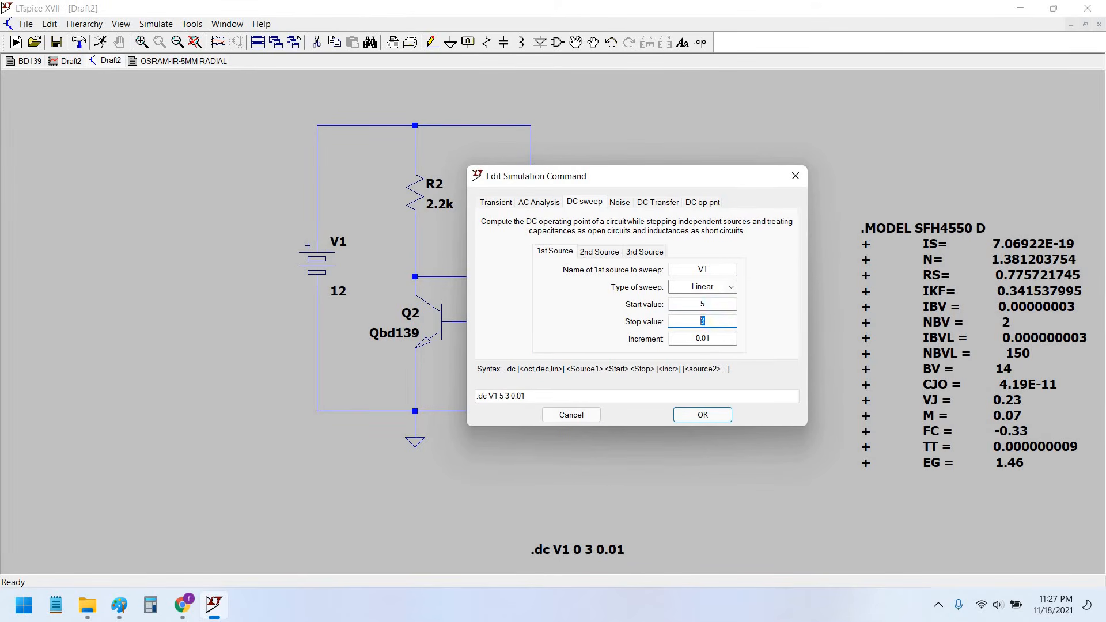
text(12)
key(Tab)
key(Return)
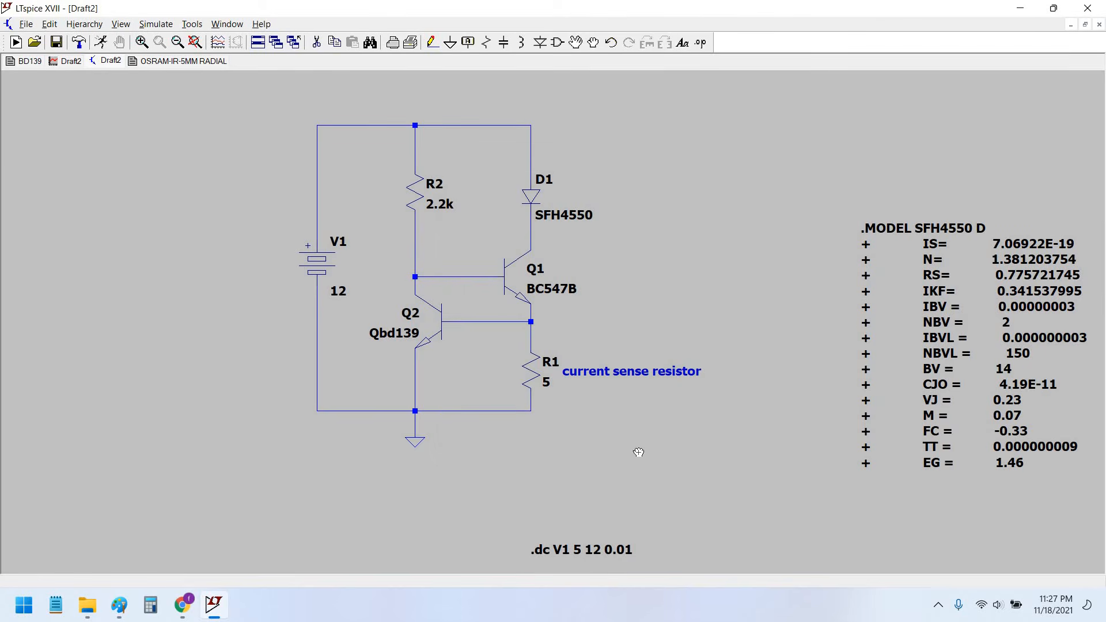
- Move the .dc sweep directive directly below the ground symbol
click(573, 549)
click(381, 461)
key(Escape)
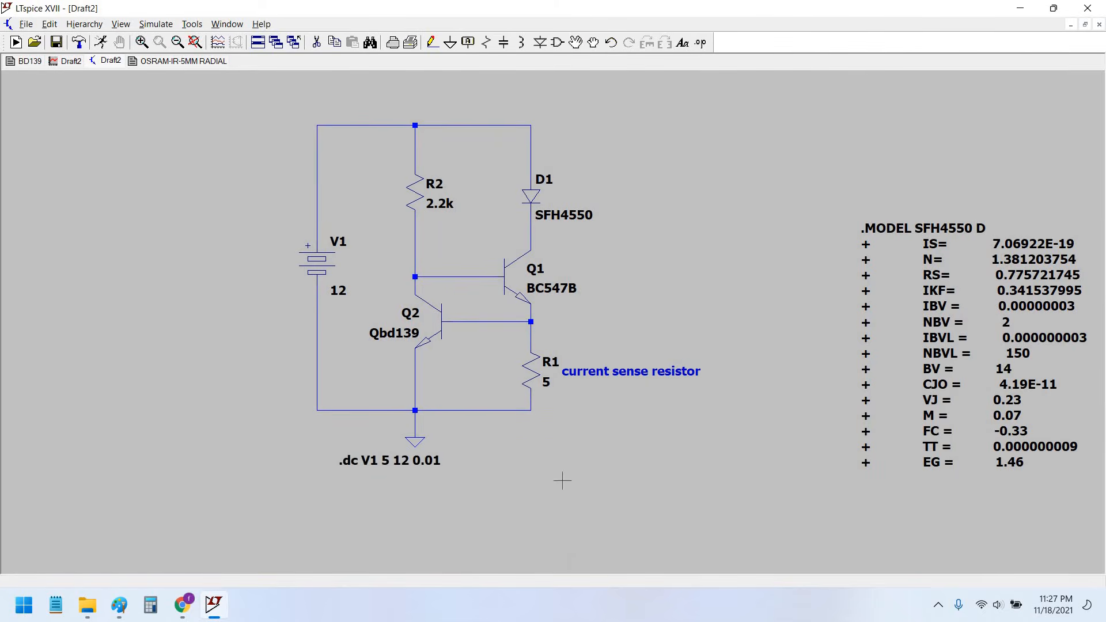
drag(563, 480, 256, 462)
drag(471, 461, 480, 464)
scroll(630, 509, down, 1)
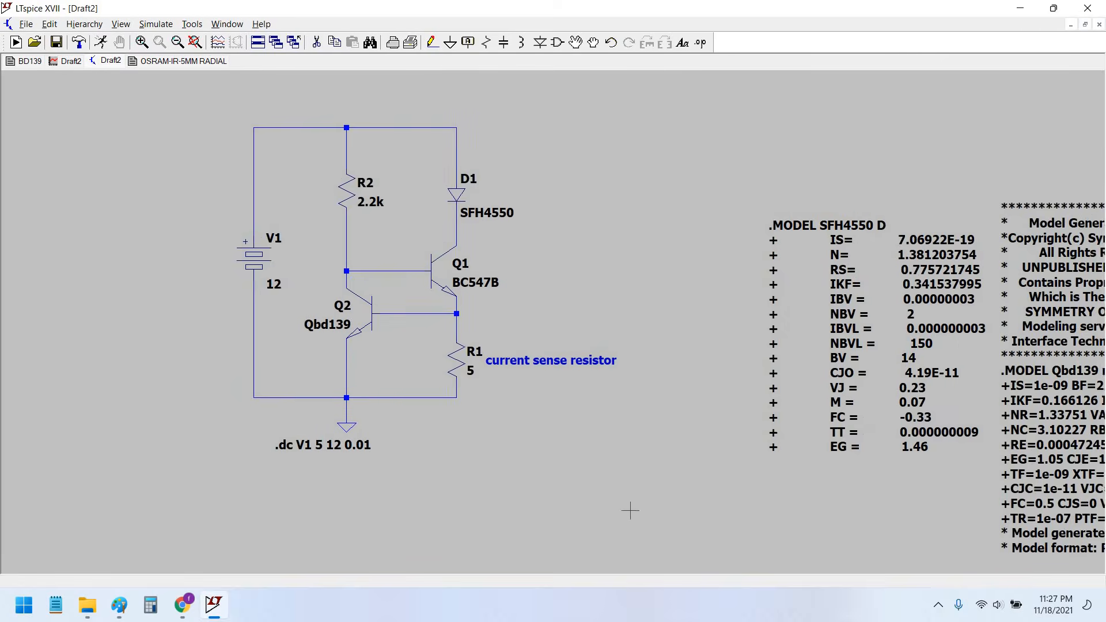
drag(470, 297, 617, 353)
drag(610, 131, 595, 46)
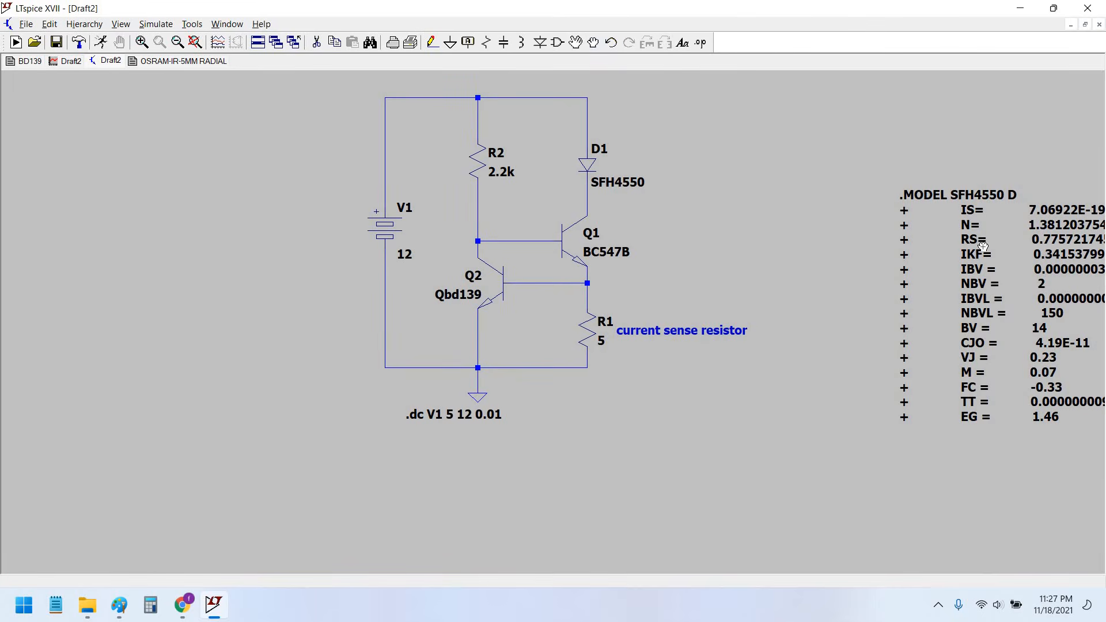
- Move the SFH4550 model text to the right of the circuit and the Qbd139 model text to its left
drag(960, 209, 841, 108)
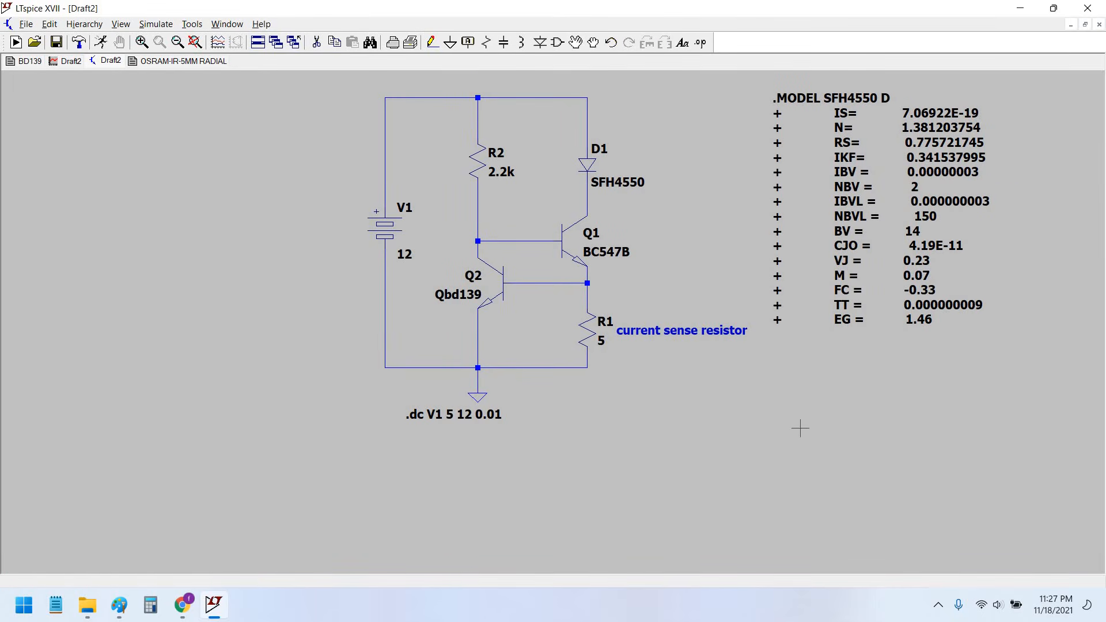
drag(800, 428, 688, 427)
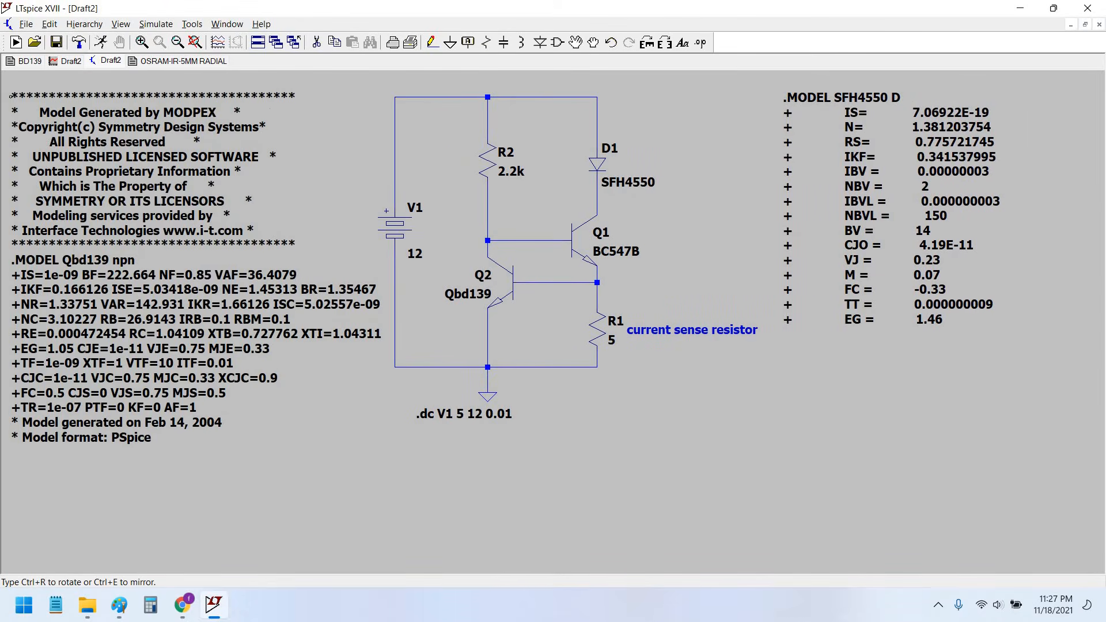
click(282, 227)
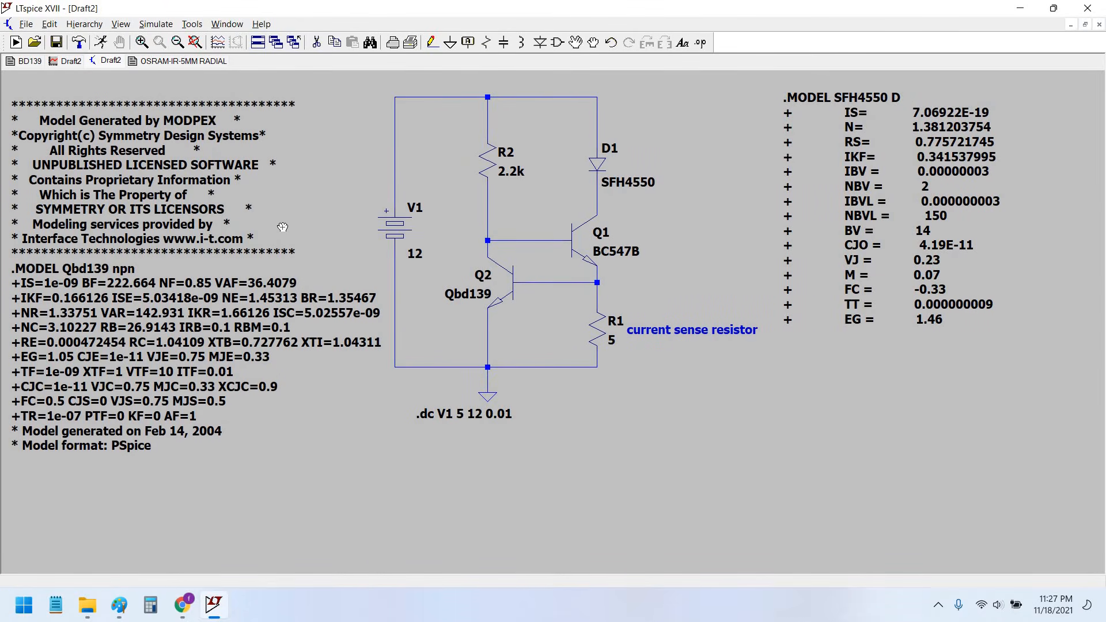
drag(354, 231, 403, 250)
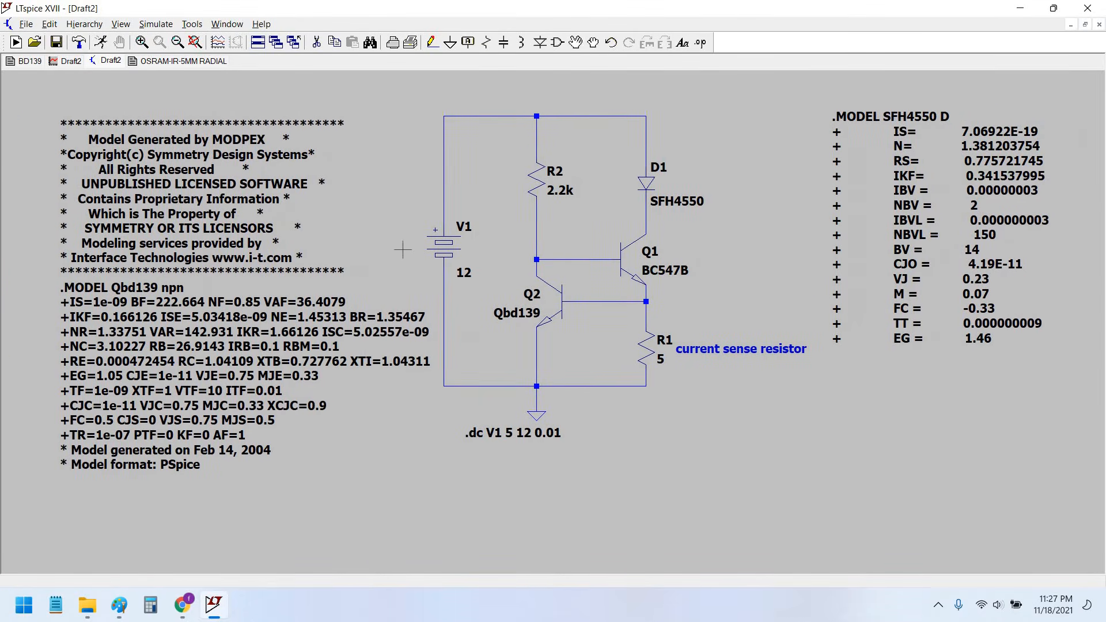
- Fit the whole schematic with both model texts in the view
scroll(413, 254, up, 1)
scroll(412, 254, down, 4)
scroll(413, 255, up, 3)
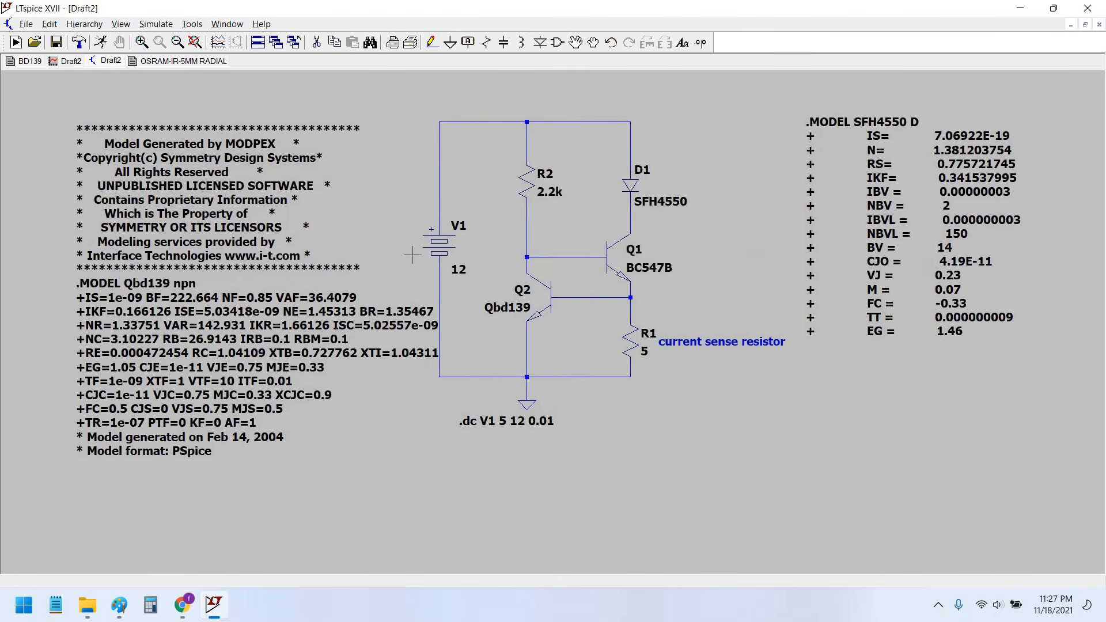
scroll(413, 254, up, 1)
click(122, 24)
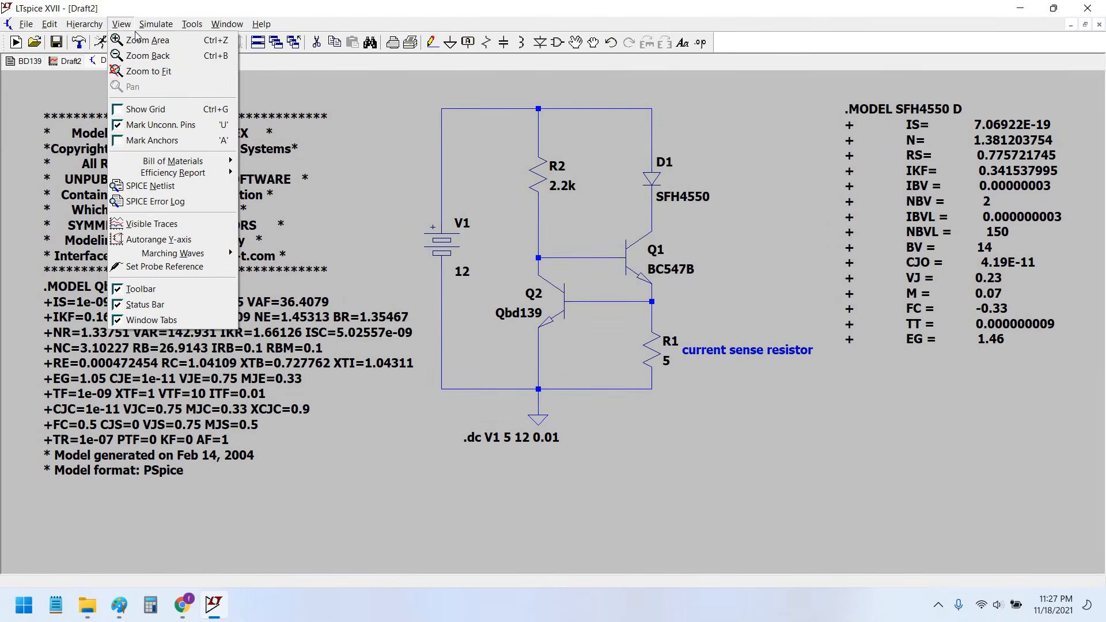
click(154, 71)
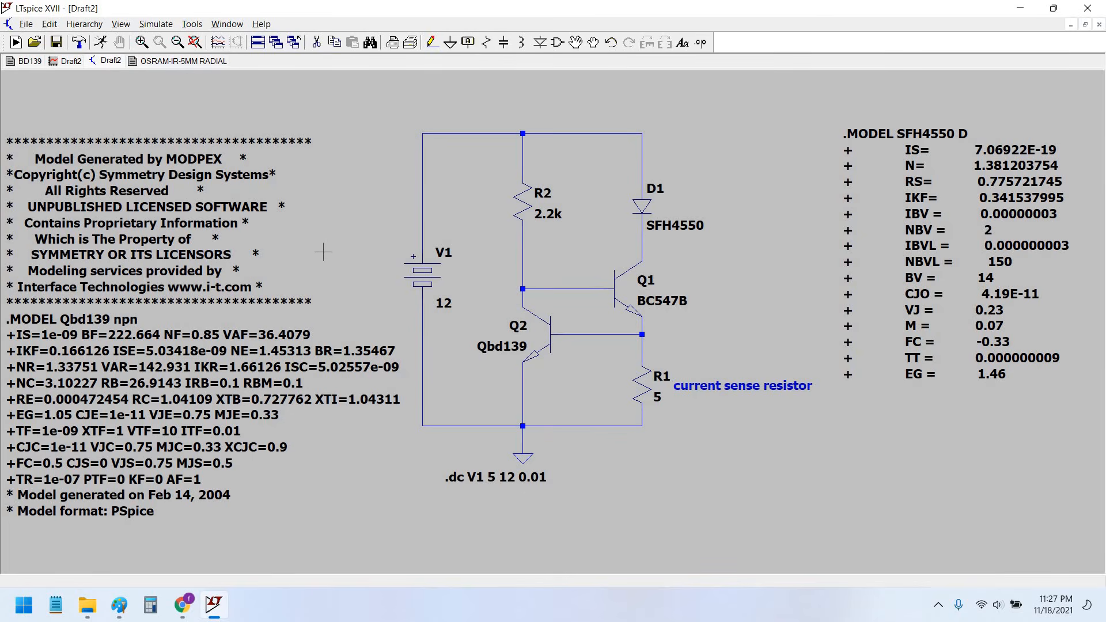
scroll(340, 246, down, 2)
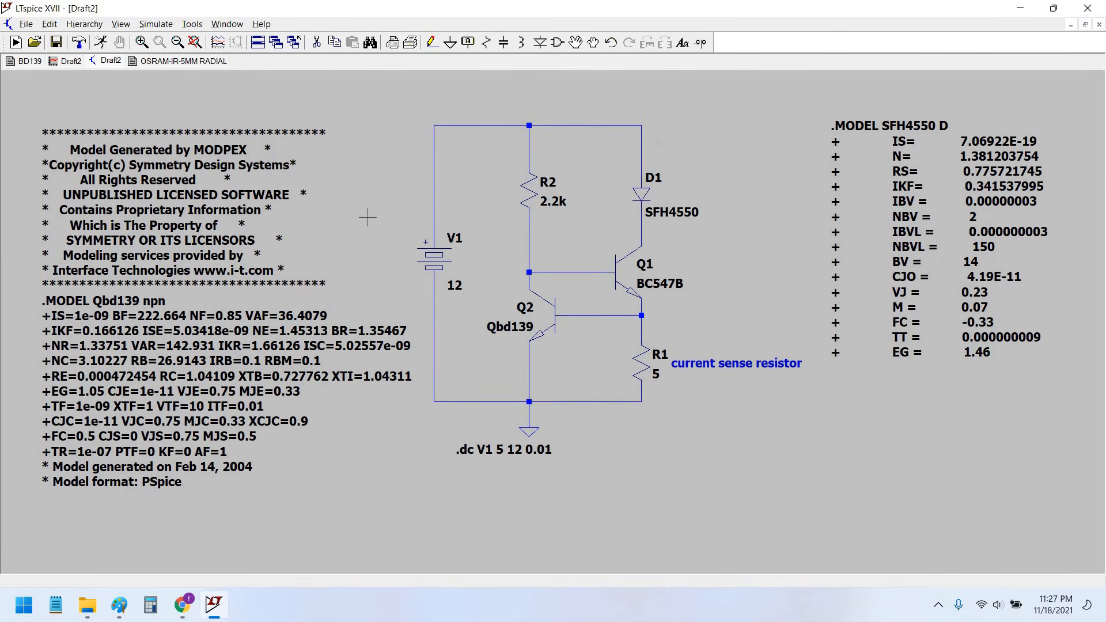
drag(379, 219, 375, 210)
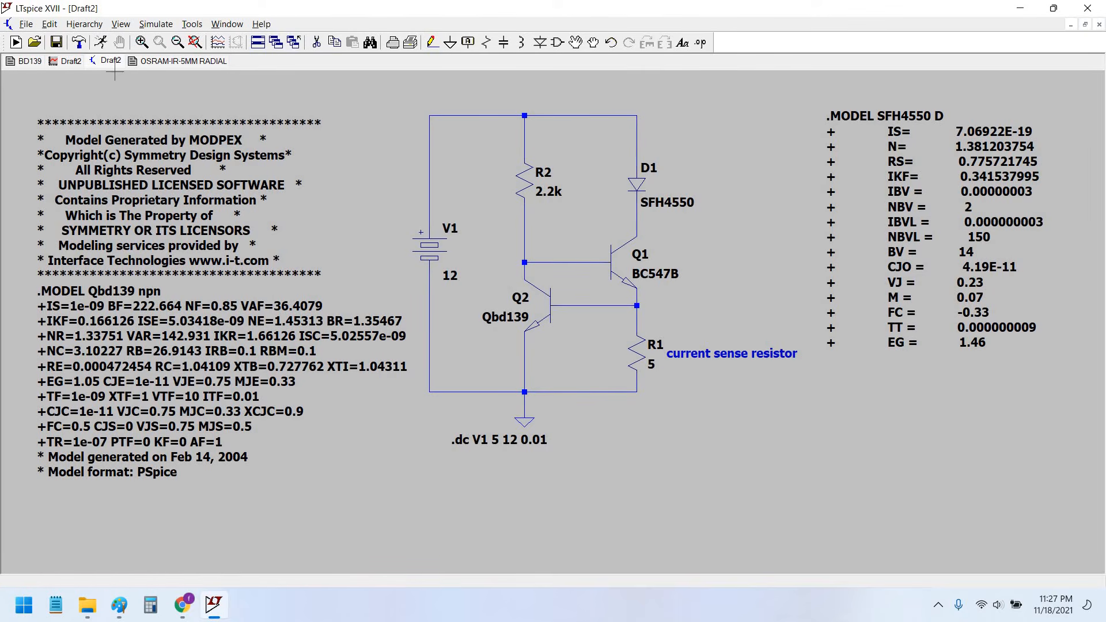
- Rerun the DC sweep in a fresh plot window and plot the current through D1, shown maximized
click(102, 46)
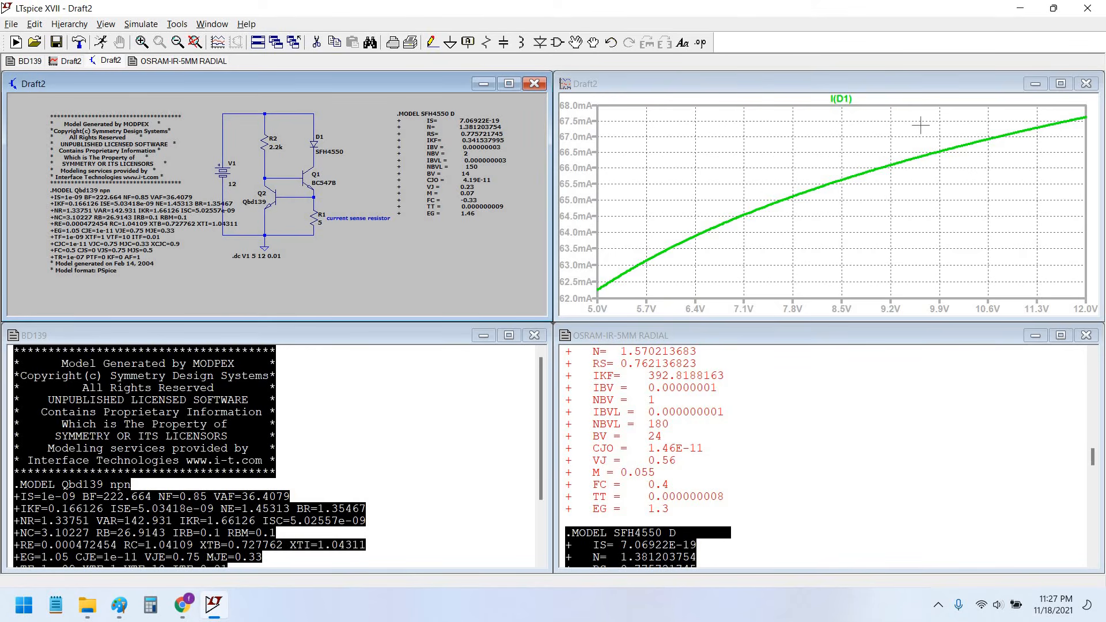
click(1086, 84)
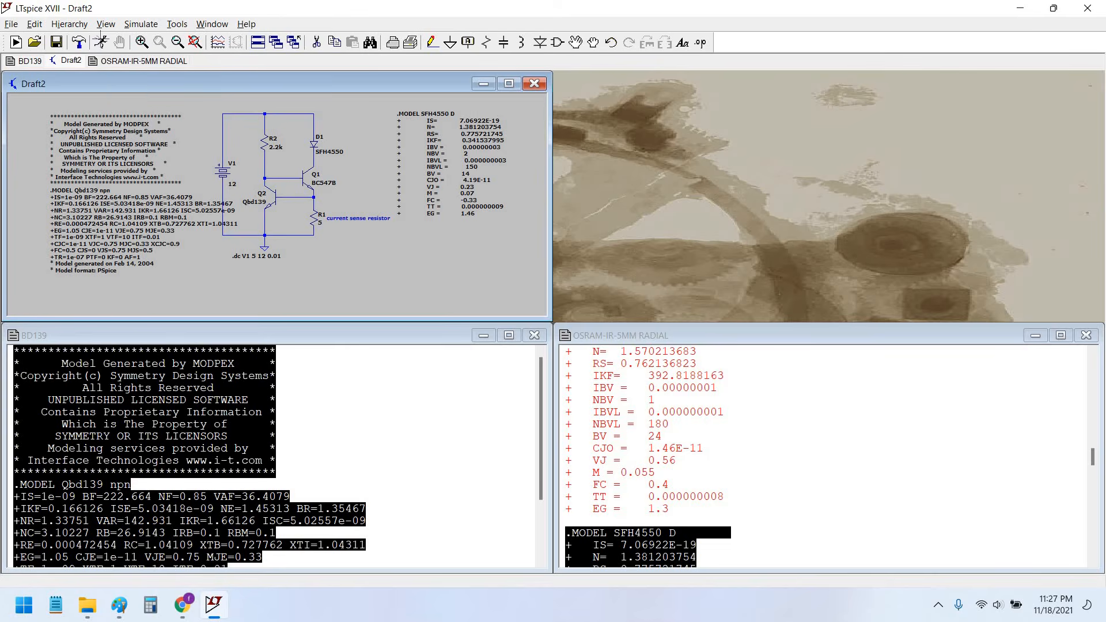
click(101, 42)
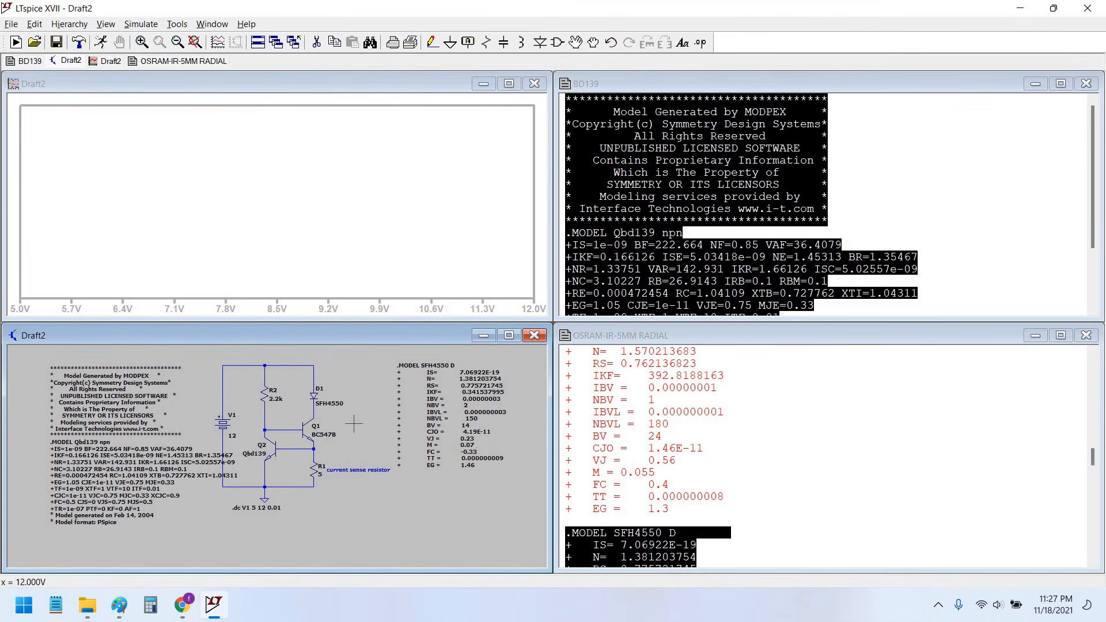
scroll(346, 418, up, 3)
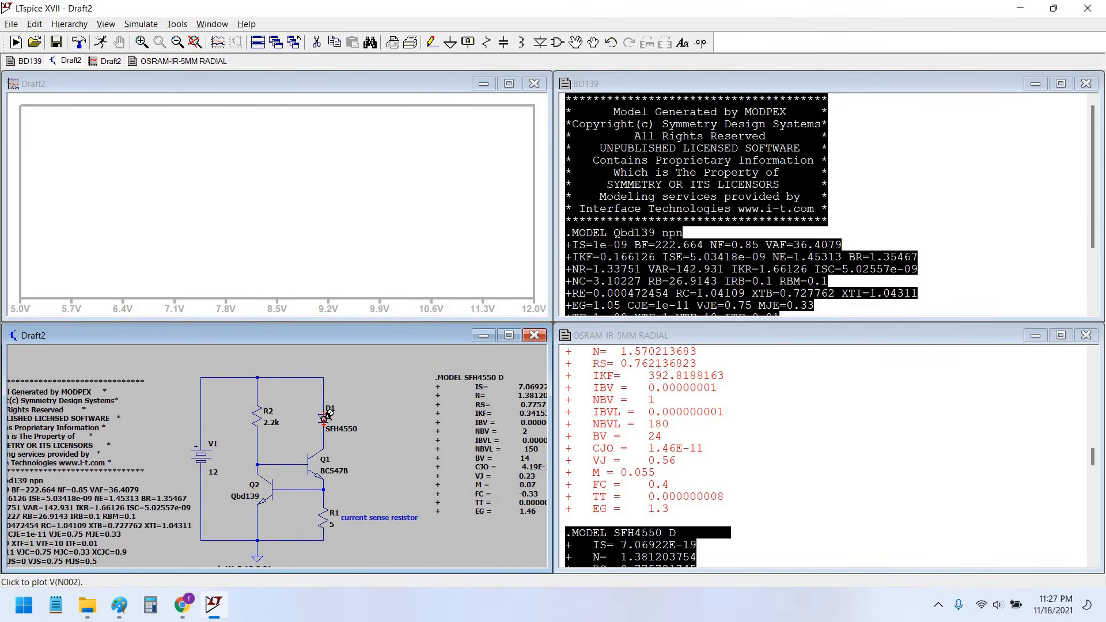
click(329, 411)
click(510, 84)
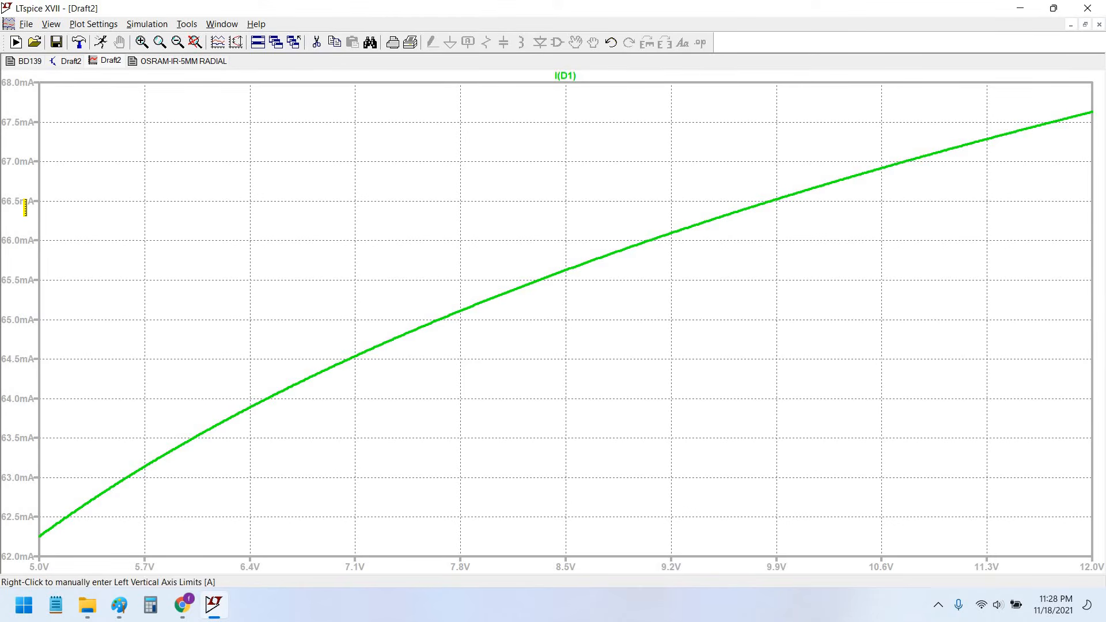
- Set the plot's vertical axis to range from 60 mA to 70 mA with 5 mA ticks
right_click(25, 207)
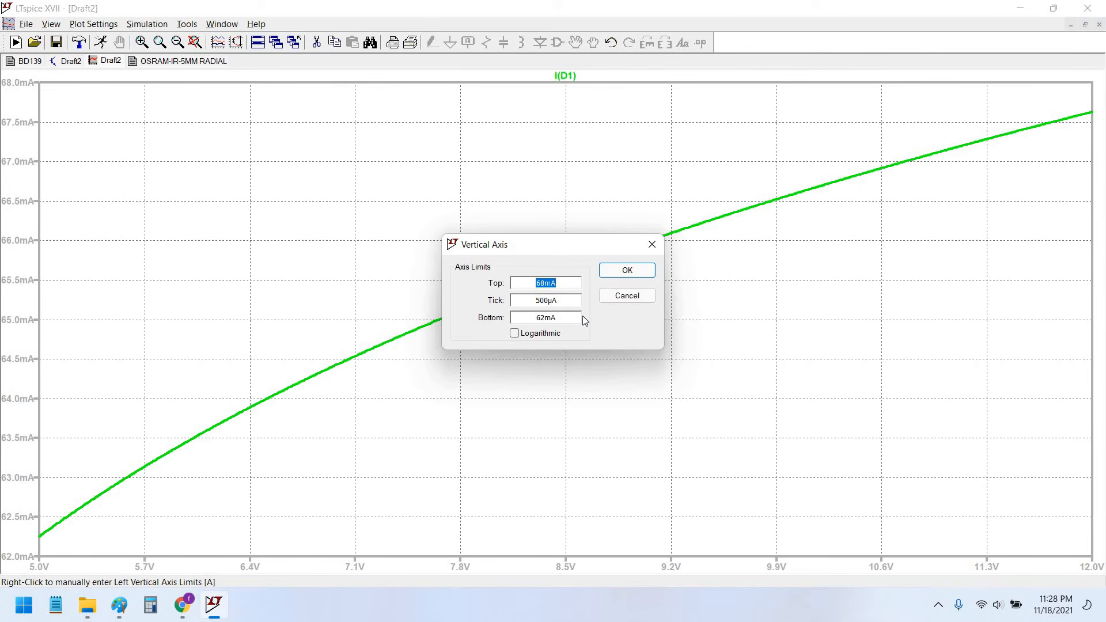
text(70)
key(Tab)
text(5)
key(Tab)
text(6)
click(639, 271)
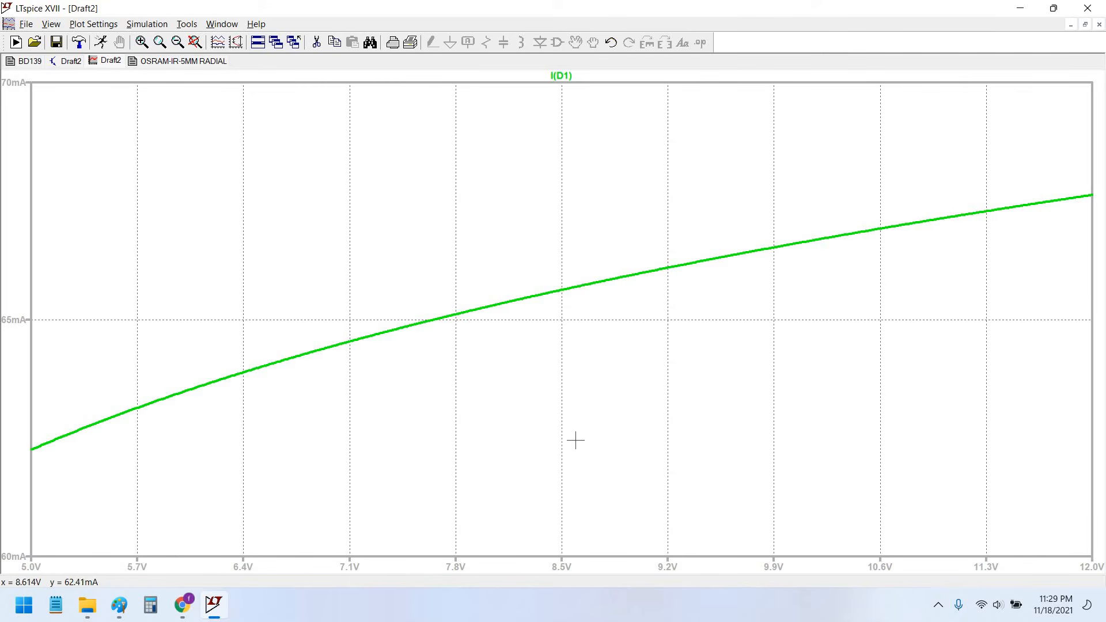
- Change the schematic's simulation command to a DC operating point and place the .op directive below the .dc directive
click(68, 60)
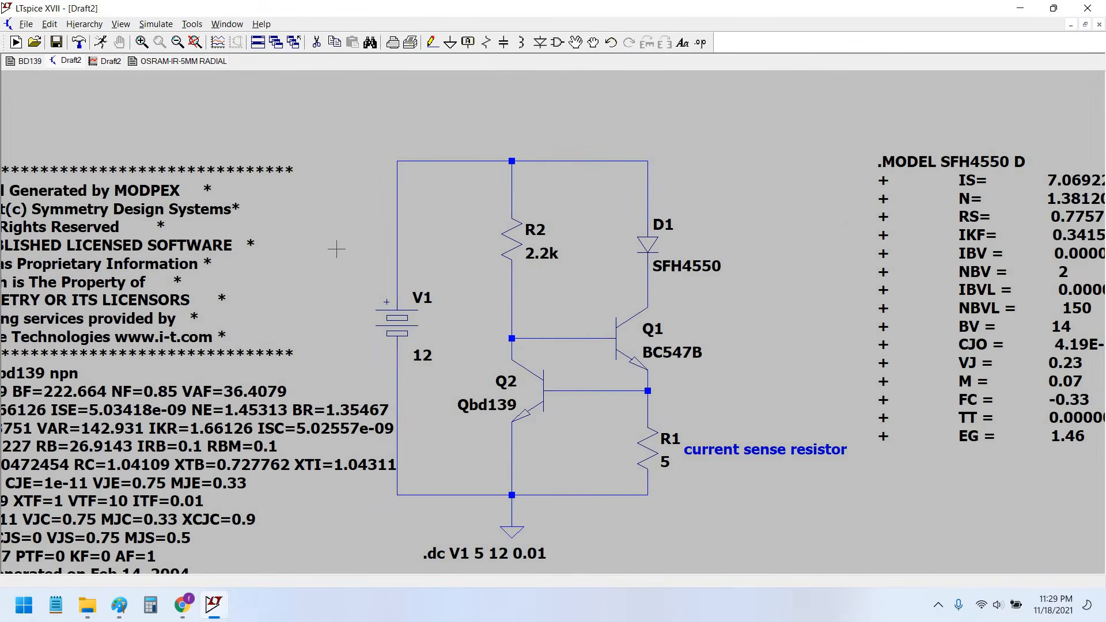
scroll(418, 239, up, 5)
scroll(418, 237, down, 2)
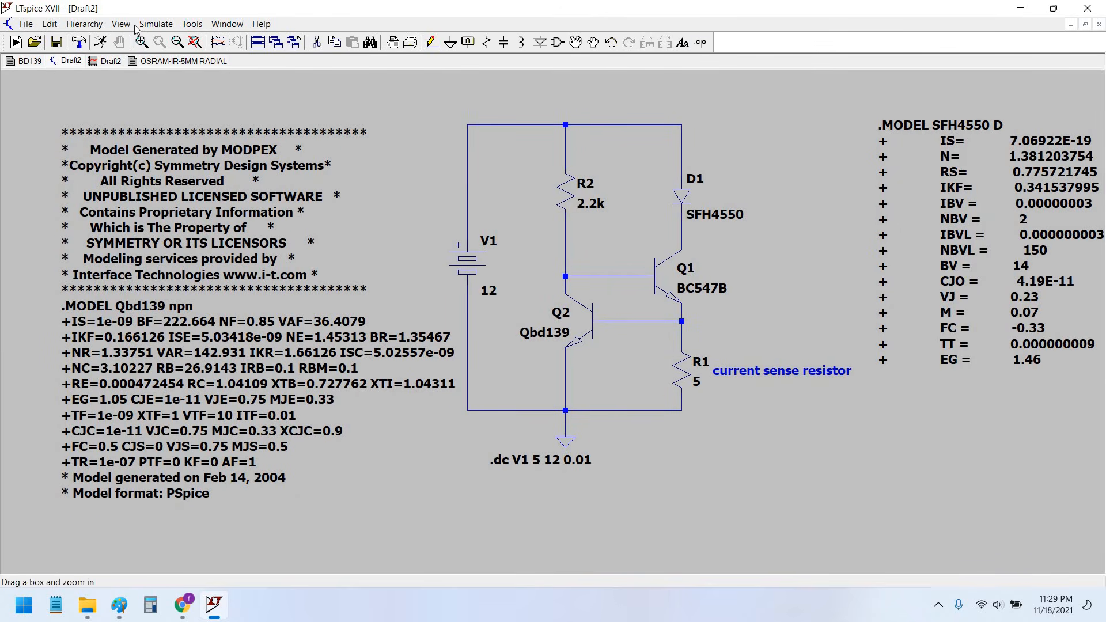
click(156, 23)
key(Return)
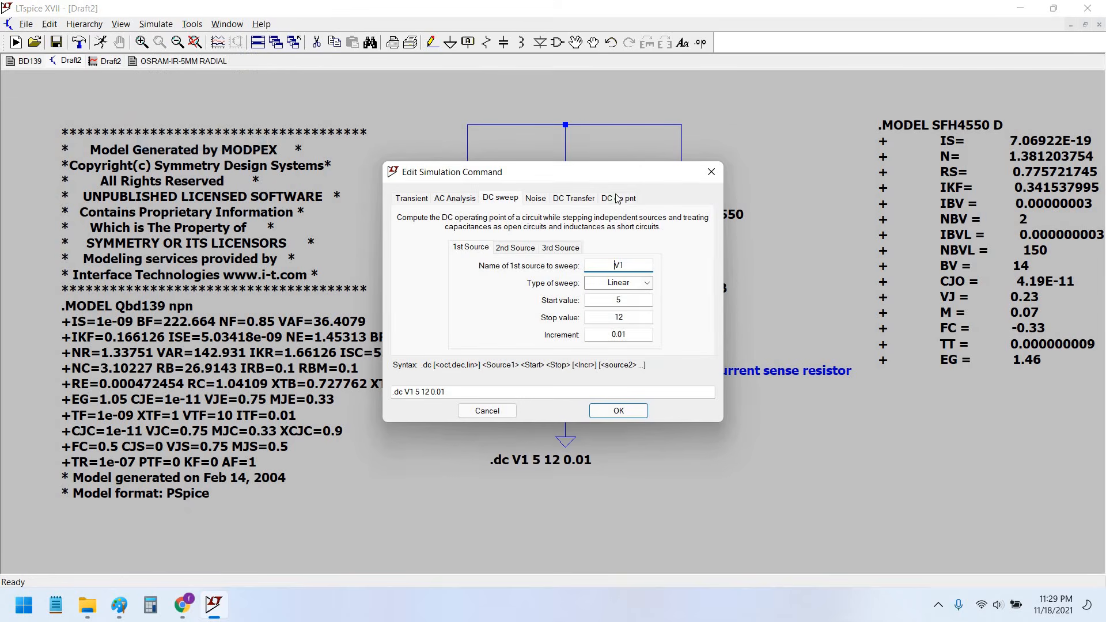
click(607, 198)
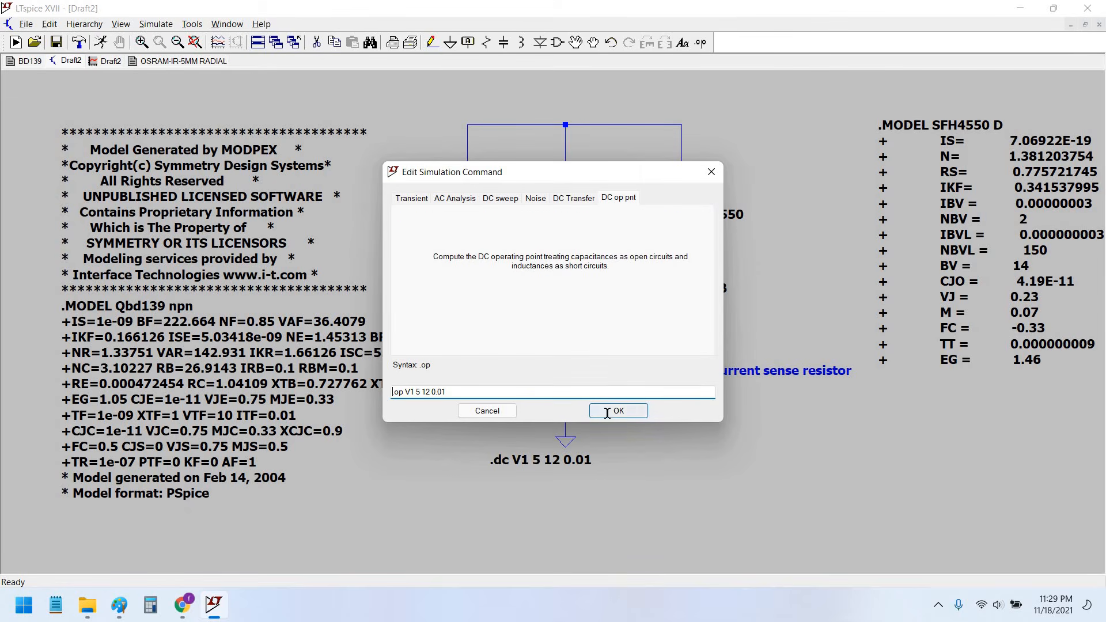
click(614, 413)
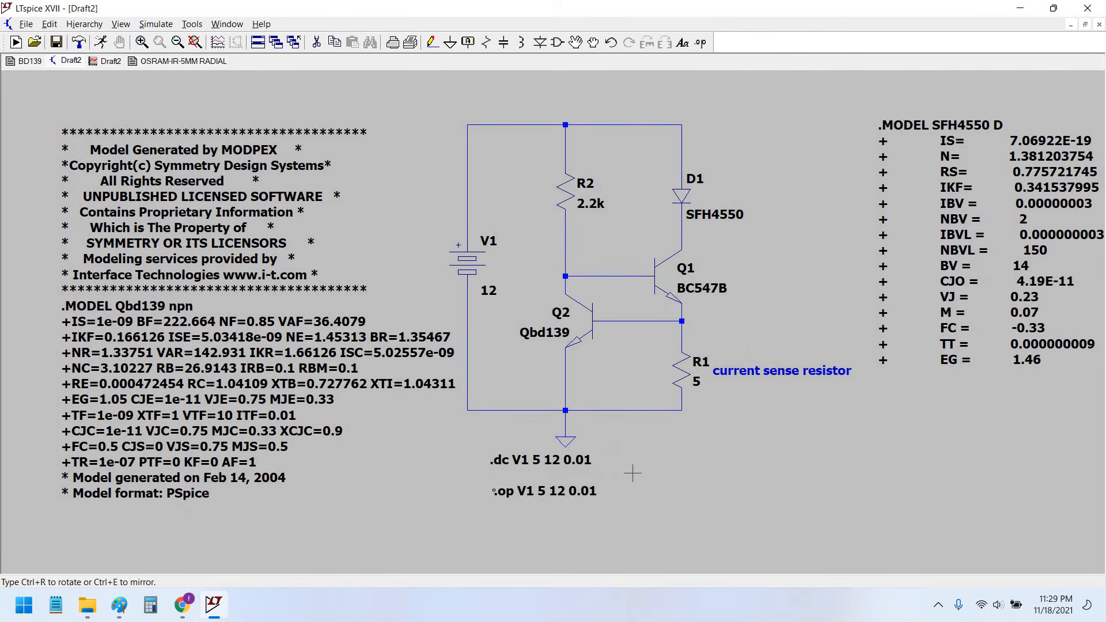
click(633, 473)
- Examine the .dc and .op directives below the ground symbol to see which analysis is active
scroll(634, 474, down, 1)
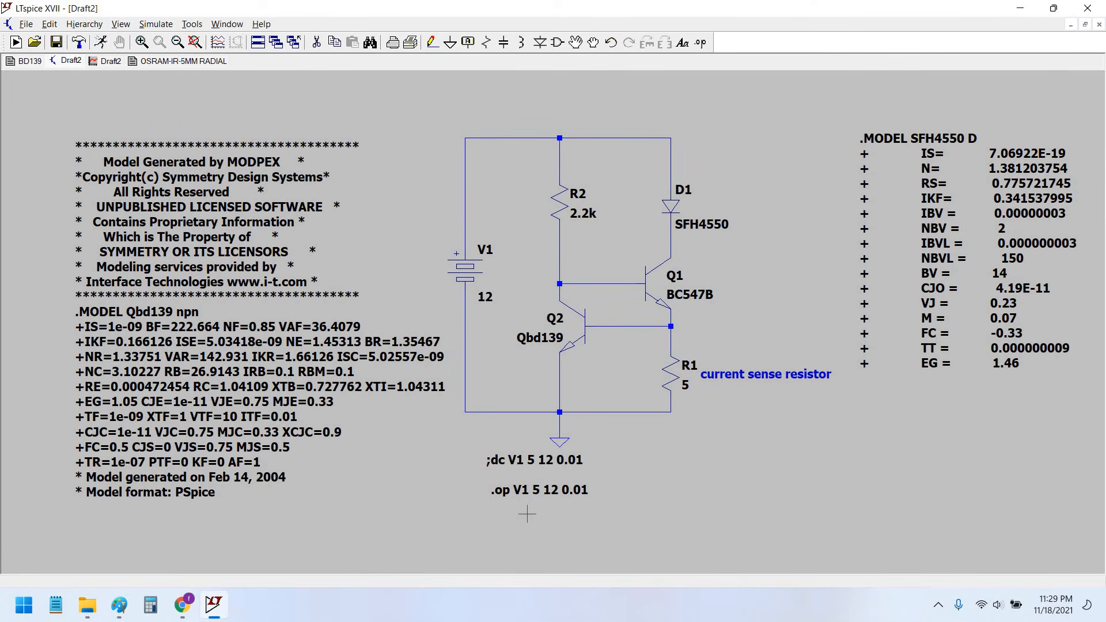
scroll(528, 510, up, 2)
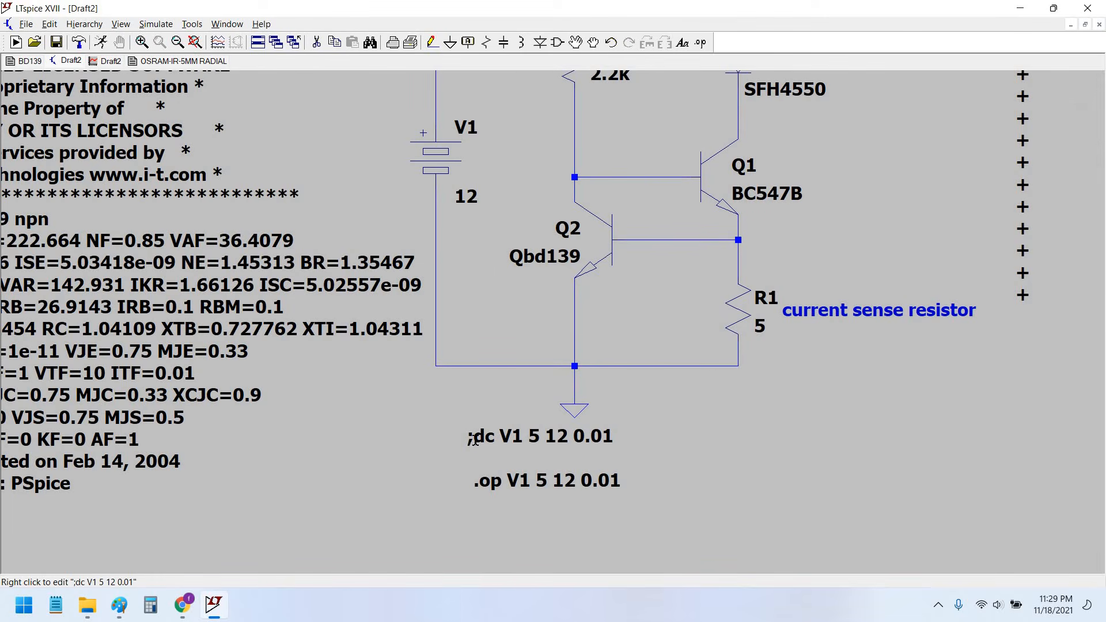
scroll(476, 441, up, 1)
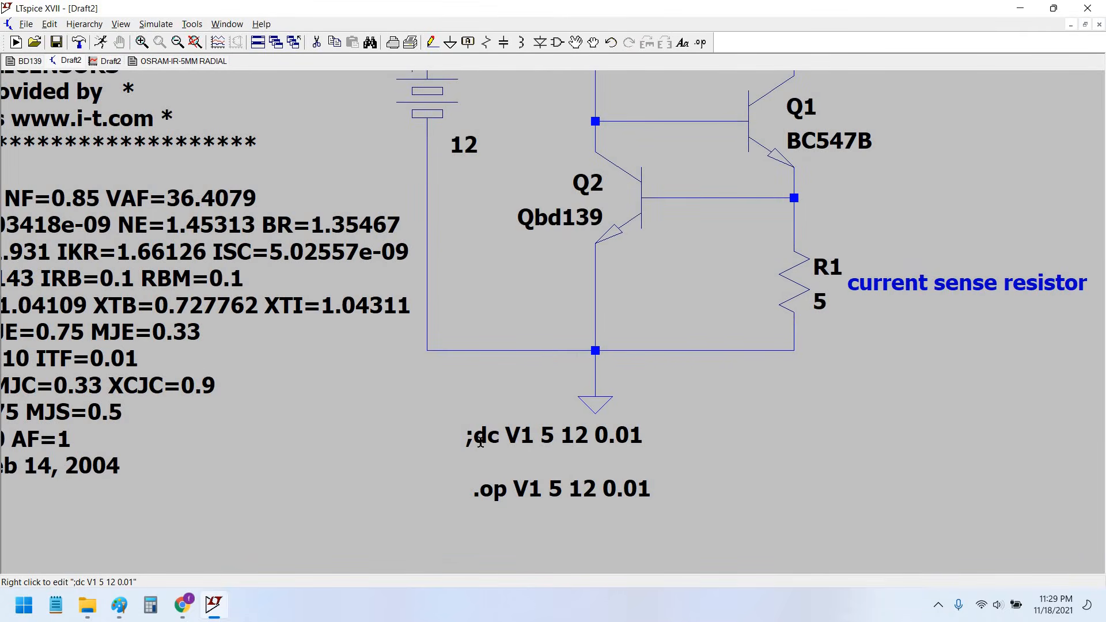
scroll(480, 438, down, 1)
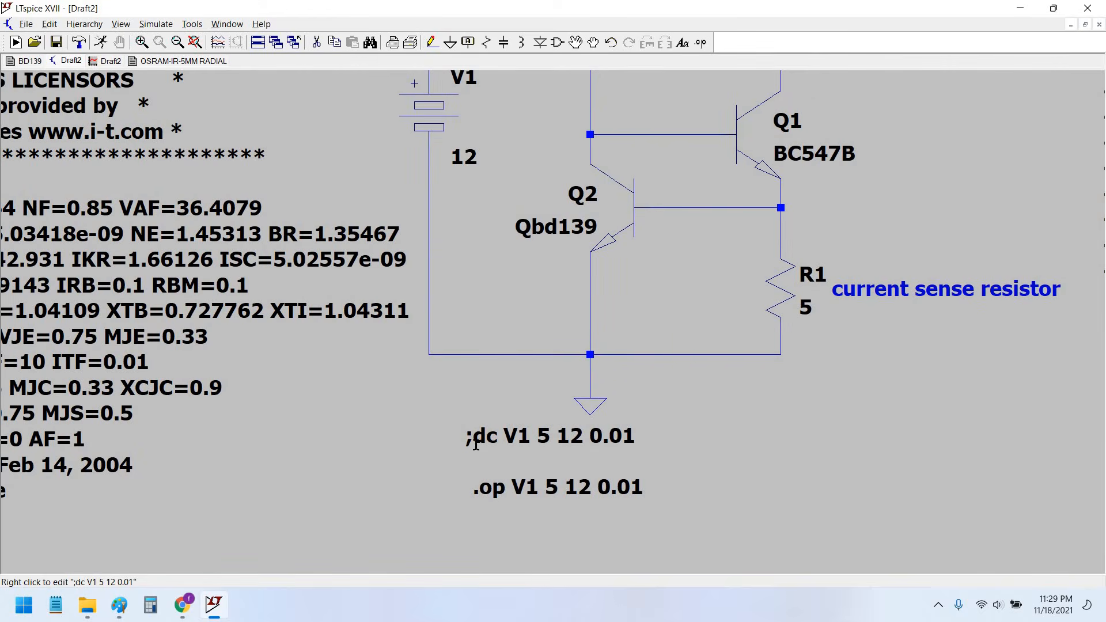
scroll(477, 445, up, 2)
drag(500, 429, 500, 393)
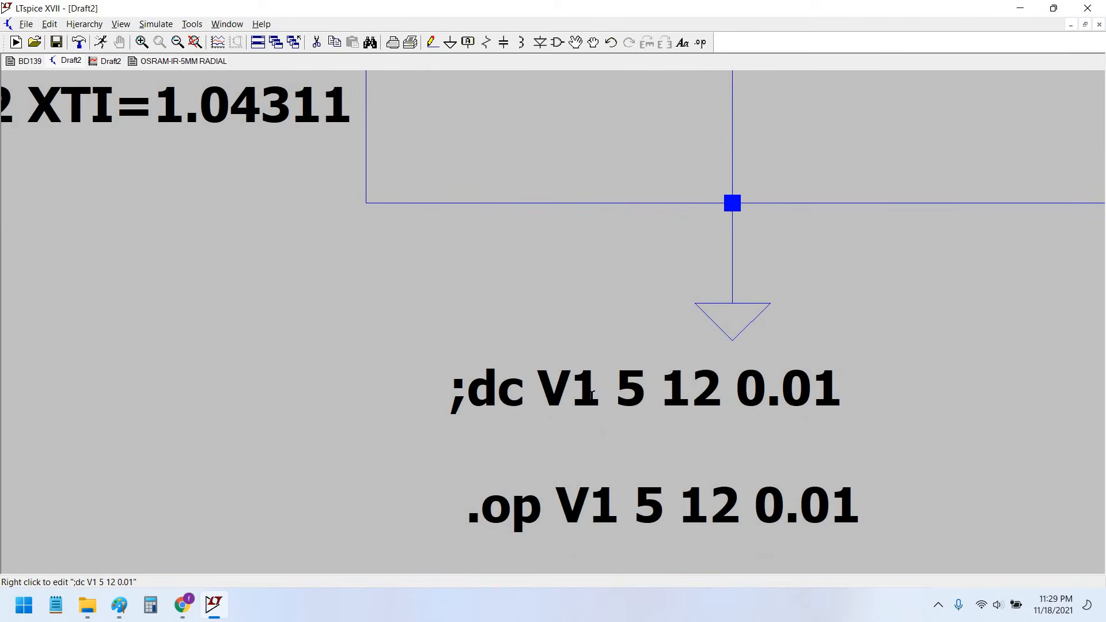
scroll(493, 420, down, 1)
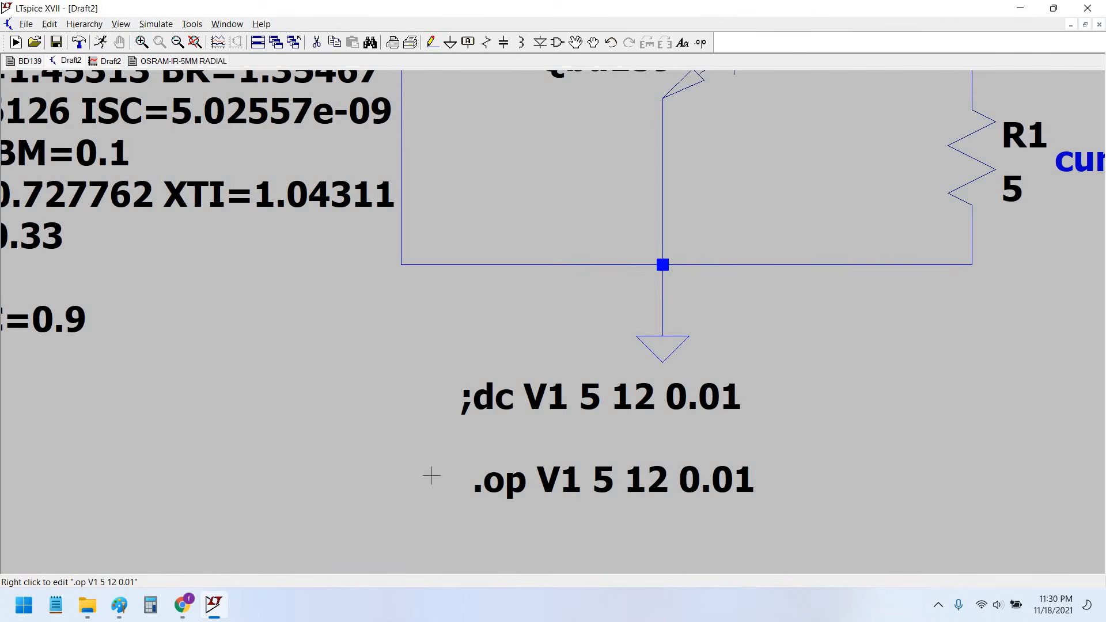
scroll(365, 414, down, 4)
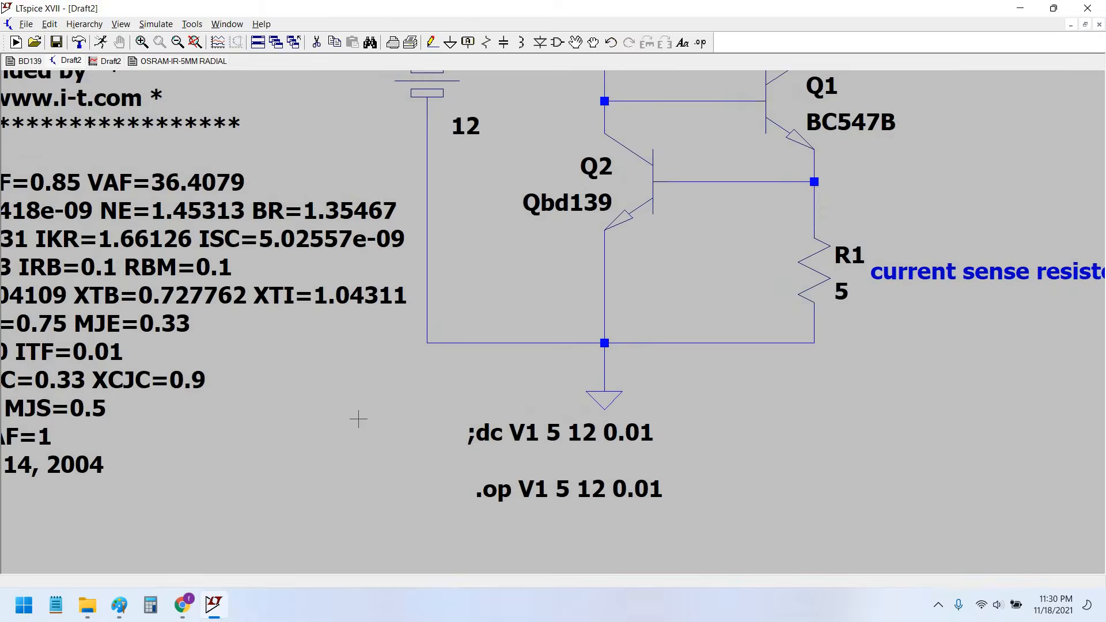
drag(251, 237, 271, 259)
- Run the operating point analysis and review the listed node voltages and device currents
click(103, 41)
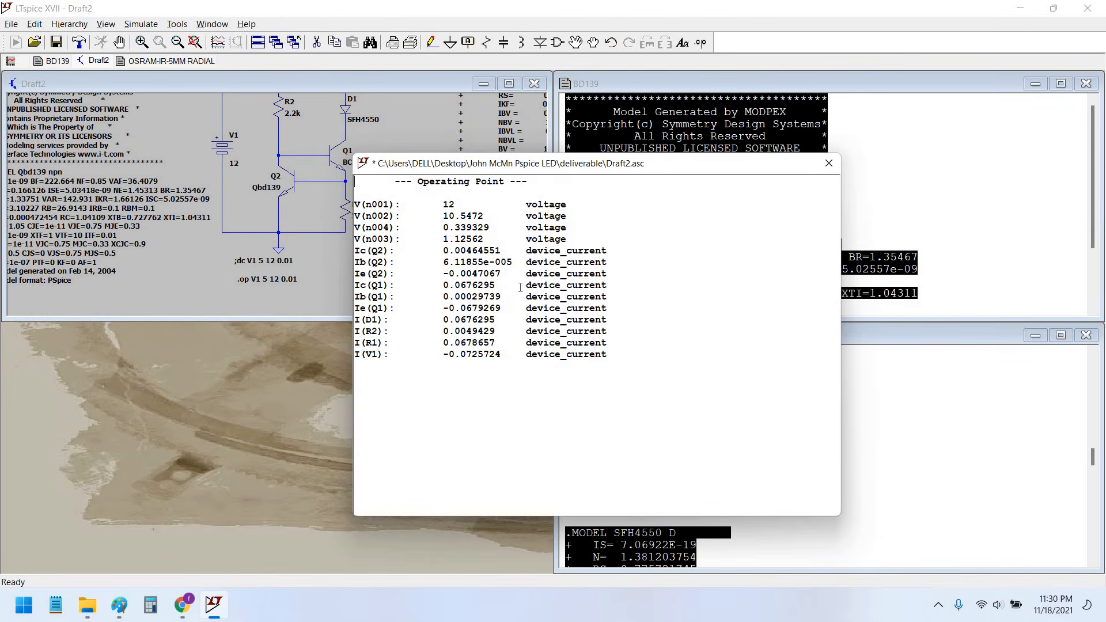
drag(612, 360, 371, 184)
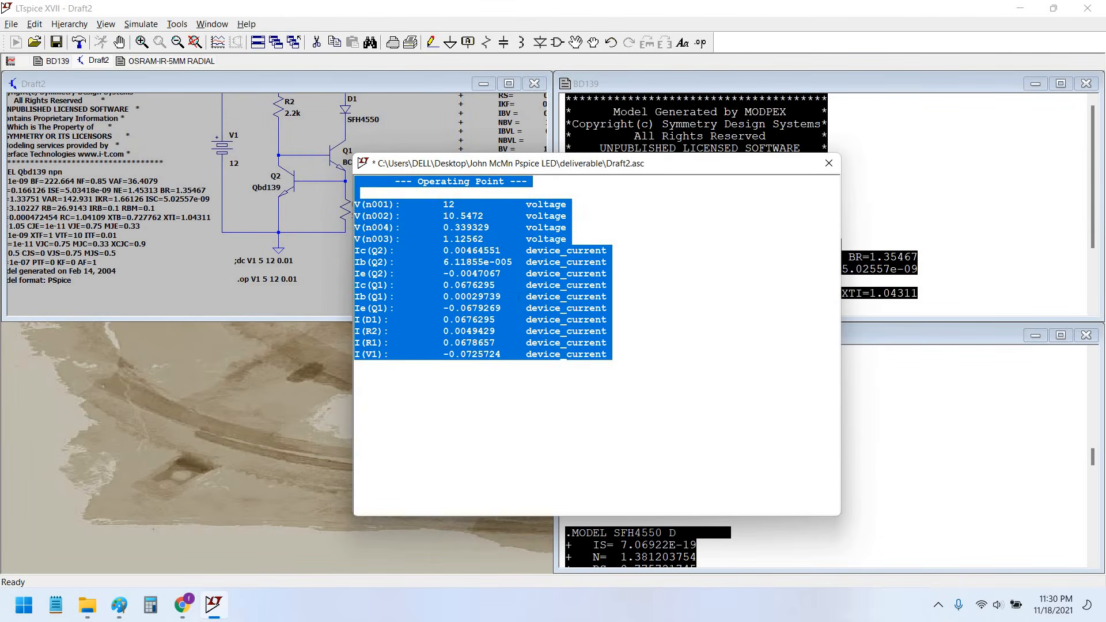
click(531, 296)
key(ctrl+a)
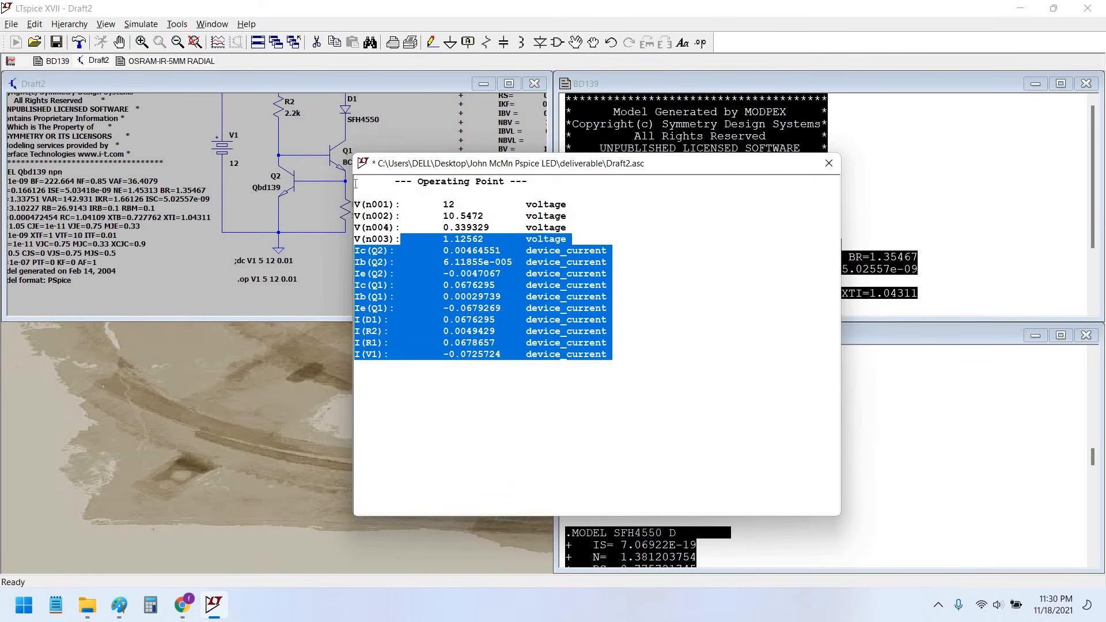
drag(612, 360, 372, 183)
drag(573, 421, 384, 194)
click(384, 194)
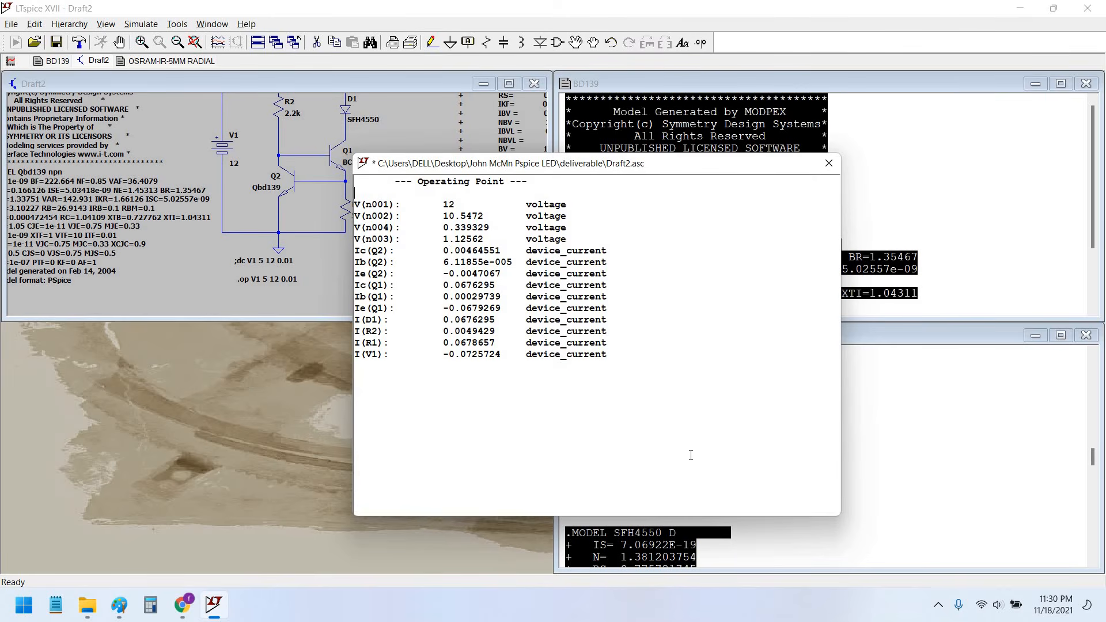
drag(615, 369, 372, 180)
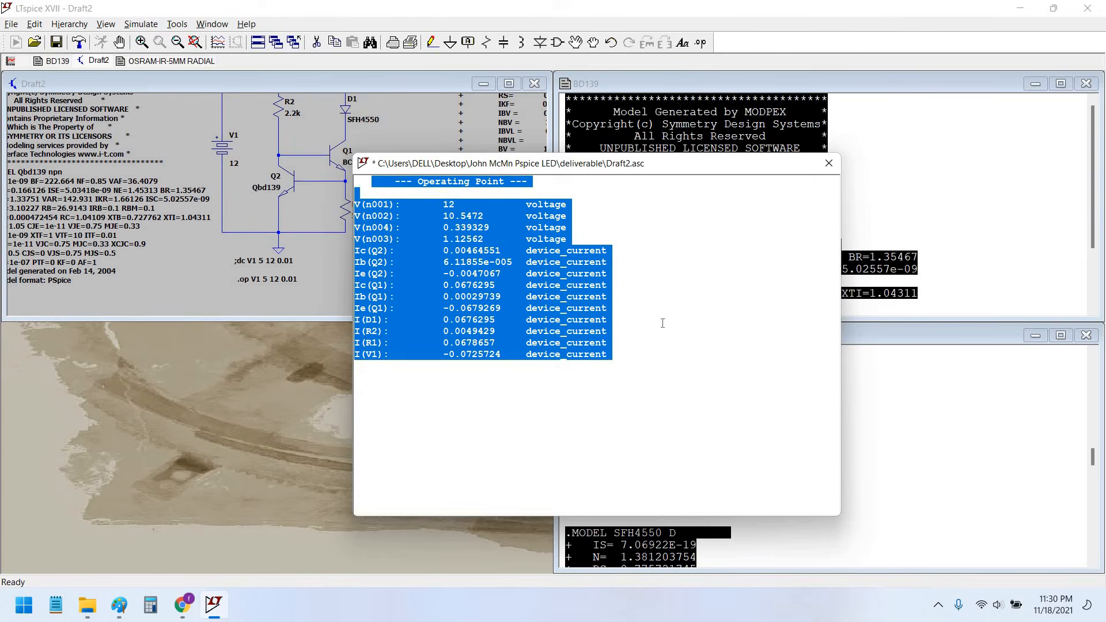
click(662, 324)
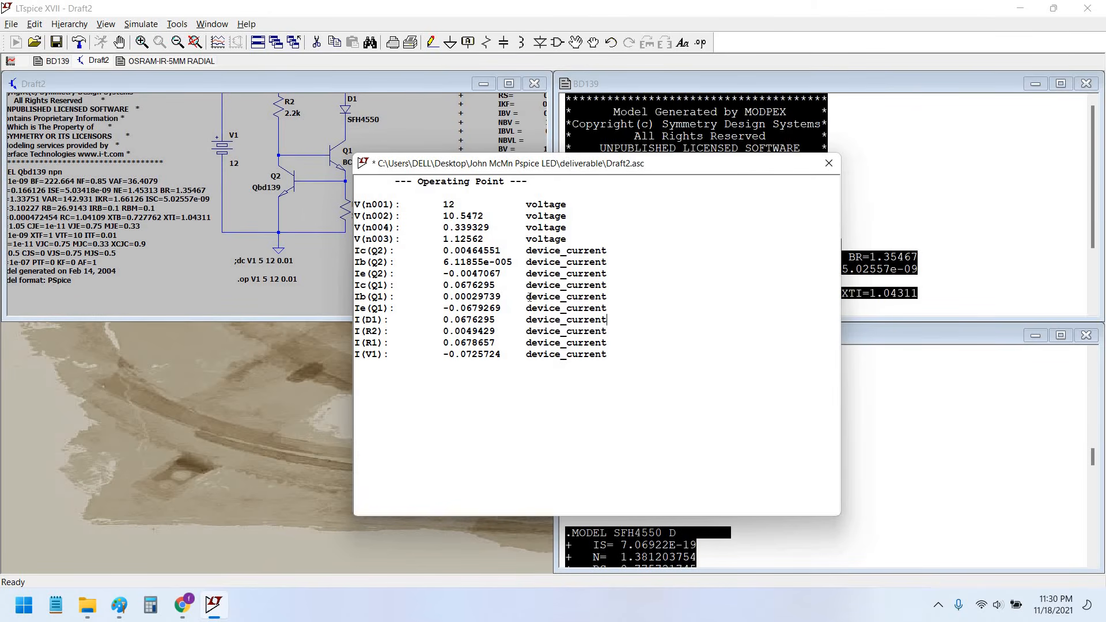
drag(484, 173, 397, 165)
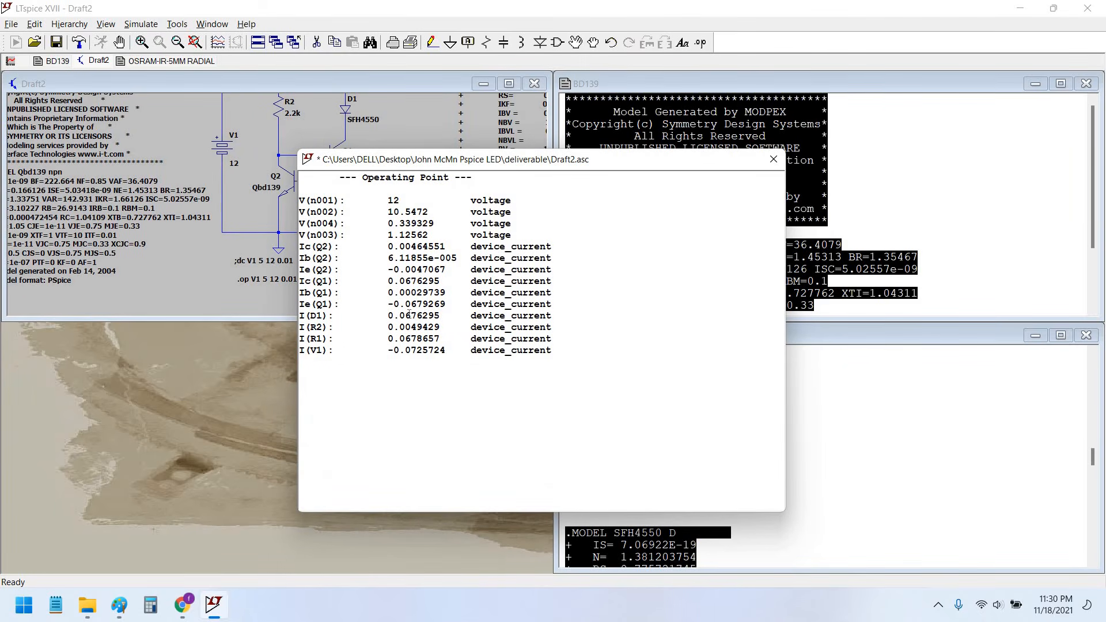
- Check the LED current in the operating point results, close them, and maximize the schematic window fitted to view
drag(441, 316, 390, 314)
click(774, 160)
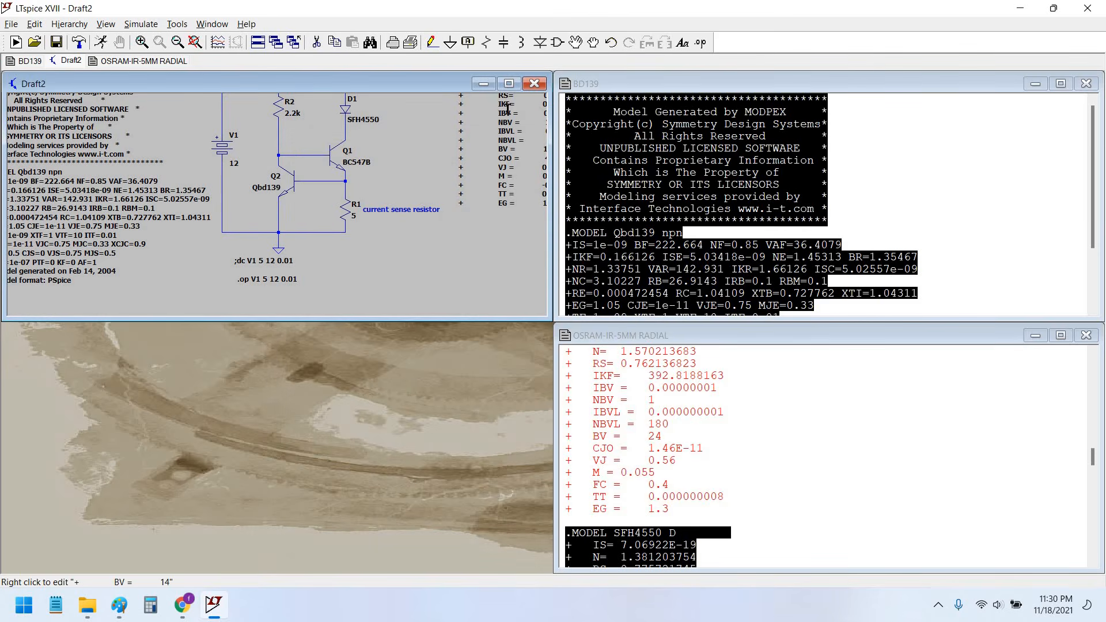
click(509, 84)
key(space)
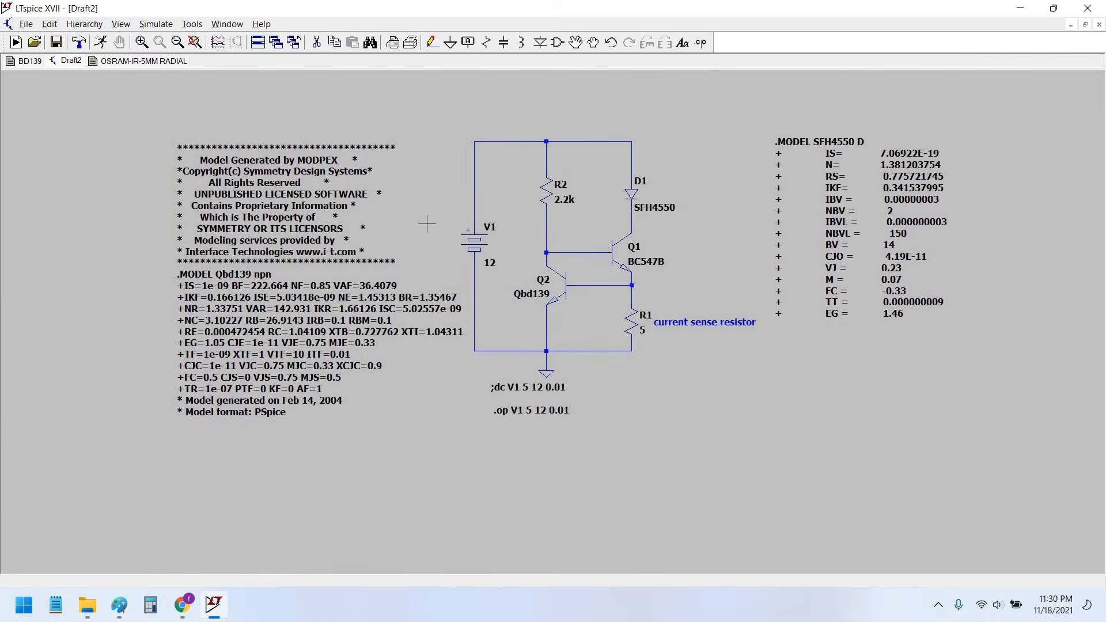
- Change the simulation command to a transient analysis with a 100m stop time and place the .tran directive below the .op directive
click(157, 25)
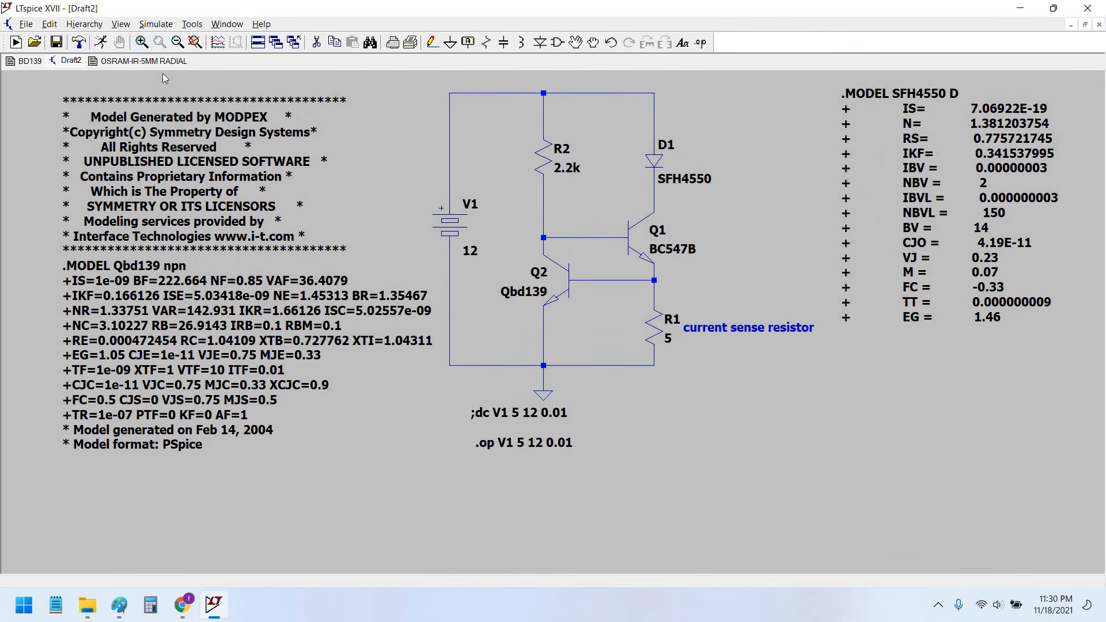
click(230, 147)
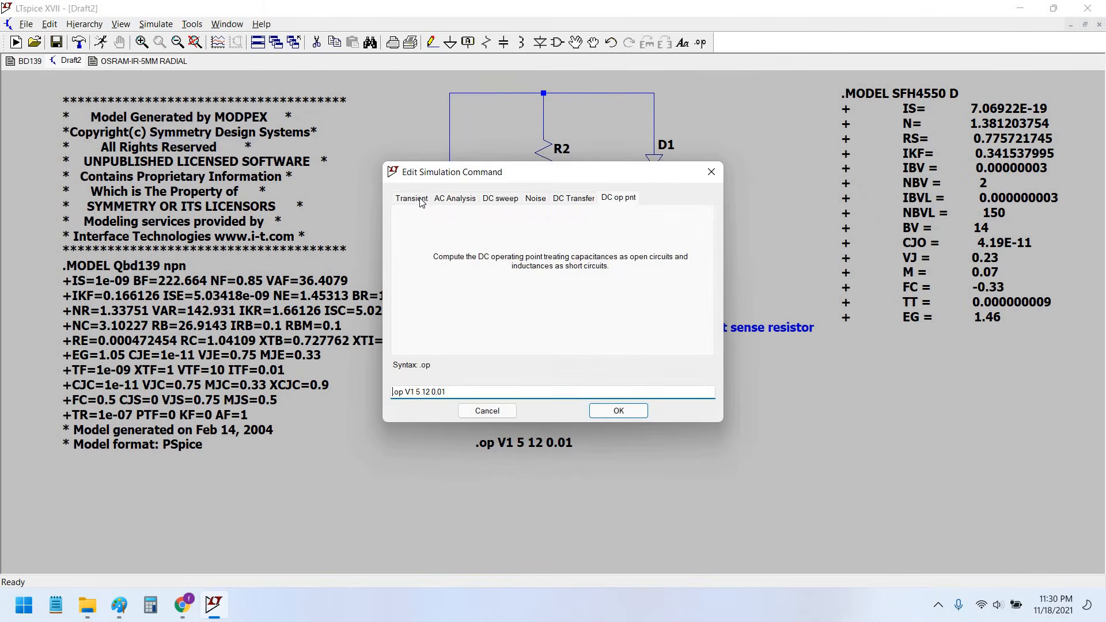
click(661, 234)
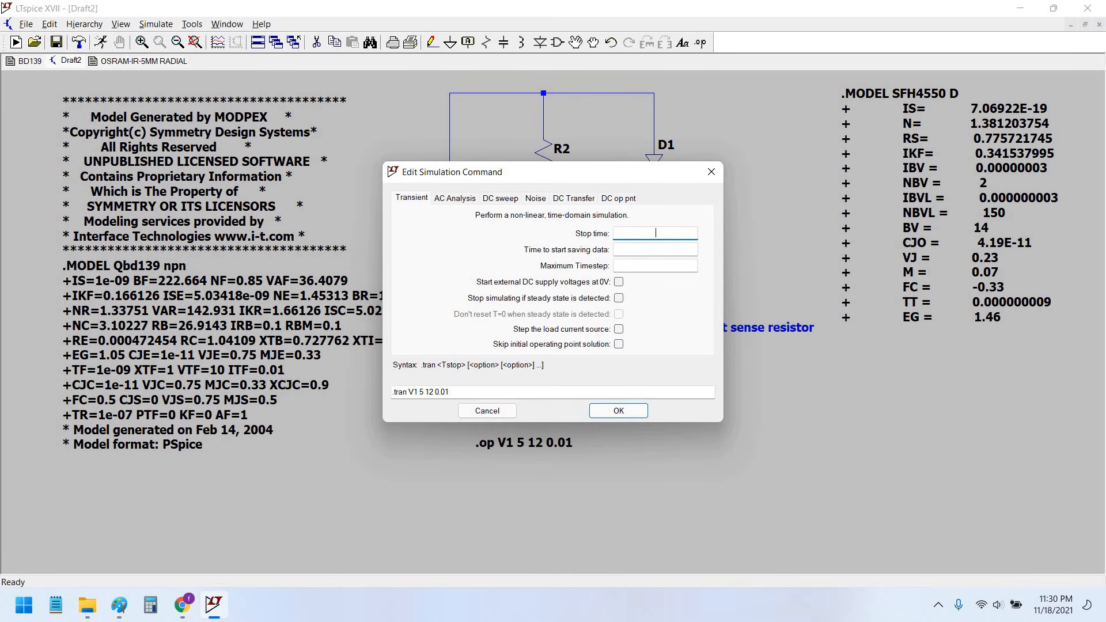
text(100m)
key(Return)
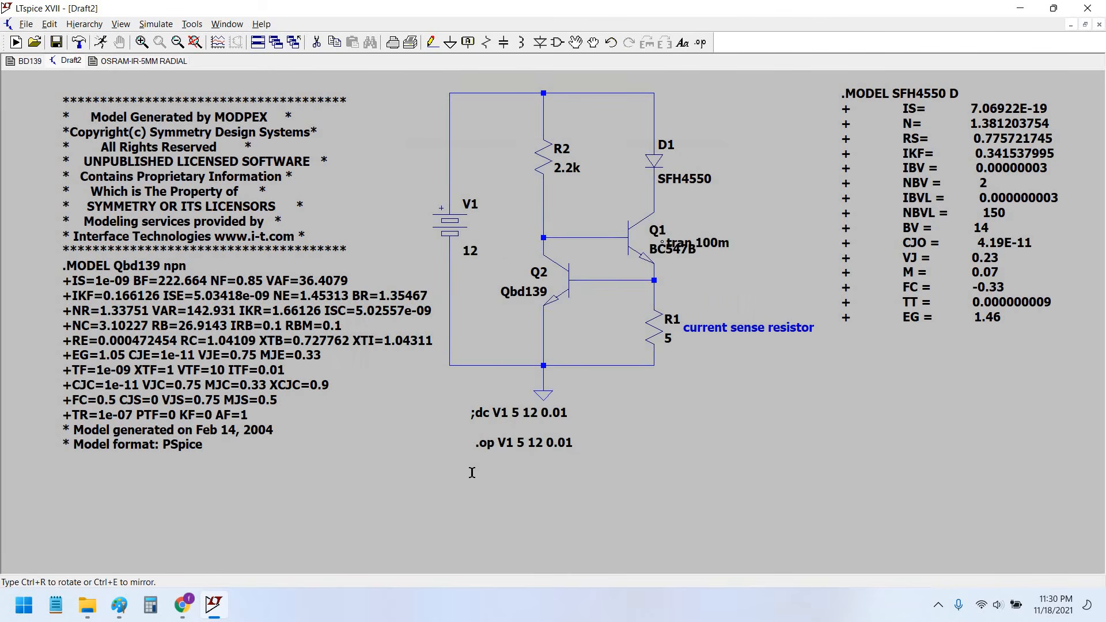
click(498, 468)
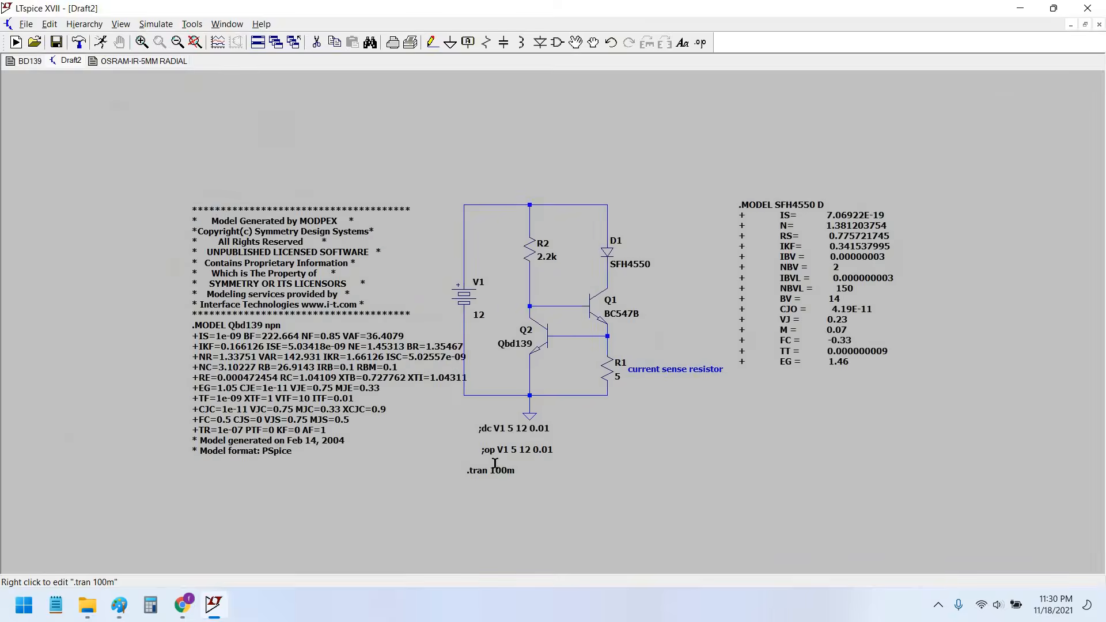
- Run the transient analysis, plot the current through LED D1, and maximize the plot window
scroll(498, 468, up, 3)
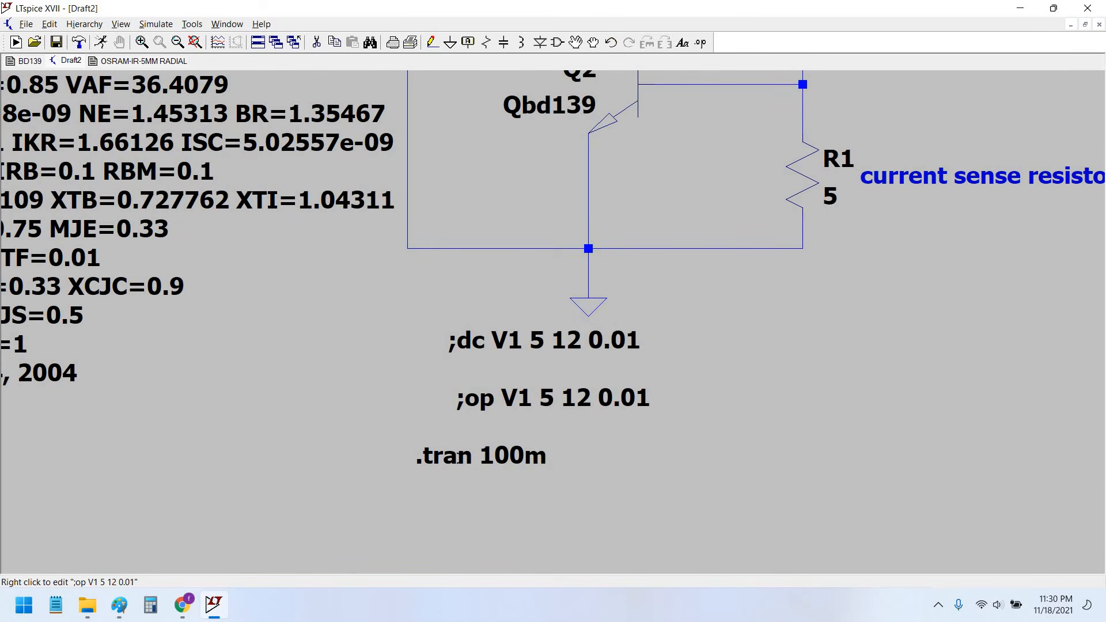
scroll(441, 461, down, 3)
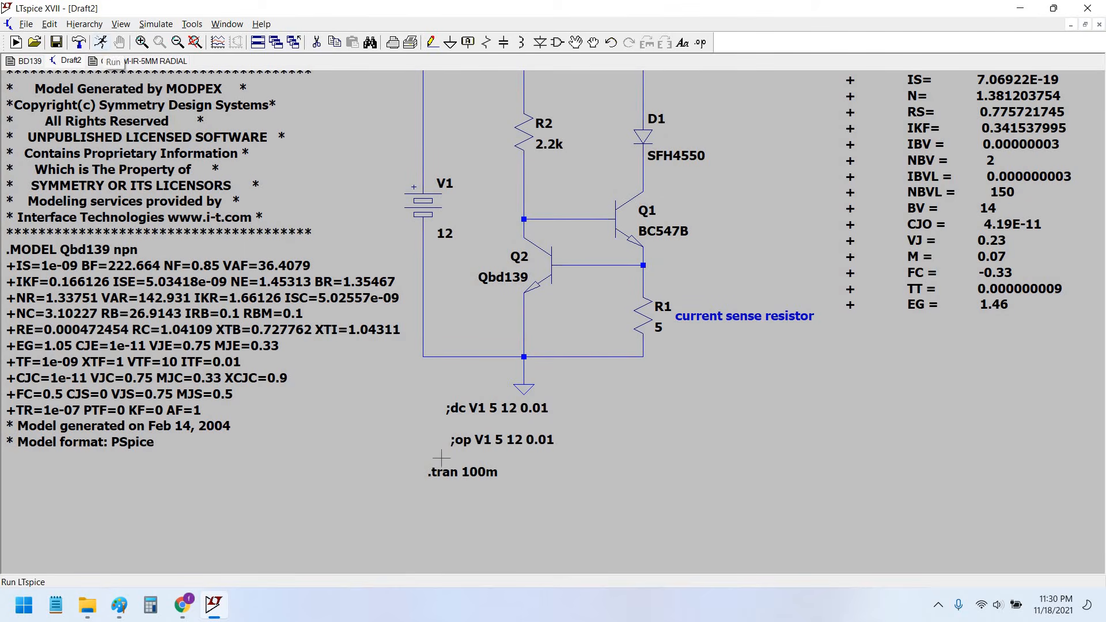
click(101, 42)
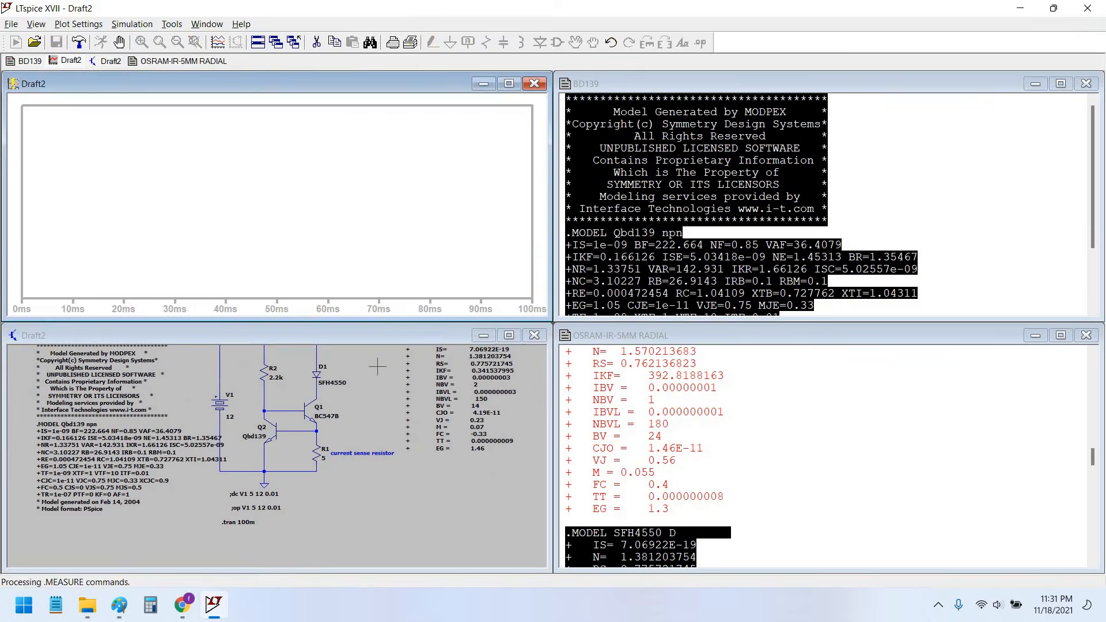
scroll(382, 443, up, 3)
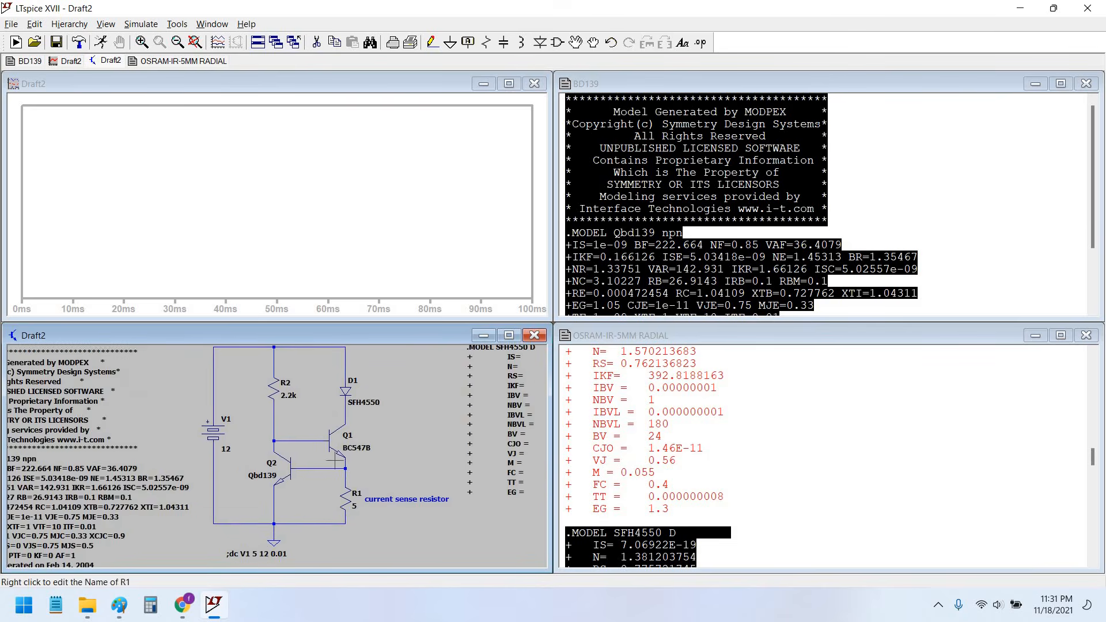
click(347, 385)
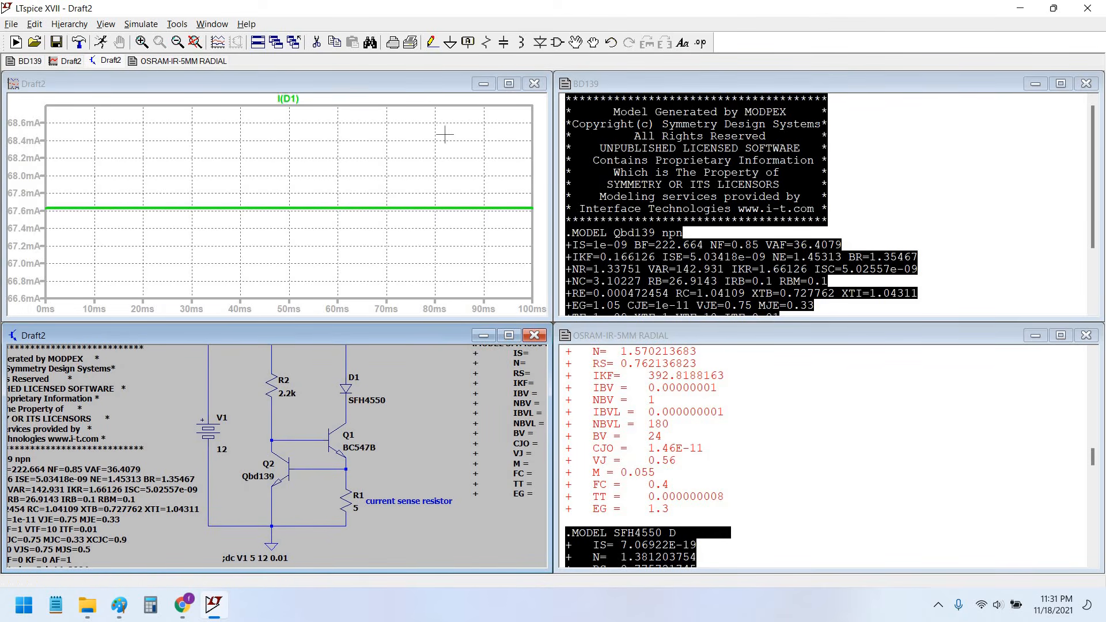
click(509, 84)
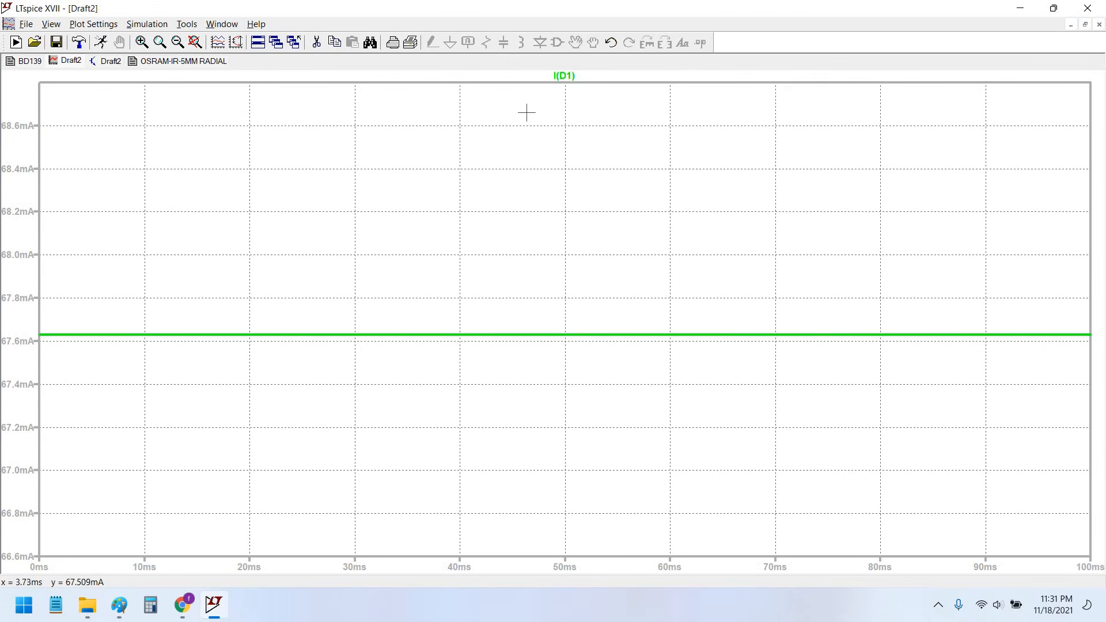
- Attach a cursor to the I(D1) trace and read the LED current along the time axis, ending at about 59 ms
click(564, 75)
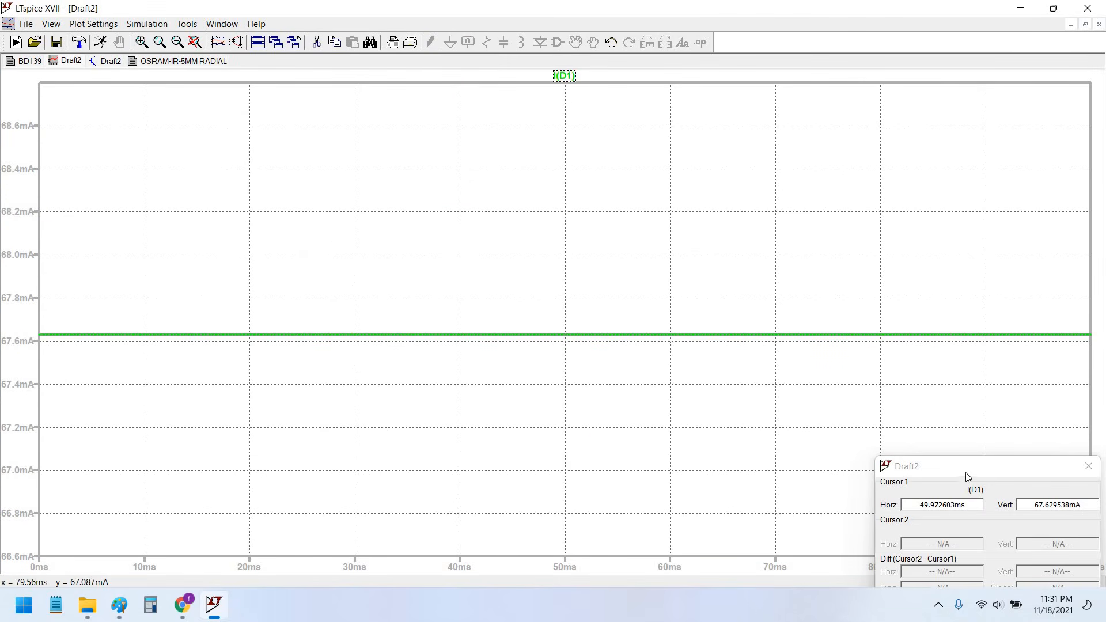
drag(968, 475, 845, 167)
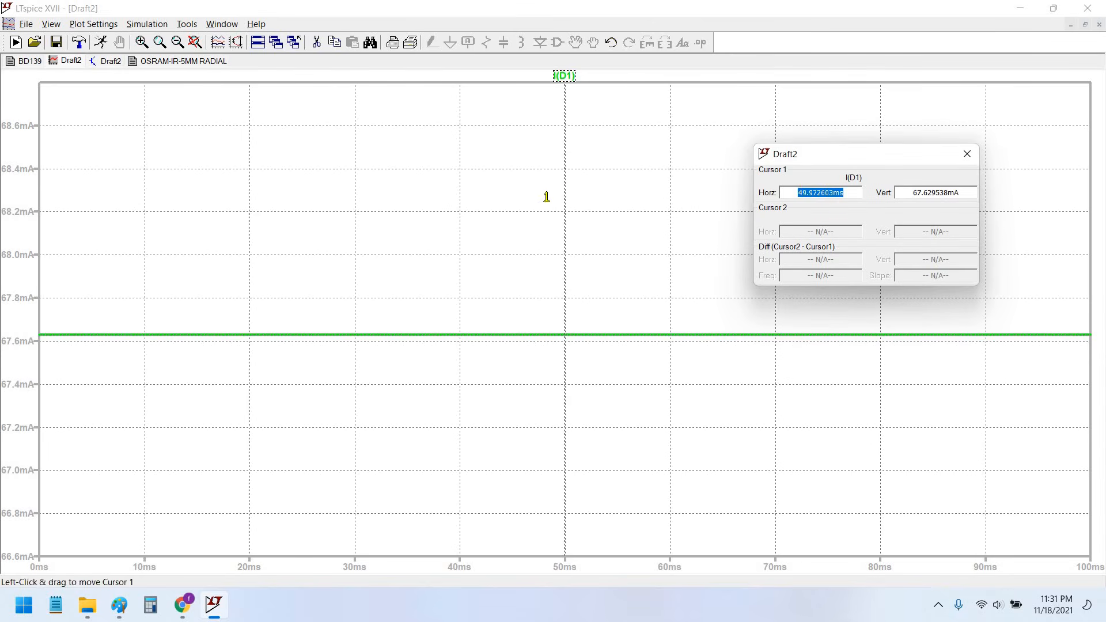
drag(544, 196, 639, 231)
drag(321, 295, 662, 329)
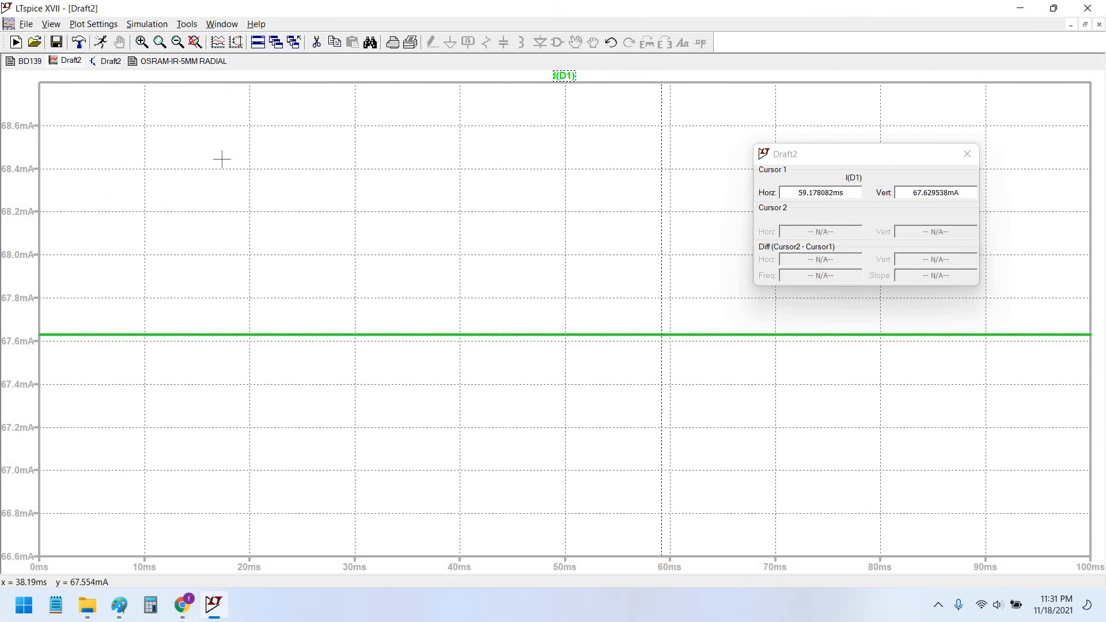
- Return to the schematic and close the cursor readout covering the SFH4550 model text
click(113, 63)
scroll(382, 281, down, 3)
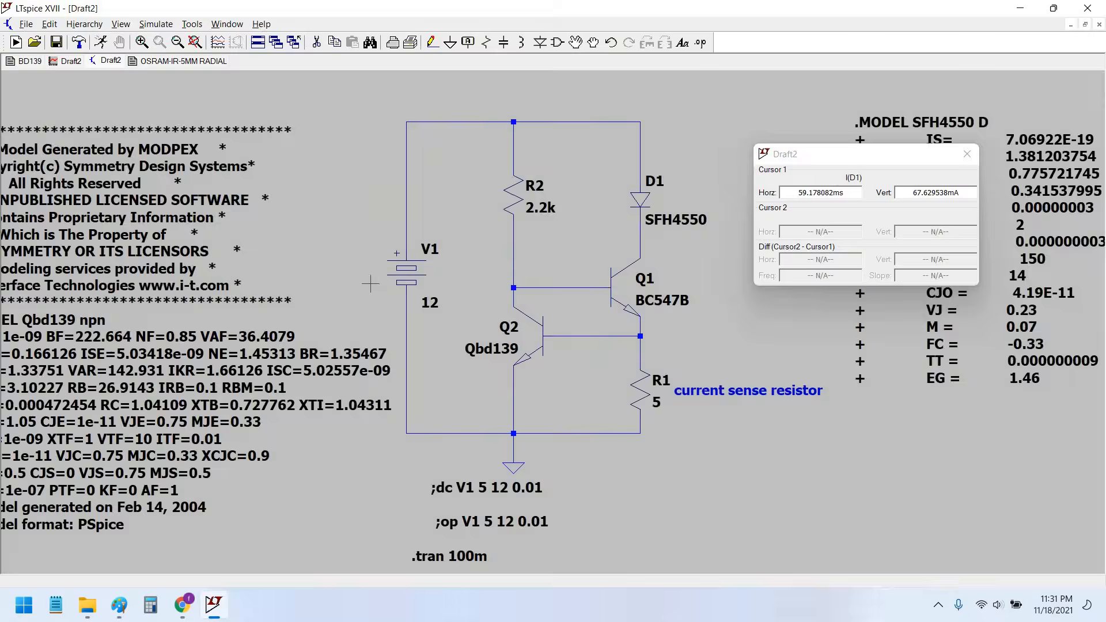
scroll(382, 247, up, 2)
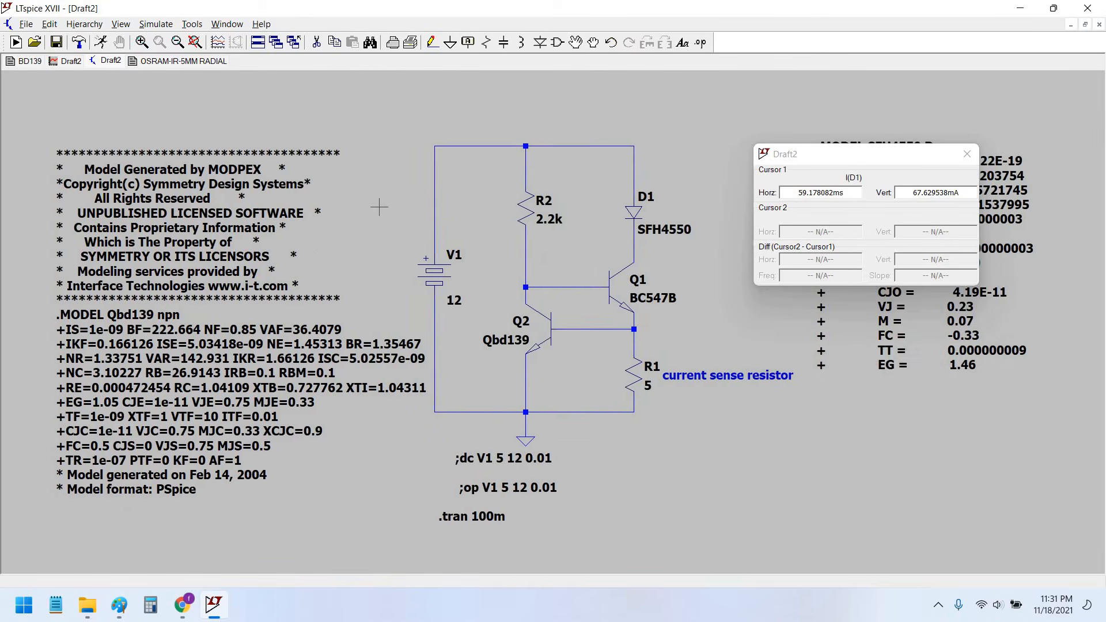
drag(379, 207, 373, 174)
click(968, 153)
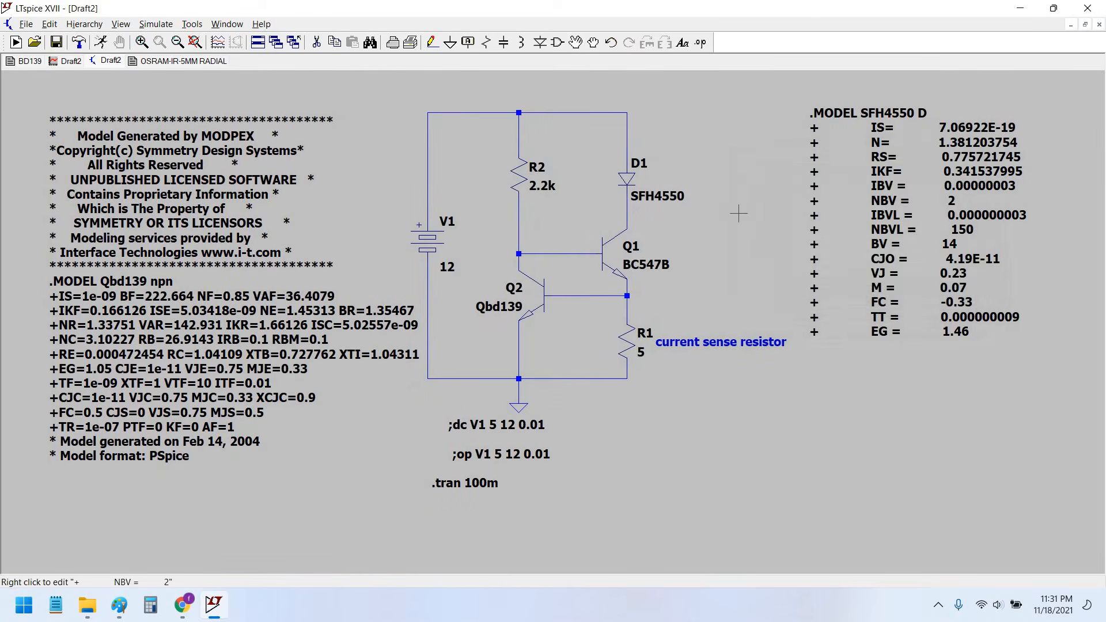
- Remove the .tran 100m directive and reactivate the operating point directive as .op V1 5 12 0.01
drag(727, 216, 728, 212)
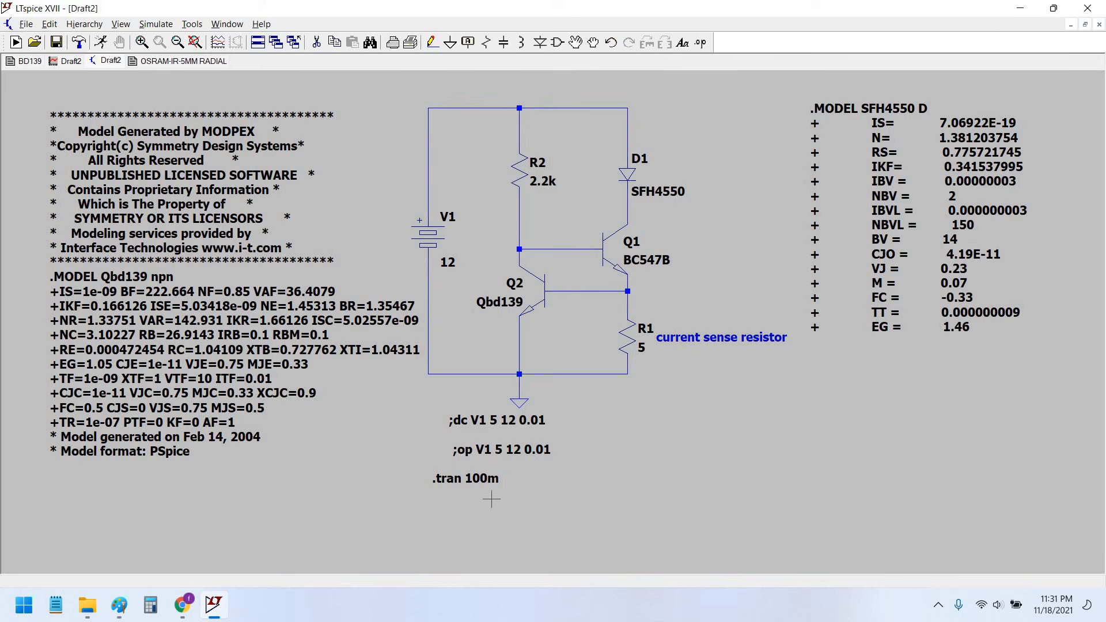
right_click(476, 484)
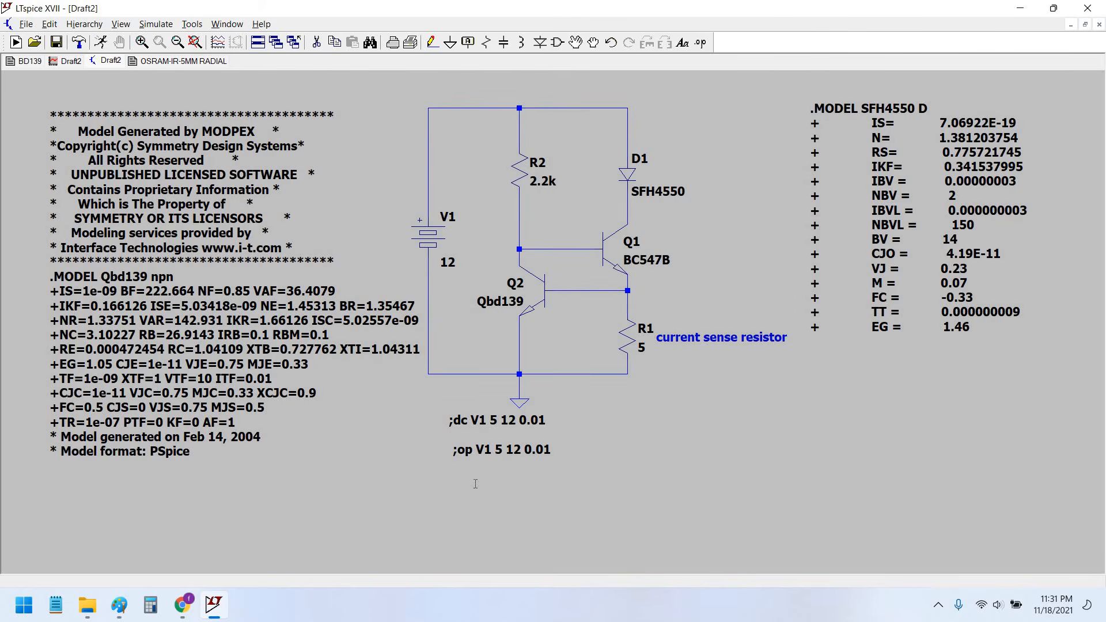
right_click(478, 450)
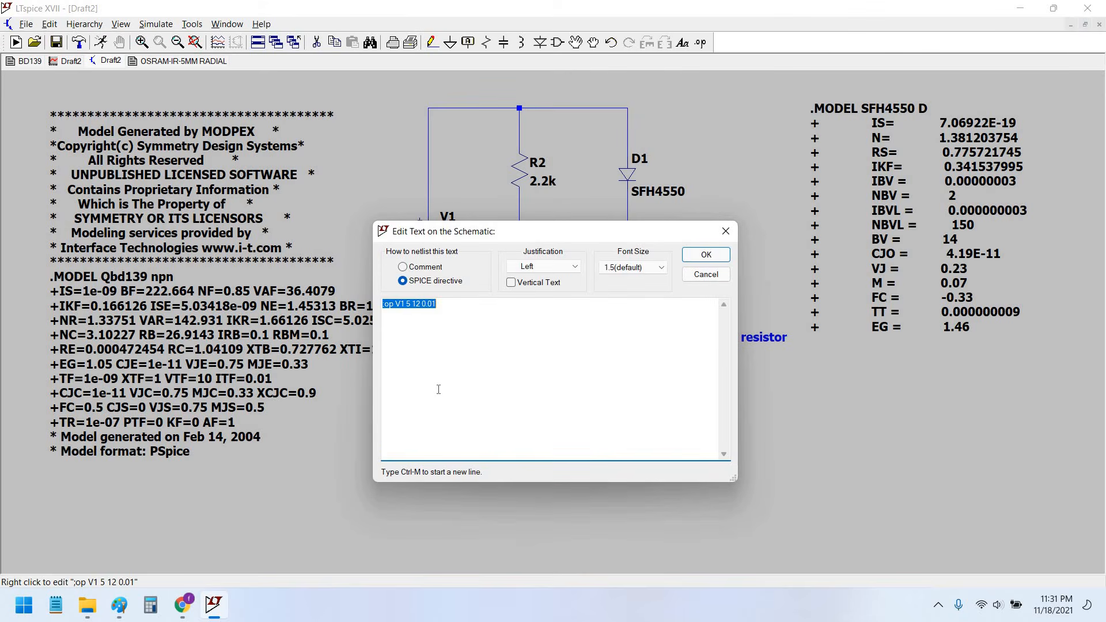
key(Home)
key(Delete)
text(.)
key(Return)
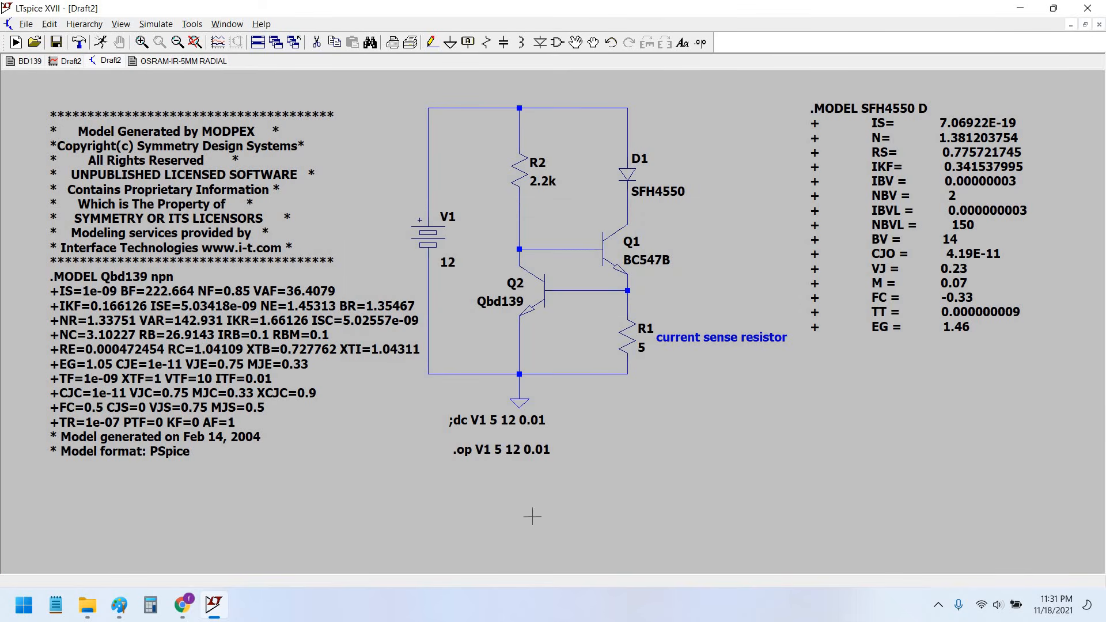
- Add the SPICE directive .step temp 0 100 10 and place it below the .op directive
scroll(490, 455, up, 3)
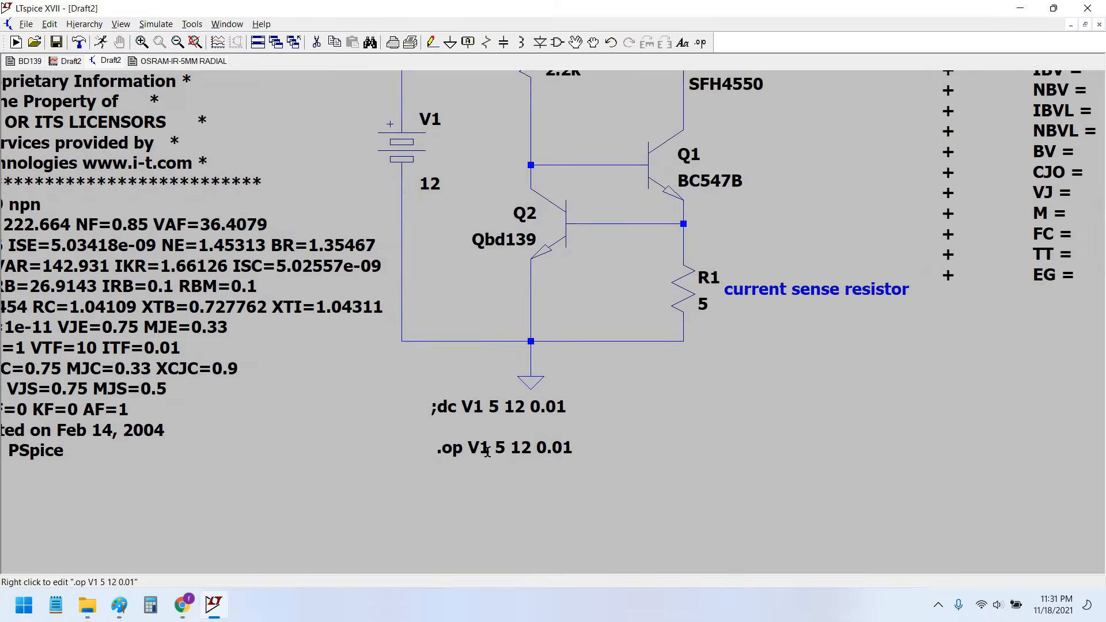
scroll(510, 460, down, 2)
scroll(625, 81, down, 1)
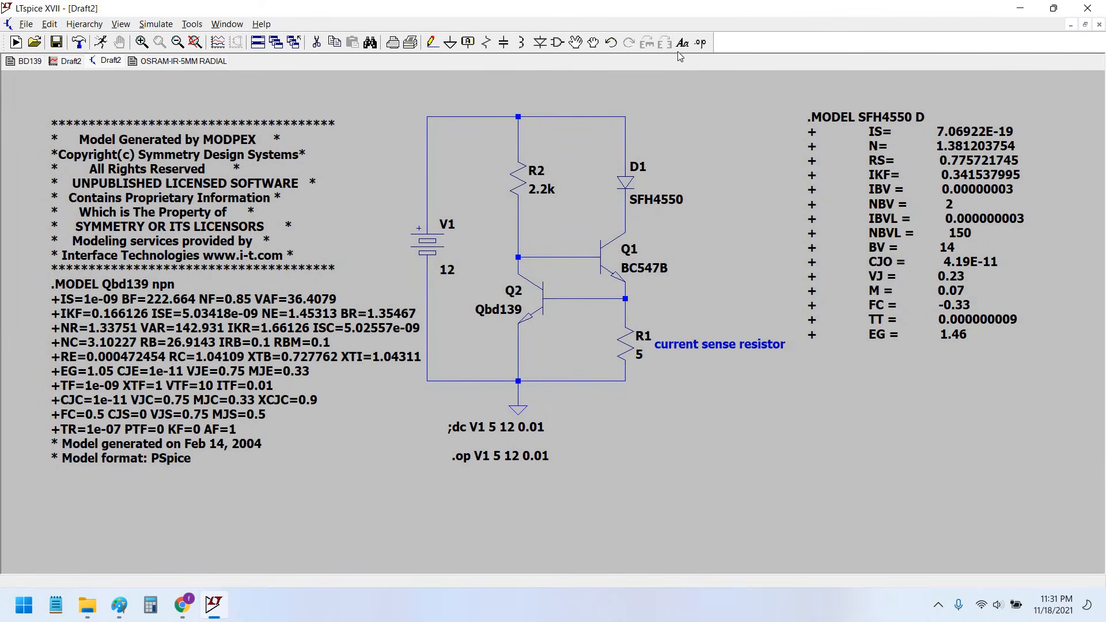
click(702, 44)
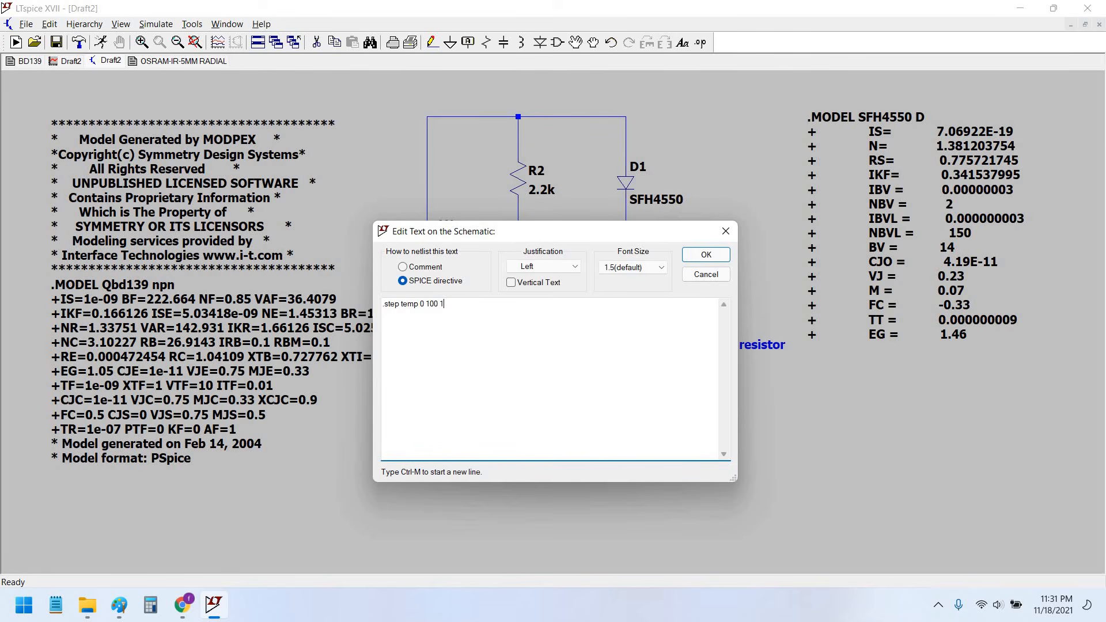
click(706, 255)
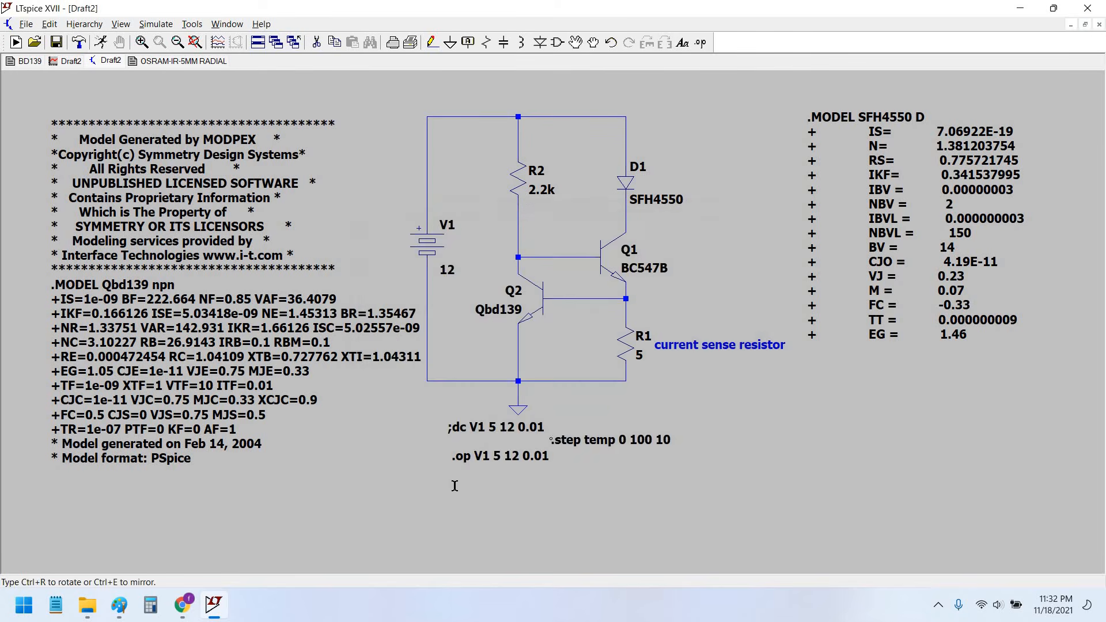
click(449, 486)
scroll(627, 481, down, 1)
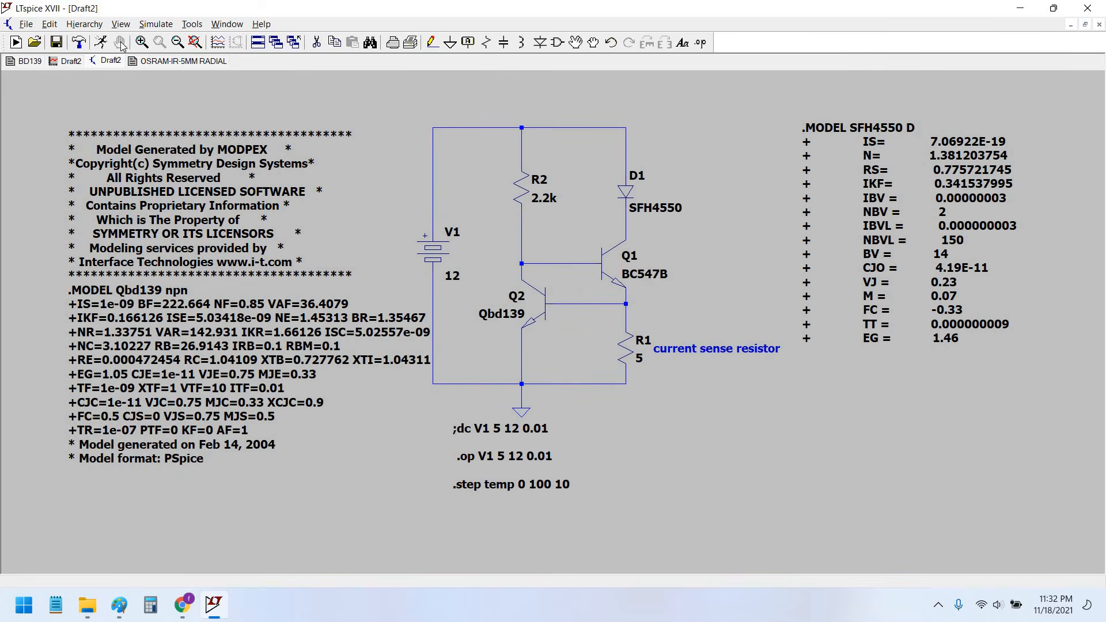
- Run the temperature sweep and maximize the LED current plot, with the horizontal axis ending at 100 °C
click(101, 42)
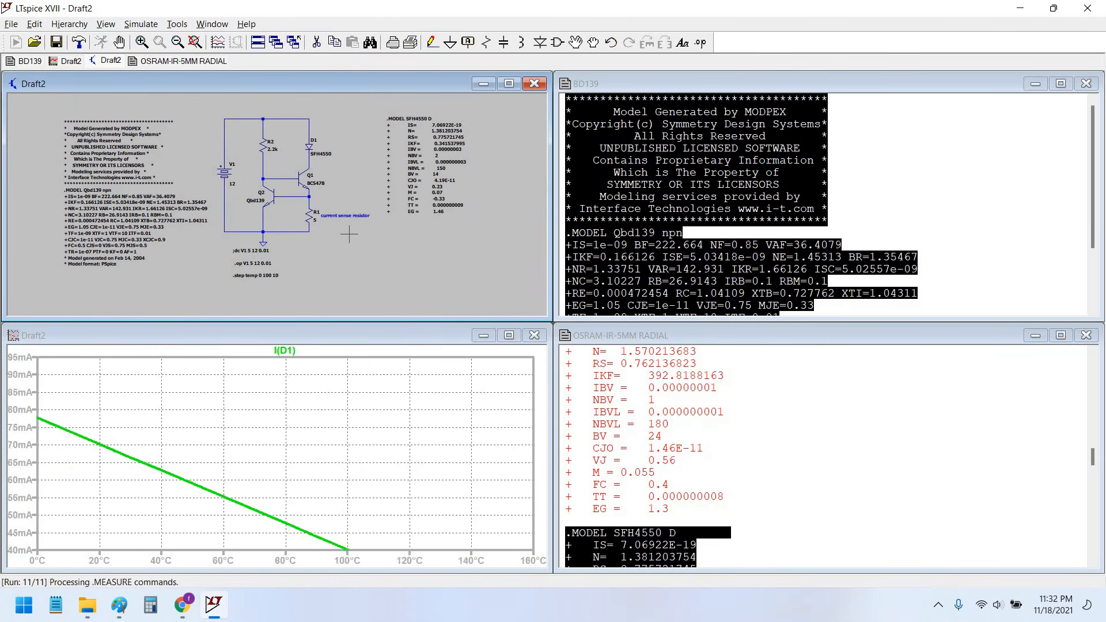
click(509, 335)
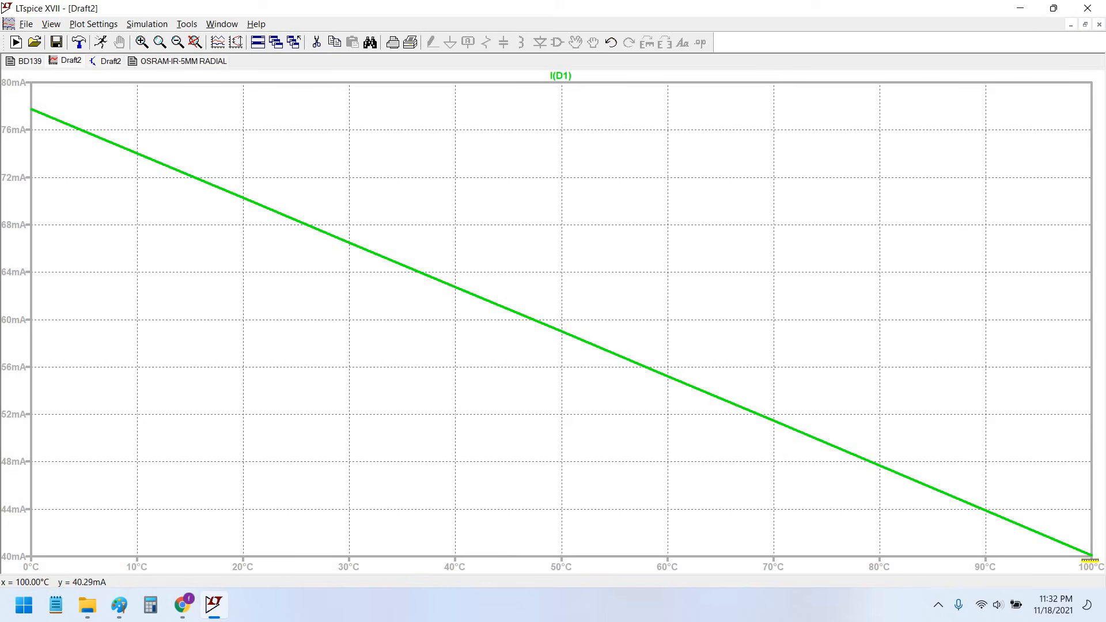
- Attach a cursor to the I(D1) trace and read the LED current at about 25 °C
click(568, 76)
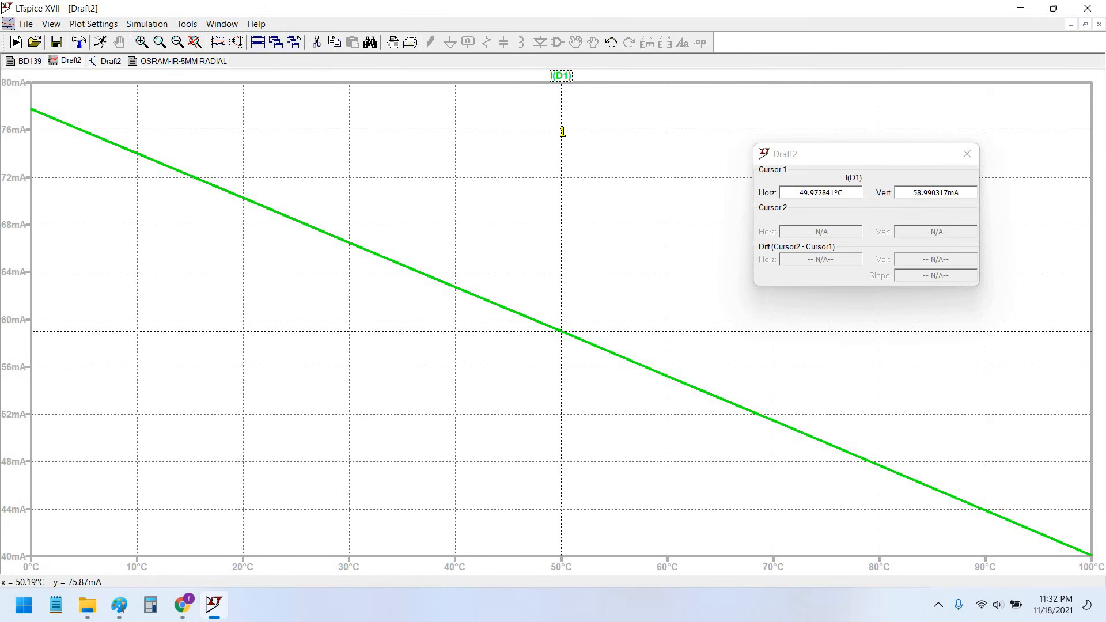
drag(545, 132, 297, 141)
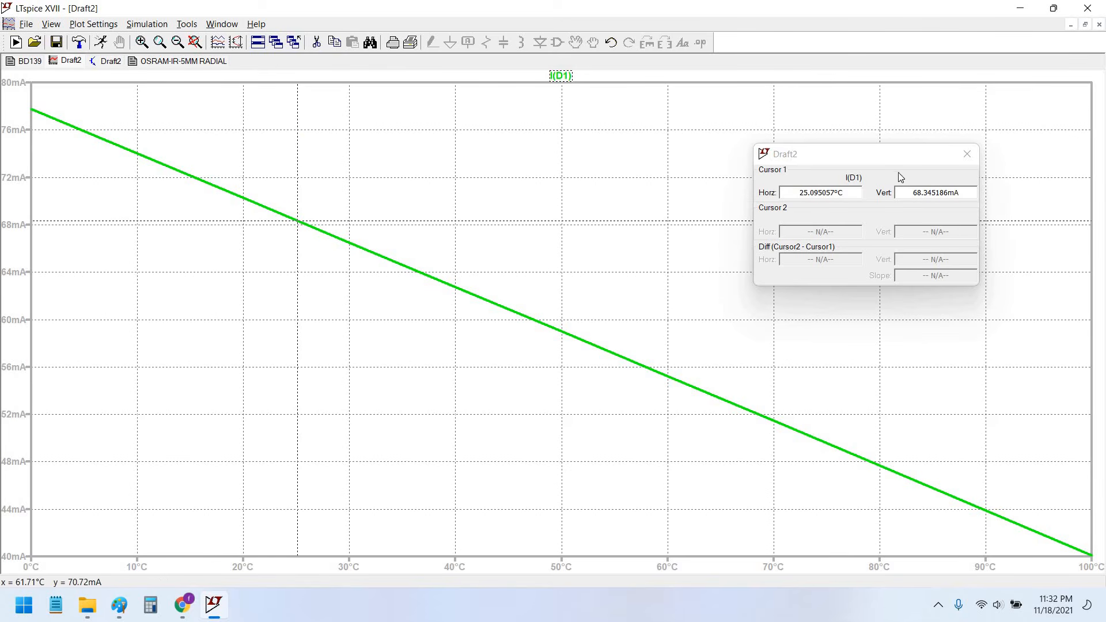
drag(832, 163, 295, 183)
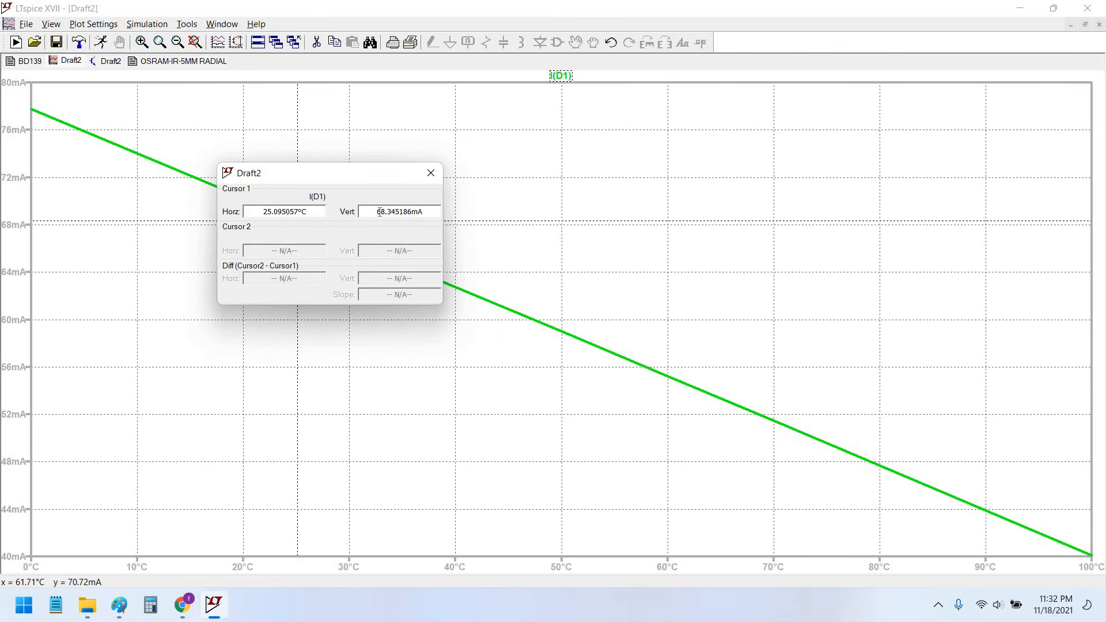
drag(375, 212, 428, 212)
- Move the cursor readout away from the 25 °C region and read the LED current at about 51 °C
drag(279, 179, 499, 167)
drag(506, 129, 640, 134)
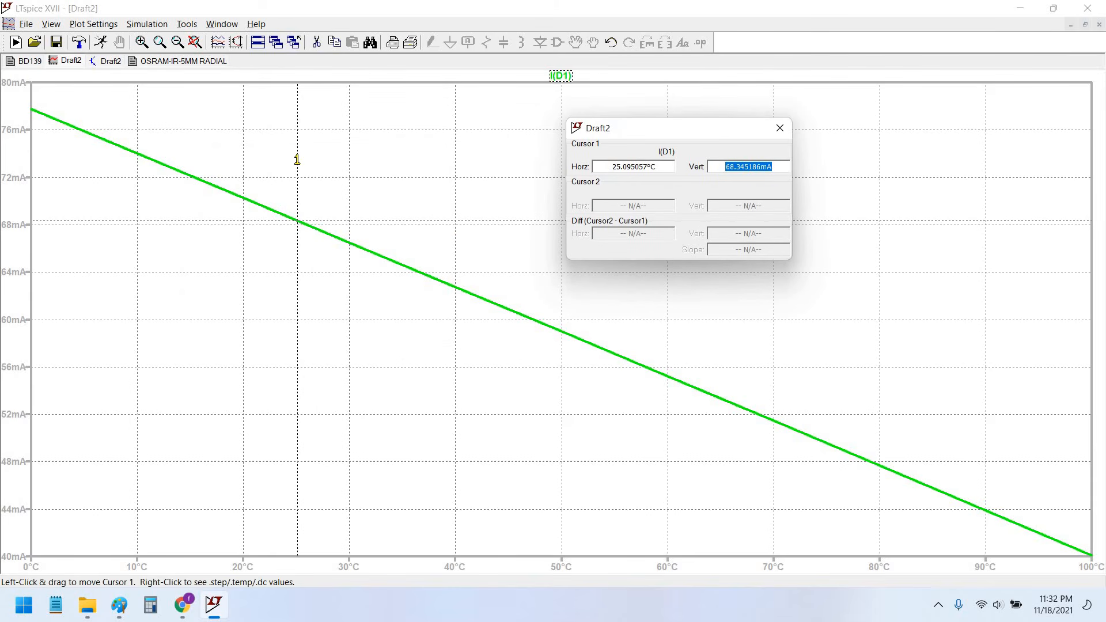
drag(301, 160, 570, 272)
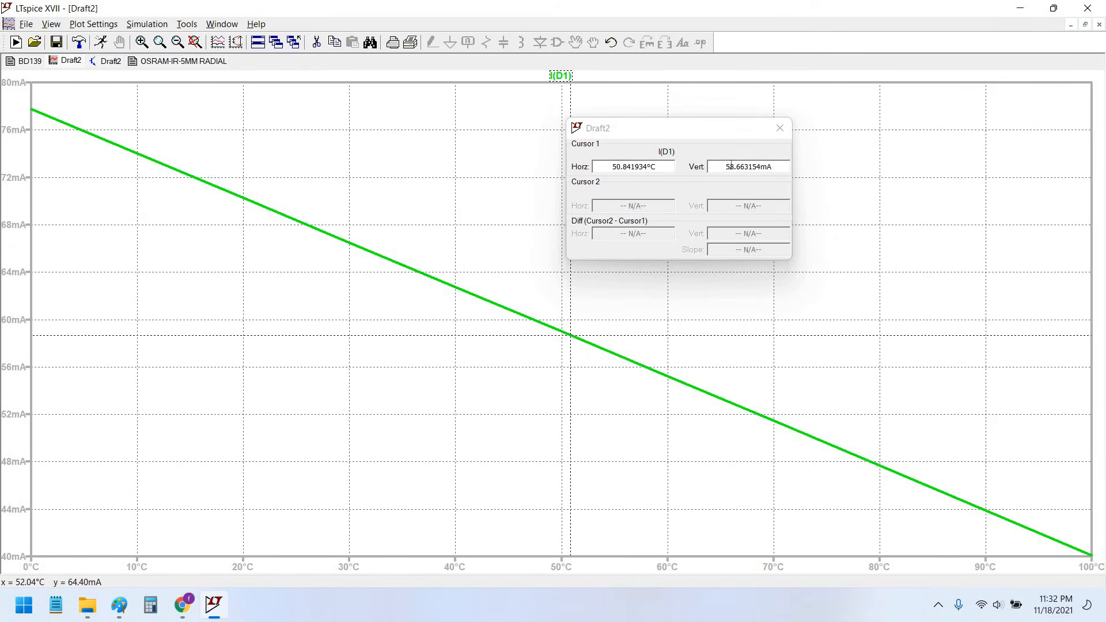
- Move the I(D1) cursor to about 81 °C, read the LED current there and close the cursor readout
drag(725, 169, 779, 170)
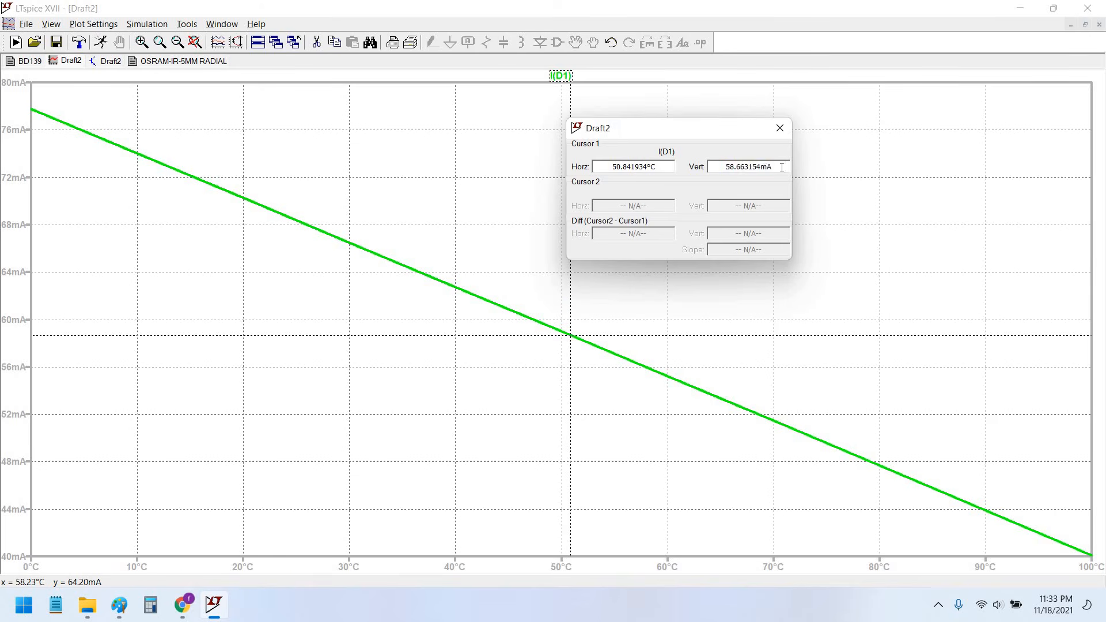
drag(613, 314, 888, 375)
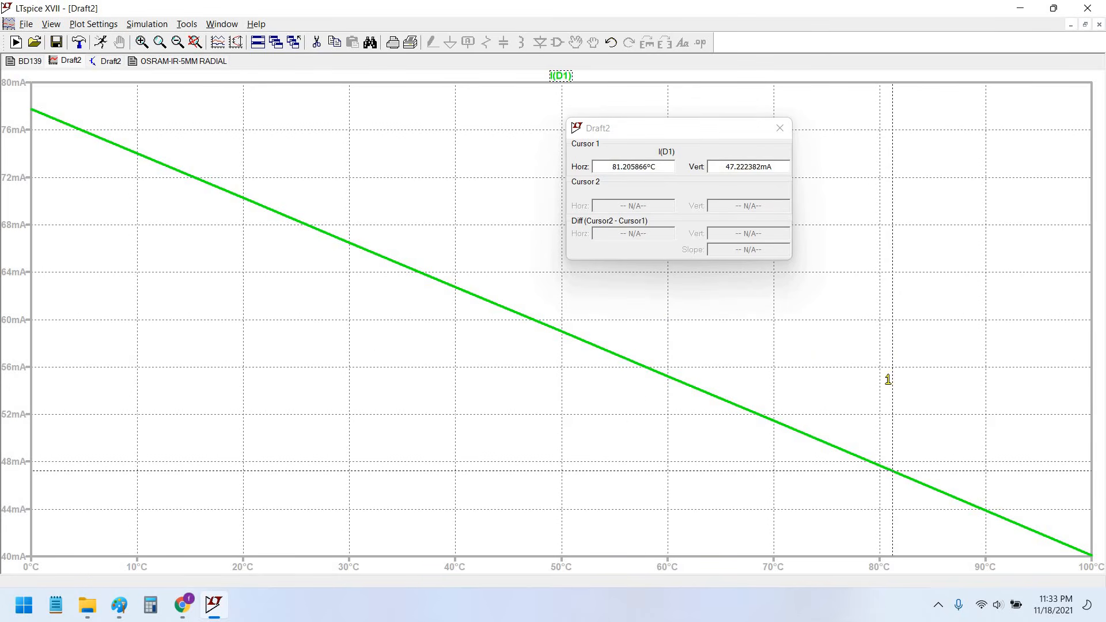
double_click(751, 167)
drag(774, 167, 724, 168)
click(724, 166)
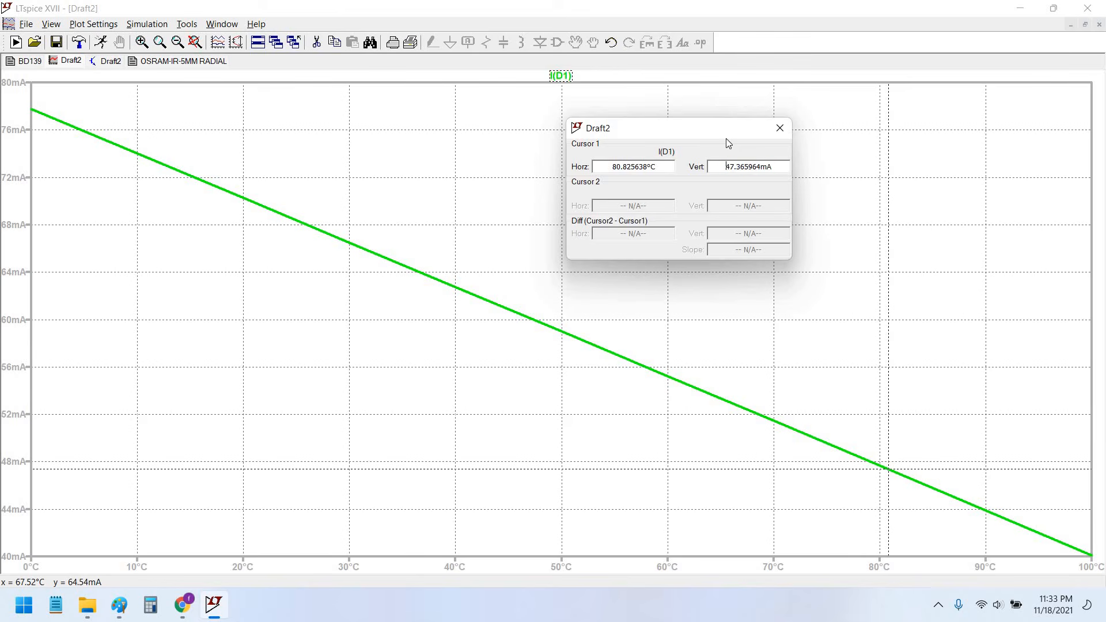
drag(710, 130, 600, 176)
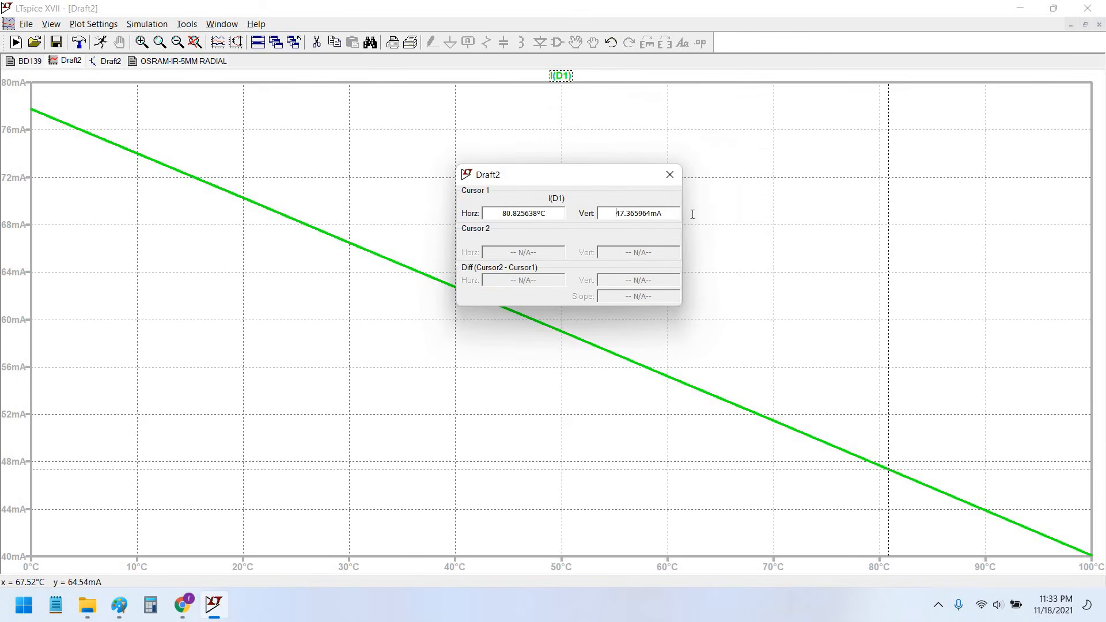
mouse_move(673, 214)
mouse_down()
mouse_move(611, 214)
mouse_move(667, 216)
mouse_up()
click(666, 216)
click(670, 175)
- Attach a cursor to the I(D1) trace again and read the LED current at about 1 °C
click(562, 76)
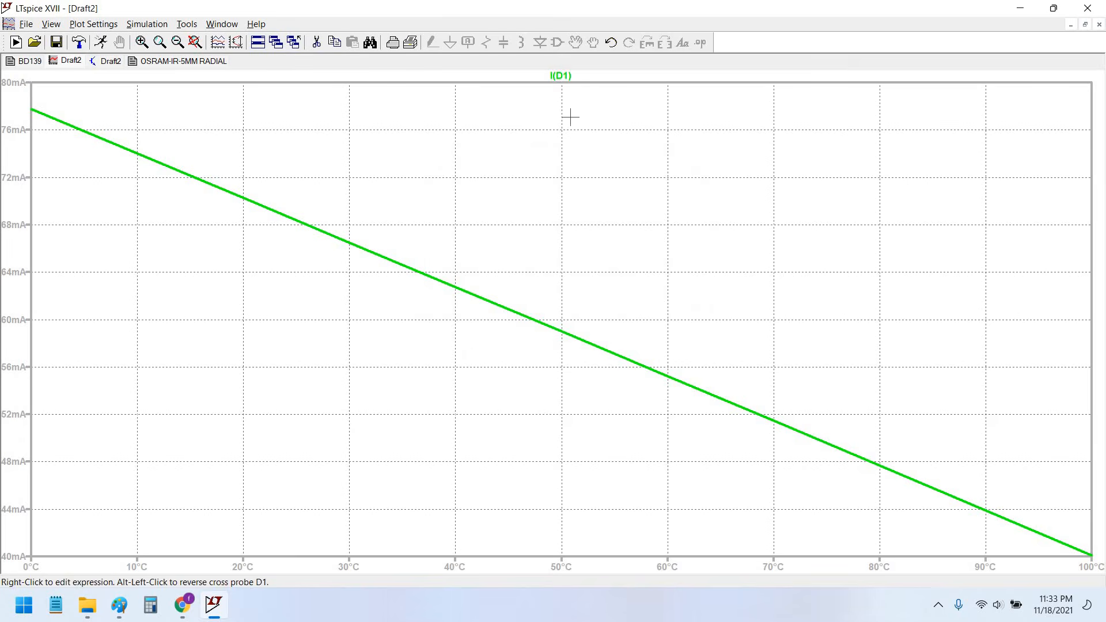
mouse_move(558, 122)
mouse_down()
mouse_move(127, 124)
mouse_move(45, 107)
mouse_up()
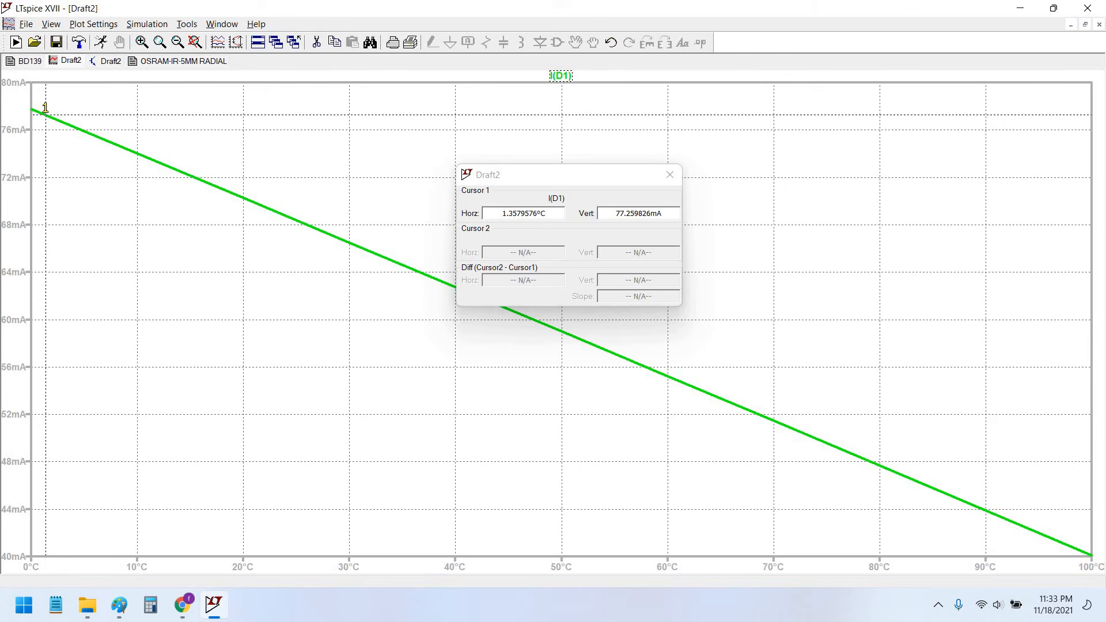
drag(45, 109, 43, 106)
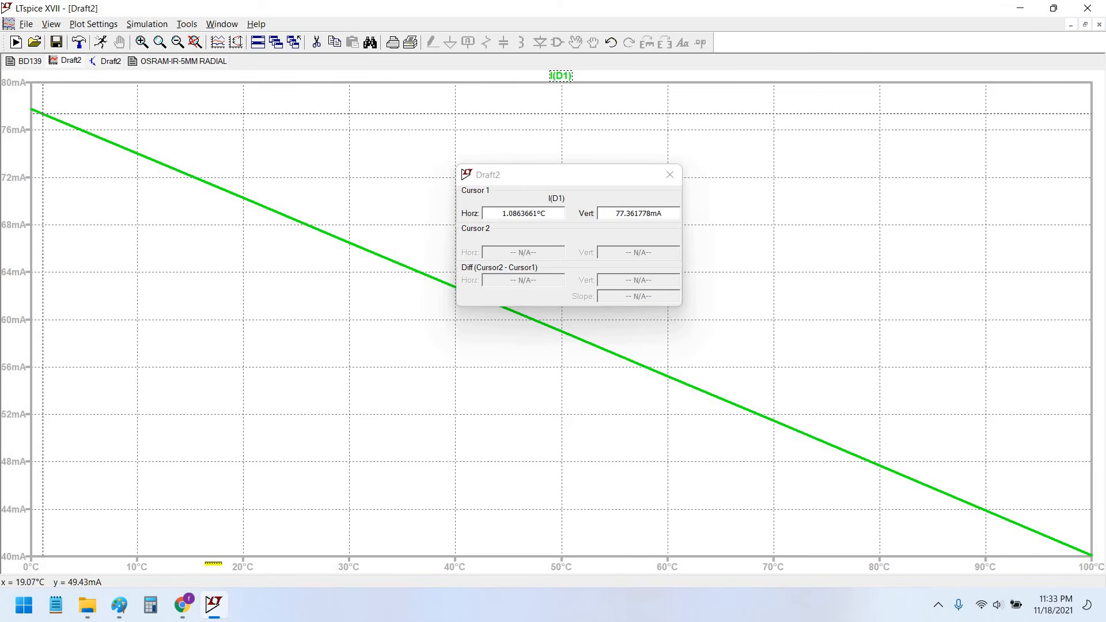
- Switch to the Chrome window with the OSRAM pages and open the downloaded SFH 4550_EN.pdf datasheet
click(182, 605)
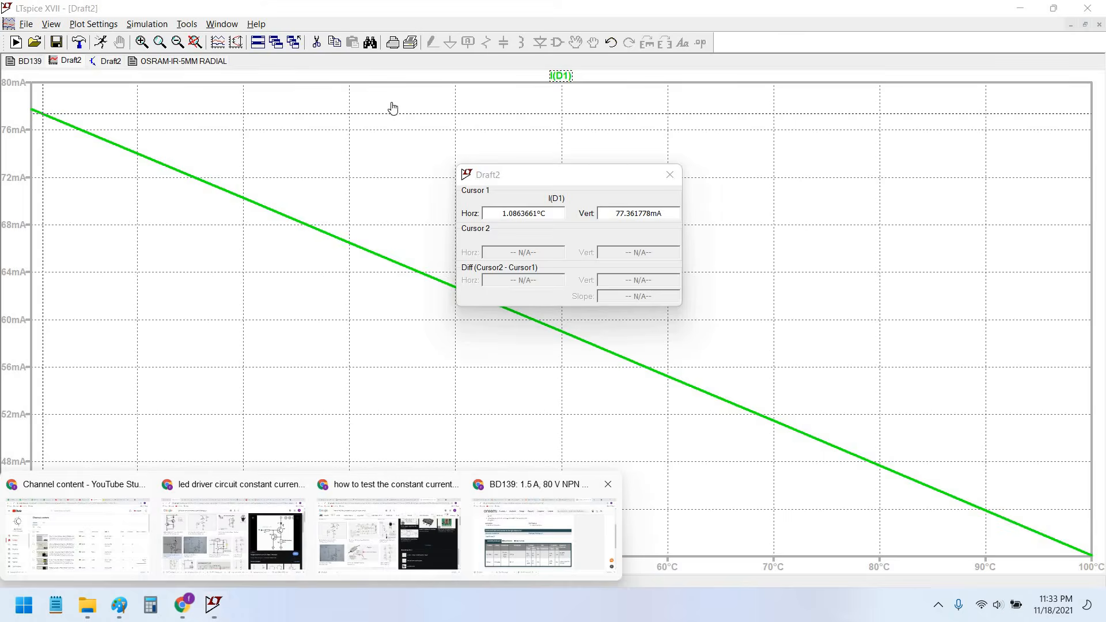
click(774, 6)
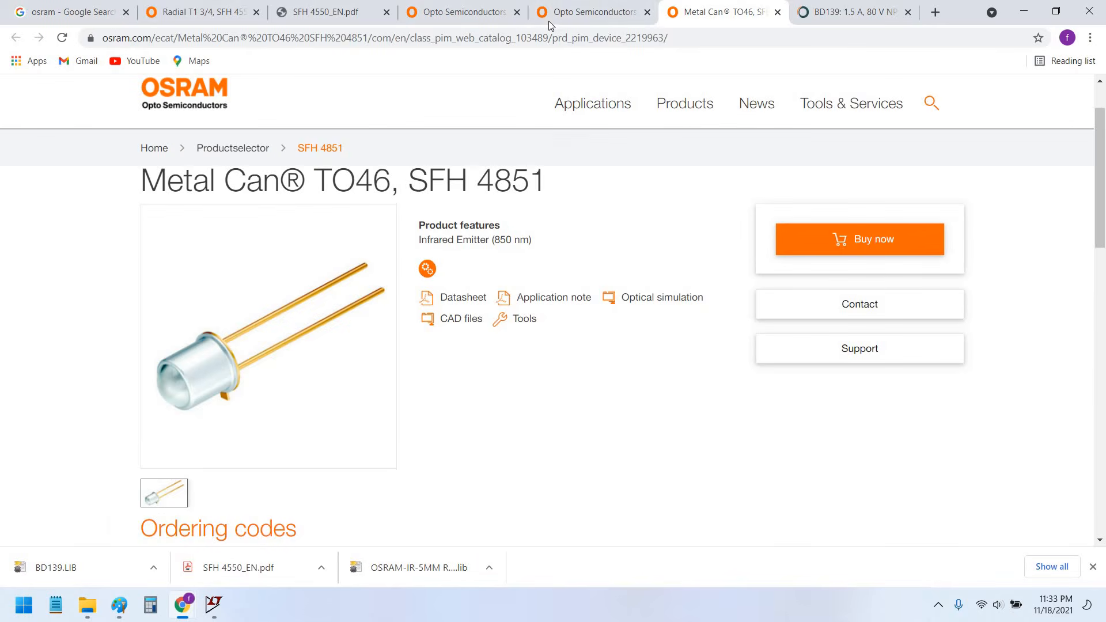
mouse_move(213, 605)
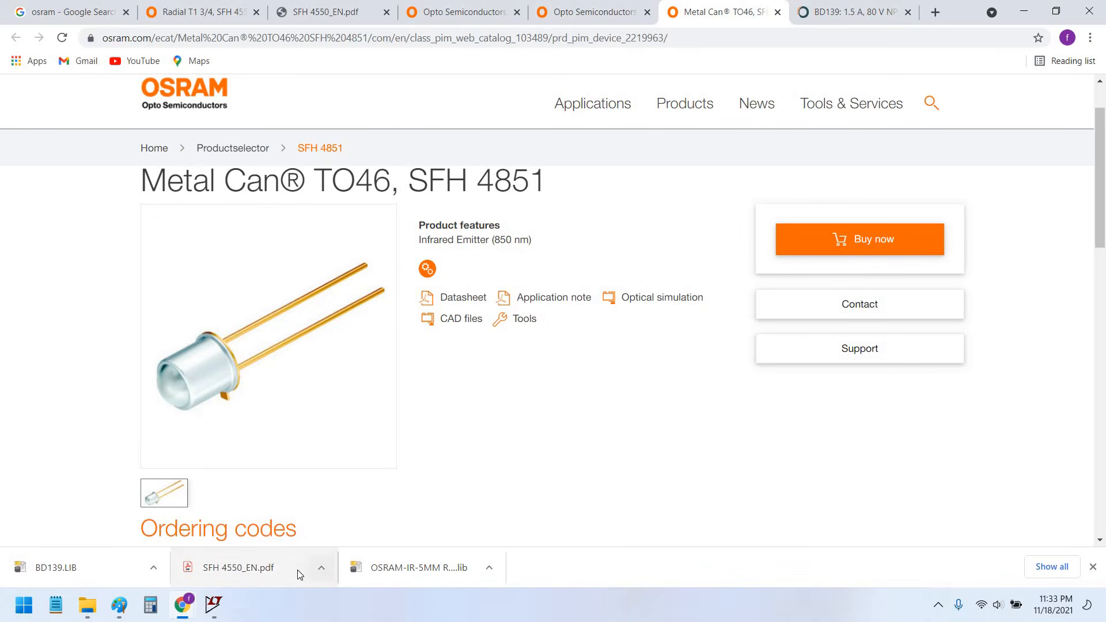
click(462, 298)
- Look up the maximum forward current in the datasheet's Maximum Ratings table and highlight its value
scroll(502, 334, down, 15)
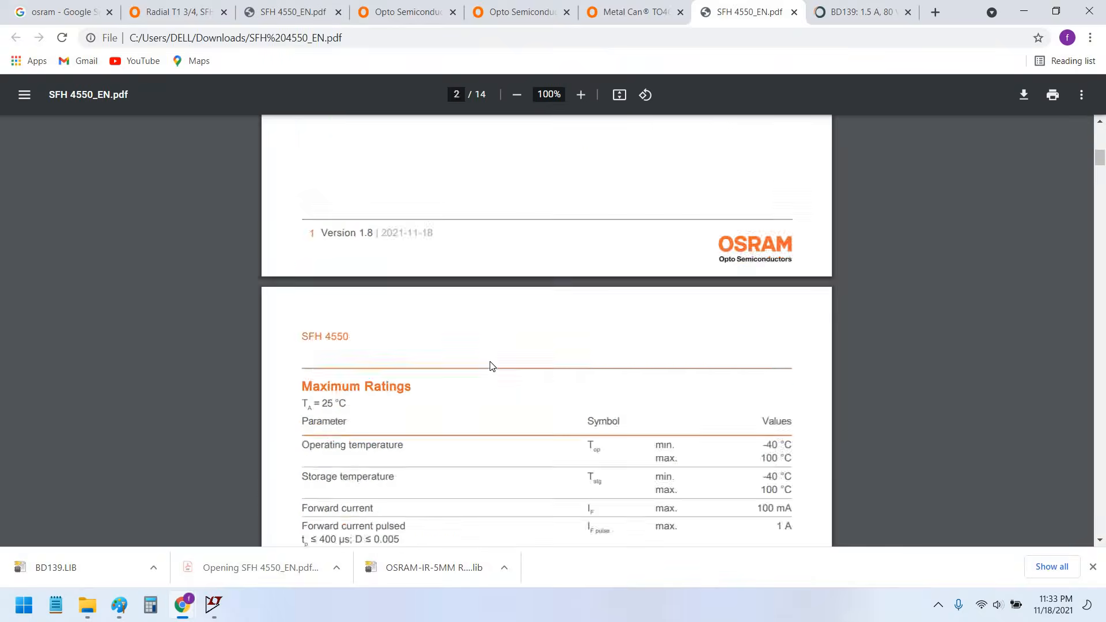
scroll(493, 368, up, 7)
scroll(432, 432, down, 4)
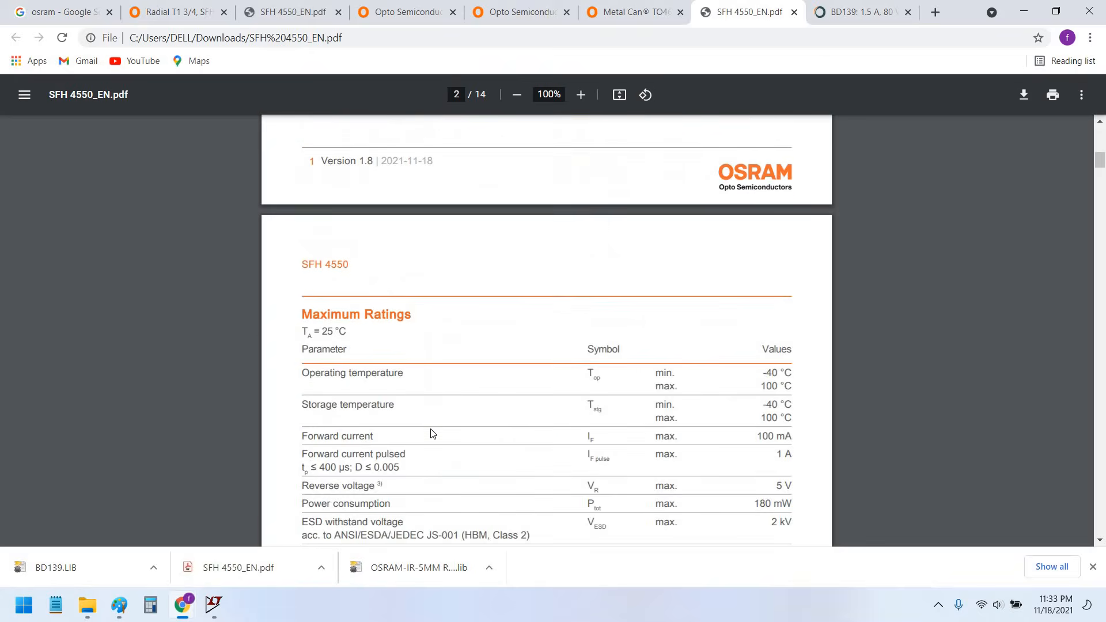
ctrl+scroll(432, 439, up, 1)
ctrl+scroll(432, 439, up, 1)
scroll(311, 303, down, 3)
scroll(259, 397, up, 1)
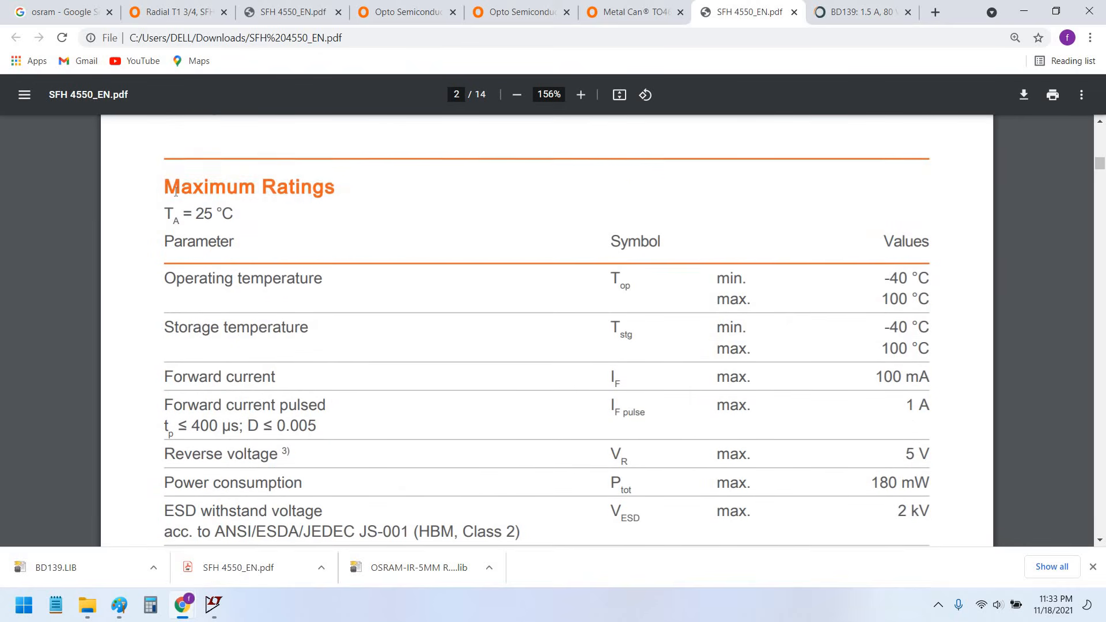
drag(173, 377, 928, 381)
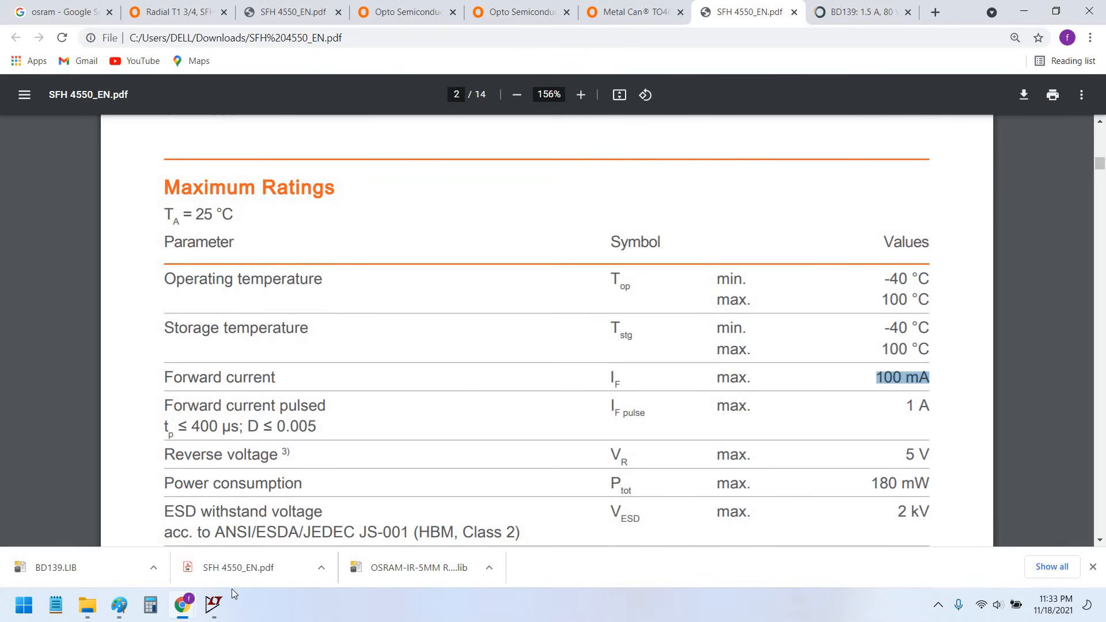
- Switch back to LTspice, close the cursor readout and bring up the Draft2 driver schematic
click(214, 606)
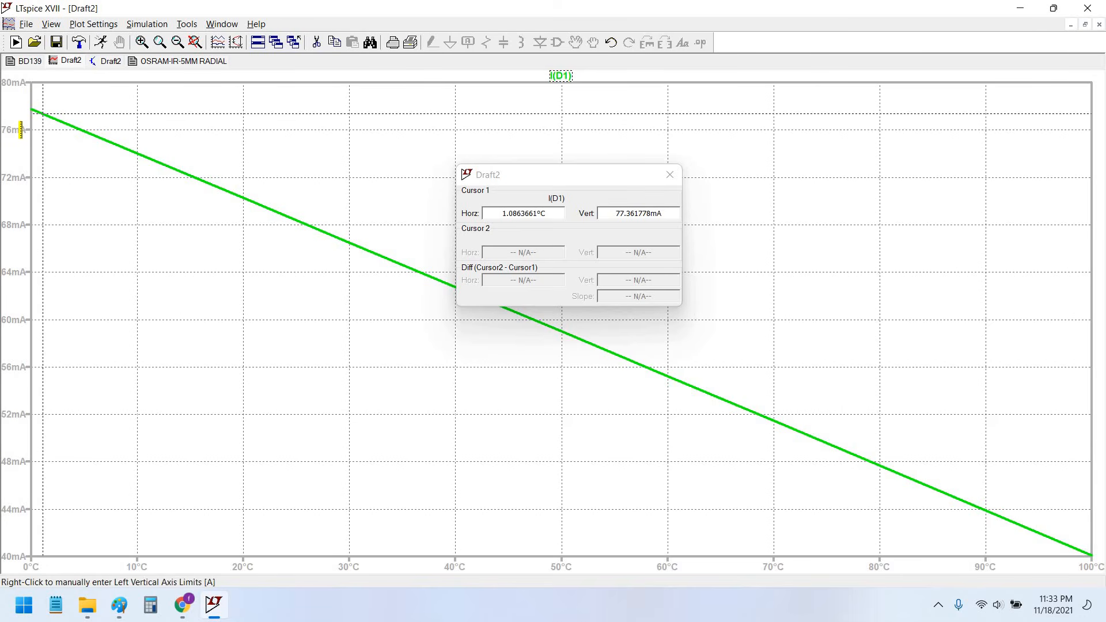
click(676, 174)
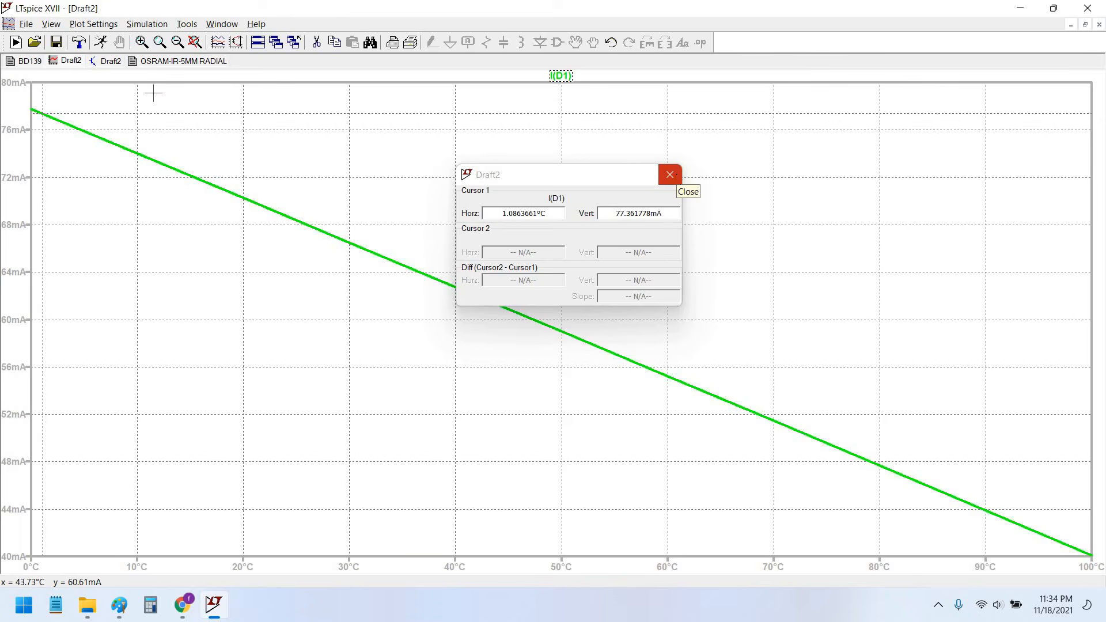
click(108, 61)
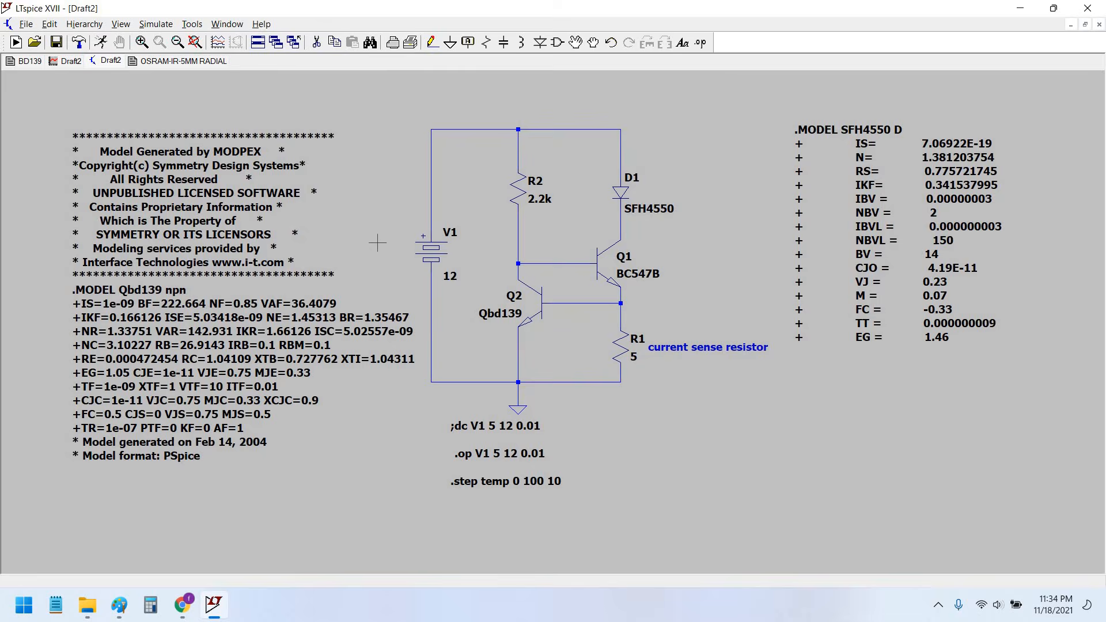
mouse_move(378, 243)
mouse_down()
mouse_move(353, 237)
mouse_move(368, 238)
mouse_up()
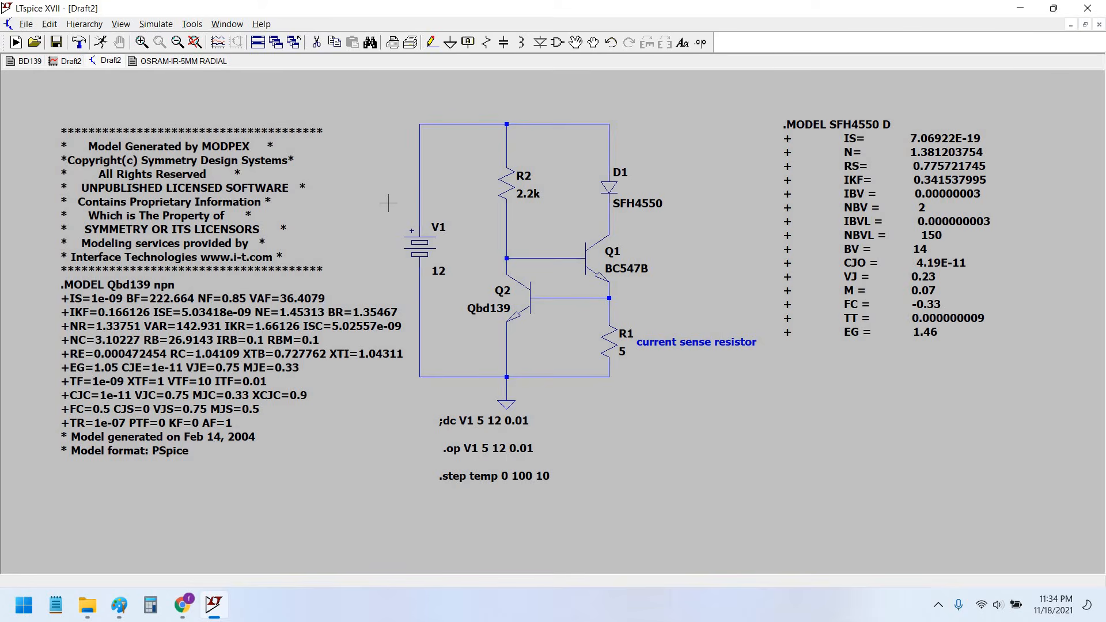
mouse_move(388, 202)
mouse_down()
mouse_move(400, 195)
mouse_move(386, 201)
mouse_up()
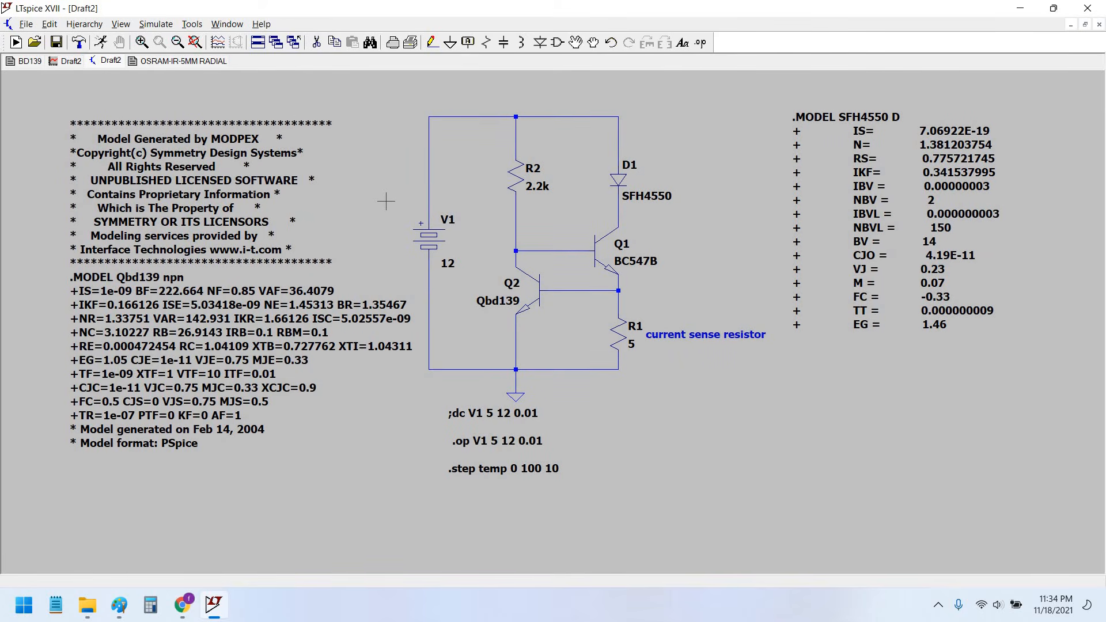